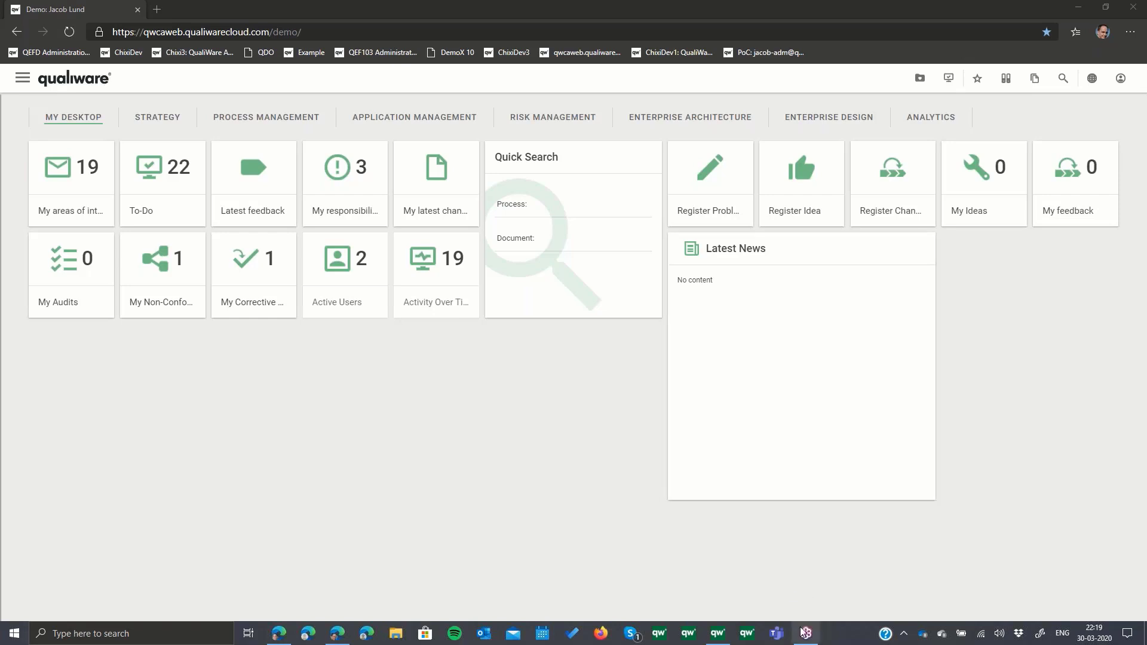
- Switch to QualiWare Lifecycle Manager and bring up the DMStructDemo diagram from the DataModelingStructure group
left_click(727, 636)
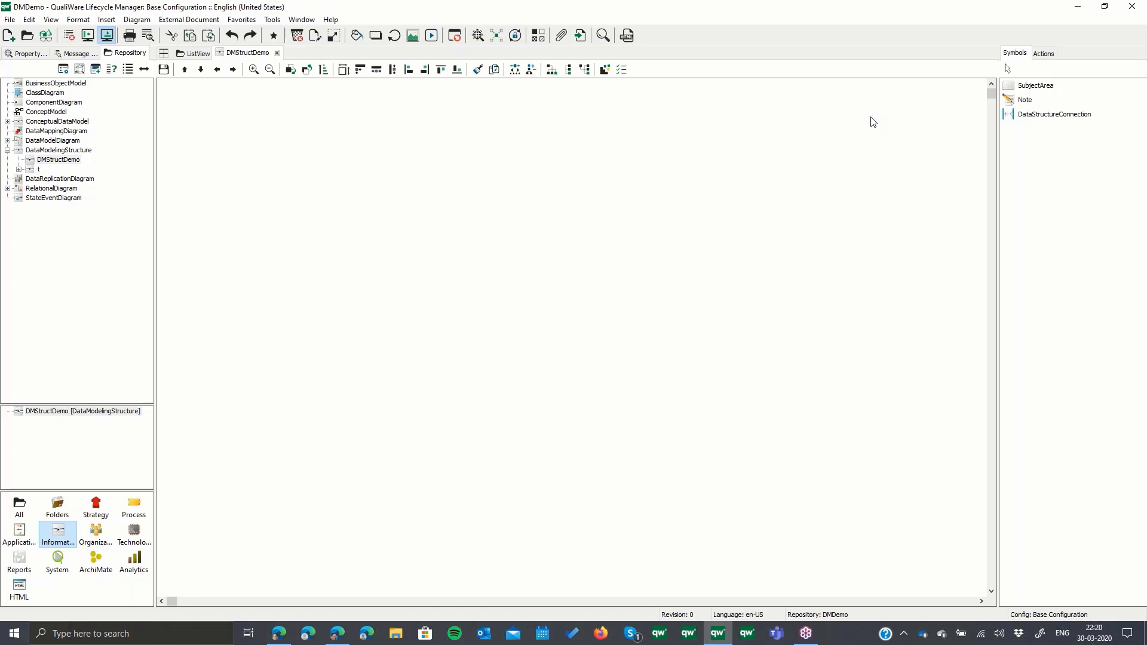
left_click(1035, 85)
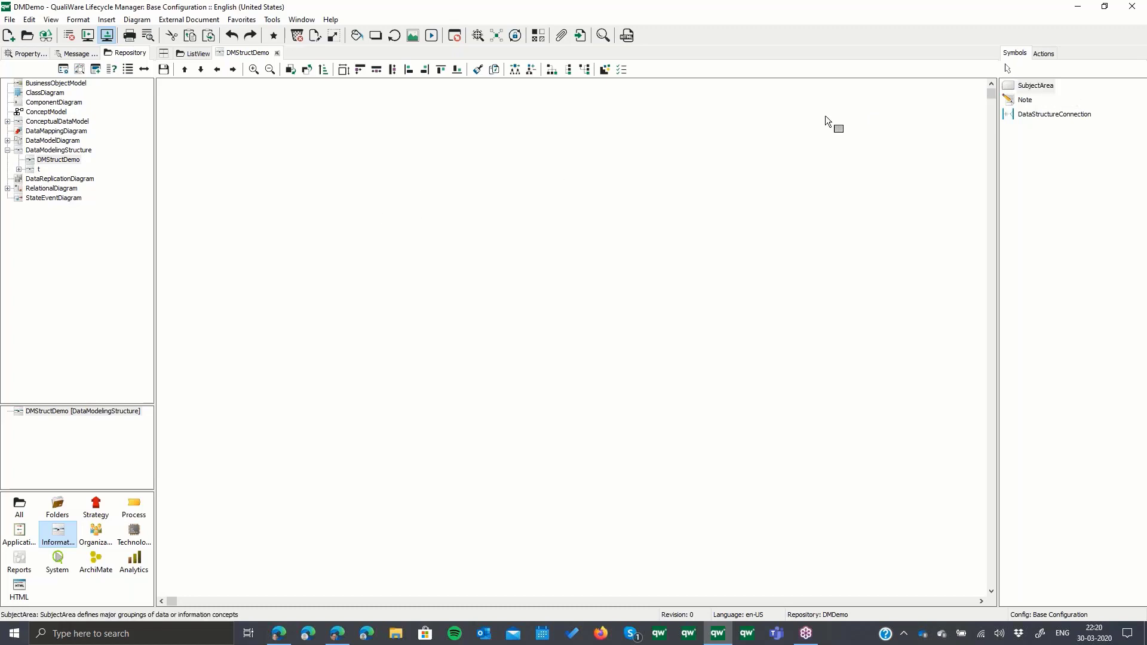
left_click(65, 151)
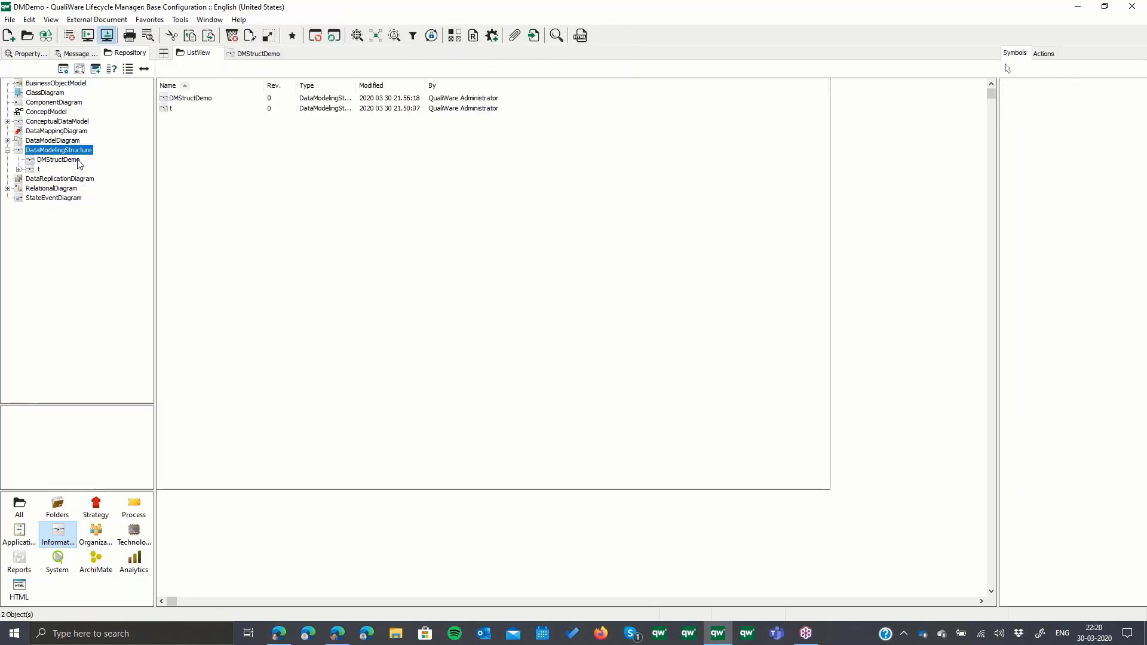
left_click(59, 161)
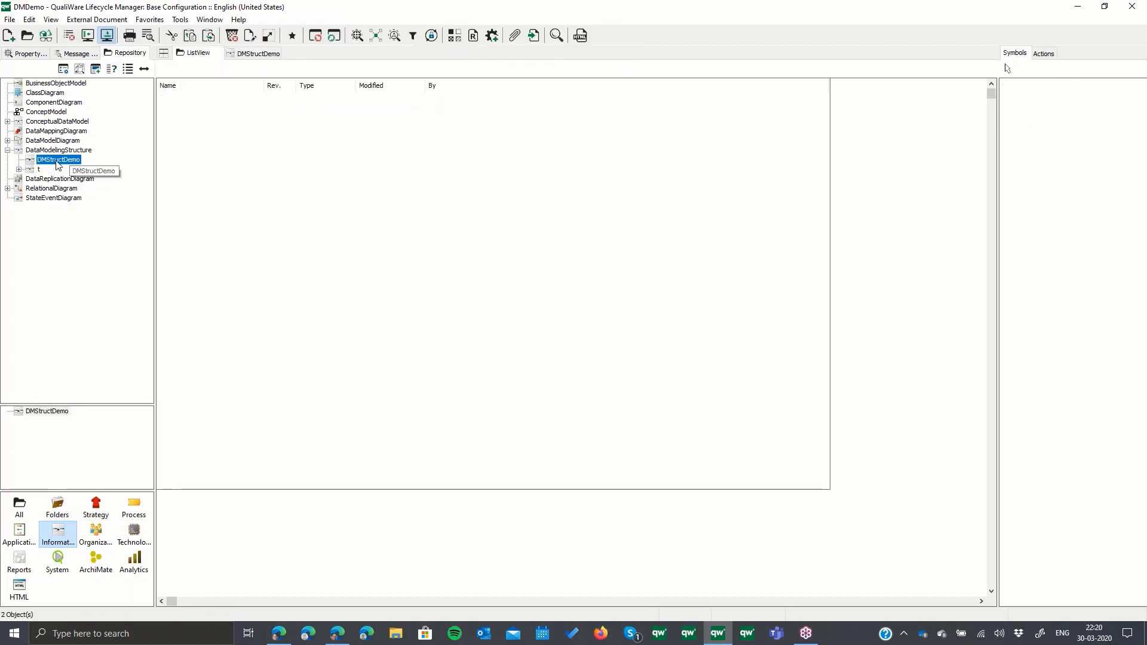
left_click(252, 55)
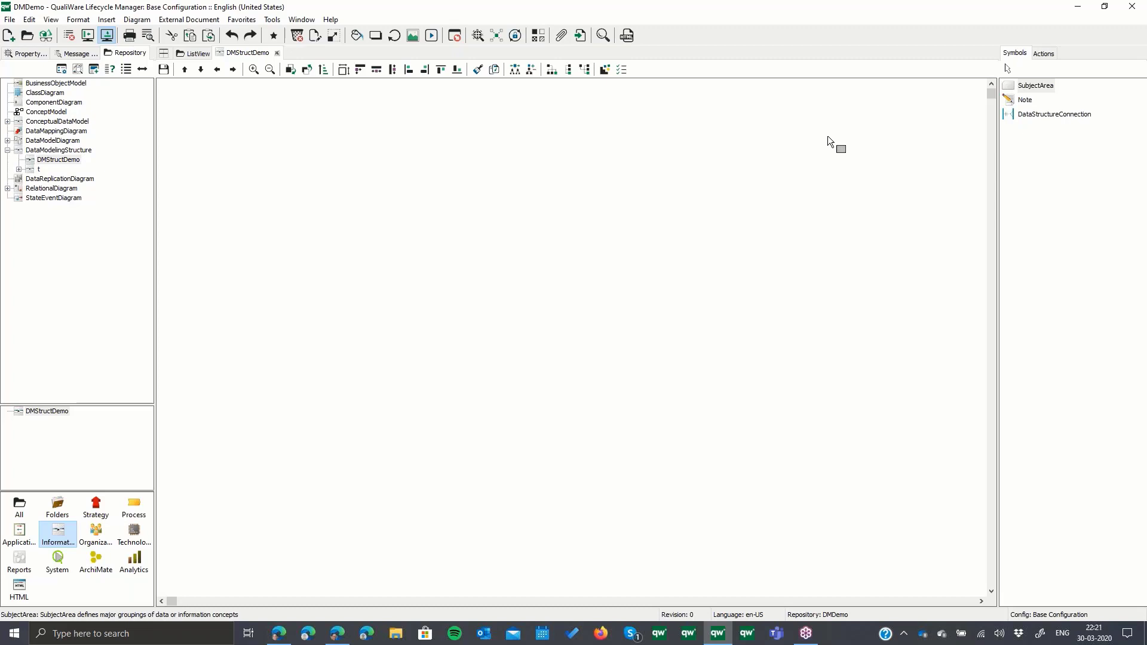
- Place a SubjectArea named UGTest on the DMStructDemo diagram and start it with an empty conceptual data model
left_click(272, 154)
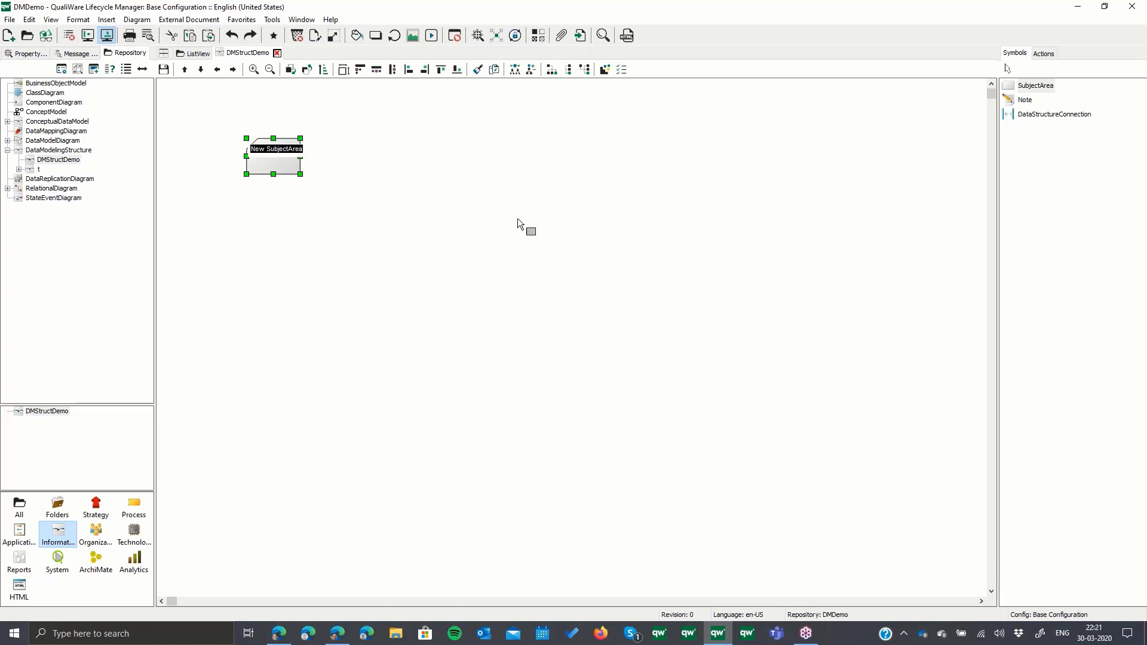
type("UGTest")
key("Return")
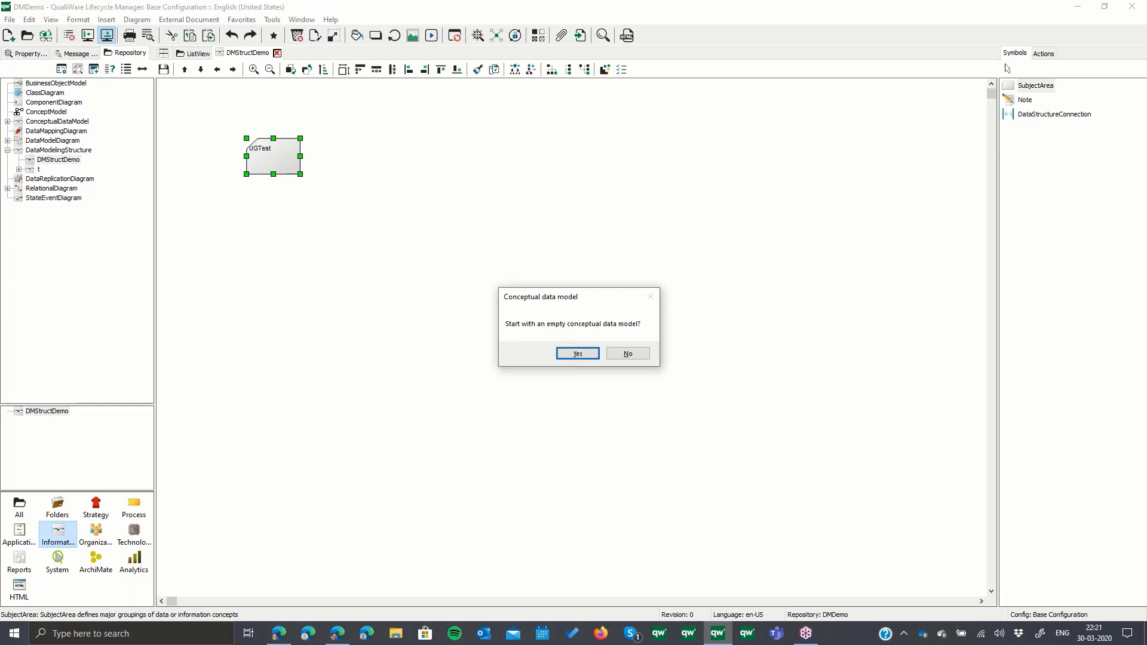
left_click(590, 354)
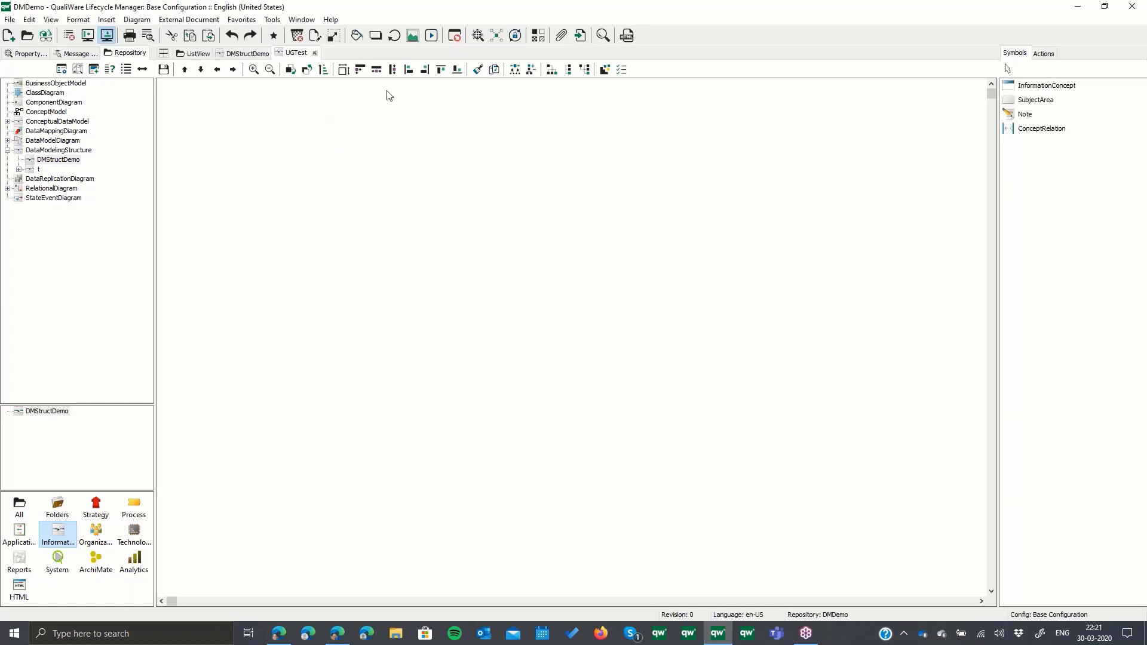
- Close the UGTest model and check which model the UGTest subject area breaks down to in its properties
left_click(315, 55)
right_click(268, 158)
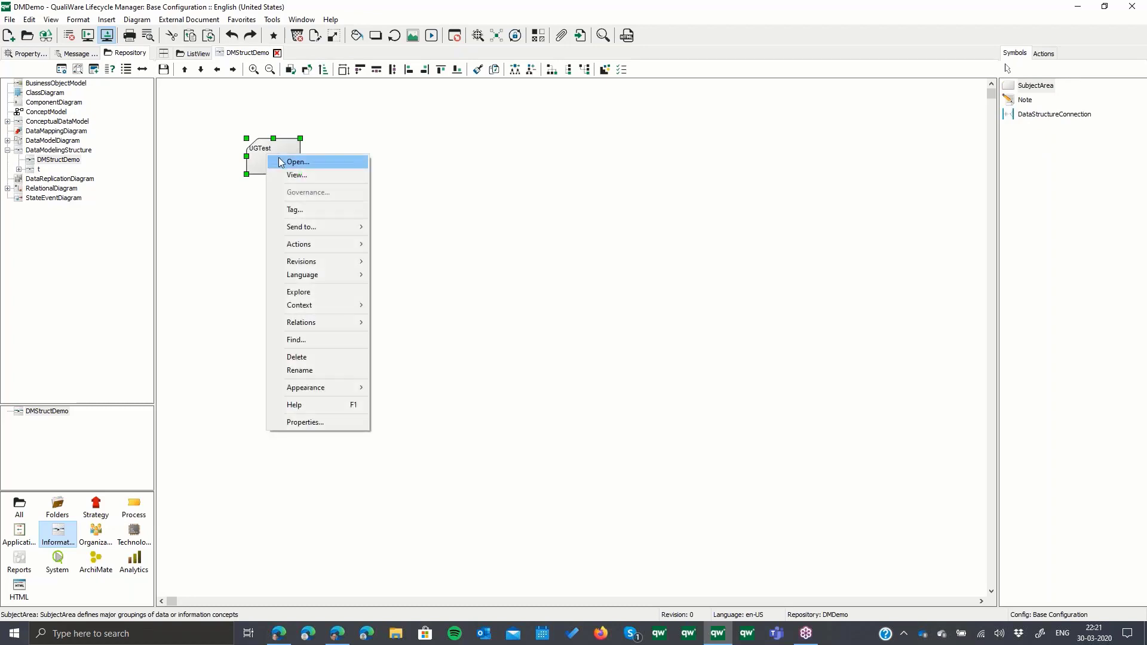
left_click(297, 161)
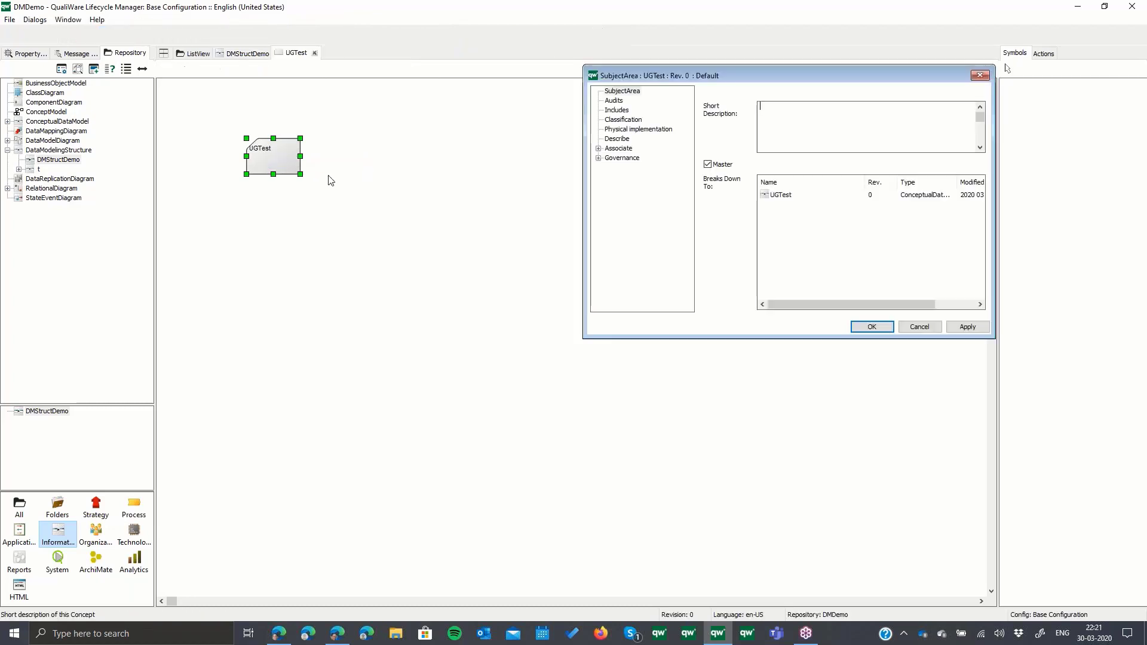
left_click(783, 201)
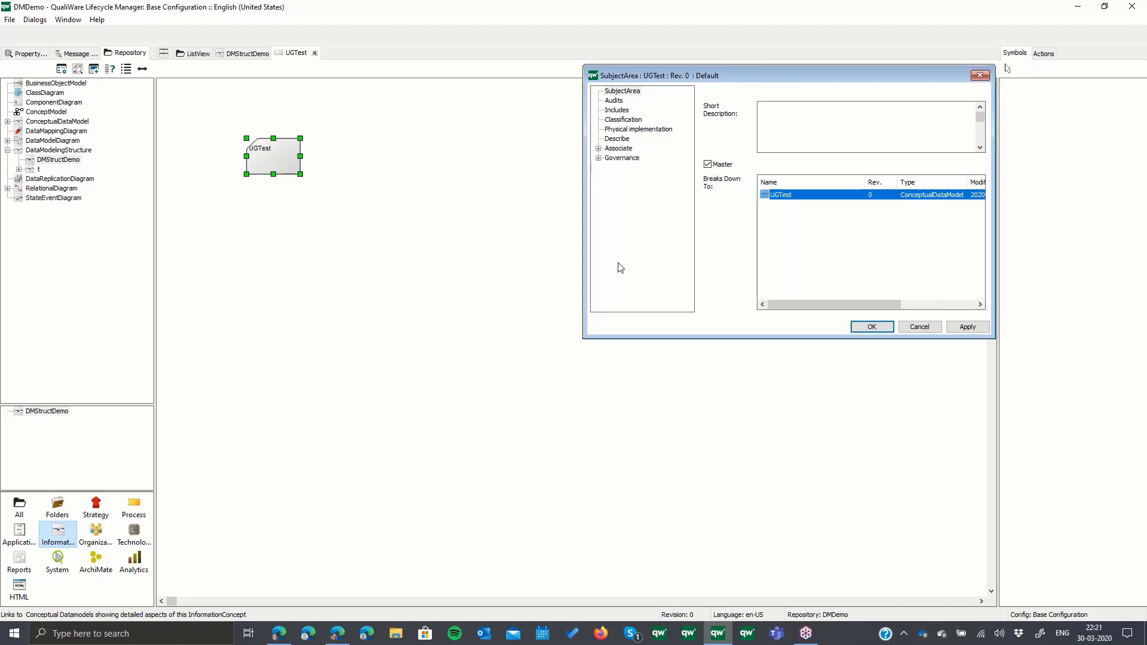
left_click(872, 326)
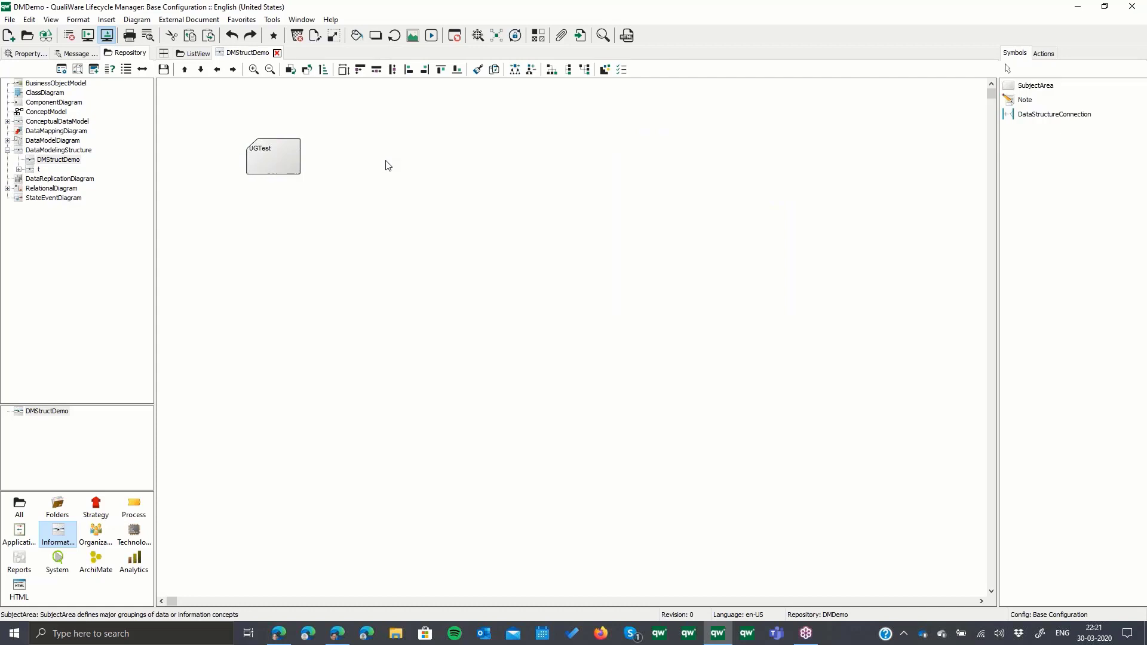
- Open the conceptual data model of the UGTest subject area and add an InformationConcept named Bowl
right_click(274, 154)
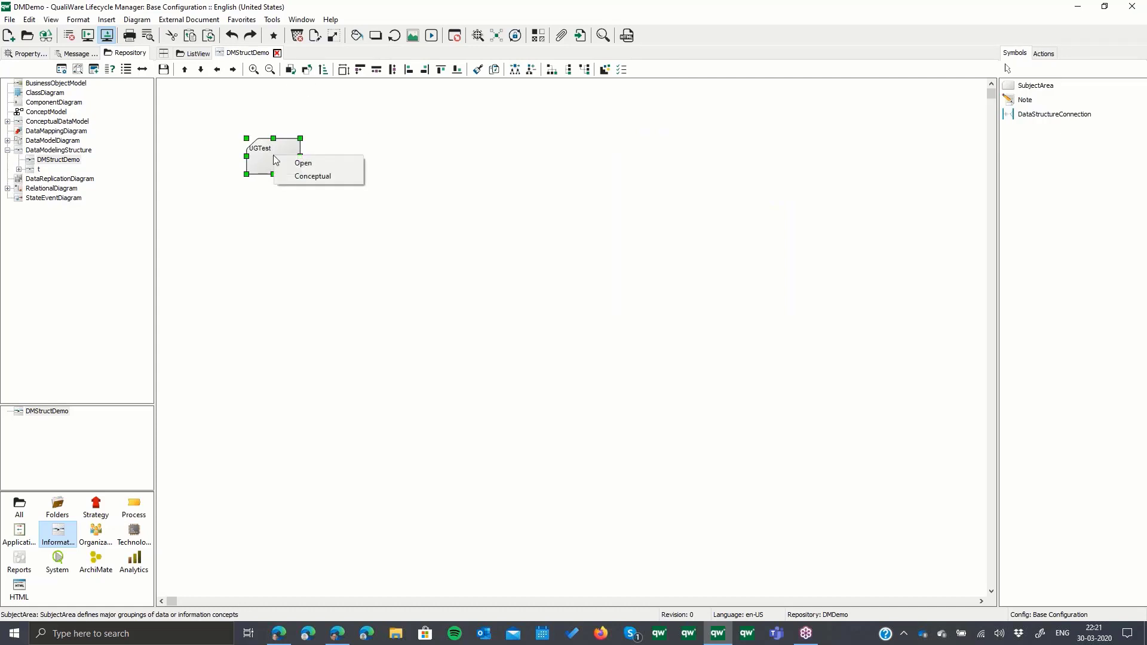
left_click(320, 177)
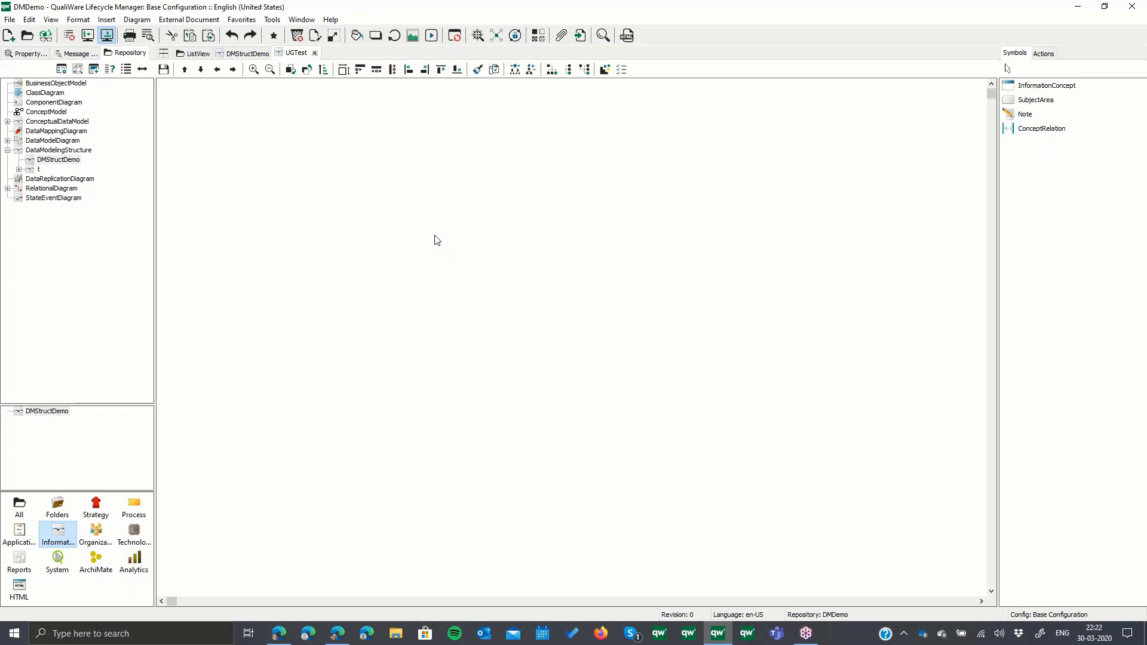
left_click(1078, 87)
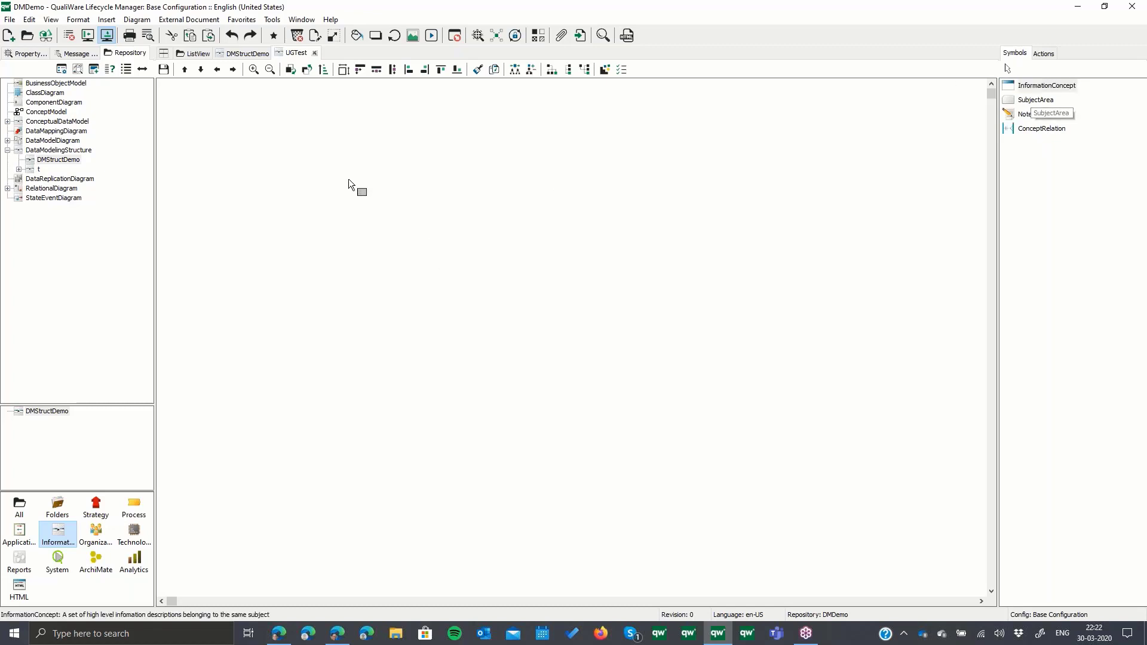
left_click(304, 146)
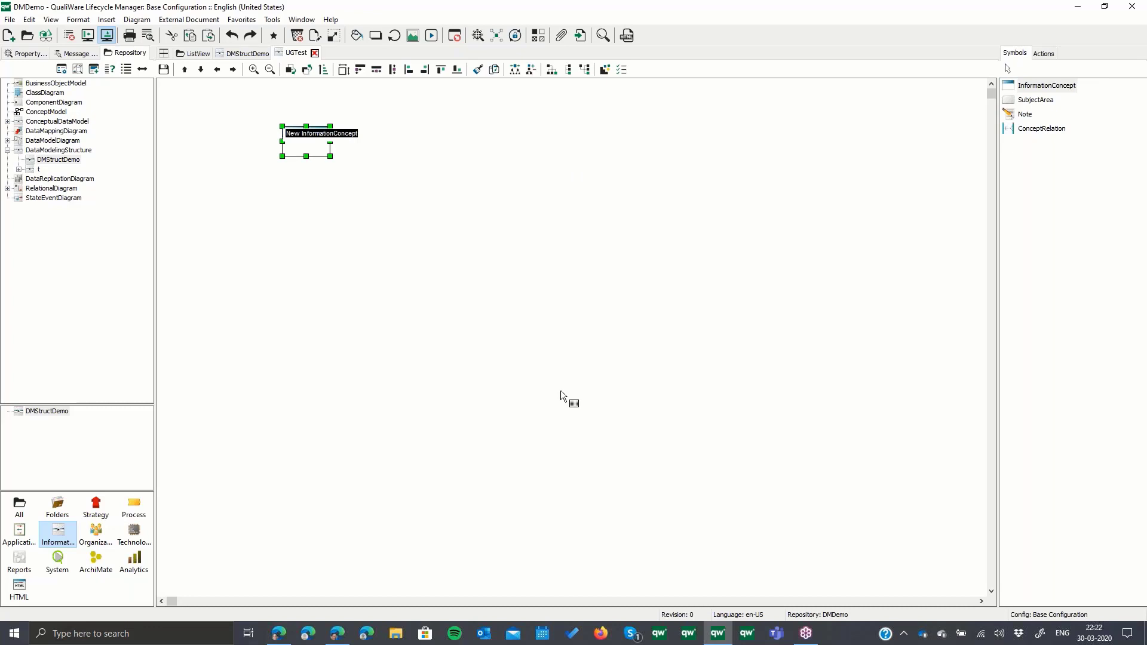
type("Eowl")
- Add a second InformationConcept named Fruit beside Bowl in the conceptual model
left_click(1046, 86)
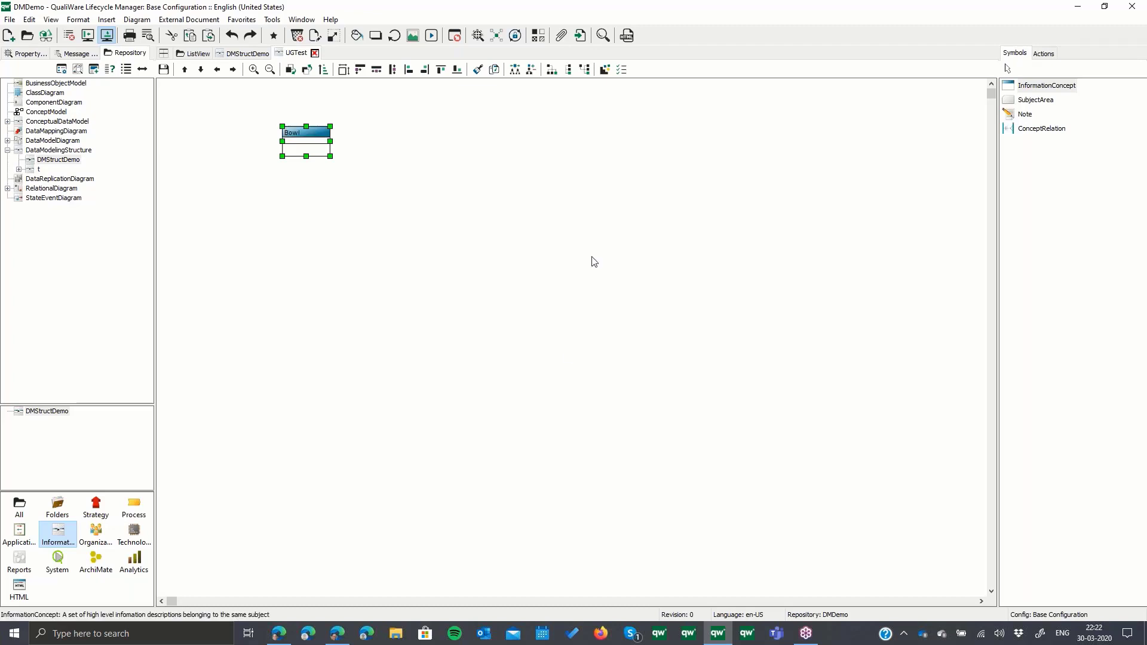
left_click(461, 143)
type("Fru")
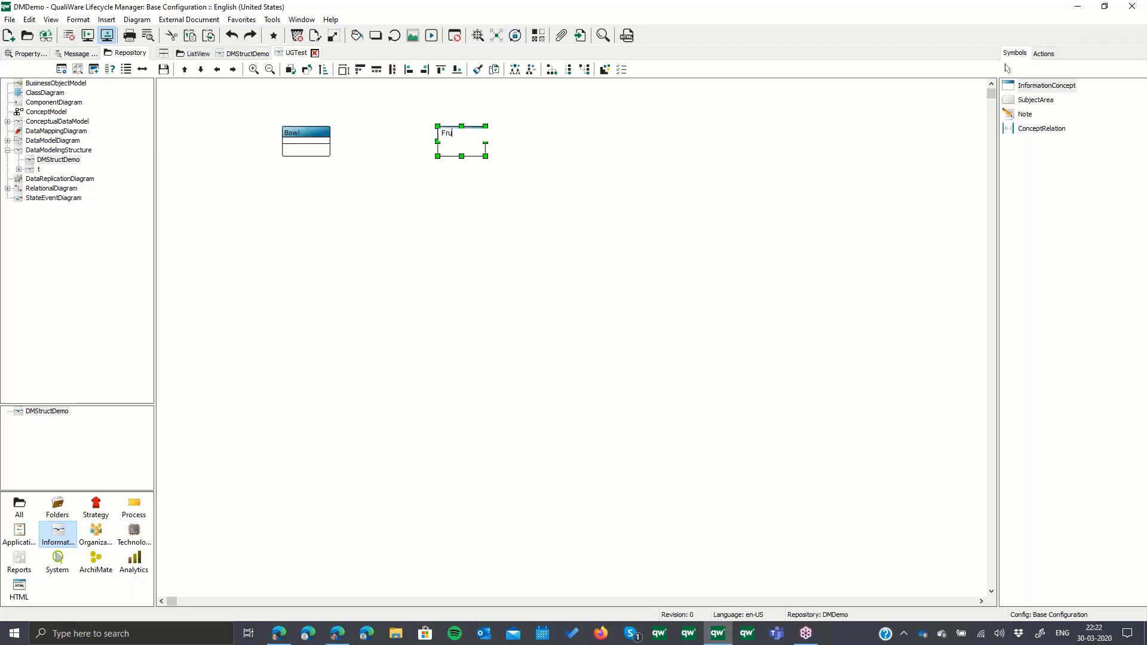
type("it")
key("Return")
- Connect Bowl to Fruit with a ConceptRelation, keeping its default name, and save the conceptual model
left_click(1040, 128)
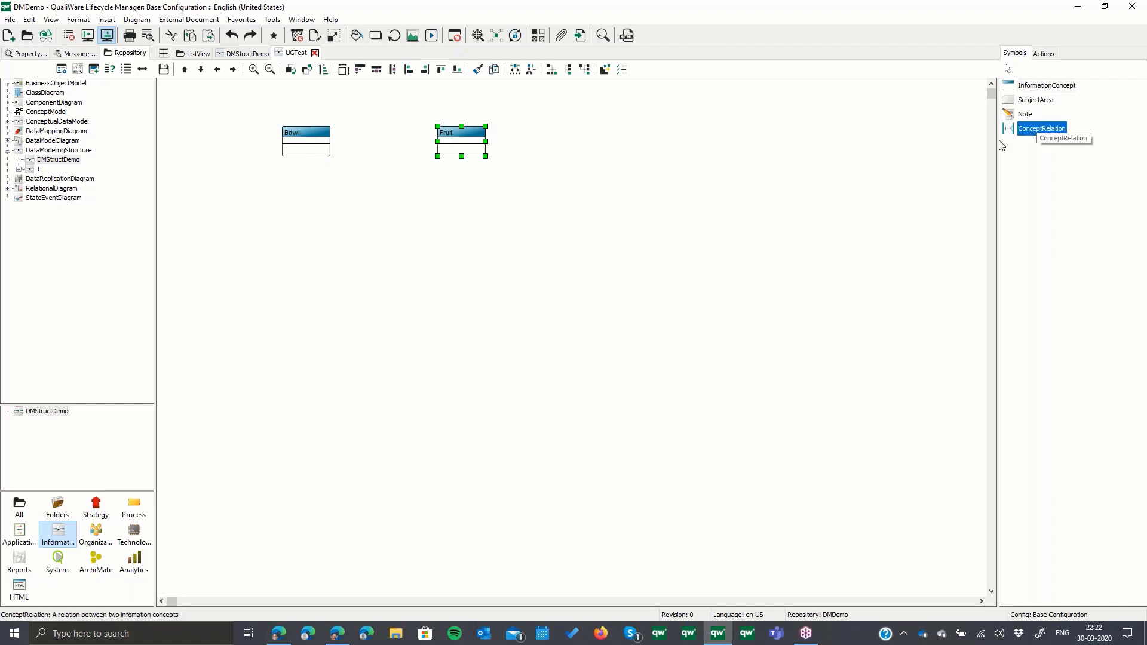
left_click_drag(332, 146, 448, 149)
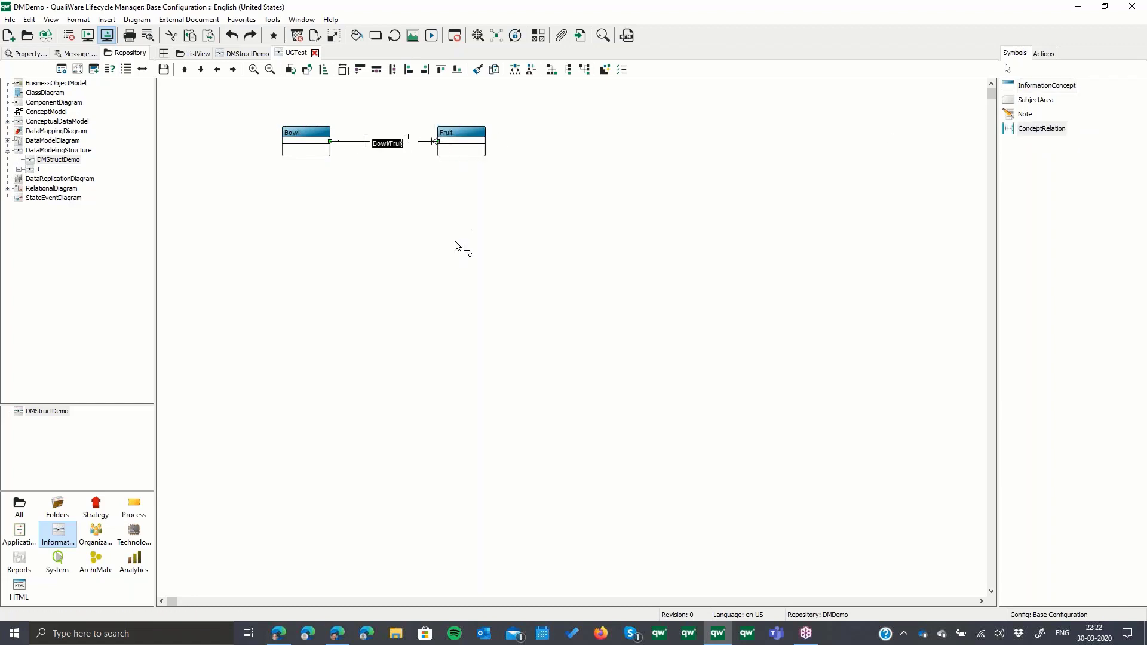
key("Escape")
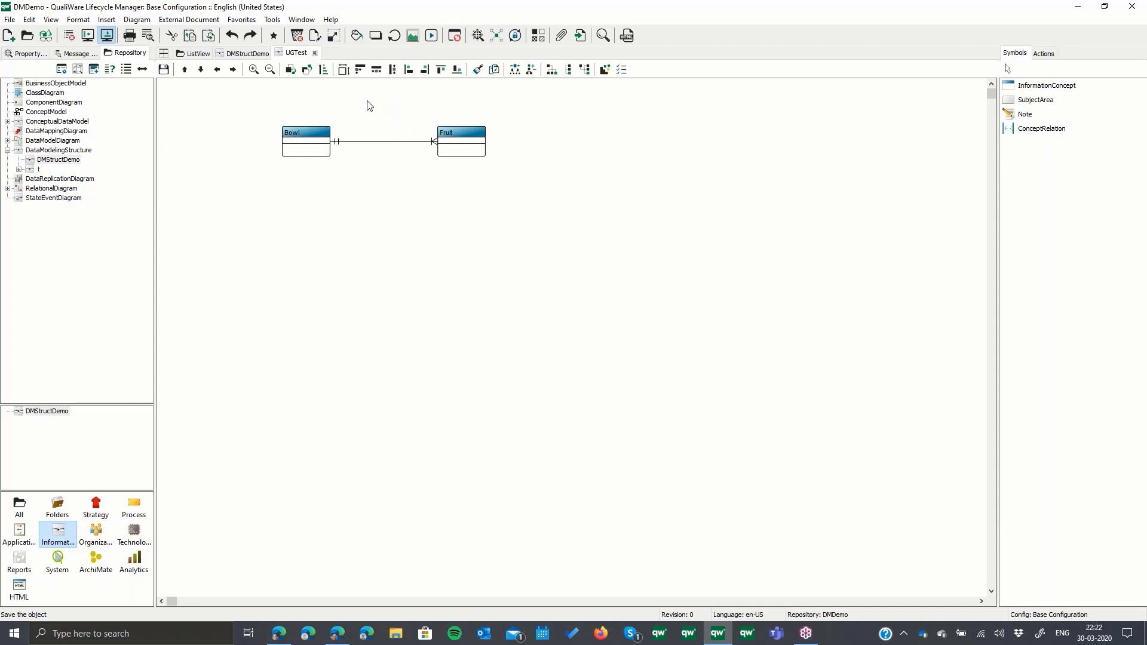
- Convert the UGTest conceptual model to a logical model and generate the data relations
left_click(273, 21)
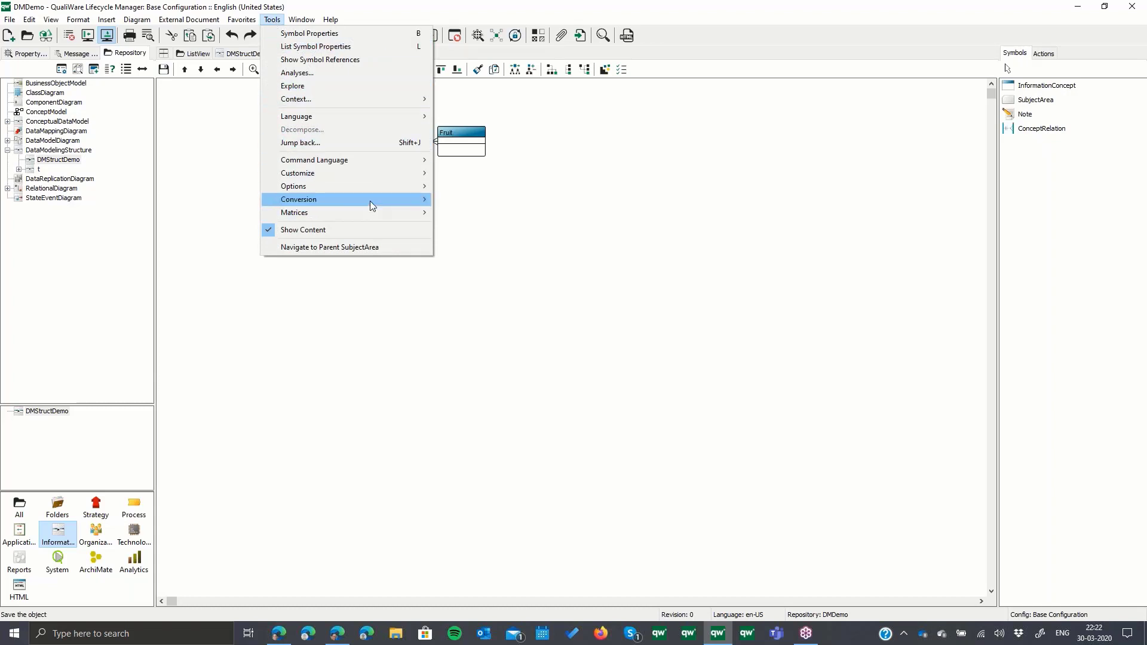
mouse_move(389, 204)
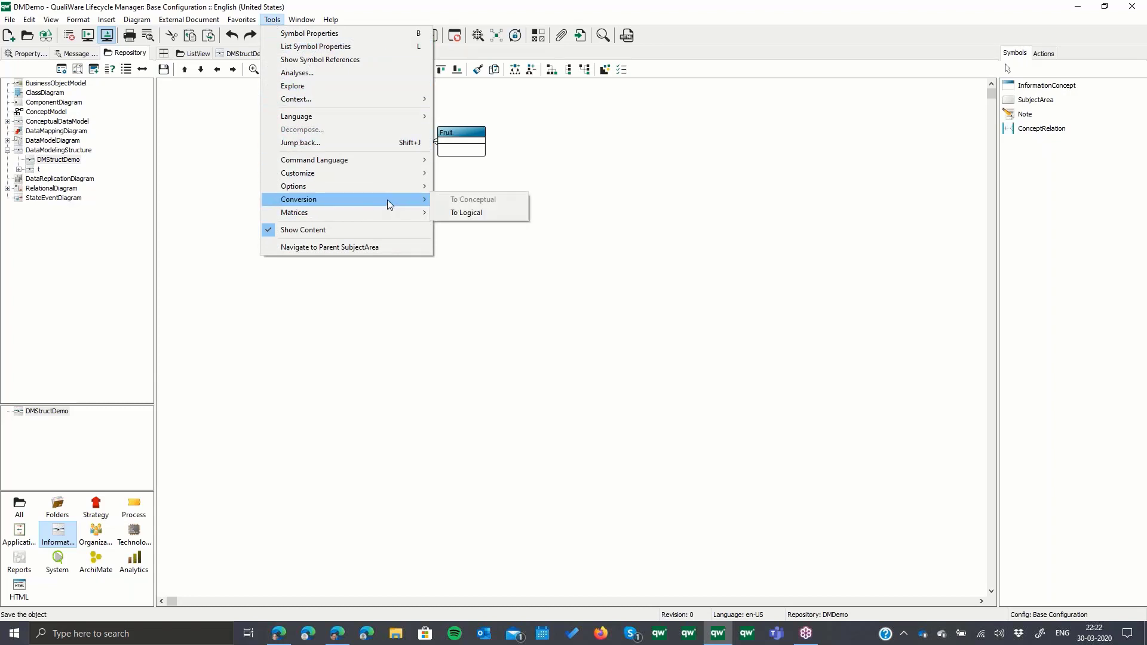
left_click(471, 213)
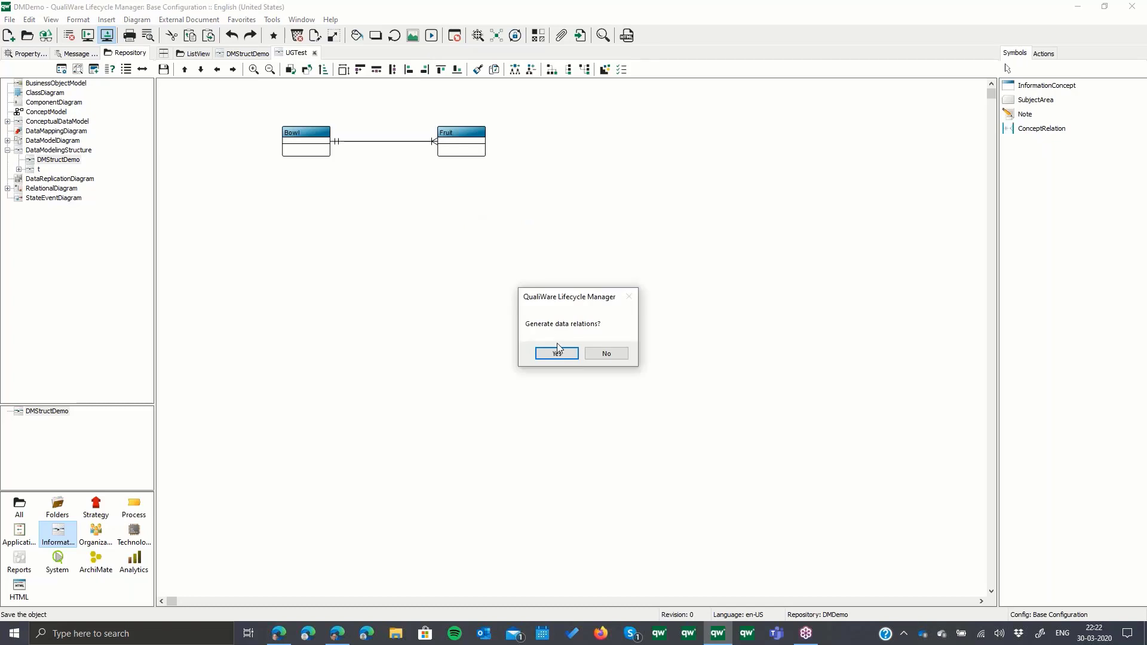
key("Return")
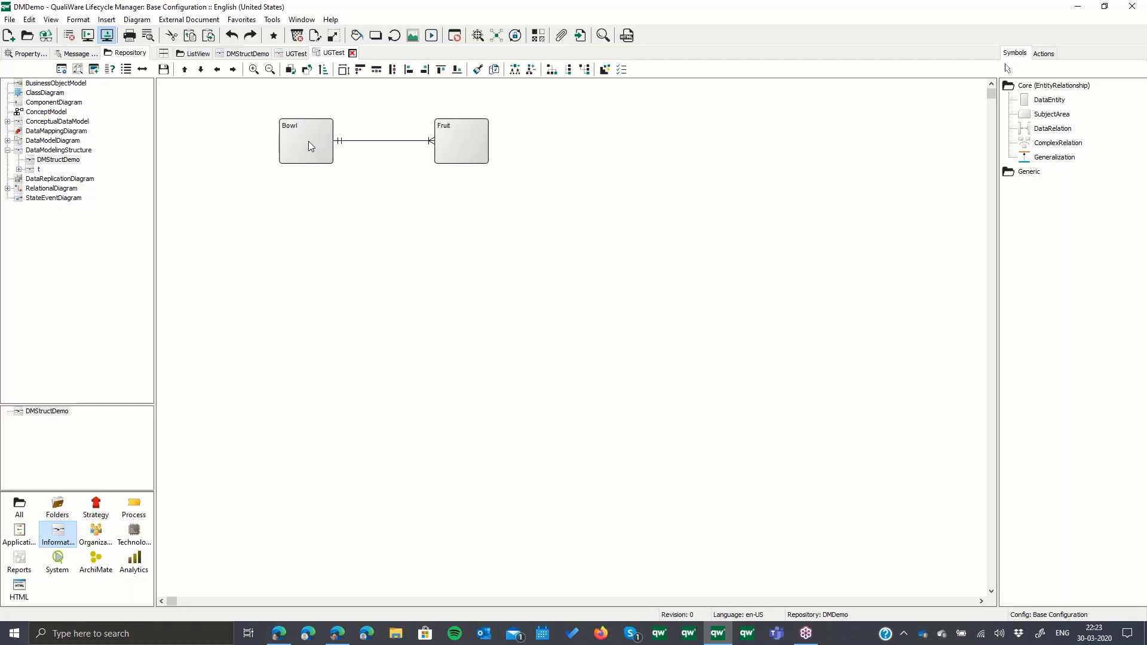
- Add a new attribute named BowlID to the Bowl data entity in the logical model
right_click(308, 140)
left_click(328, 150)
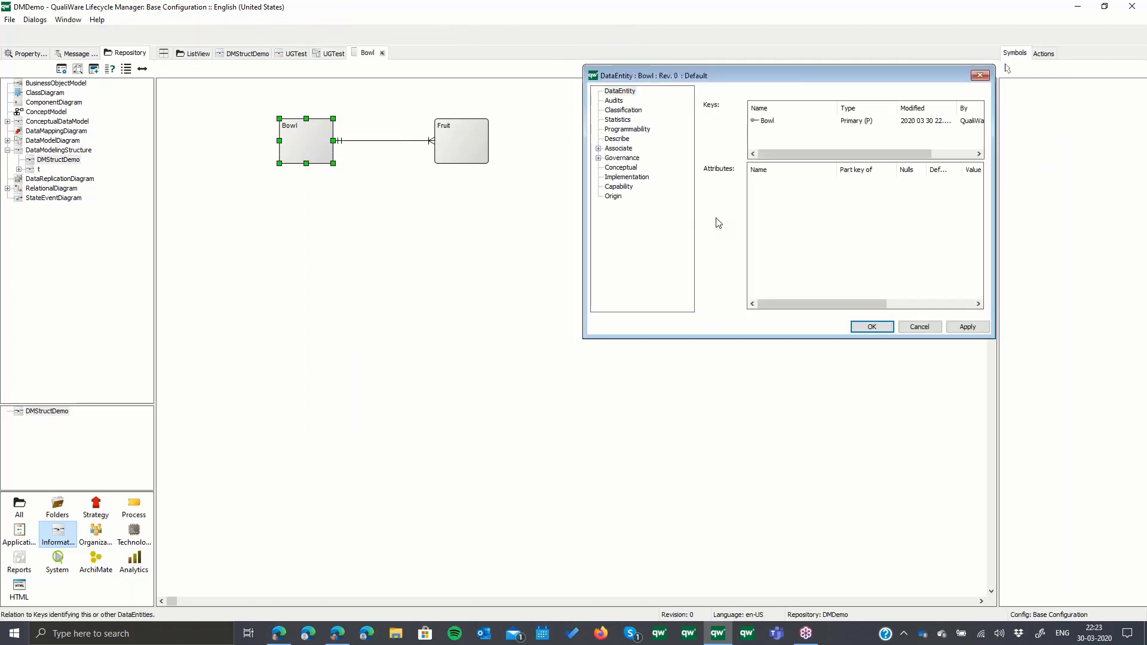
right_click(825, 199)
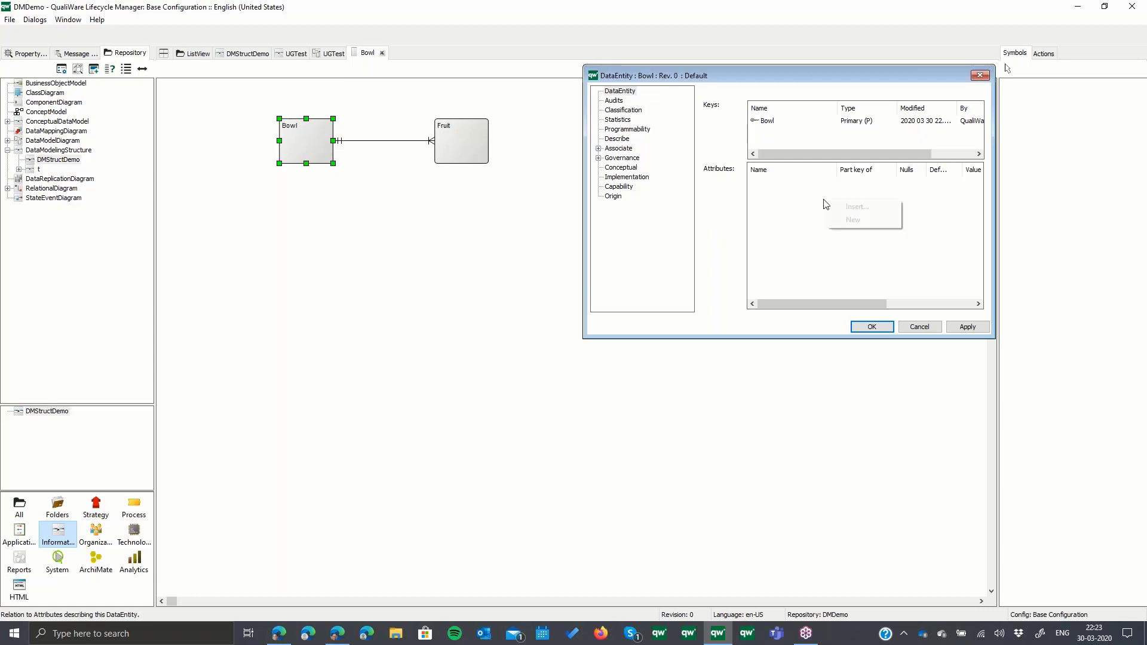
left_click(852, 219)
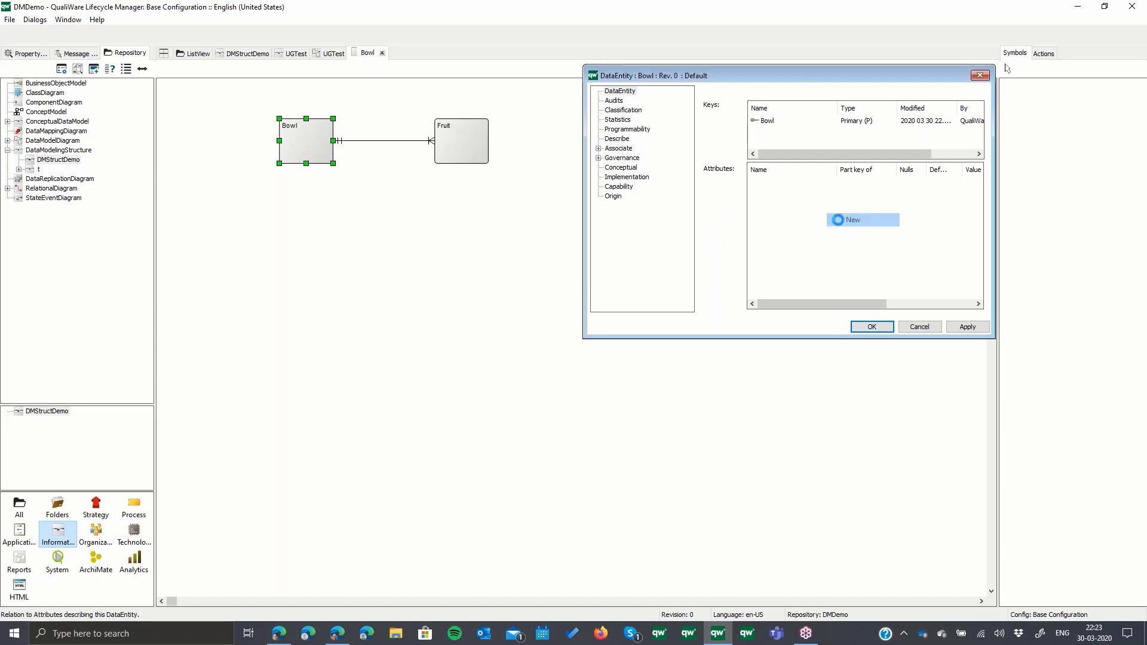
type("BowlID")
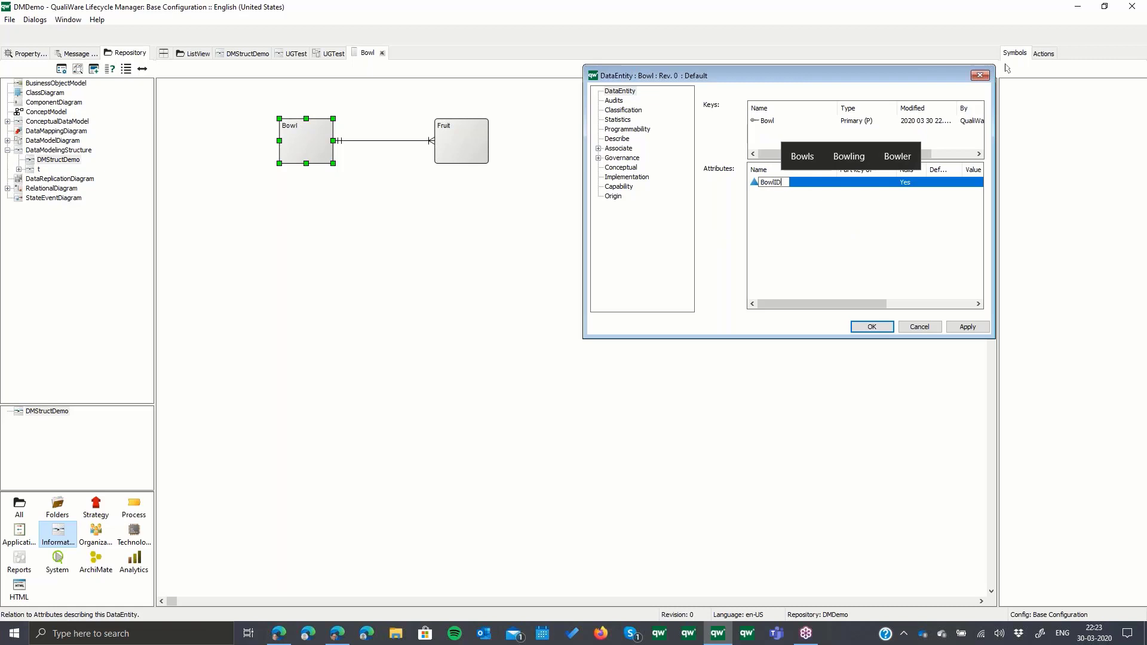
key("Return")
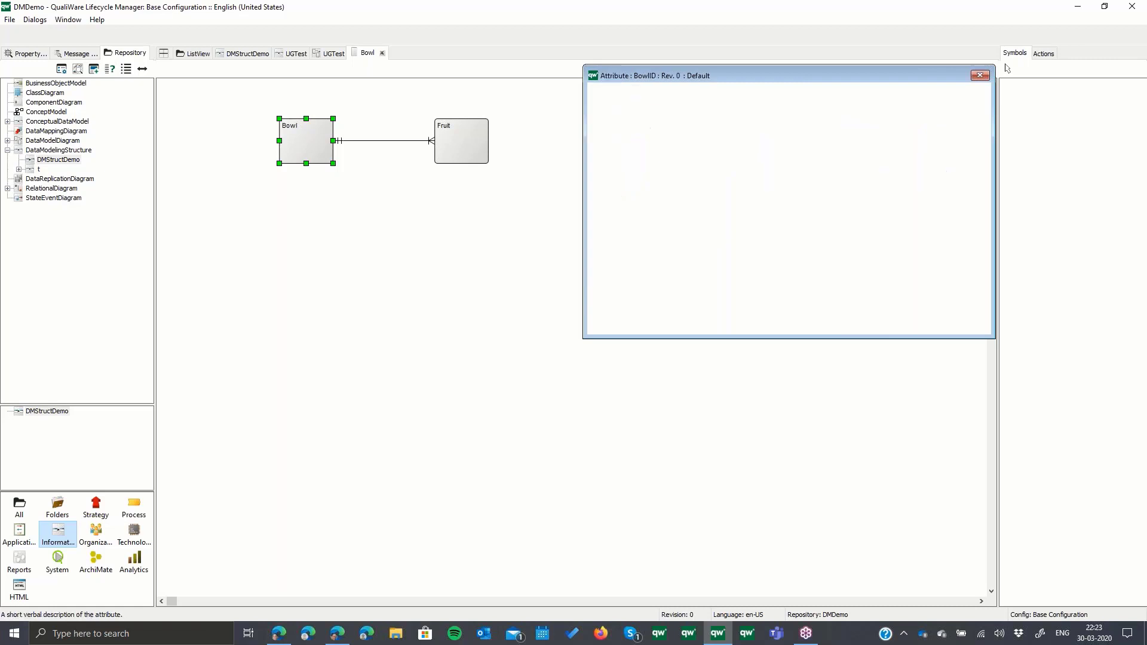
- Set the BowlID attribute's type to INT and apply the changes to the Bowl data entity
left_click(966, 158)
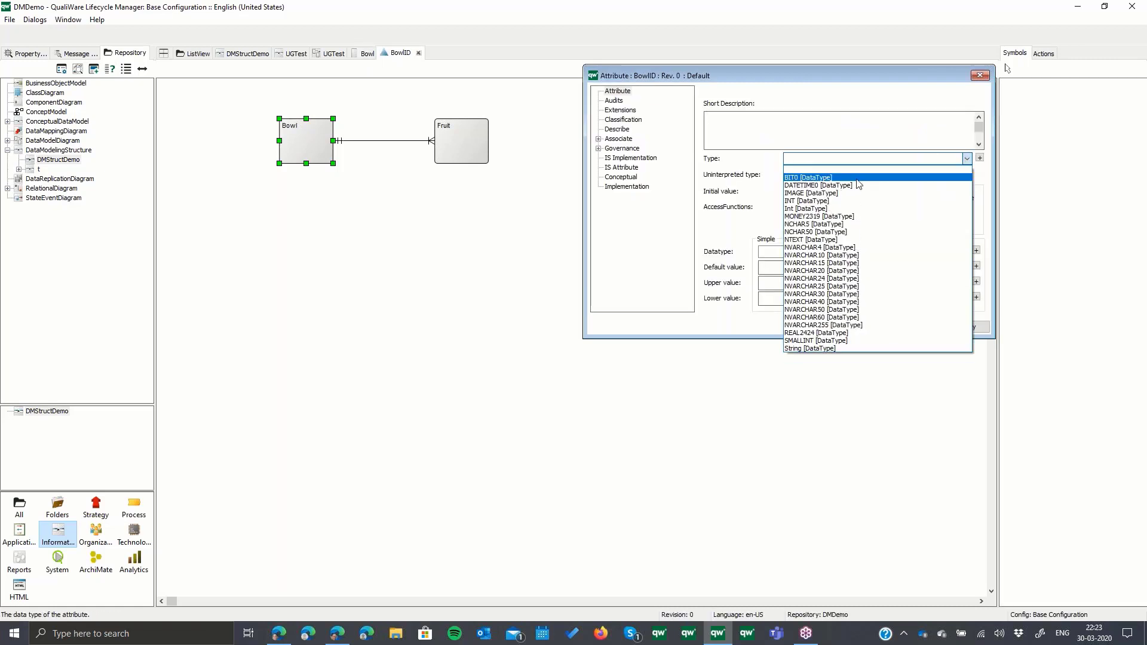
left_click(816, 201)
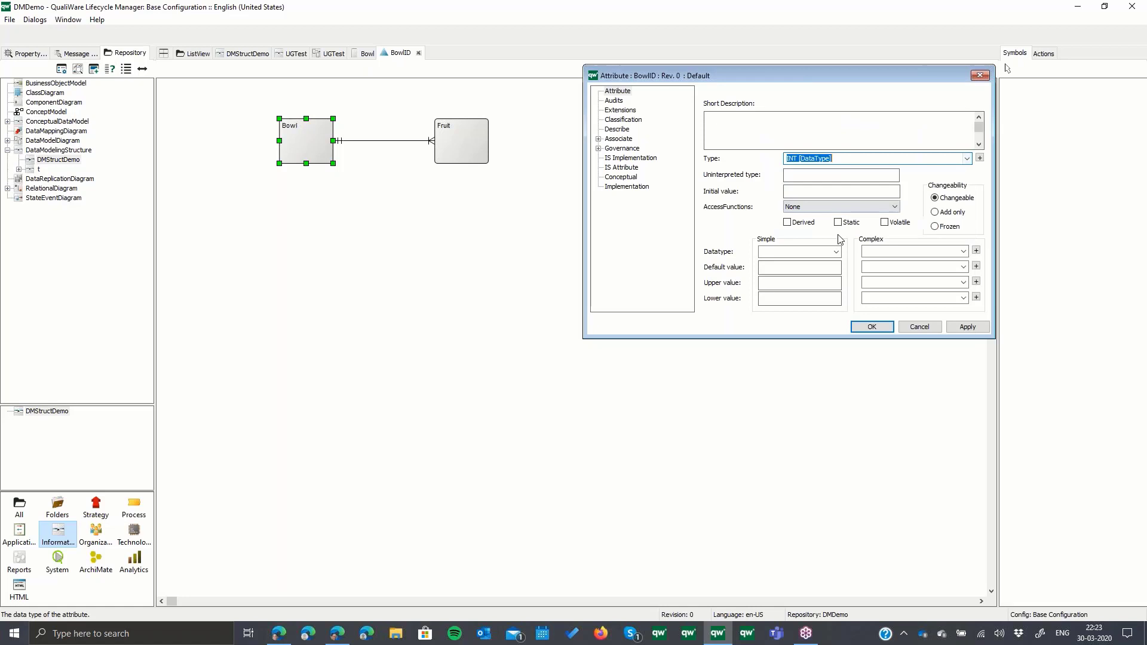
left_click(872, 327)
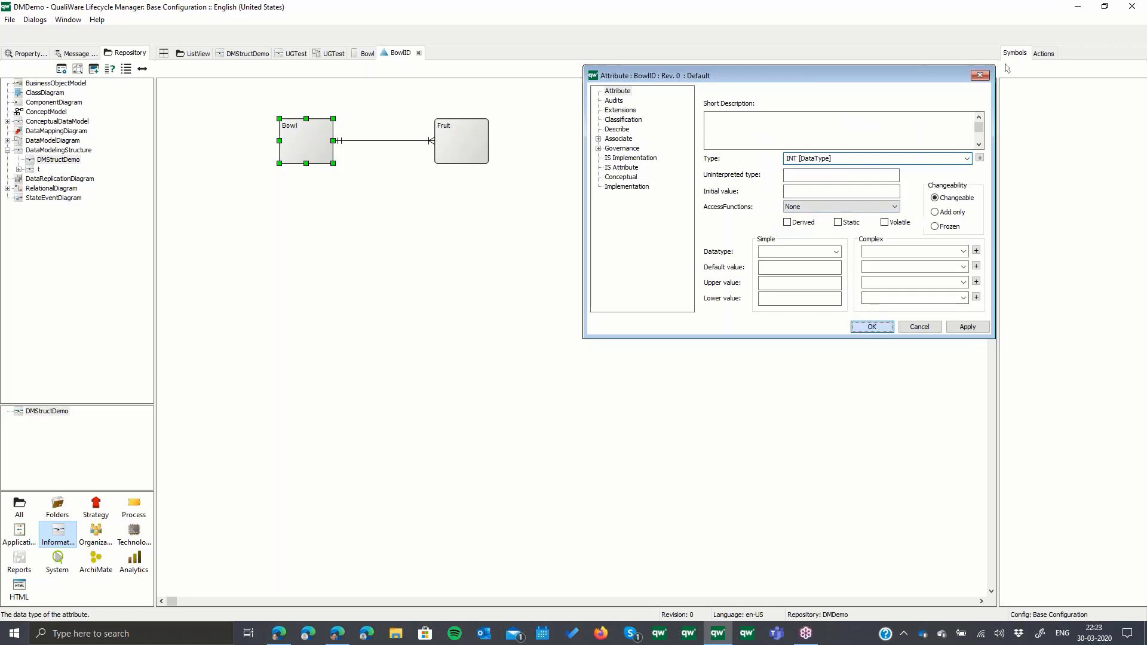
left_click(967, 327)
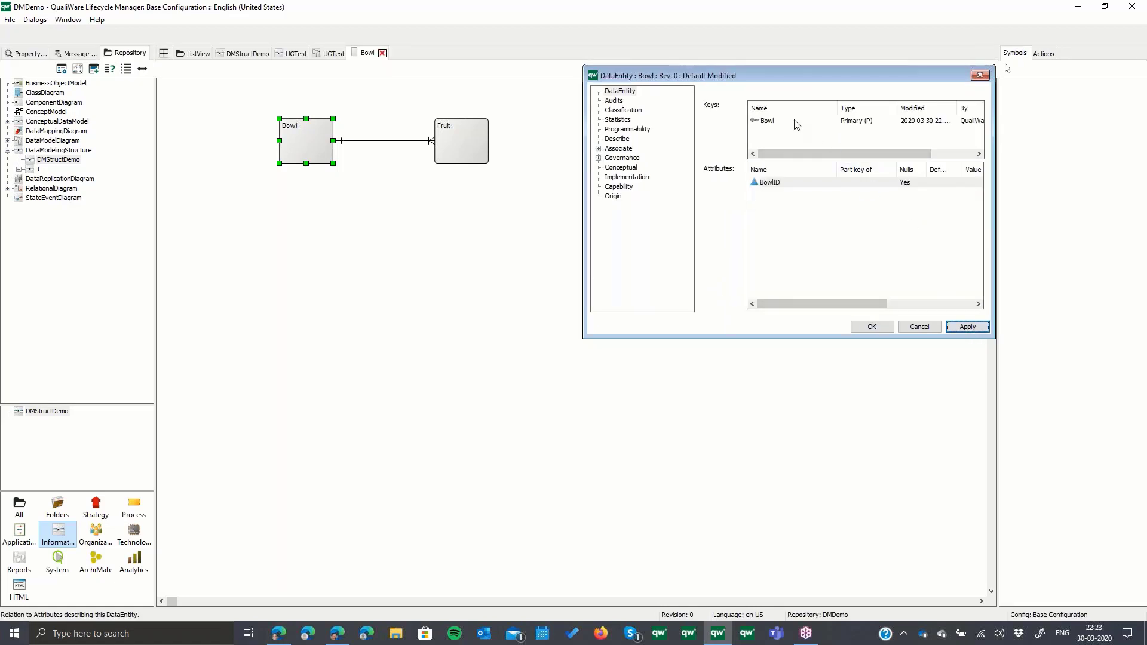
- Assign the BowlID attribute to the primary key of the Bowl data entity
left_click(796, 122)
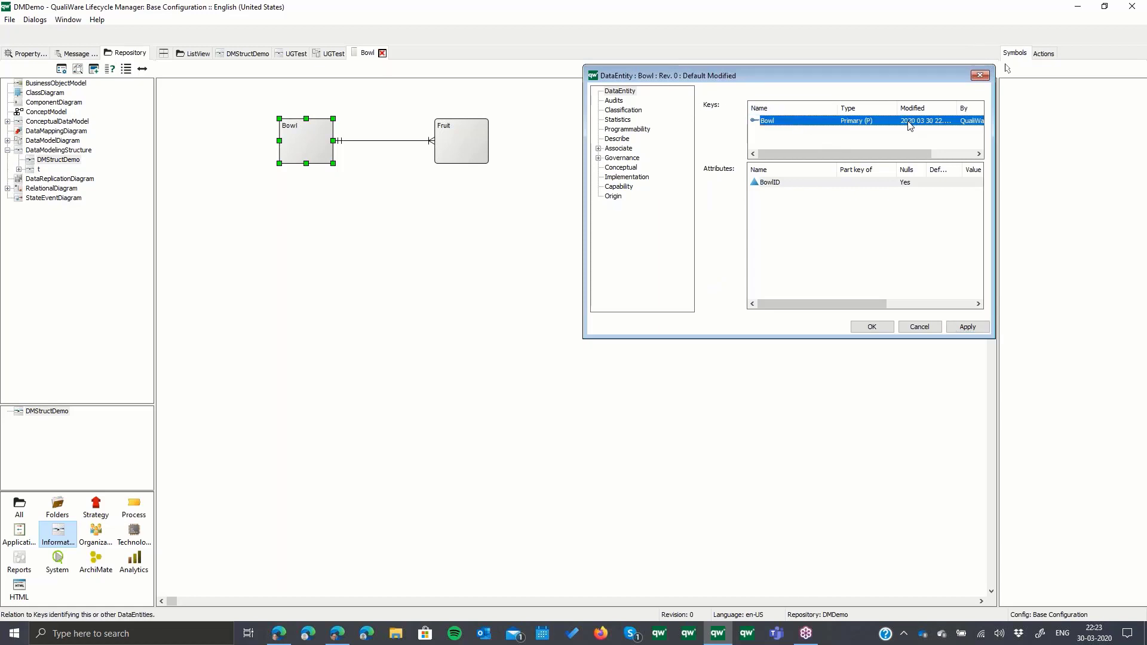
double_click(811, 120)
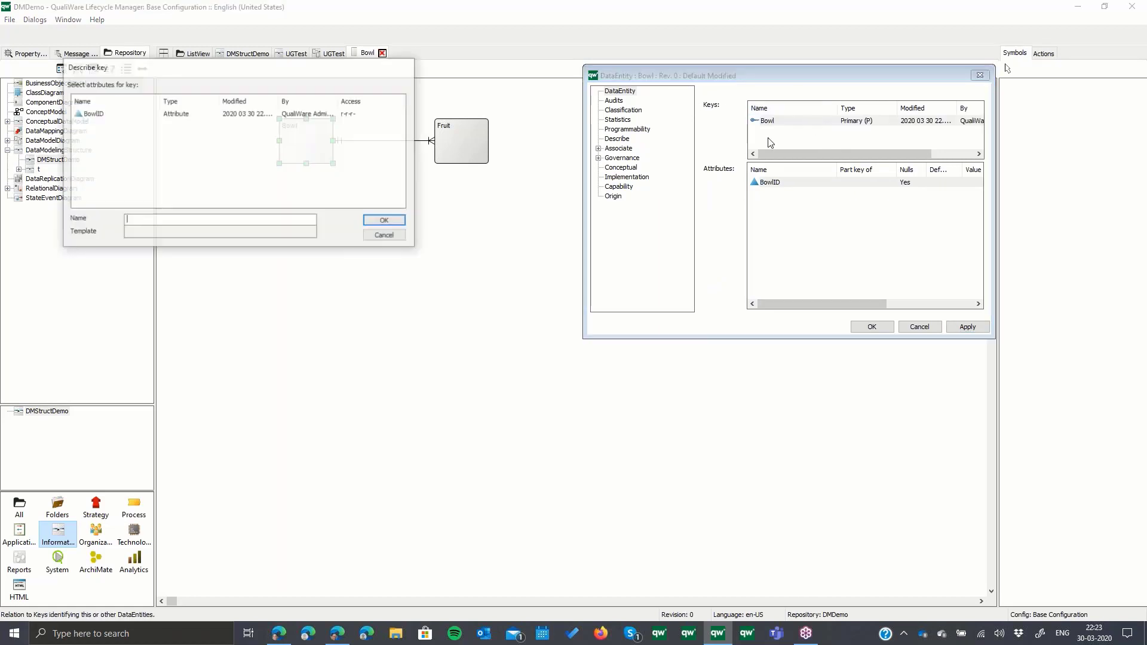
left_click(133, 114)
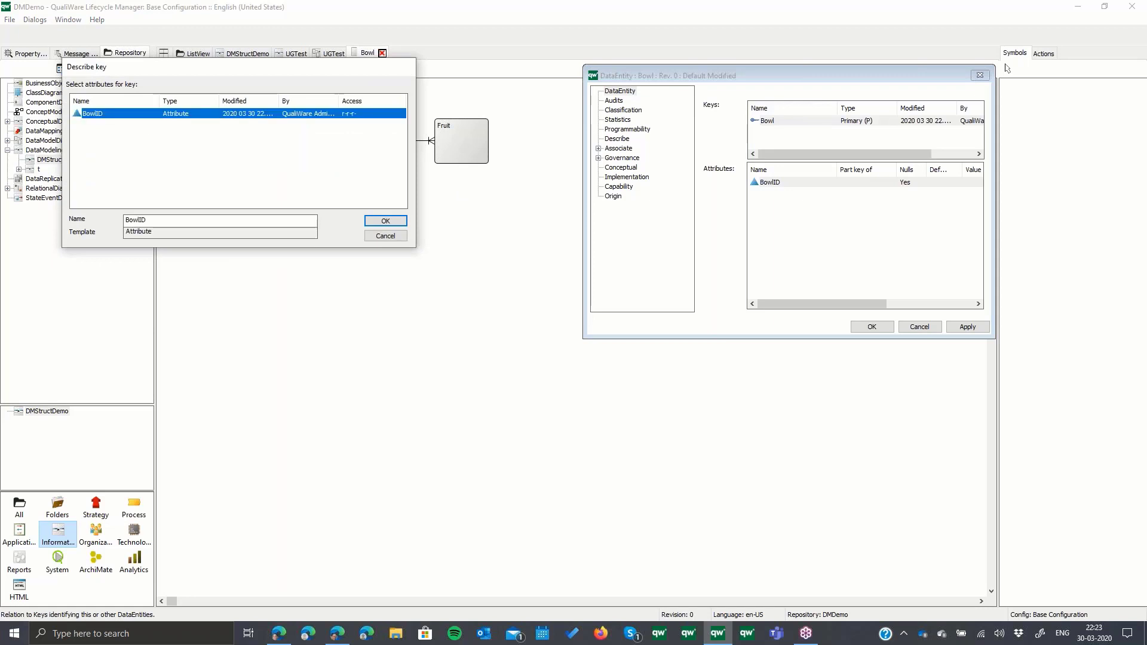
left_click(385, 221)
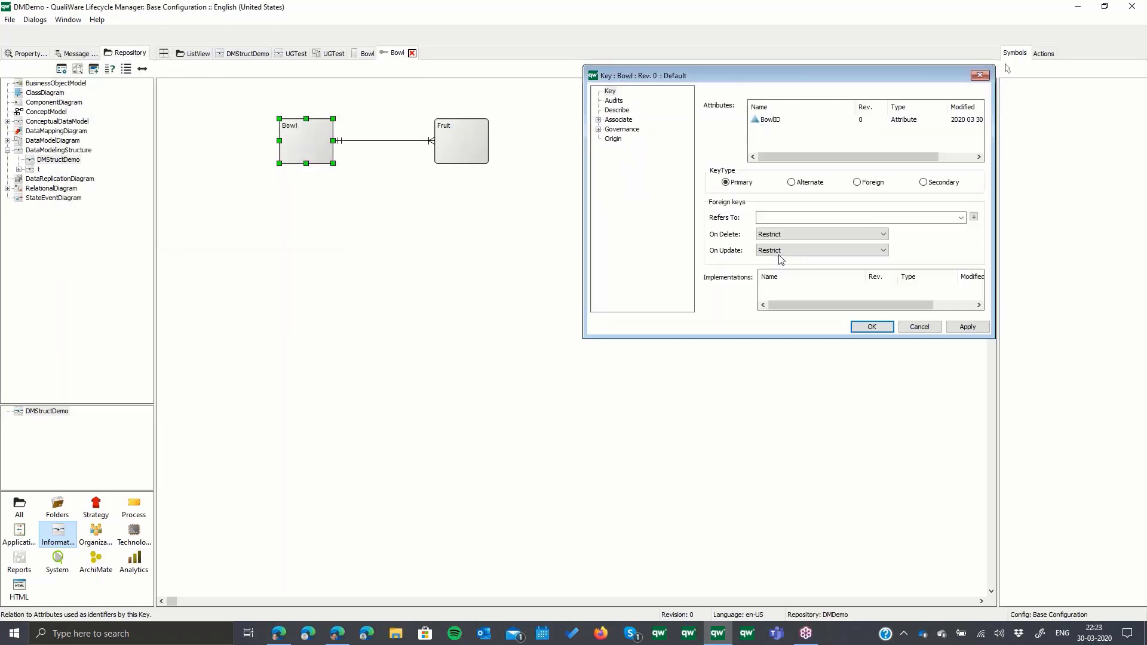
left_click(877, 328)
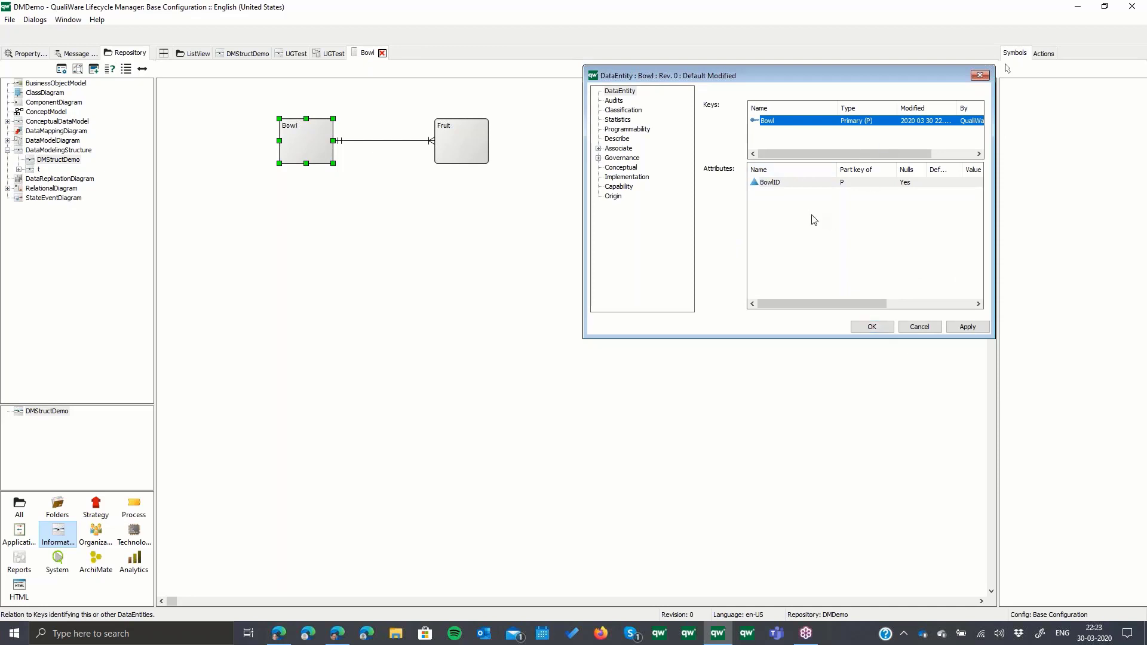
- Add a second attribute named Description to the Bowl data entity
right_click(812, 229)
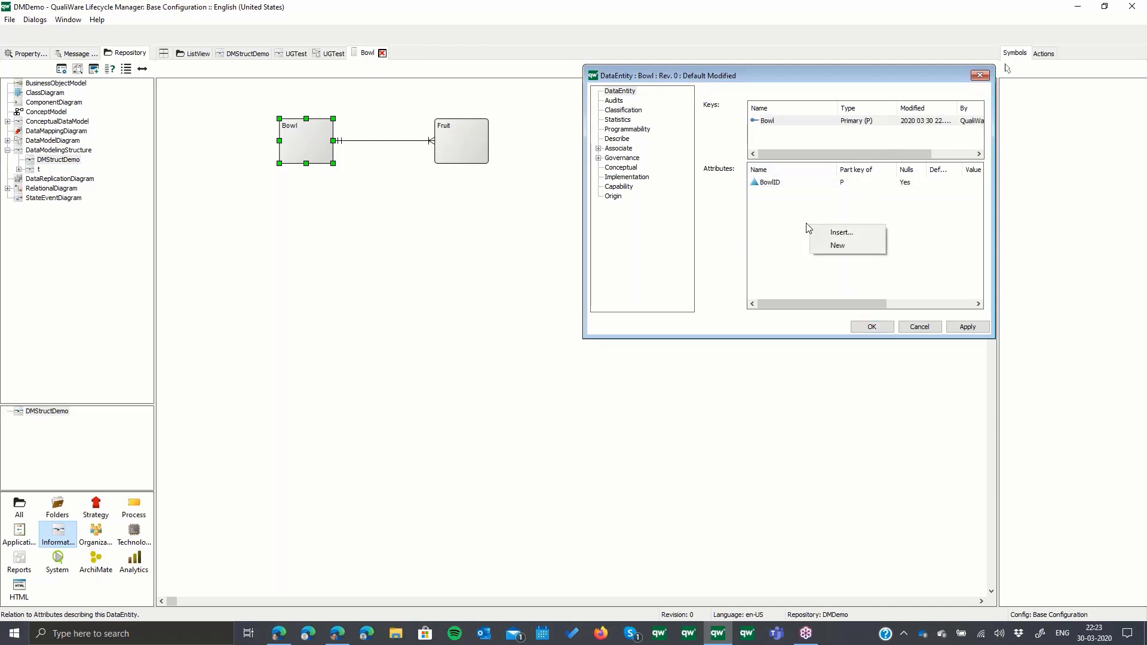
left_click(842, 245)
type("Desc")
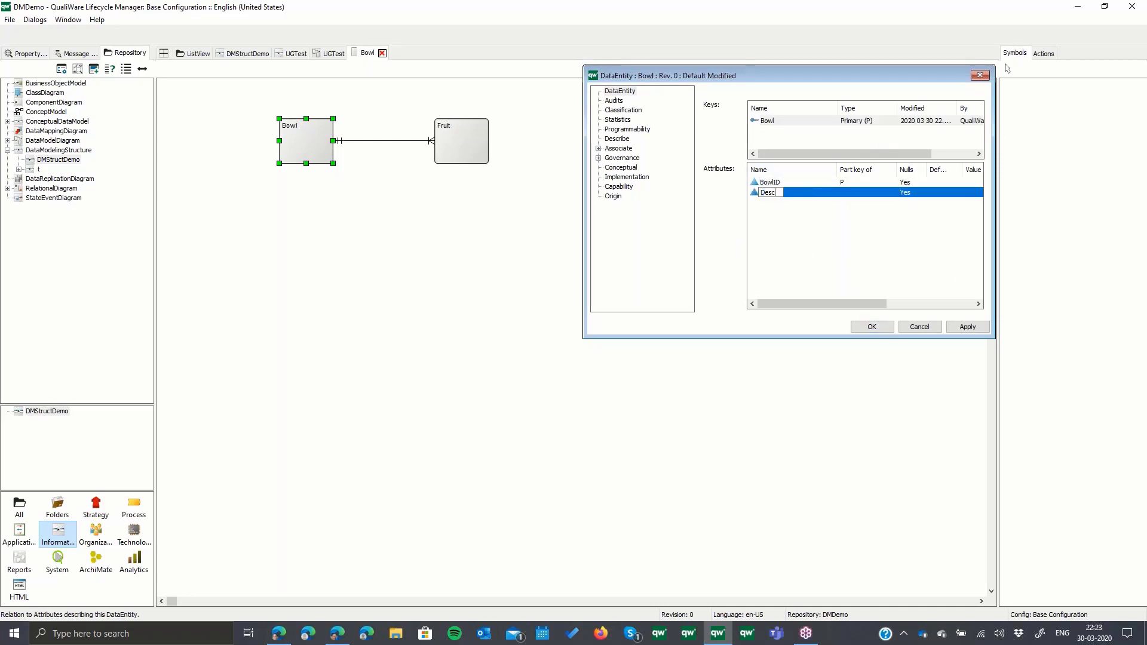
type("ription")
key("Return")
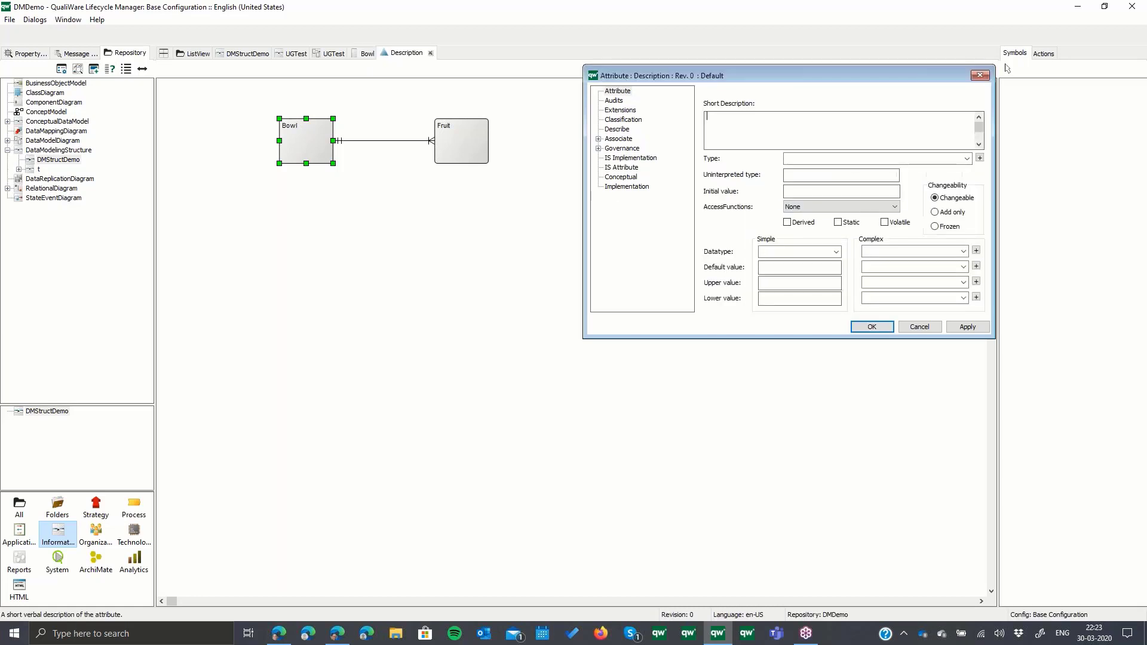
- Set the type of Bowl's Description attribute to String and save the Bowl data entity
left_click(967, 159)
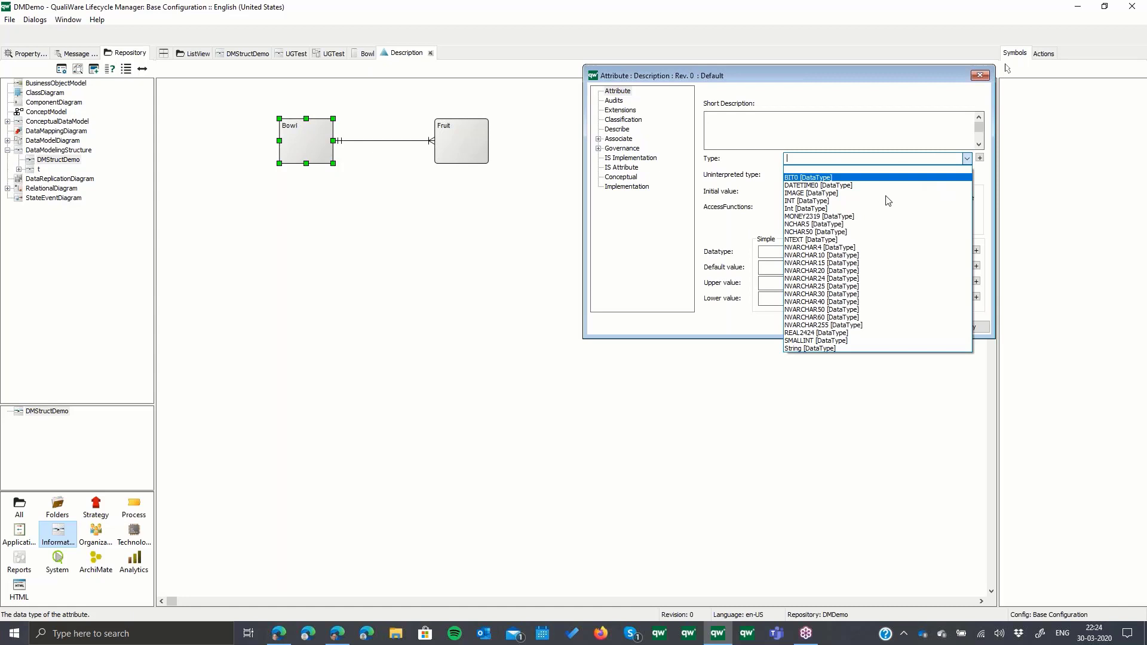
left_click(854, 350)
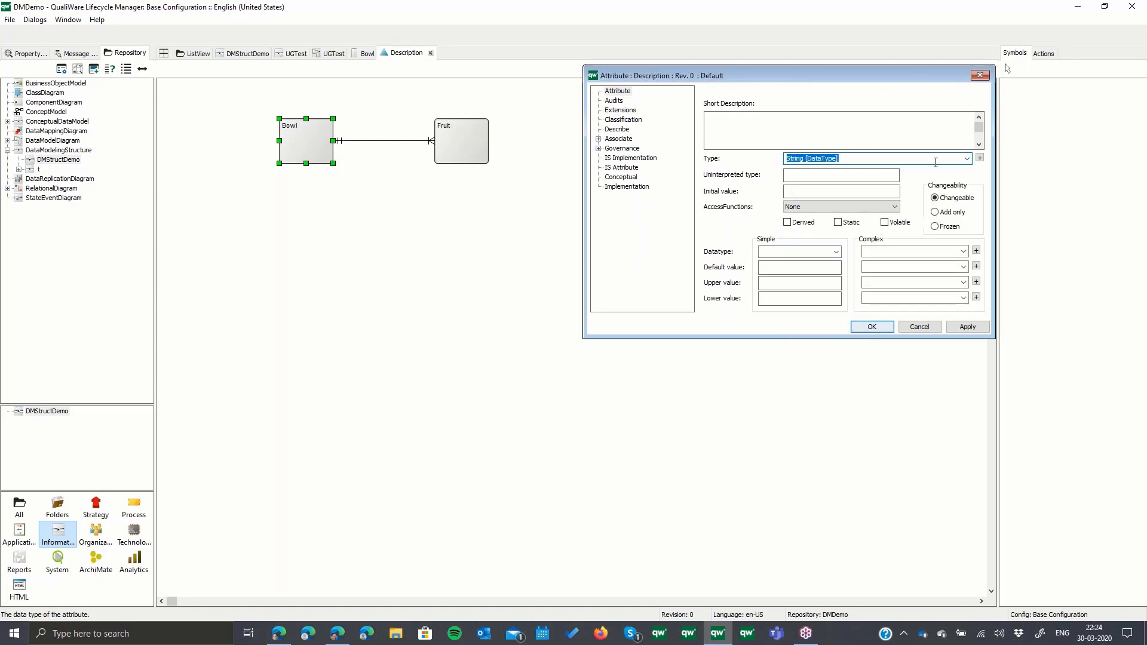
left_click(872, 327)
left_click(878, 325)
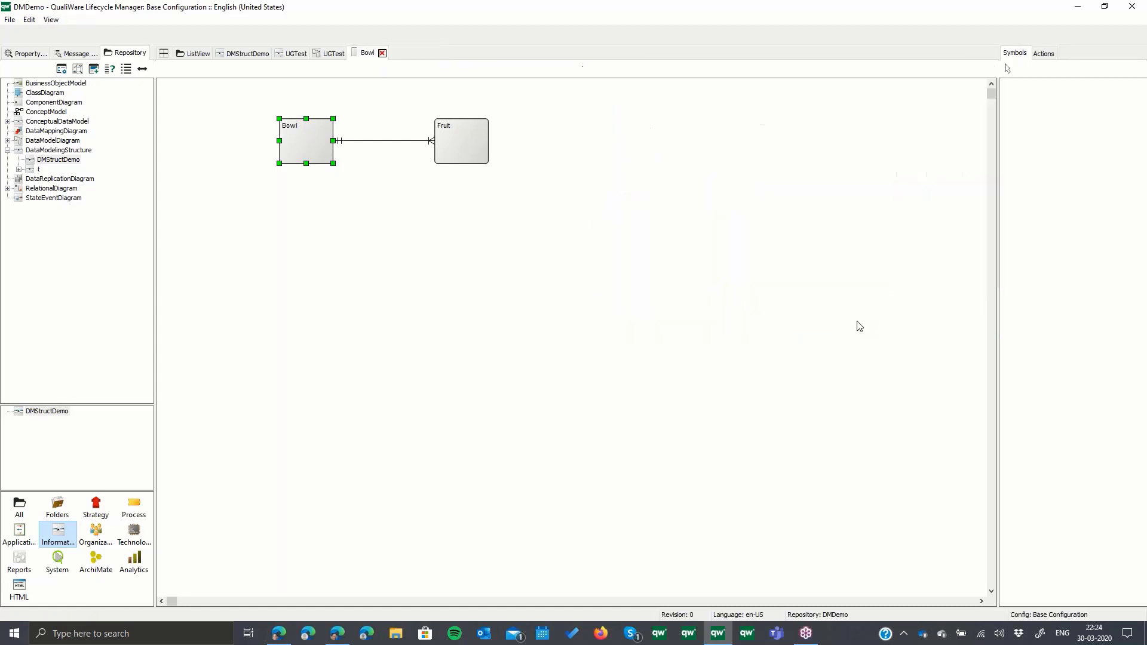
- Add a new attribute named FruitID to the Fruit data entity in the logical model
right_click(467, 142)
left_click(483, 148)
right_click(808, 216)
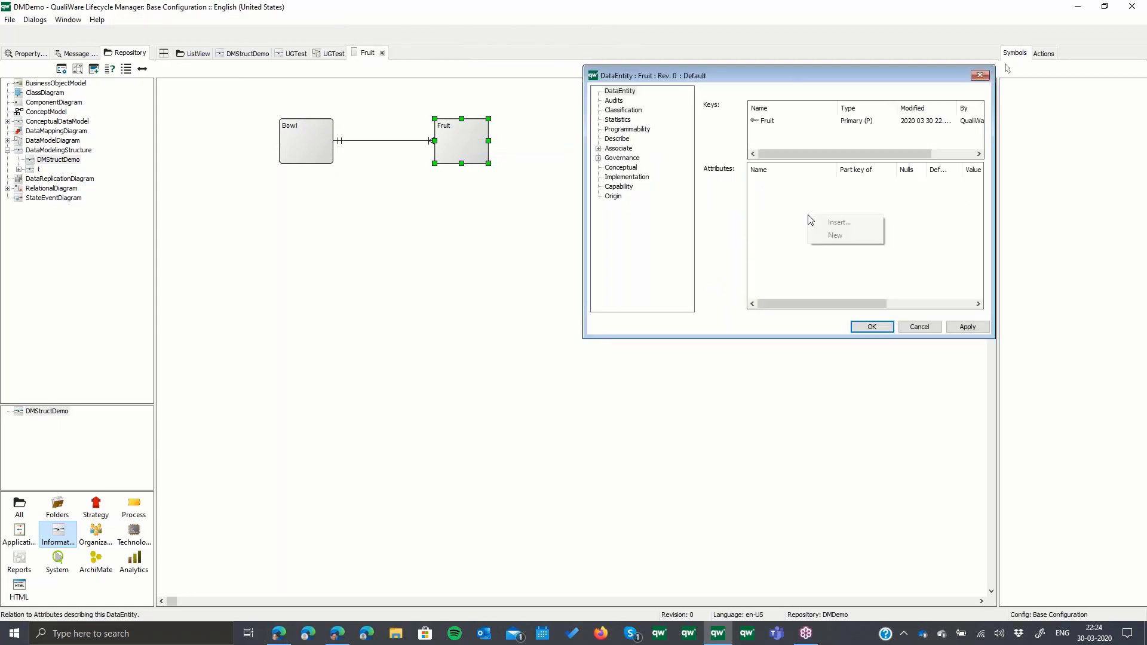
left_click(835, 235)
key("Return")
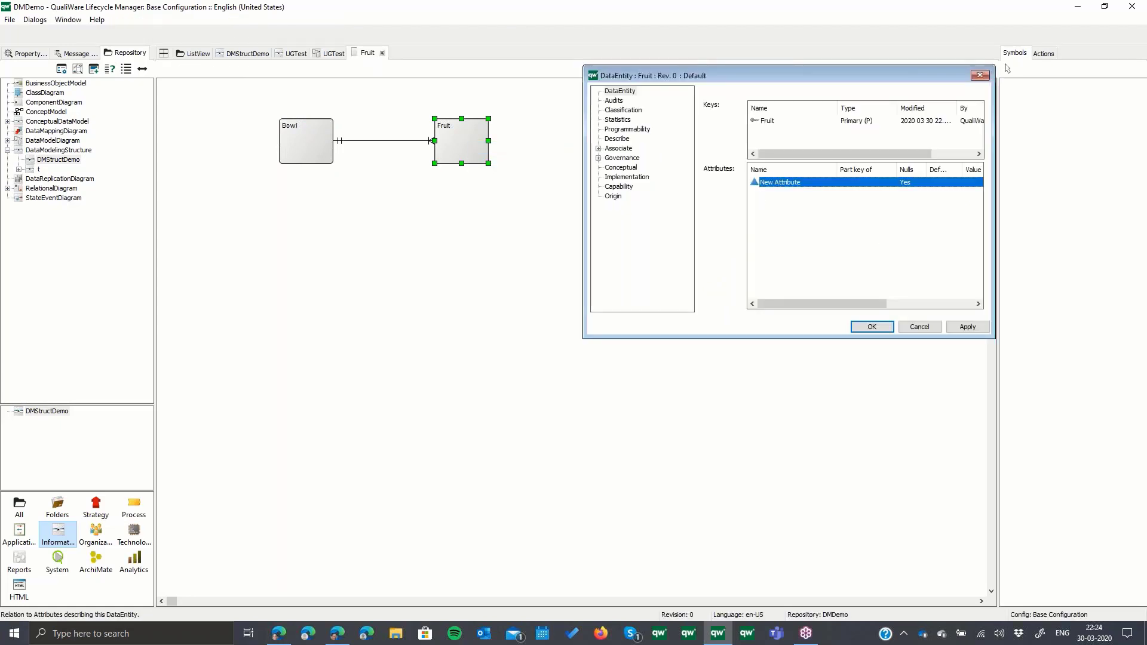
left_click(799, 183)
type("FruitID")
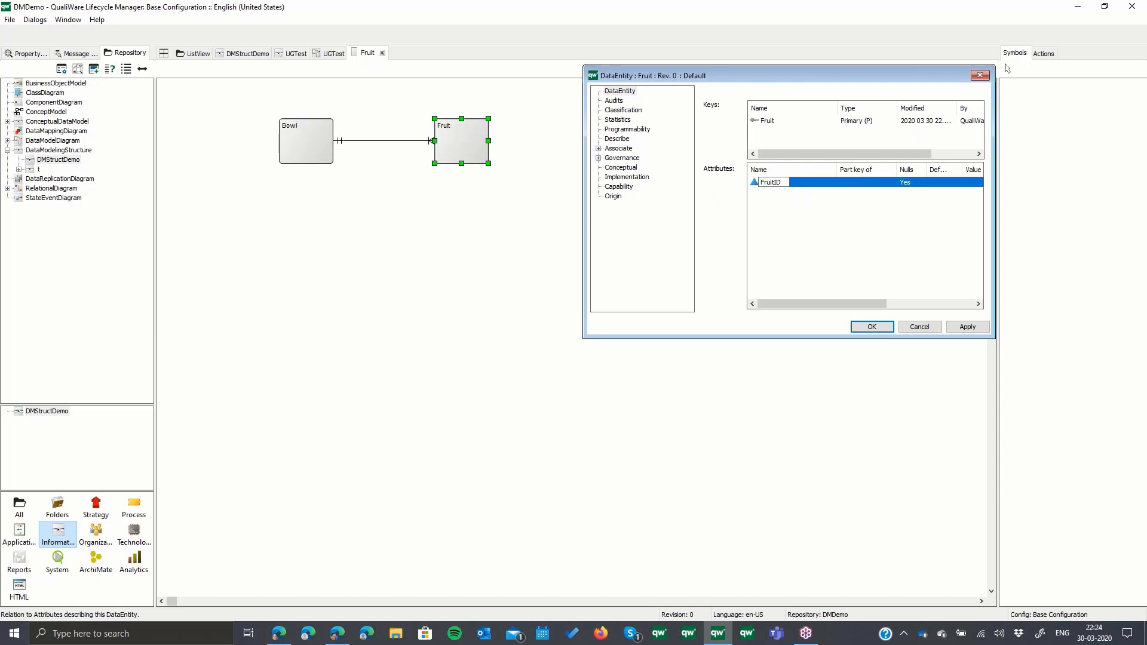
- Set the FruitID attribute's type to INT
double_click(800, 181)
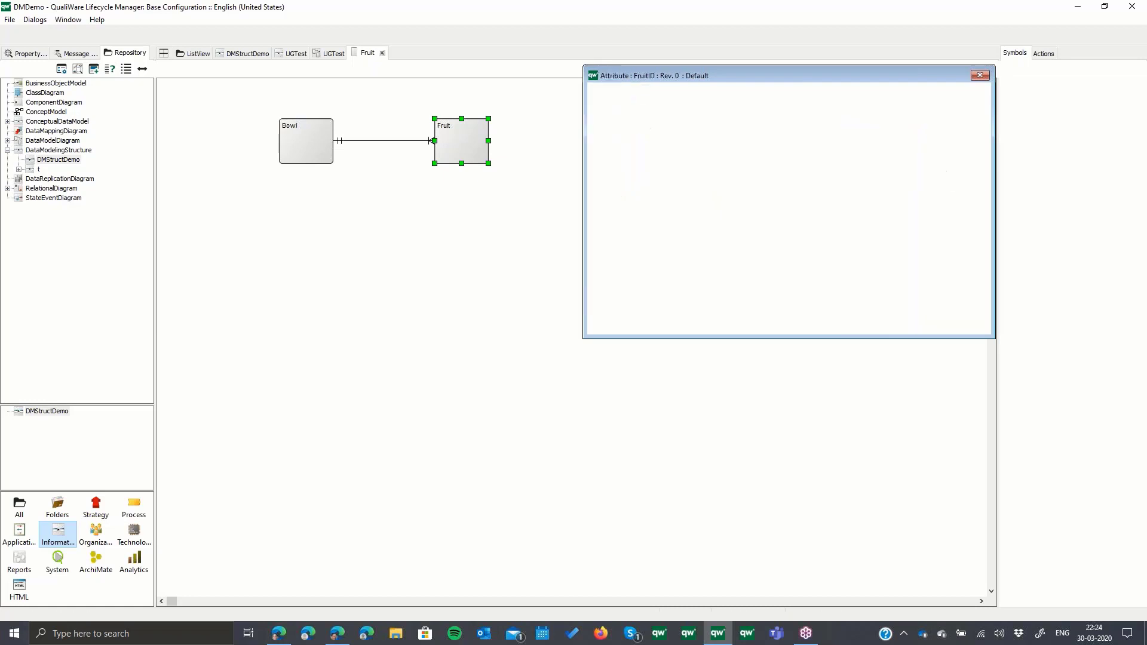
left_click(967, 159)
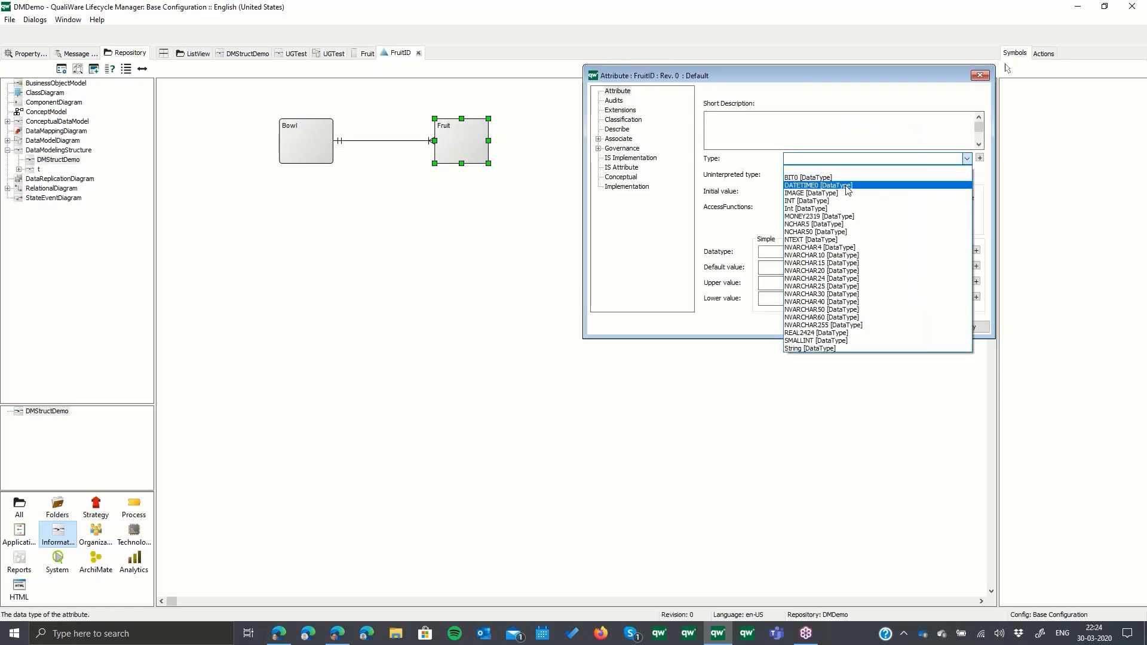
left_click(845, 201)
left_click(871, 326)
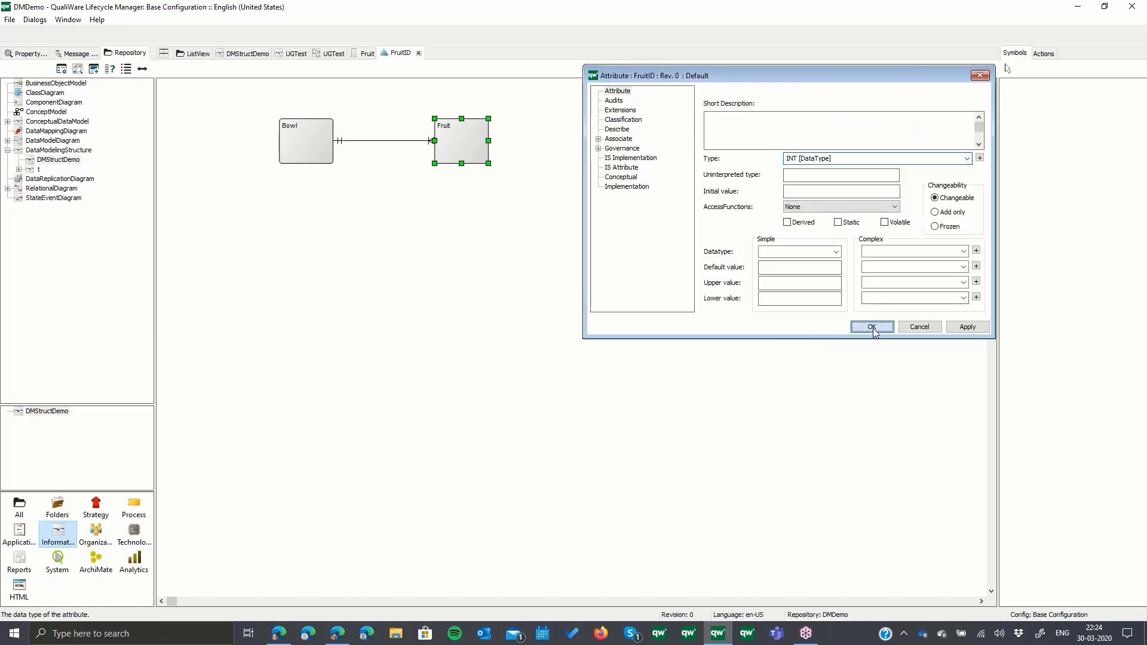
- Assign the FruitID attribute to the primary key of the Fruit data entity
double_click(802, 123)
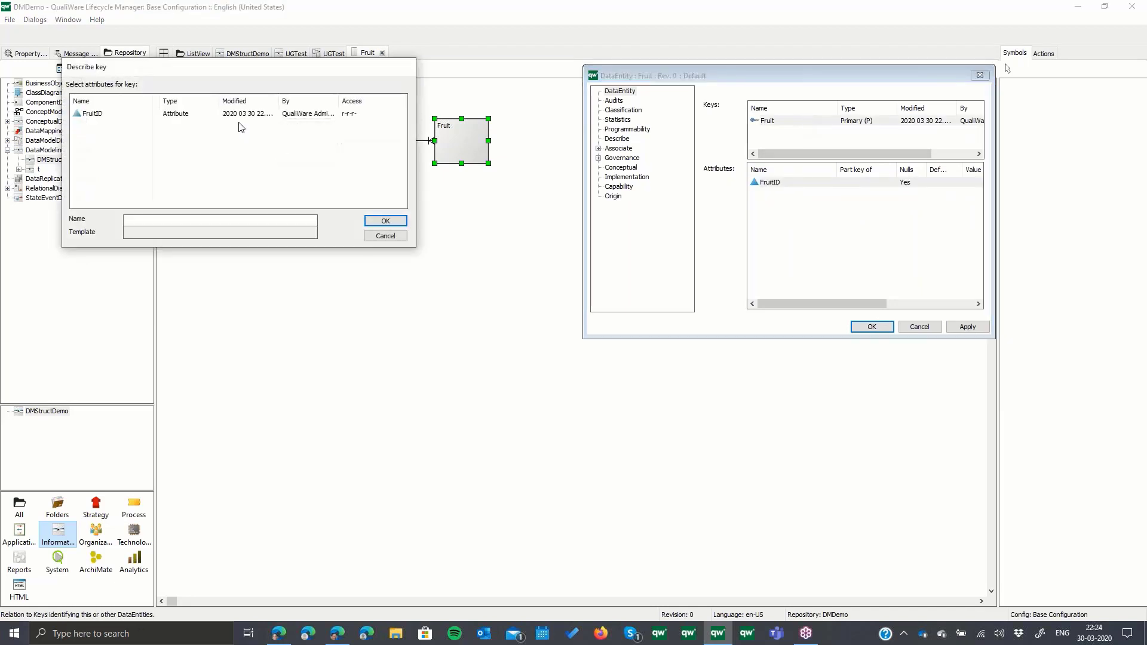
left_click(237, 115)
left_click(393, 224)
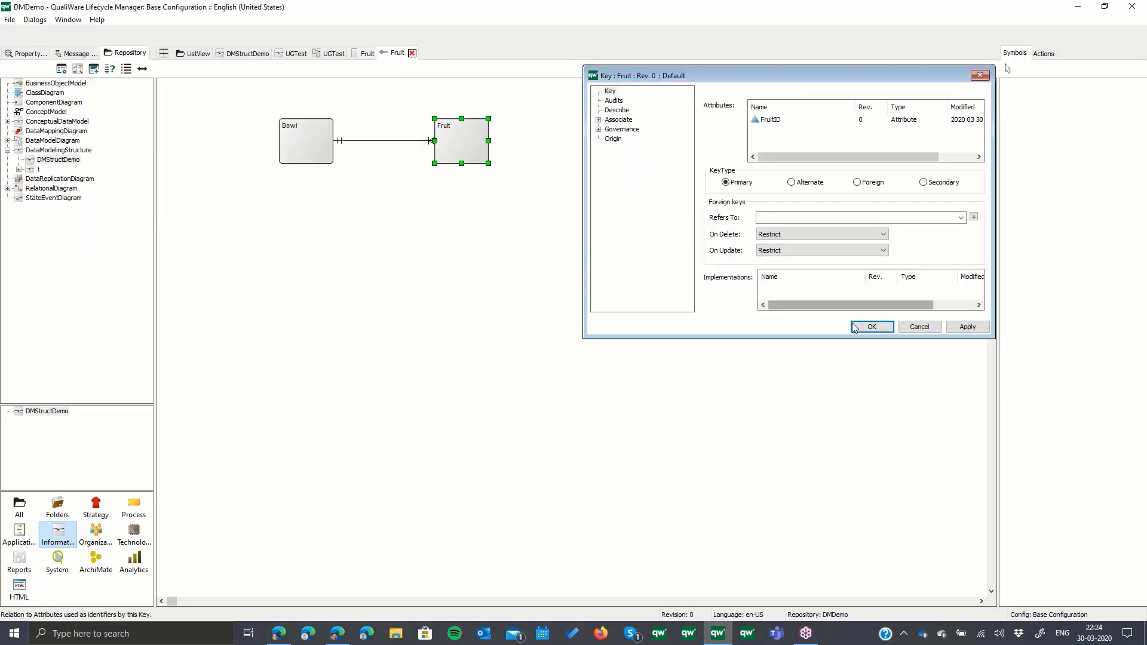
left_click(863, 326)
- Add a Description attribute of type String to the Fruit data entity and save the entity
right_click(816, 226)
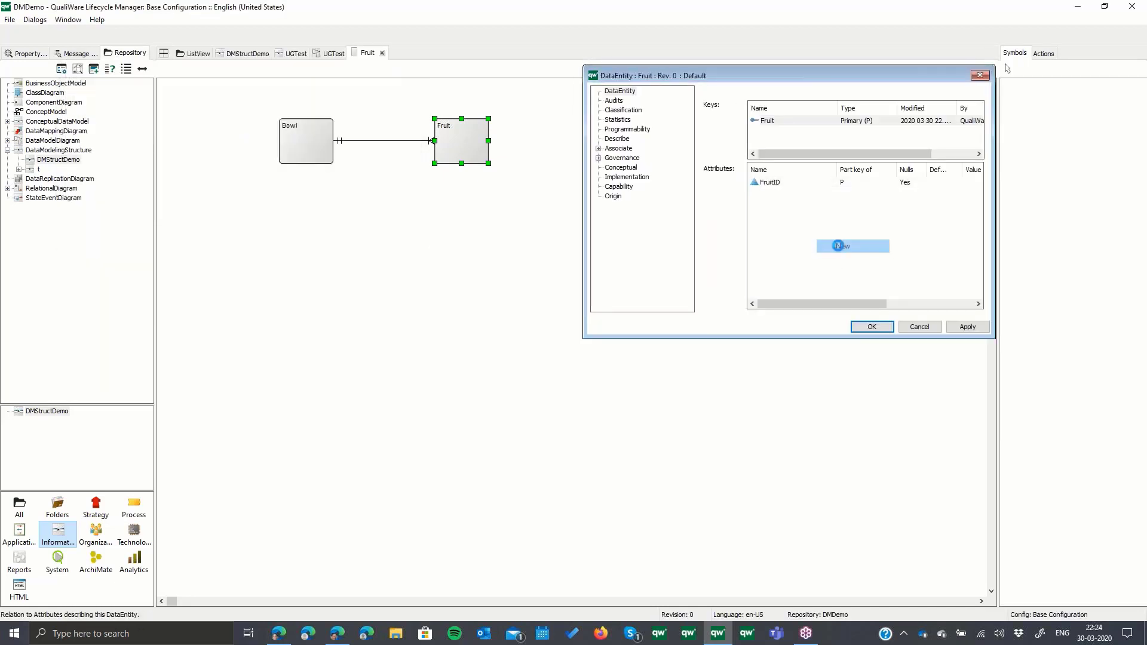
left_click(838, 246)
type("Description")
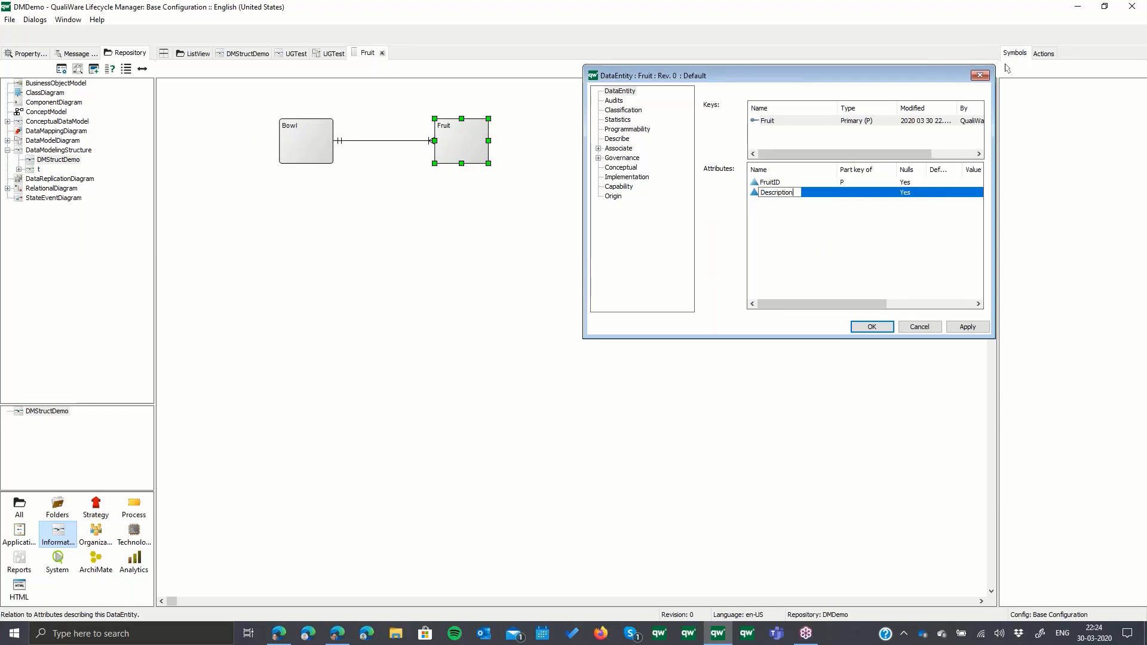
key("Return")
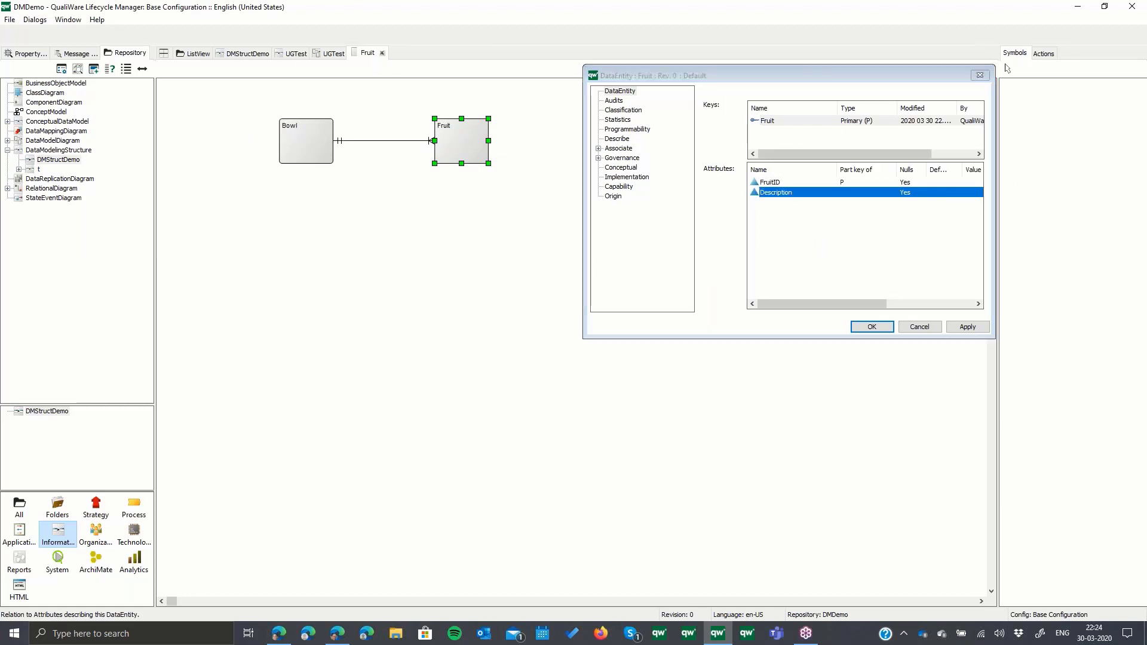
left_click(967, 160)
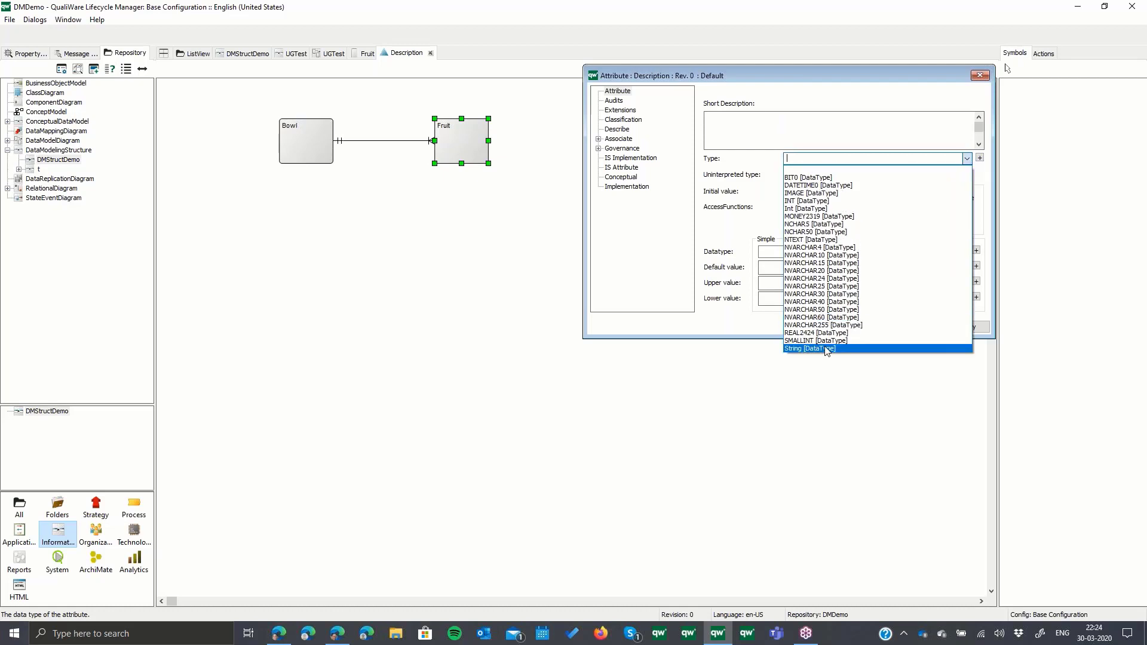
left_click(827, 348)
left_click(866, 330)
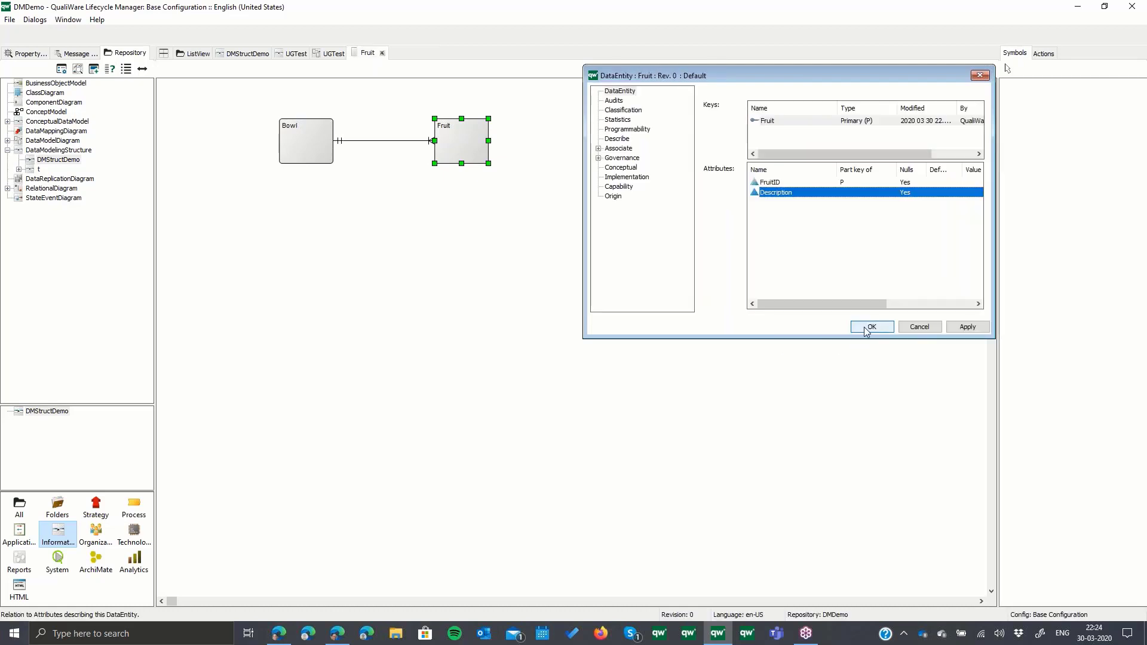
left_click(870, 328)
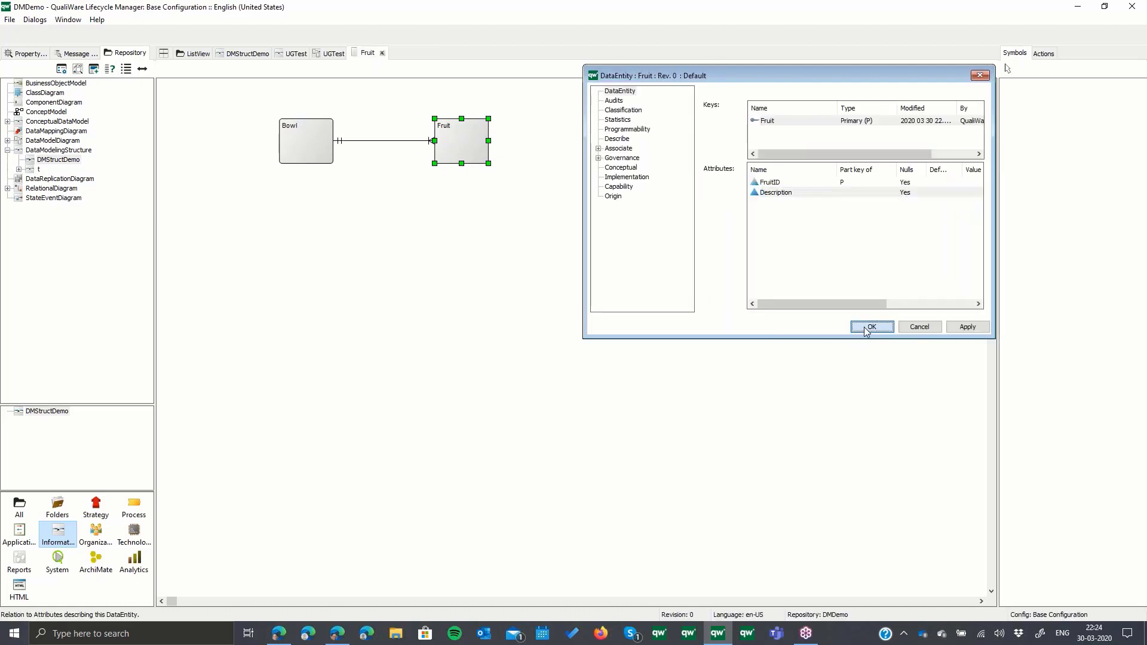
- Use the attributes of Bowl's primary key as foreign key for the Bowl/Fruit relation, and check Fruit's keys and attributes
left_click(387, 142)
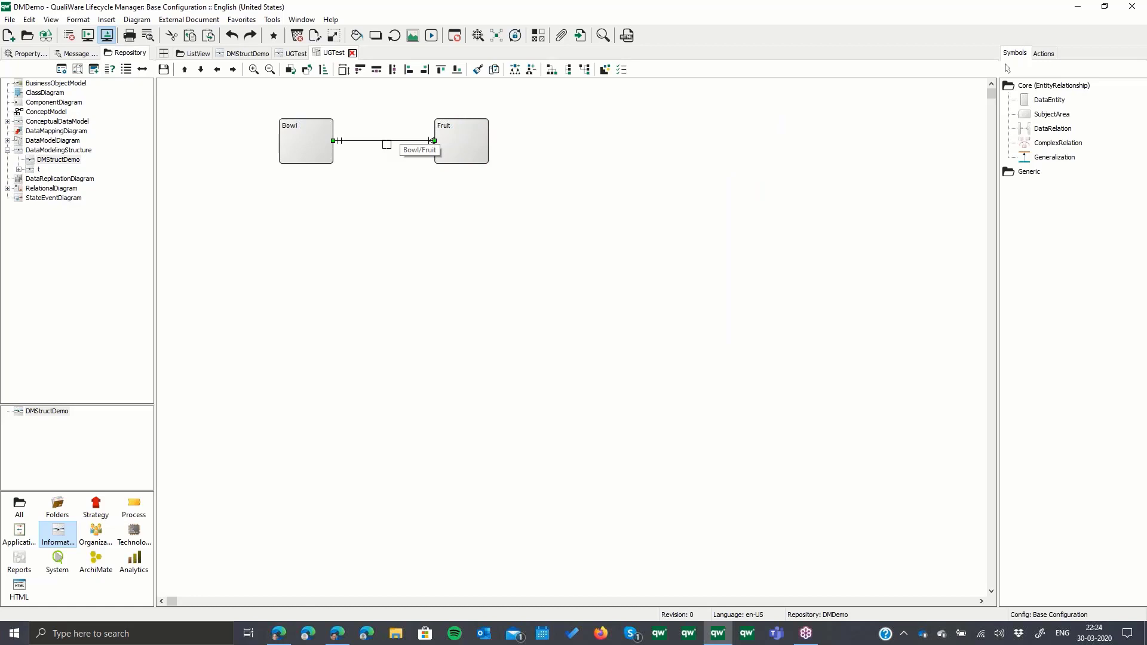
double_click(386, 143)
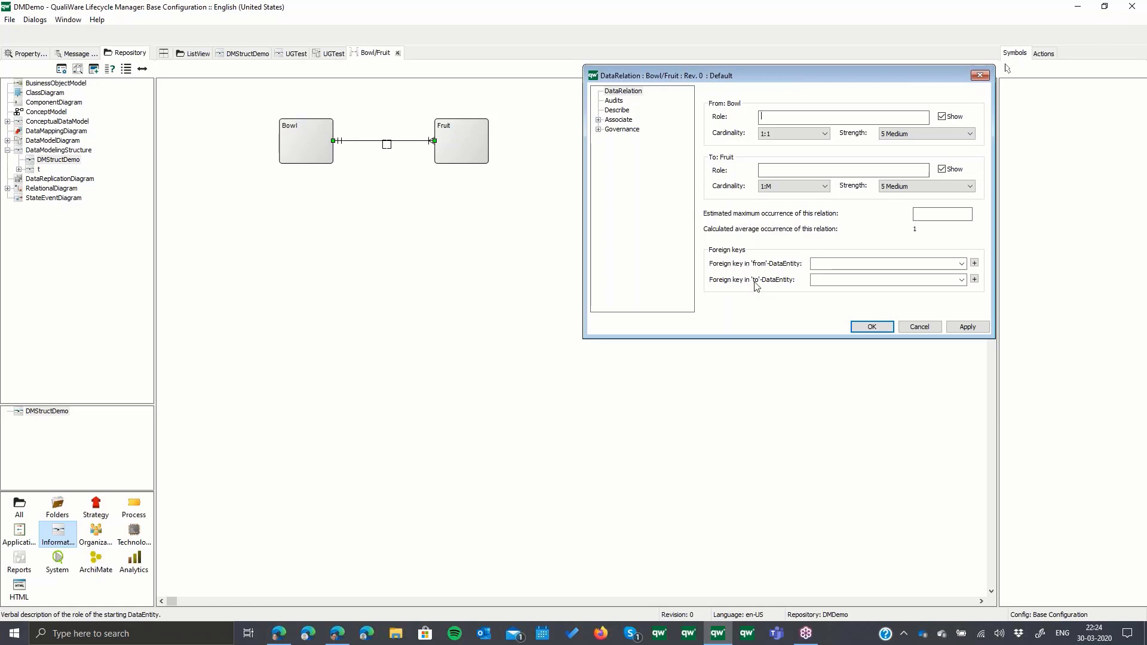
left_click(872, 328)
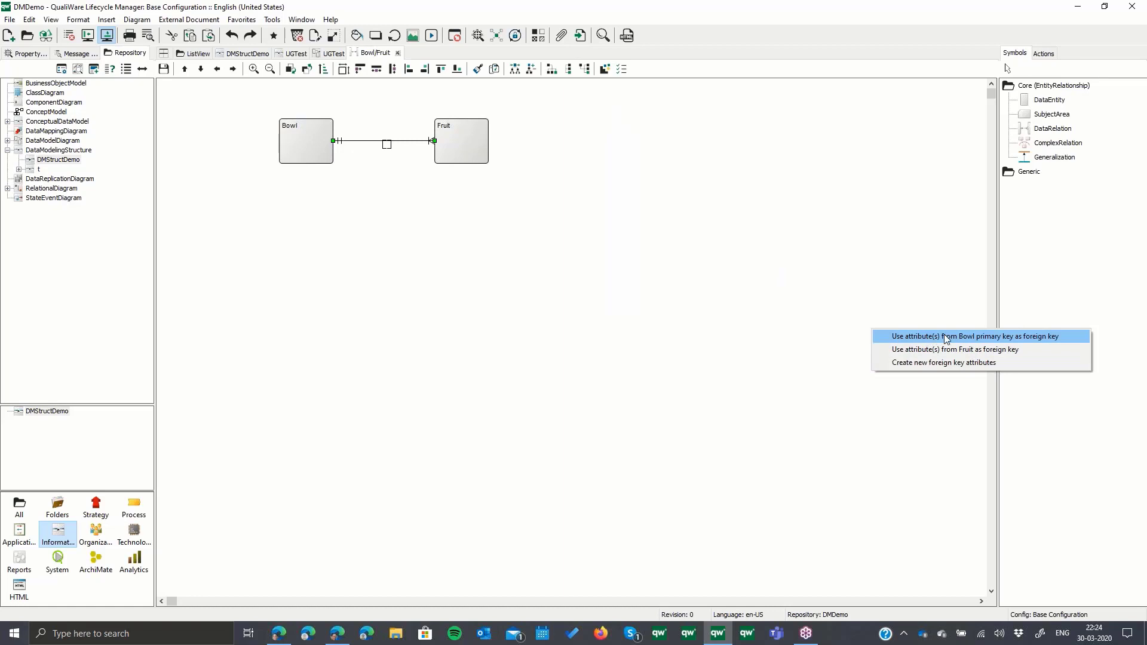
left_click(979, 335)
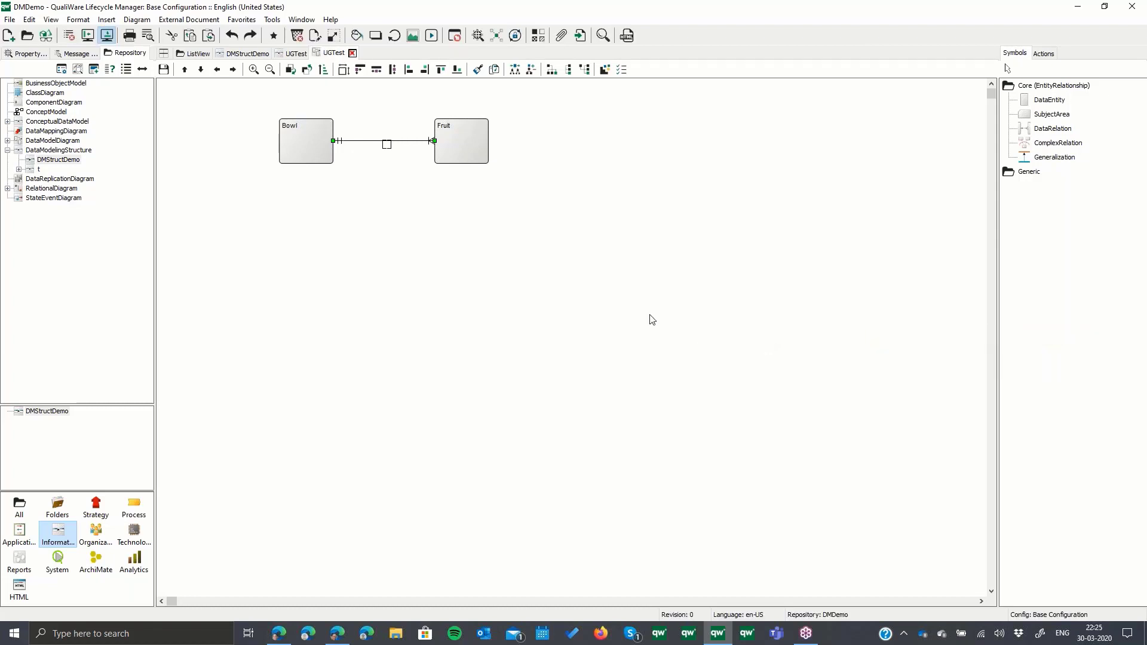
right_click(473, 151)
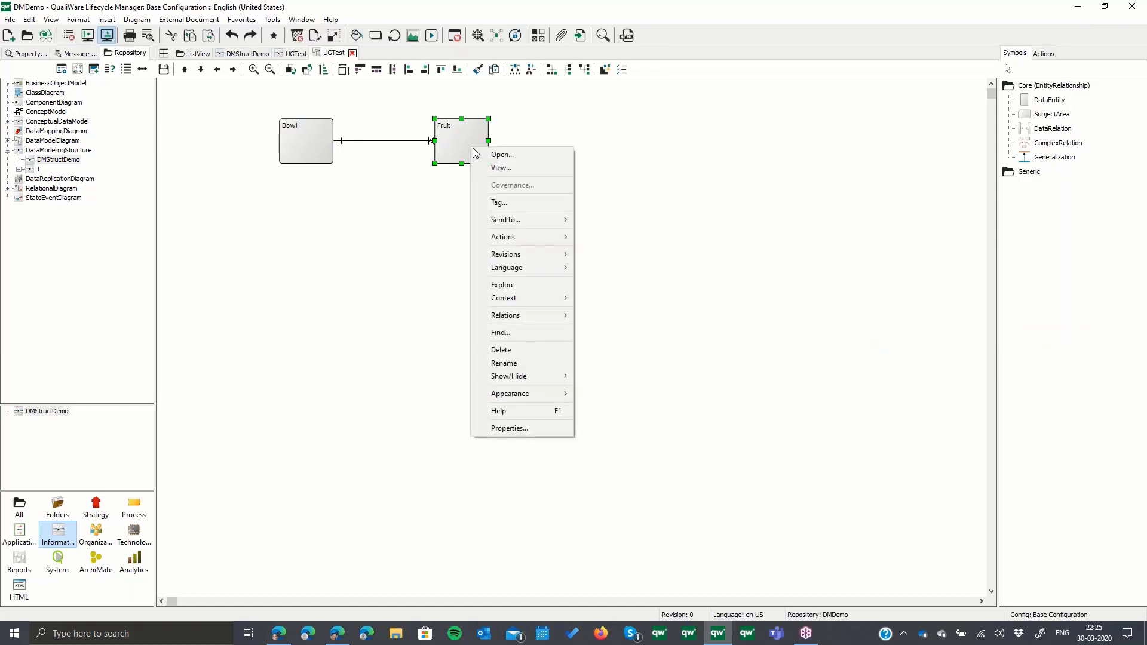
left_click(481, 154)
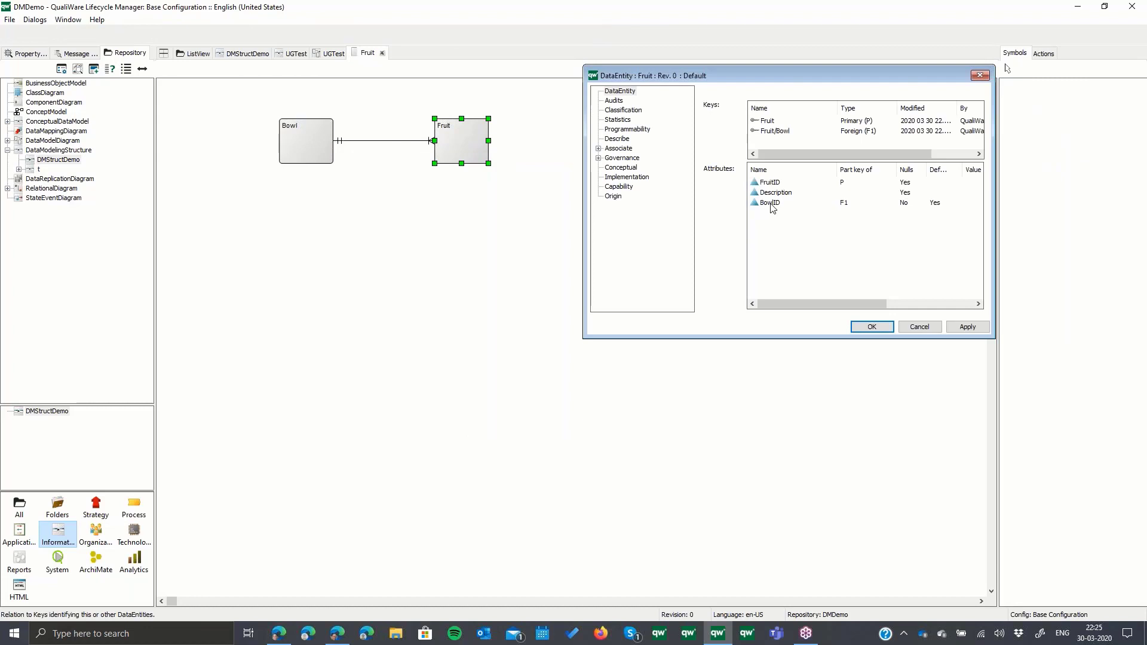
left_click(795, 204)
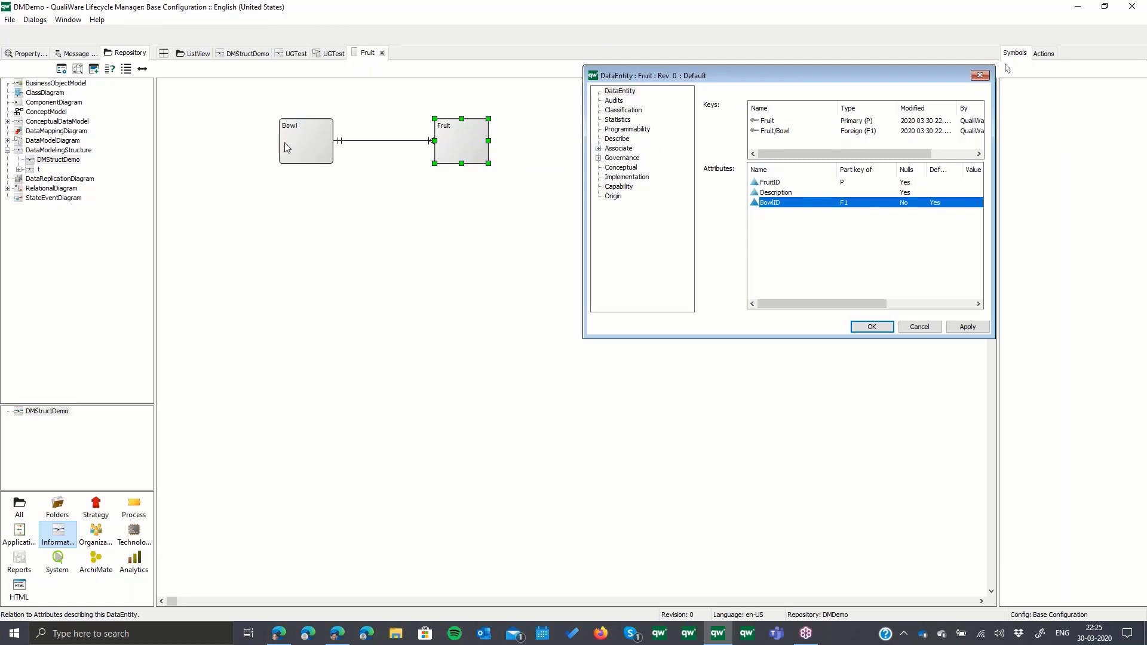
left_click(872, 327)
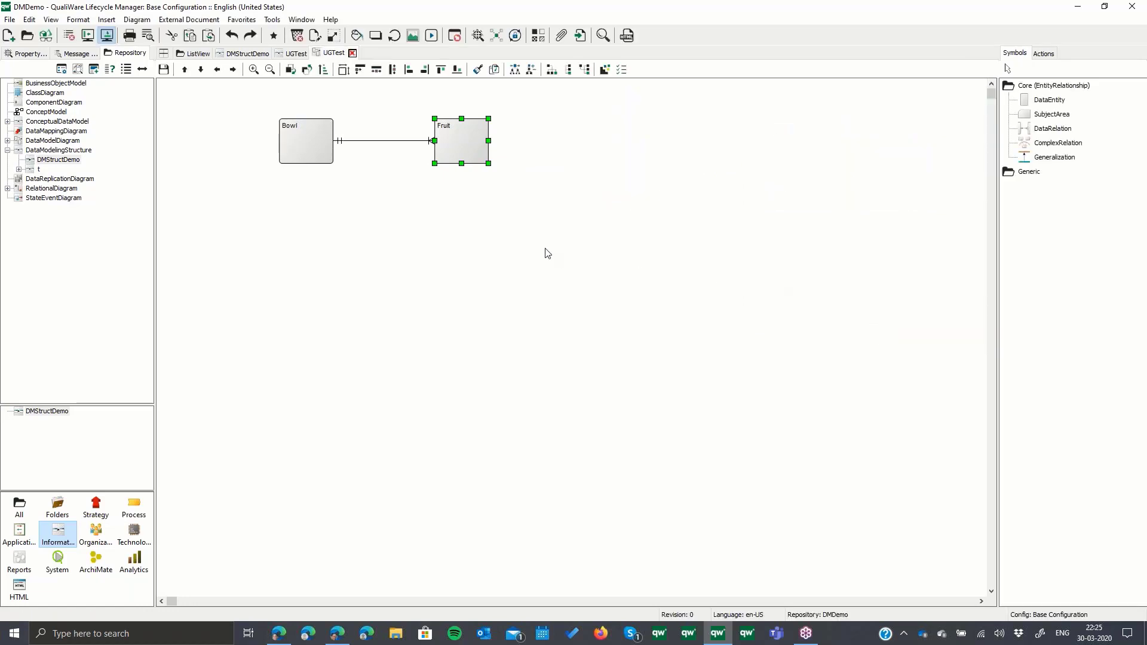
- Show all keys, attributes and types on the Fruit symbol and make it taller to fit them
left_click(512, 216)
right_click(468, 147)
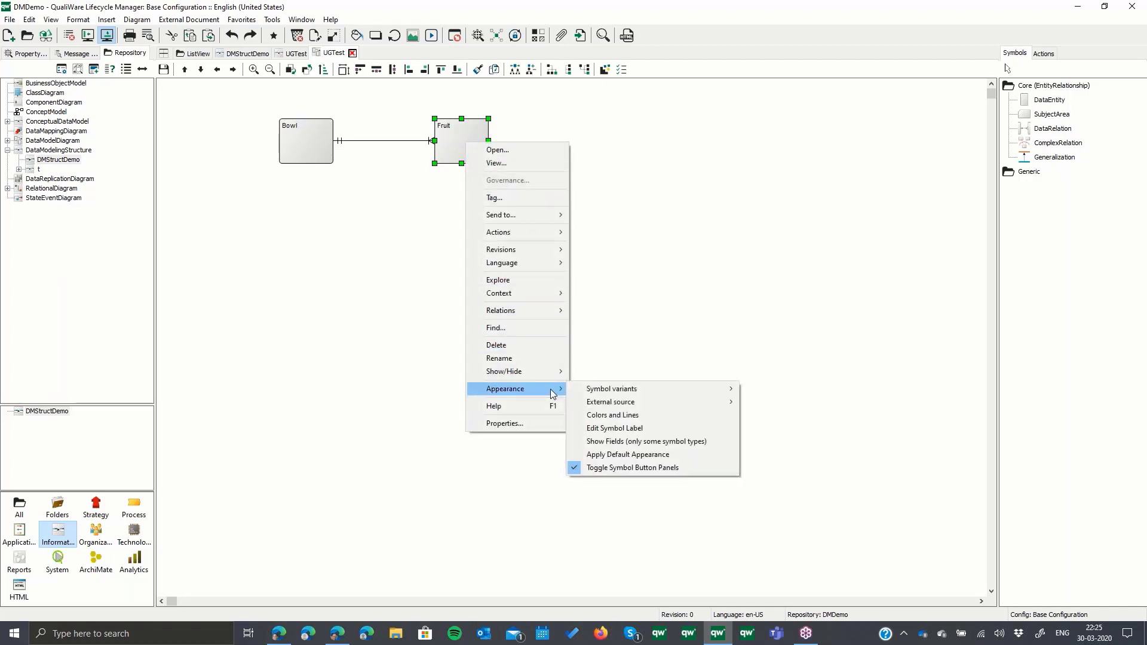
mouse_move(548, 375)
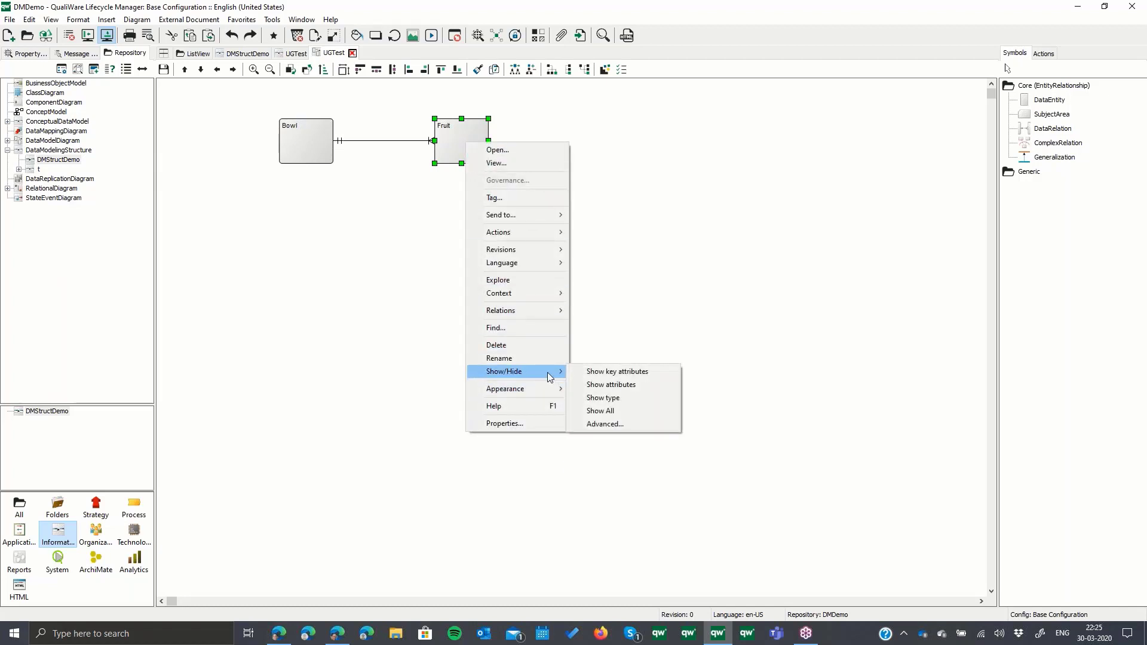
left_click(615, 410)
left_click_drag(465, 170, 469, 198)
left_click(550, 230)
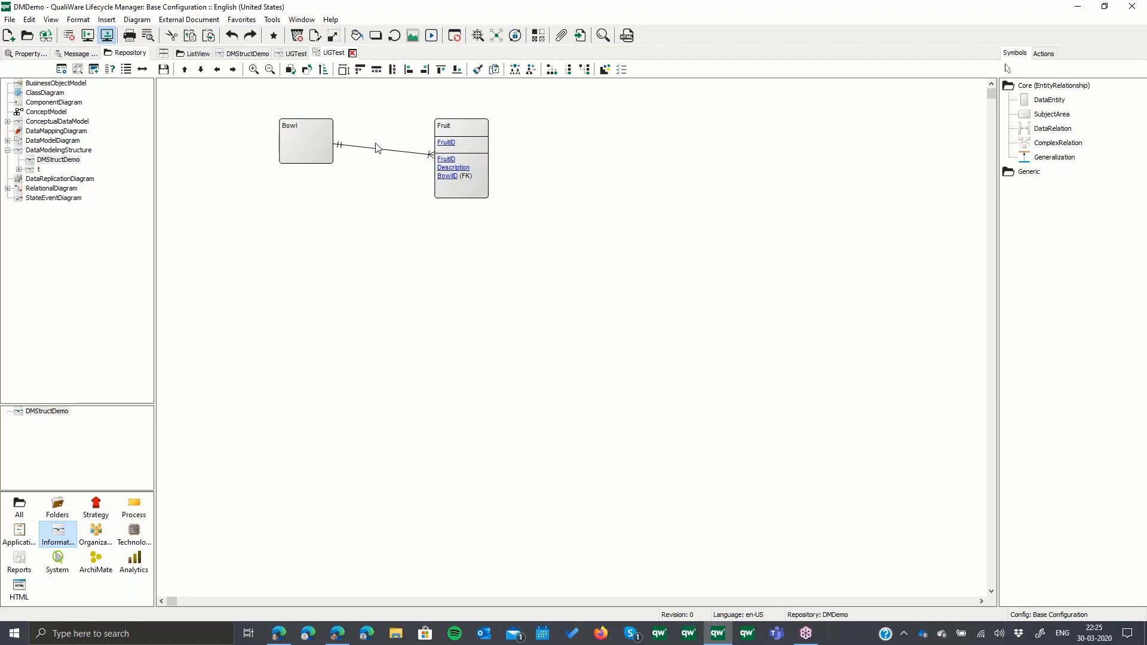
- Save the logical UGTest model and convert it to a physical model, generating the data relations
left_click(165, 71)
left_click(273, 21)
mouse_move(397, 302)
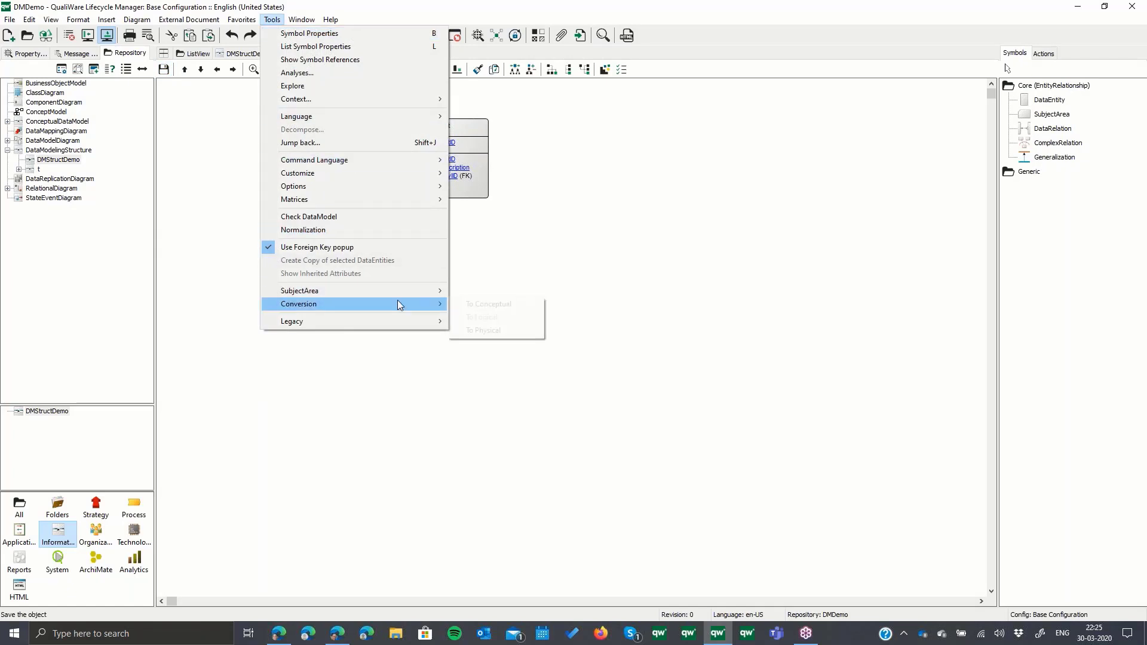
left_click(504, 330)
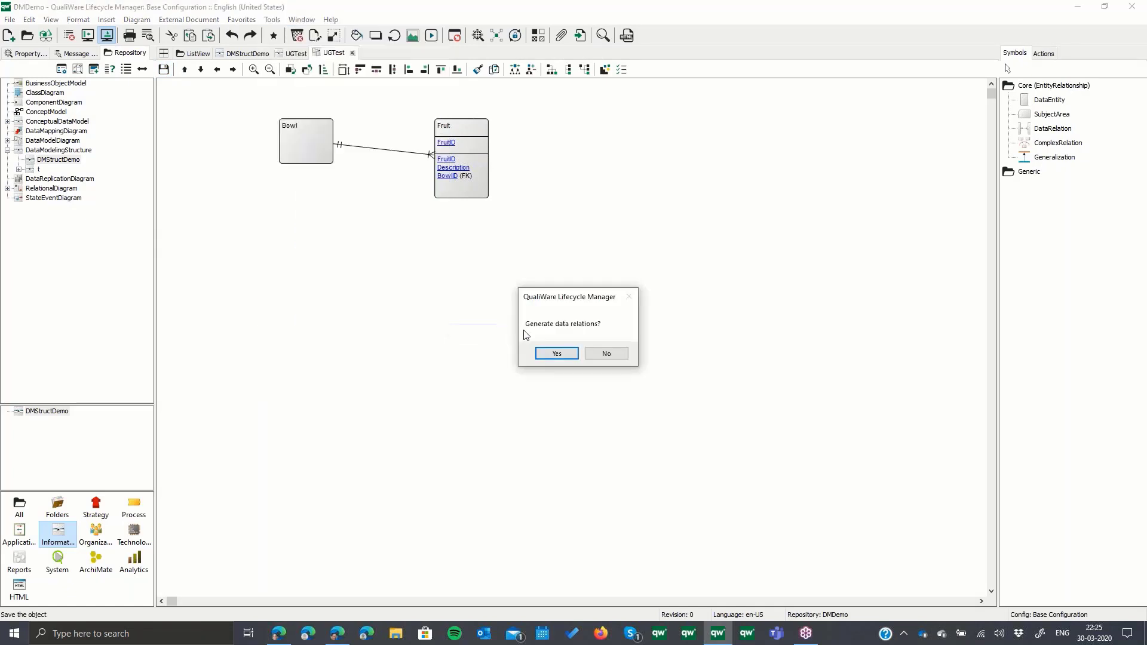
left_click(555, 355)
left_click(558, 354)
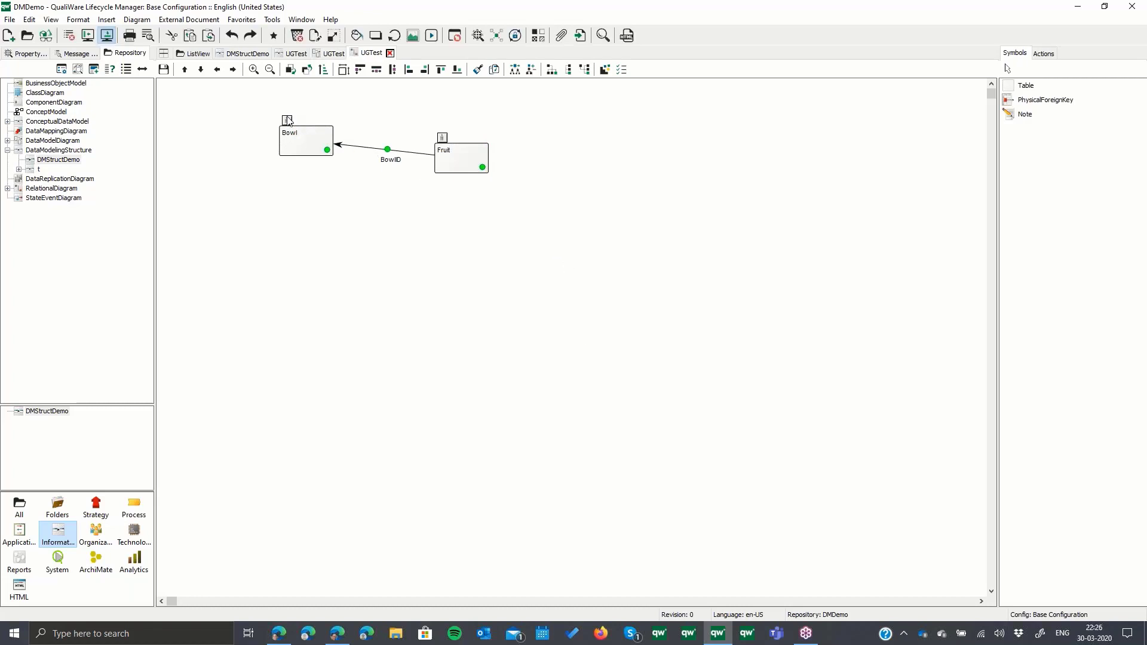
- Open the Bowl table in the physical model and check its primary key, columns and indexes
right_click(302, 143)
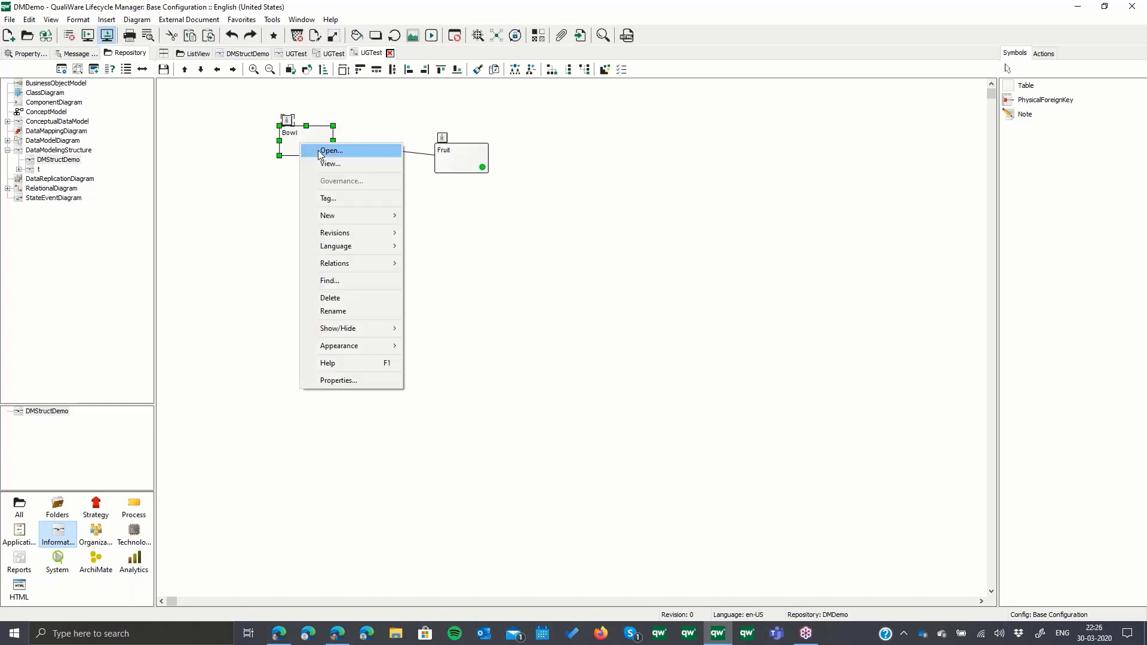
left_click(330, 151)
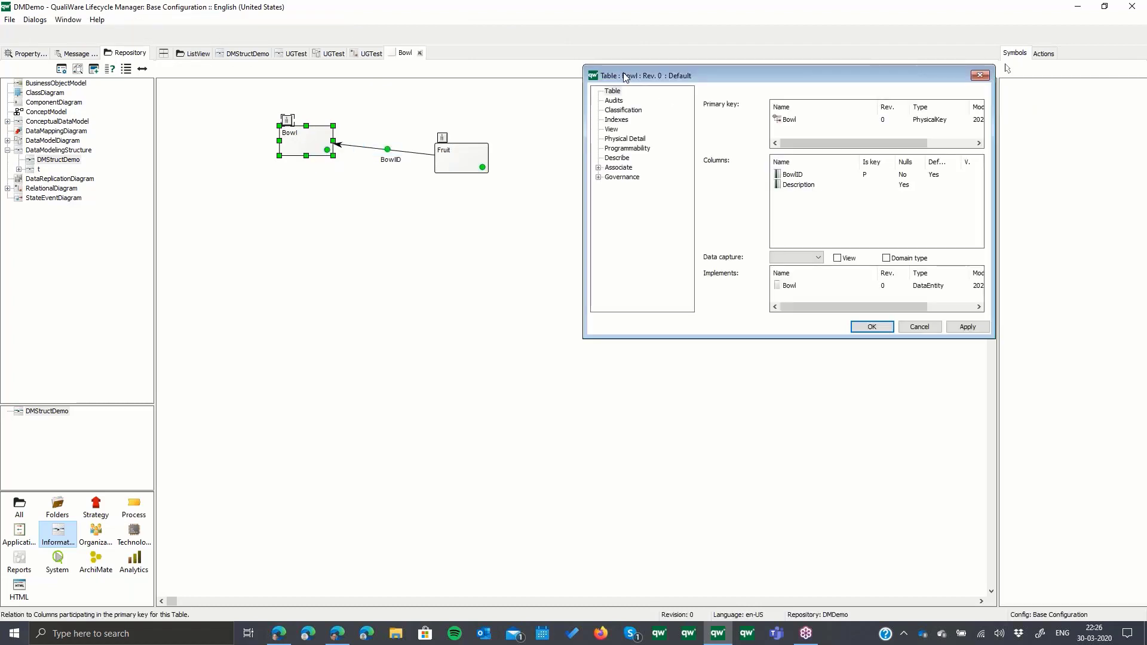
left_click(624, 120)
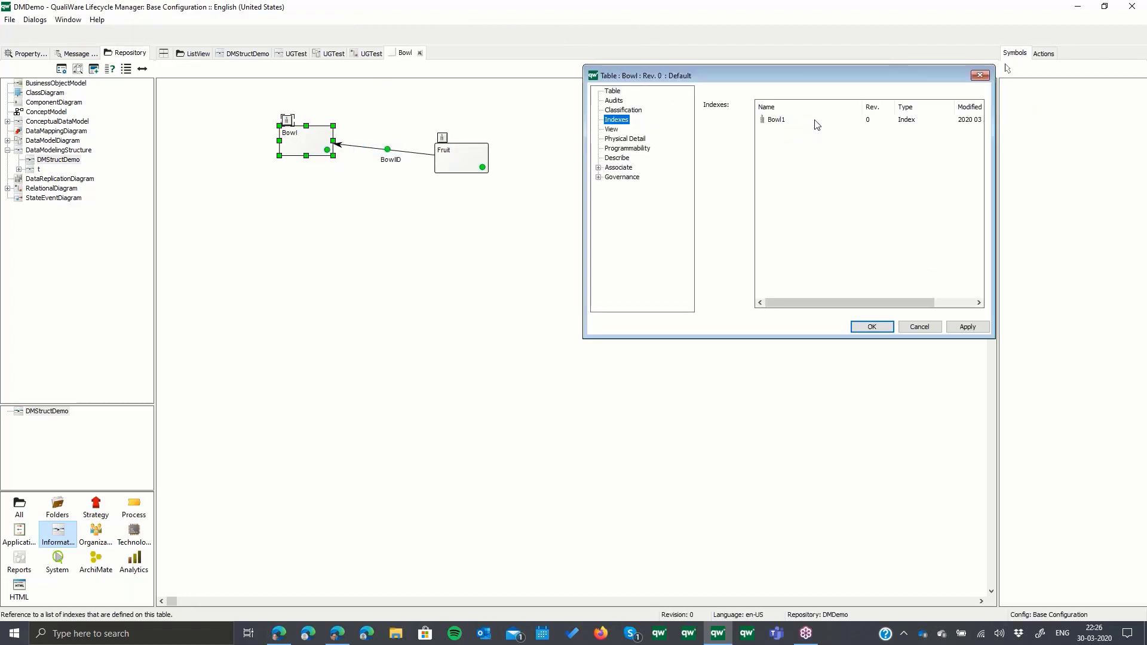
left_click(871, 326)
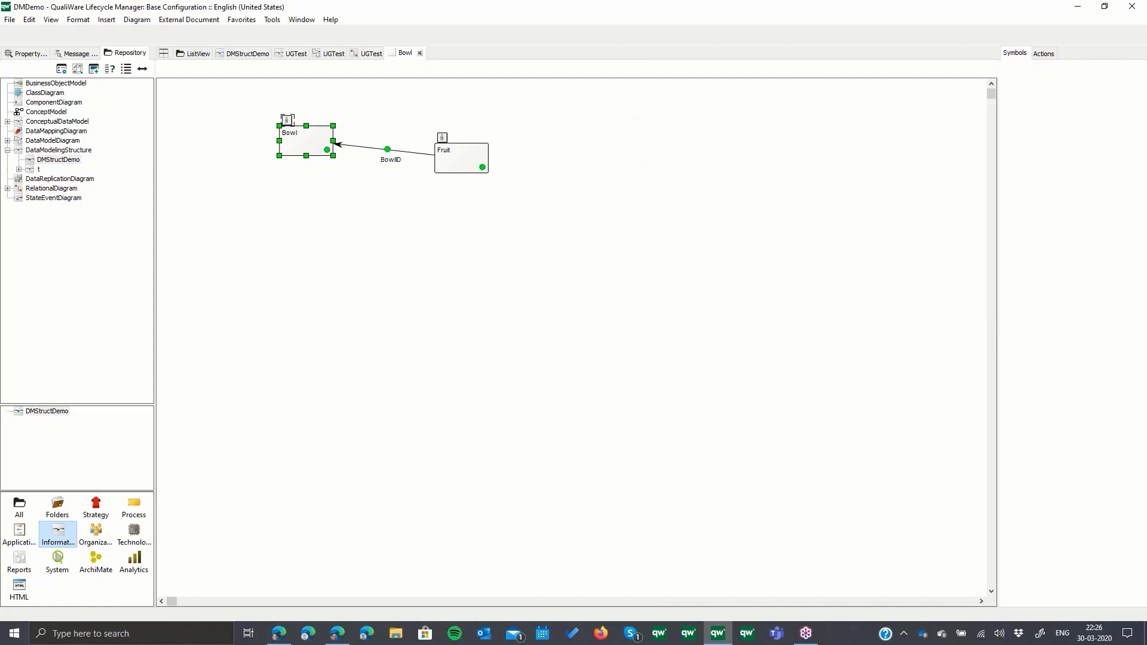
left_click(555, 242)
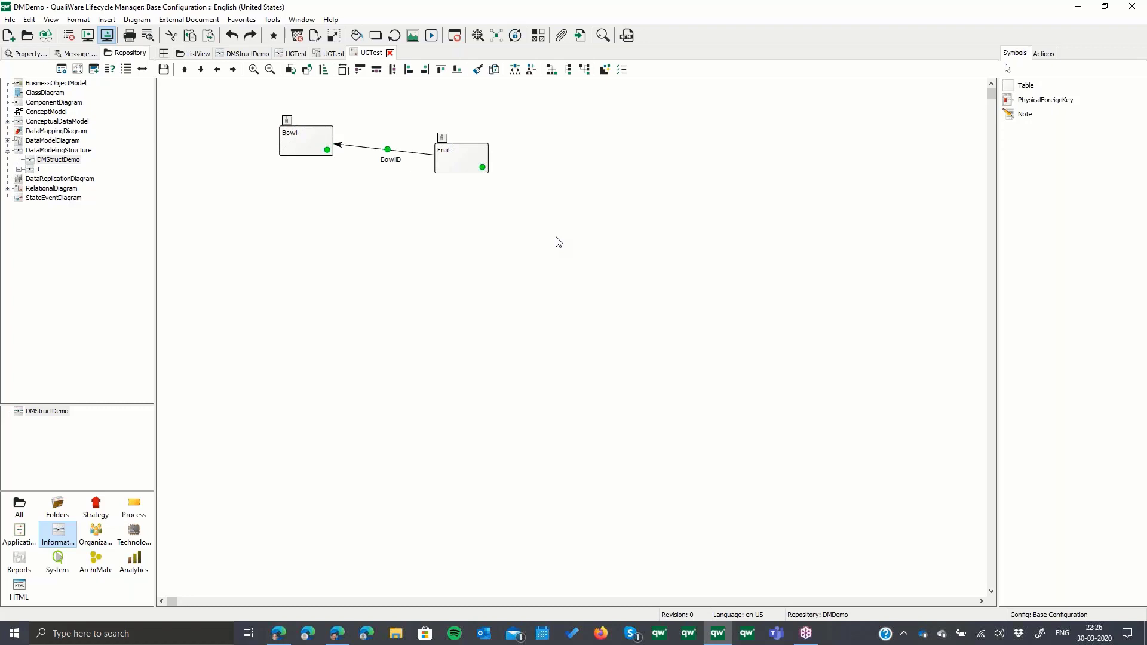
- Close the physical, logical and conceptual UGTest models to return to the DMStructDemo diagram
left_click(389, 54)
left_click(353, 54)
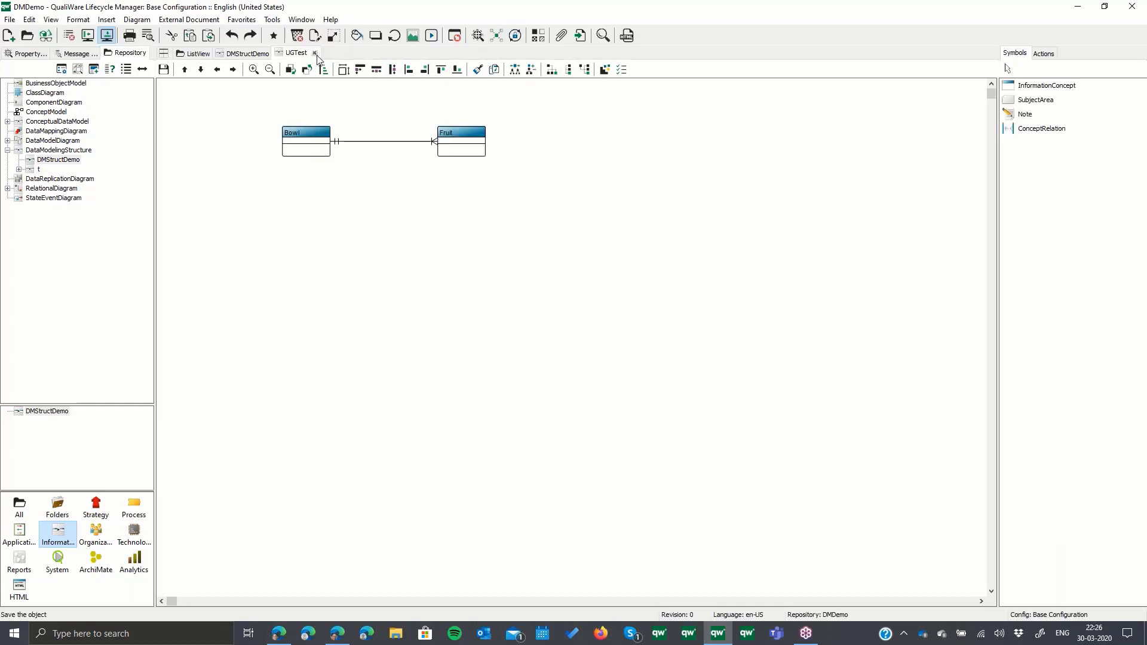
left_click(314, 54)
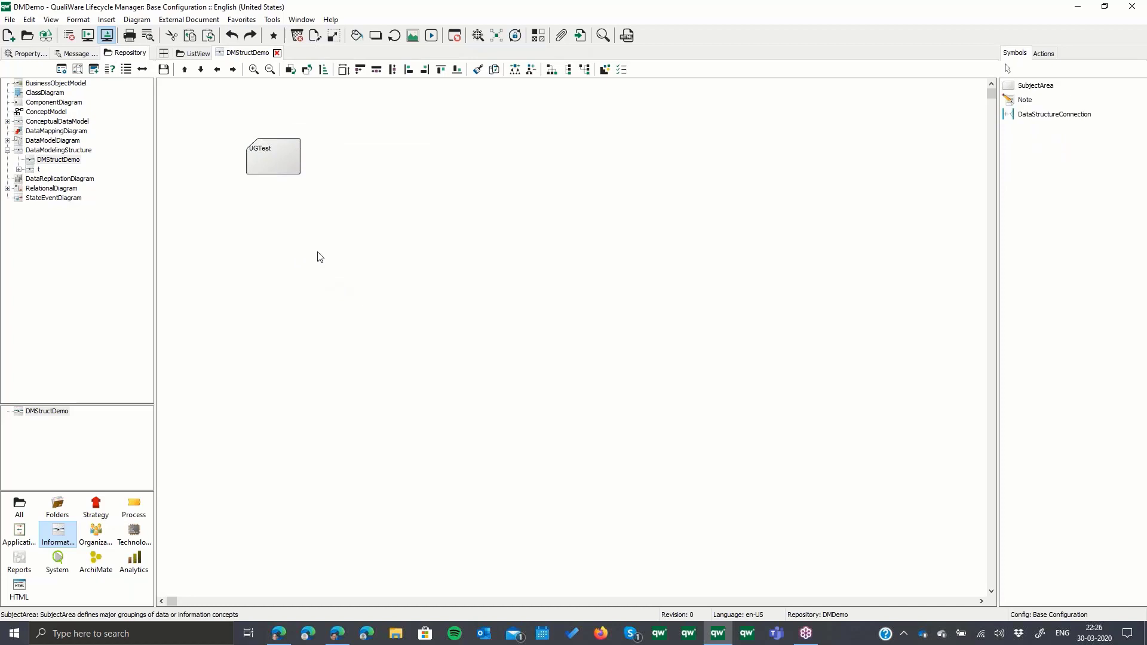
- View the logical model of the UGTest subject area and close it again
right_click(269, 156)
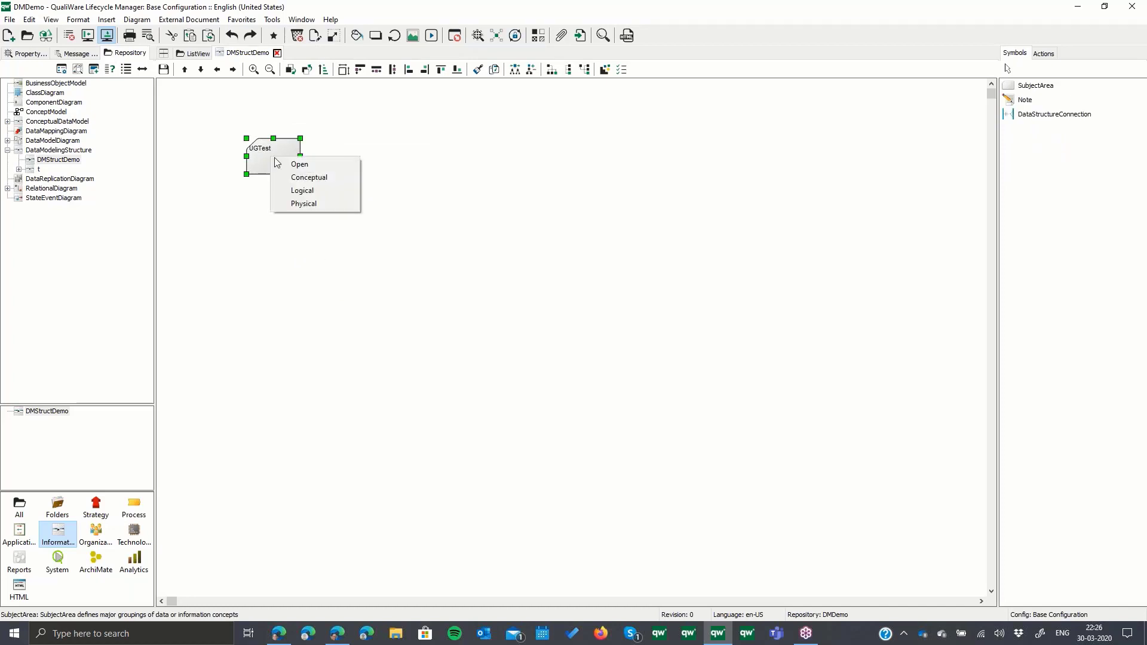
left_click(302, 190)
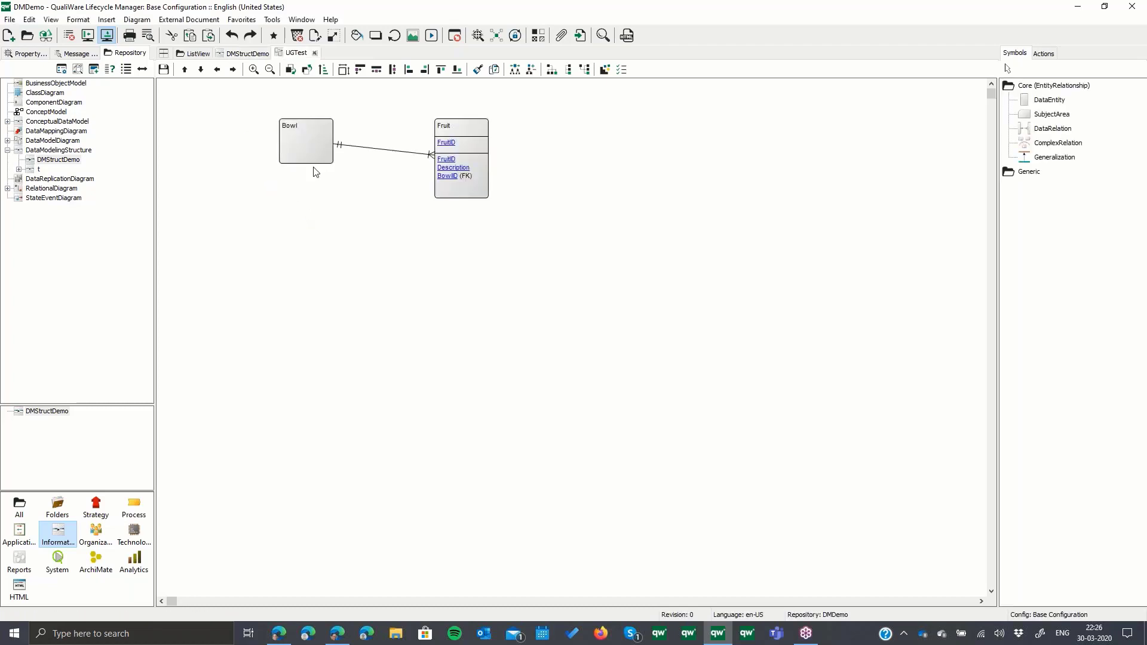
left_click(314, 53)
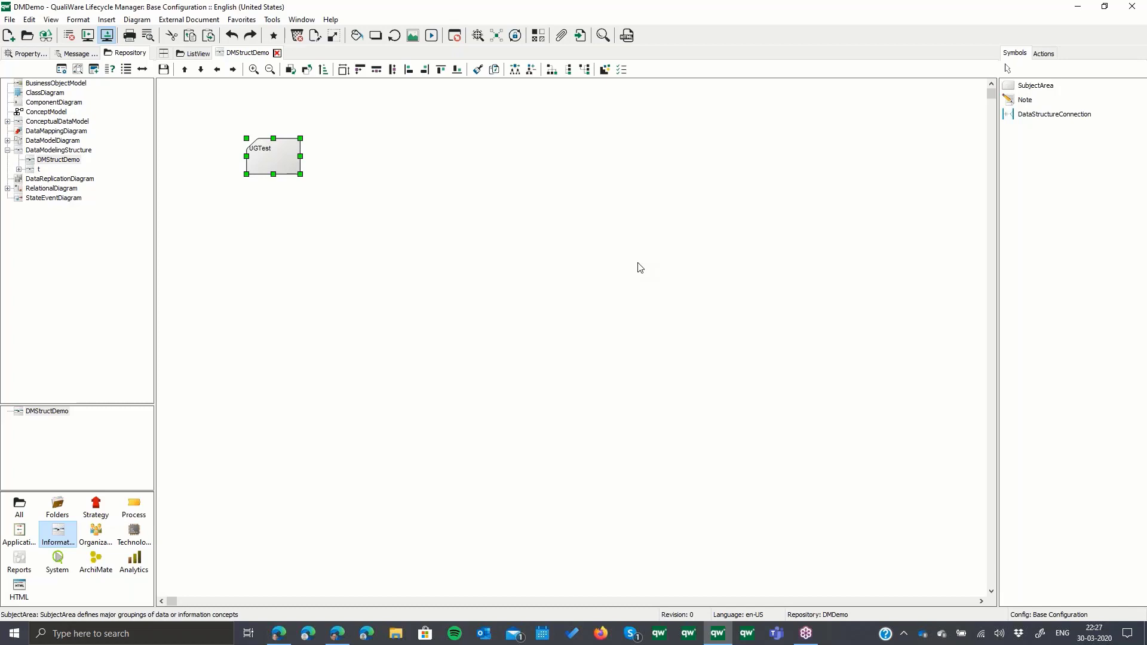
left_click(1135, 49)
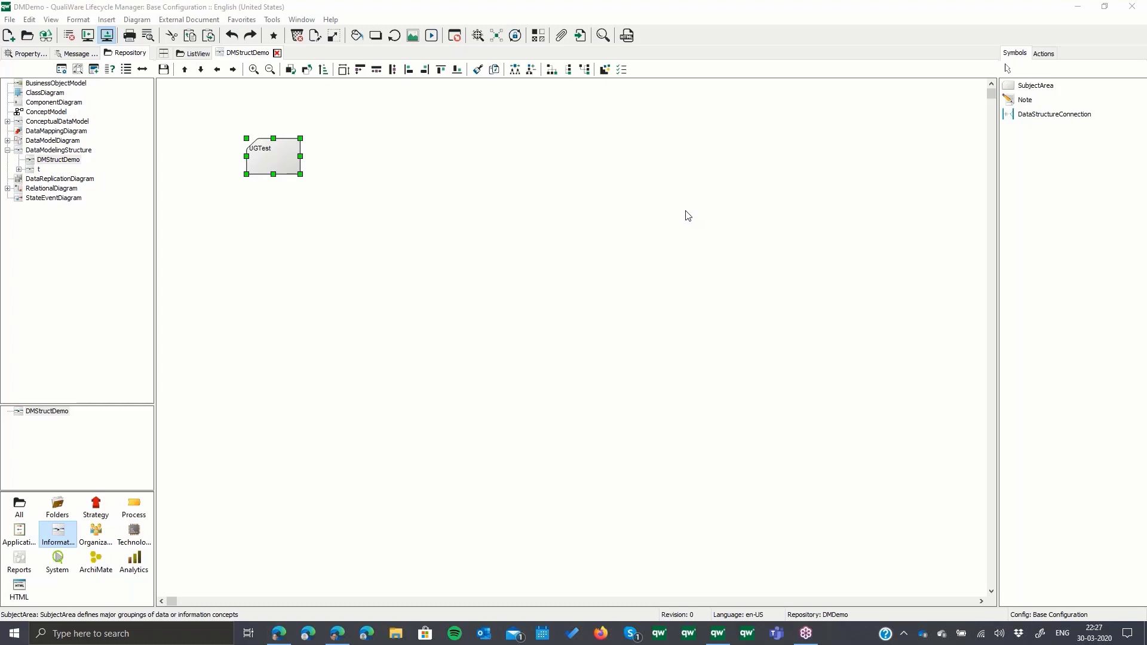
- Open the conceptual and the logical model of the UGTest subject area from DMStructDemo
left_click(284, 158)
right_click(283, 157)
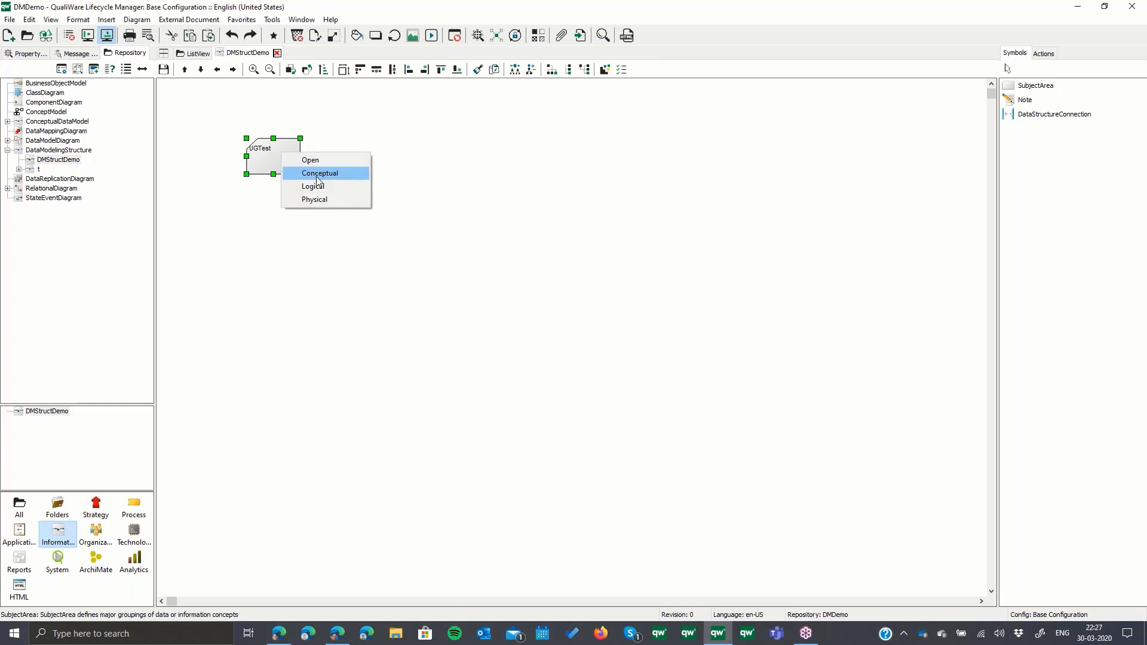
left_click(317, 176)
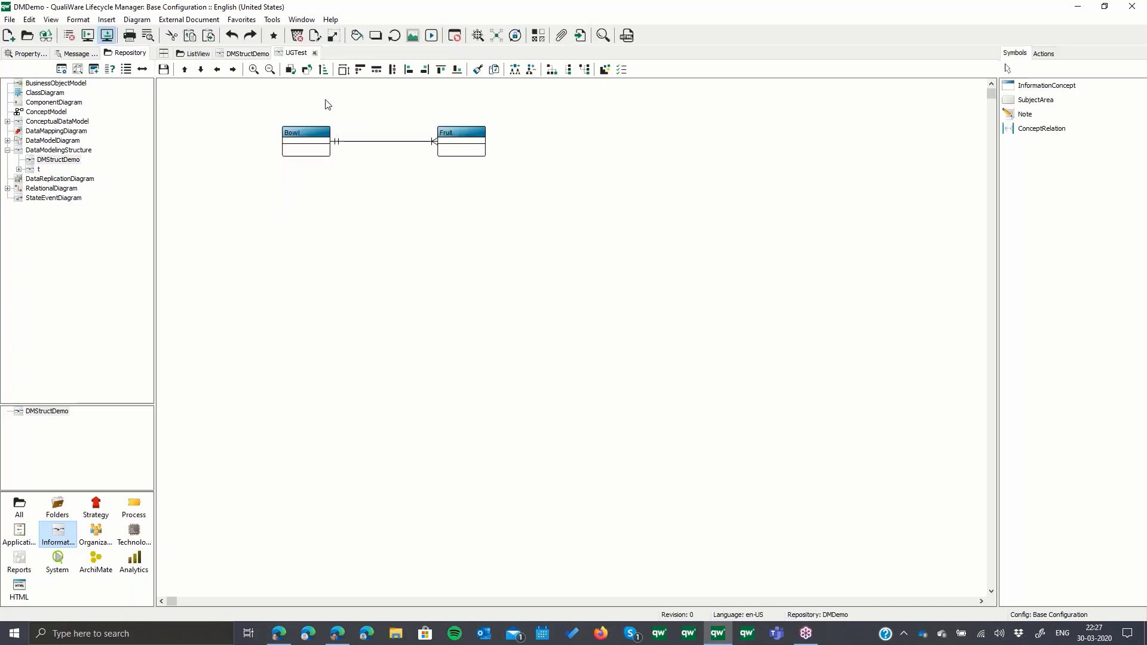
left_click(261, 57)
right_click(278, 155)
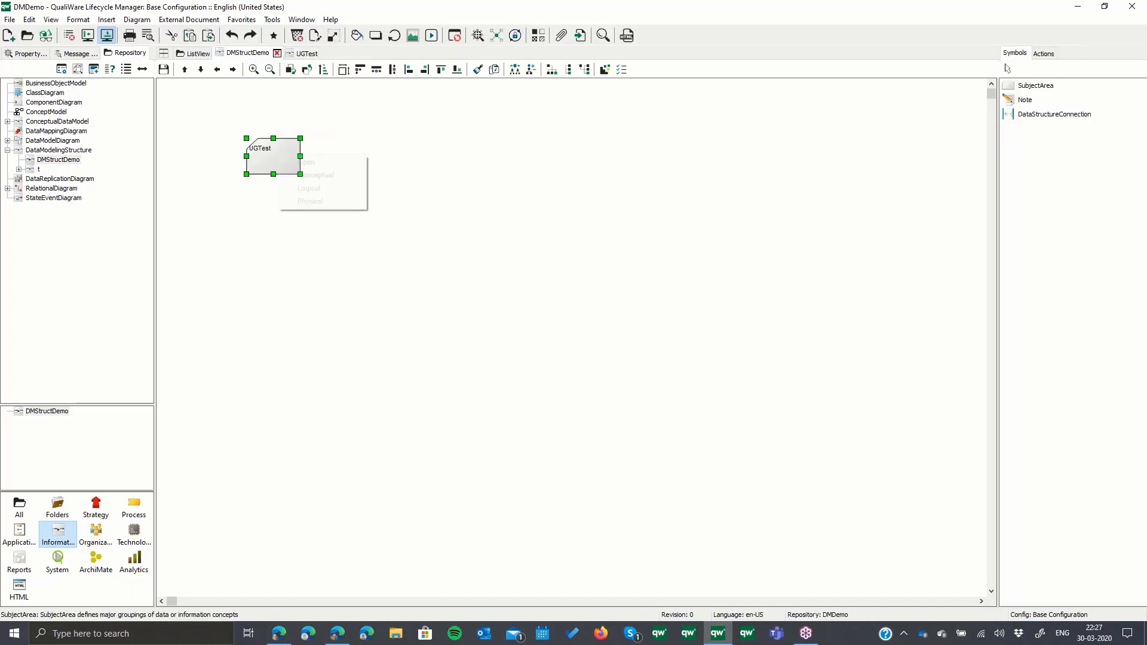
left_click(315, 187)
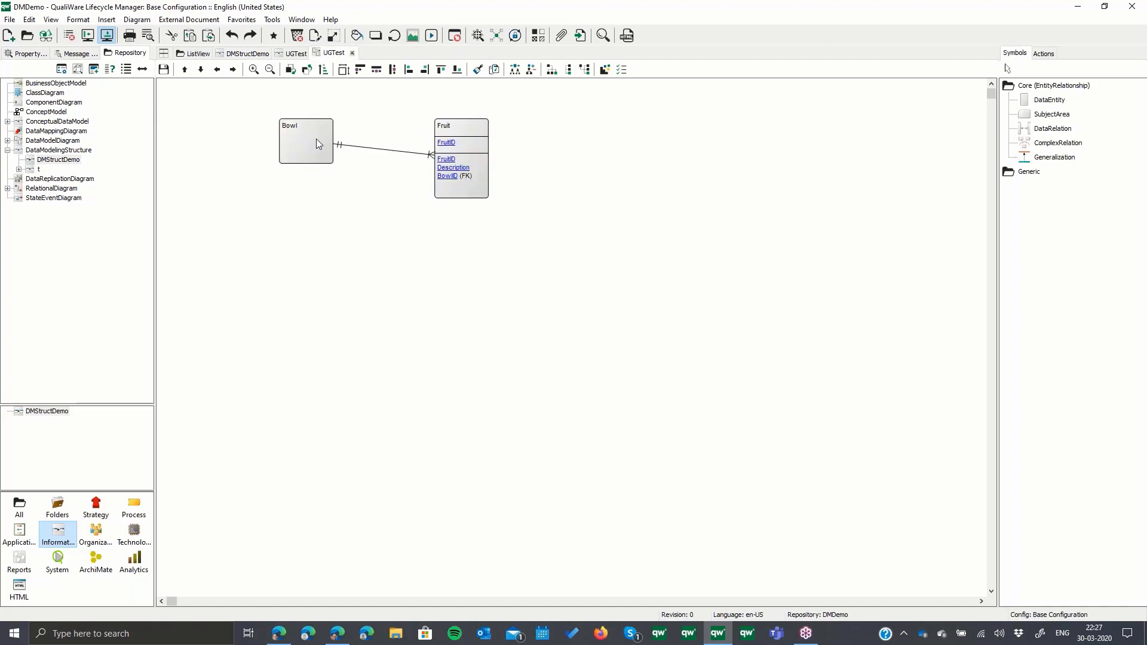
- Examine the data types available for Fruit's Description attribute and the type options of the String data type, leaving all dialogs without changes
right_click(481, 167)
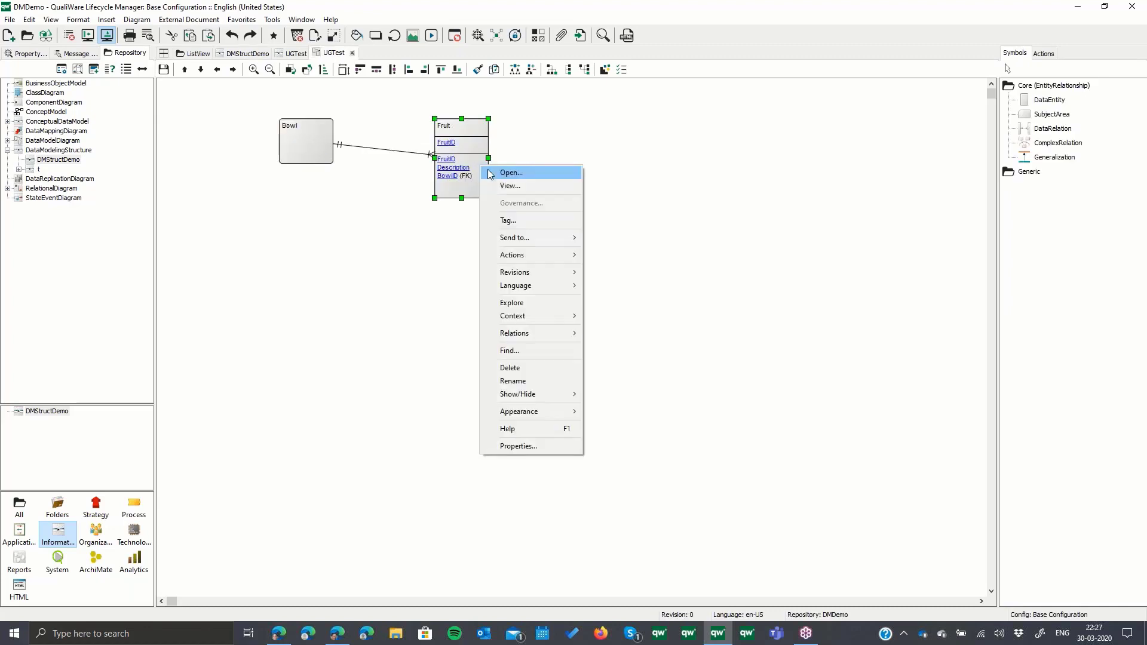
left_click(511, 172)
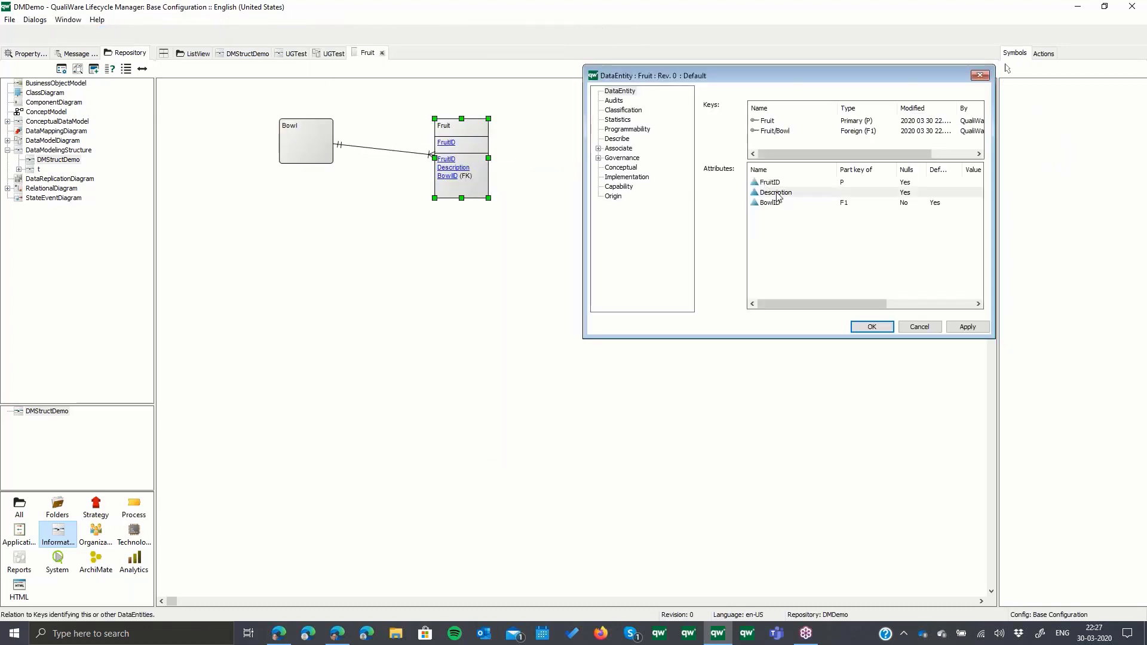
double_click(776, 192)
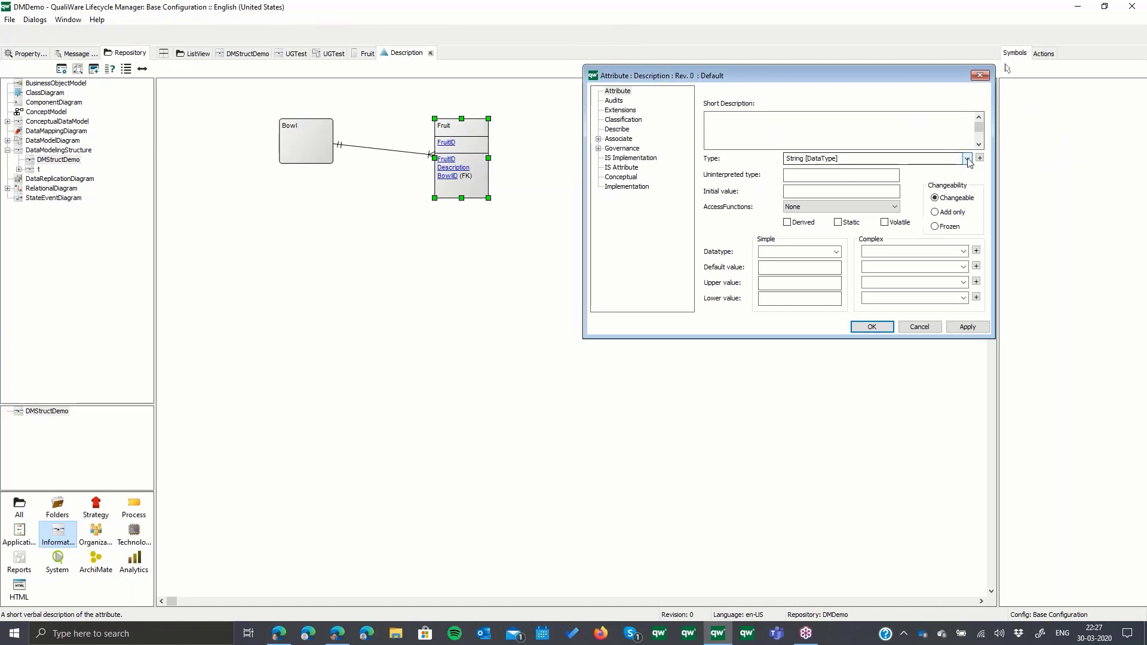
left_click(967, 160)
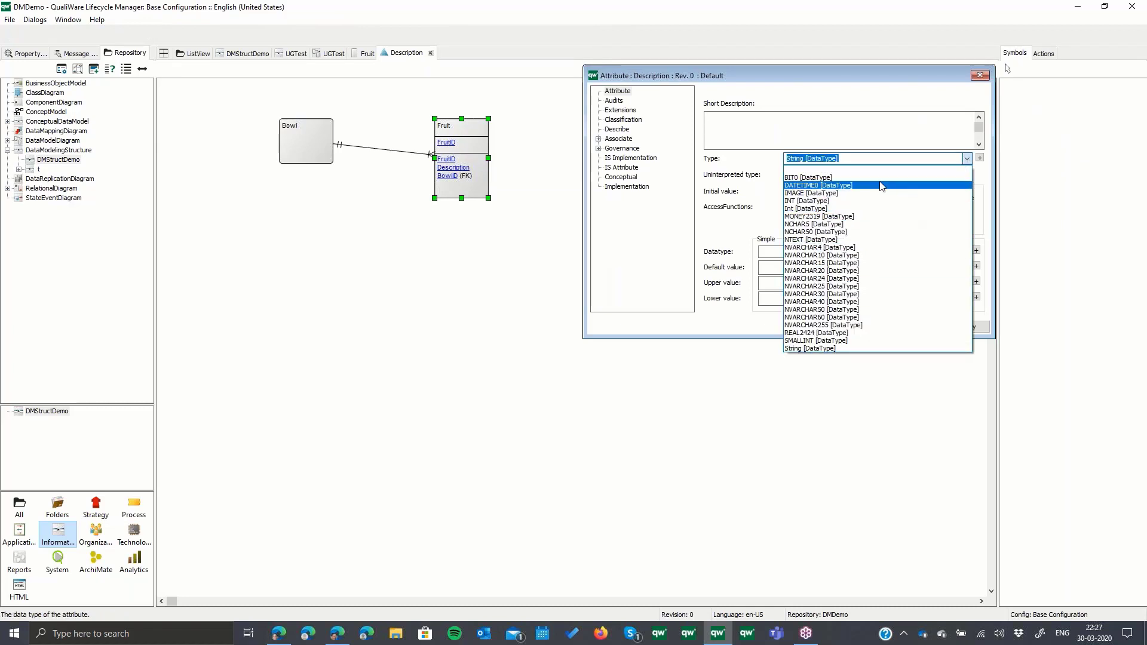
left_click(980, 159)
left_click(979, 158)
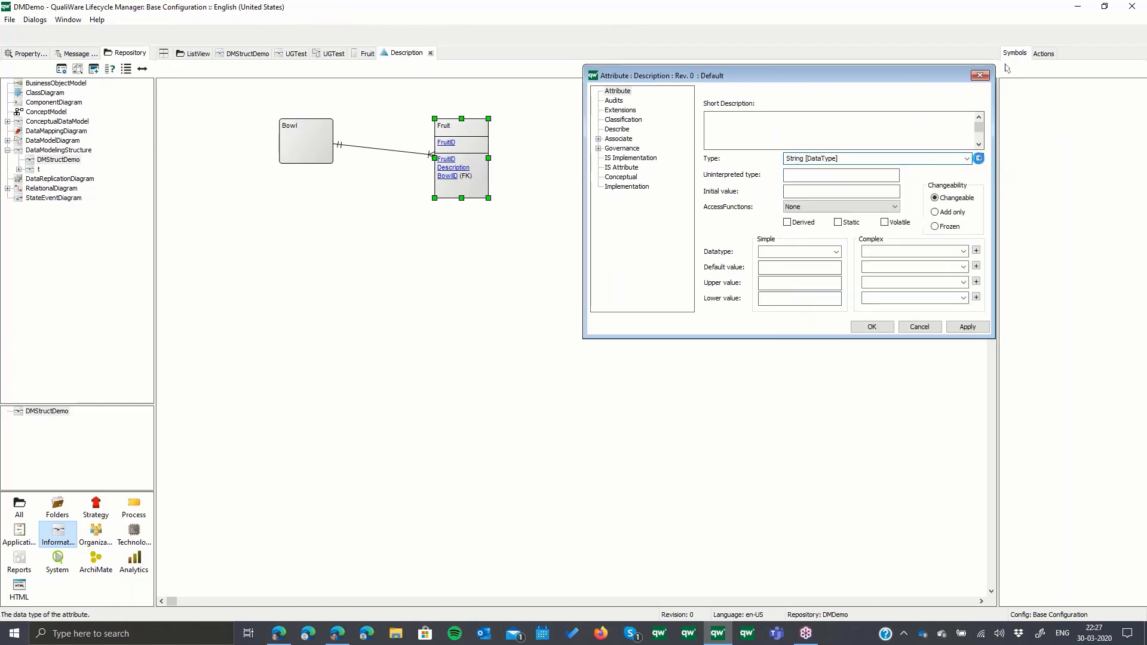
left_click(827, 146)
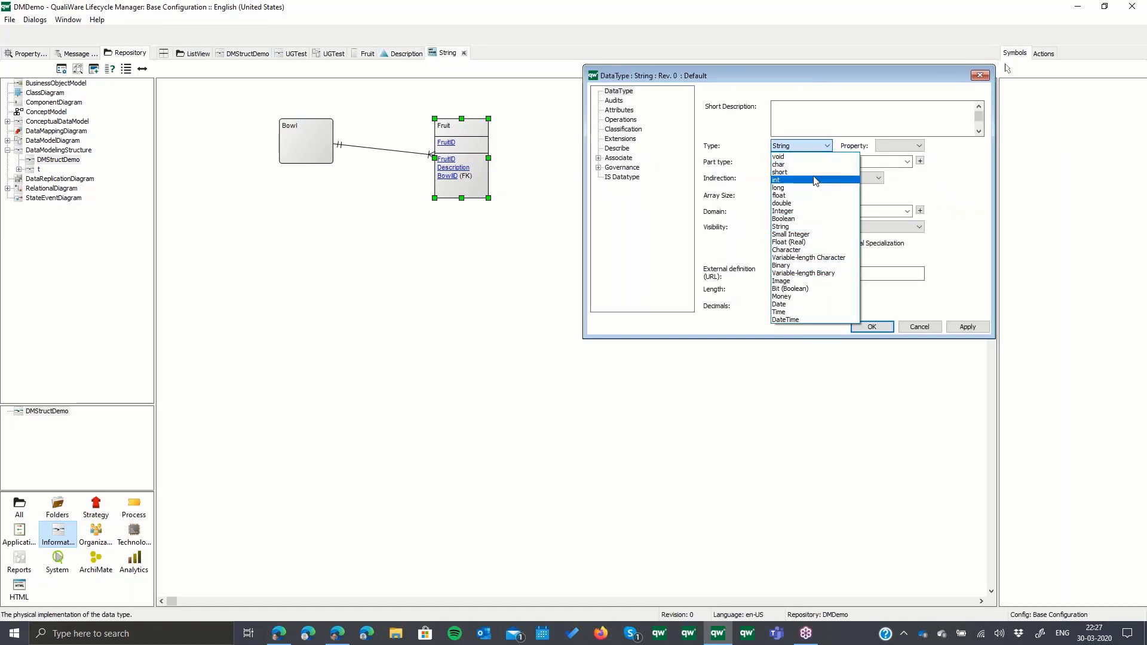
left_click(919, 332)
left_click(919, 327)
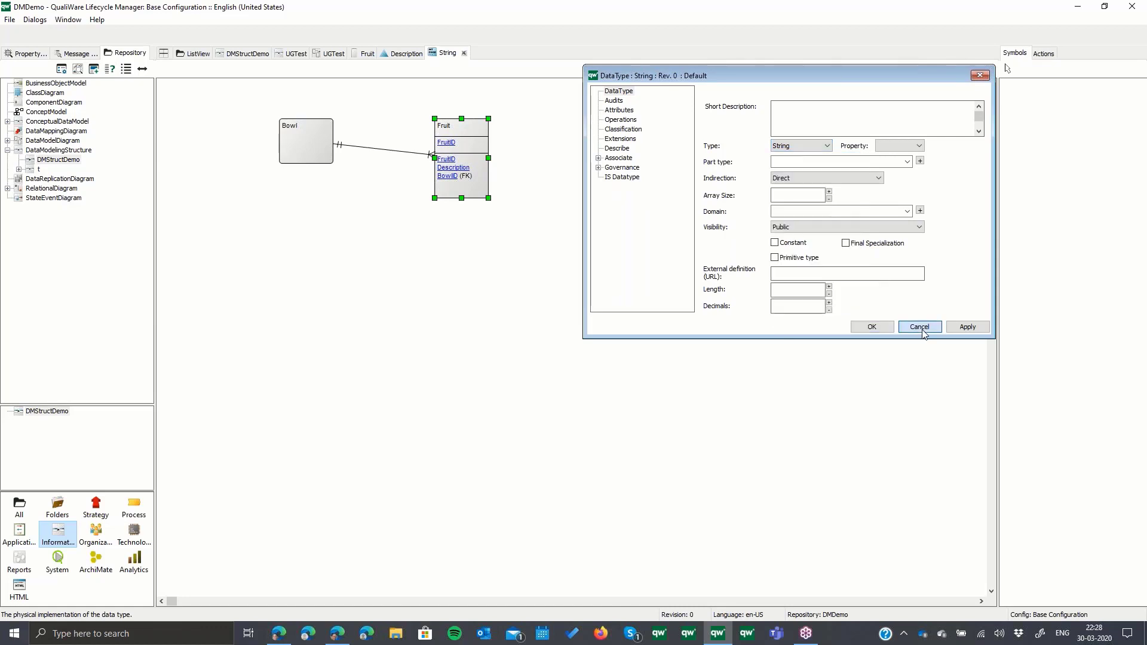
left_click(919, 327)
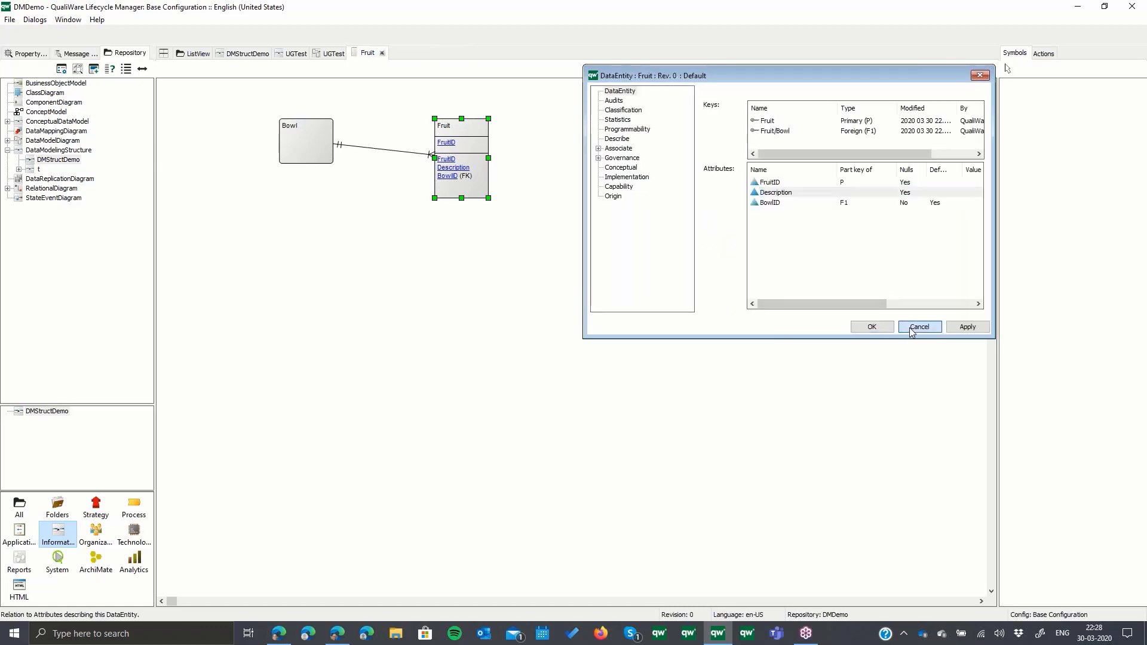
left_click(915, 329)
- Examine the UGTest subject area's physical implementation settings and its Default data template in DMStructDemo, and cancel both dialogs
left_click(246, 53)
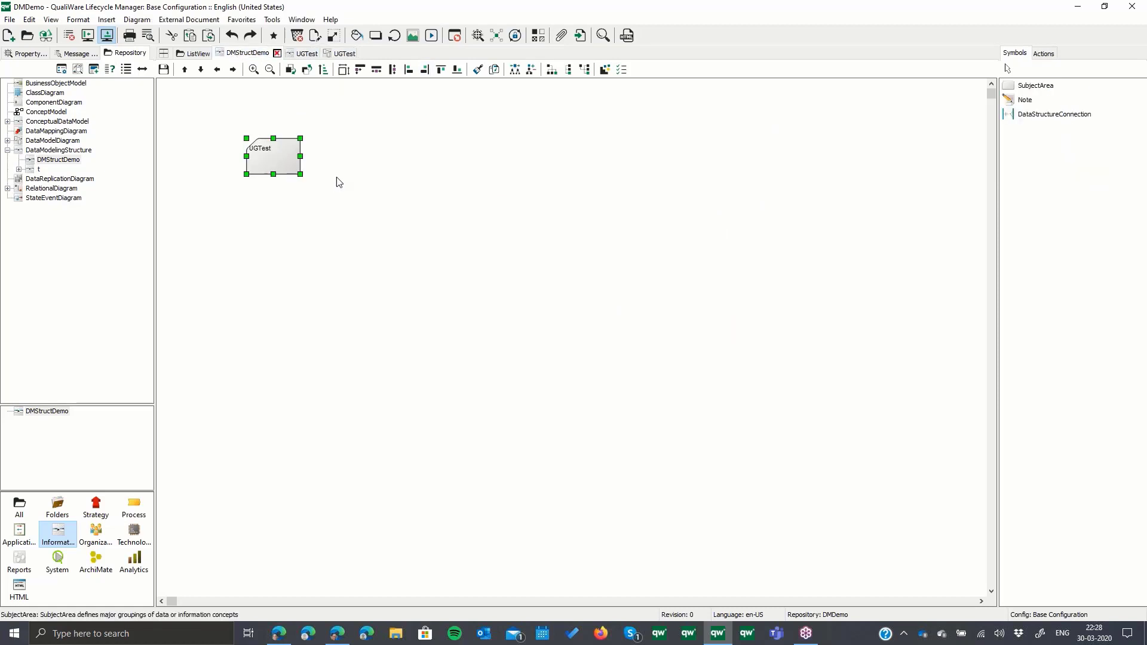
right_click(274, 166)
left_click(299, 169)
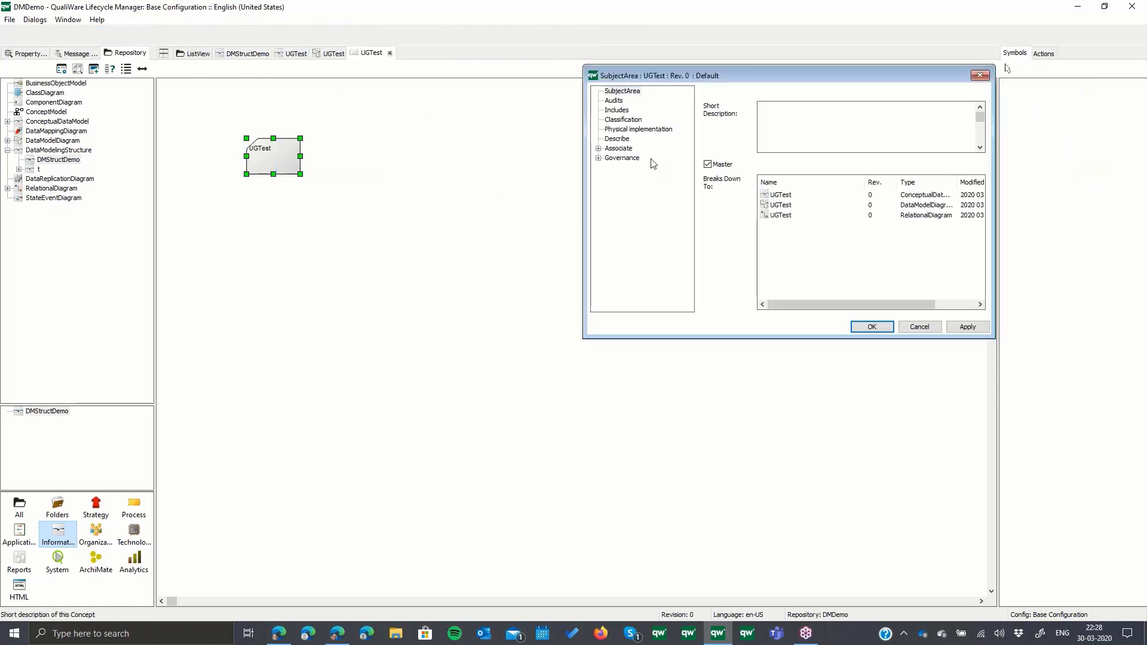
left_click(631, 130)
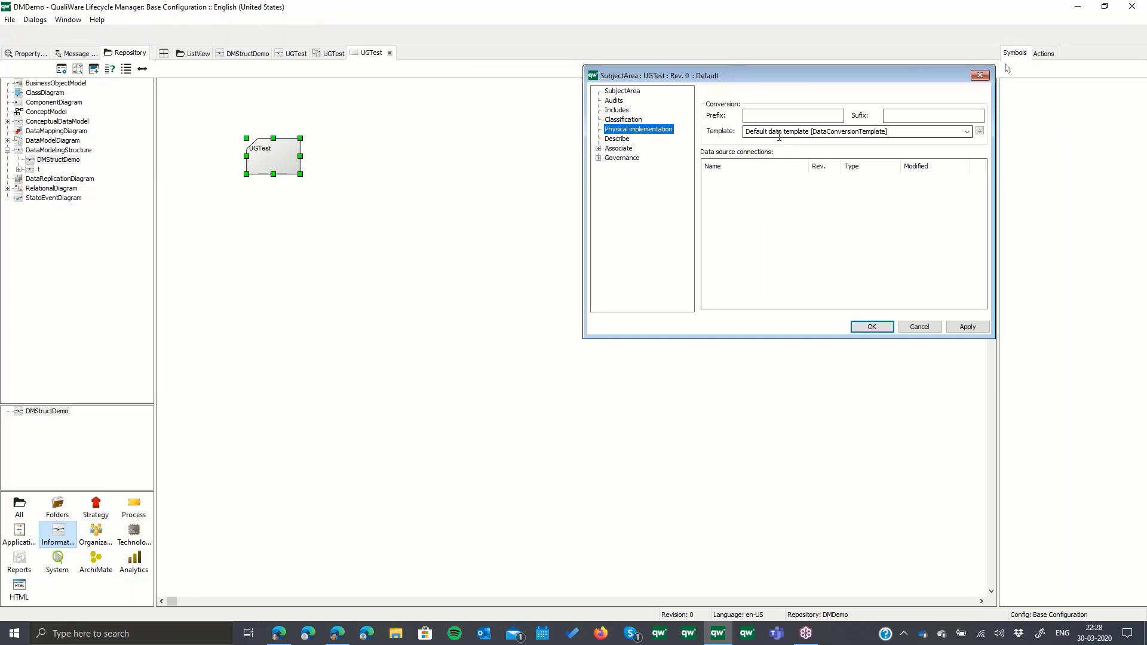
left_click(980, 131)
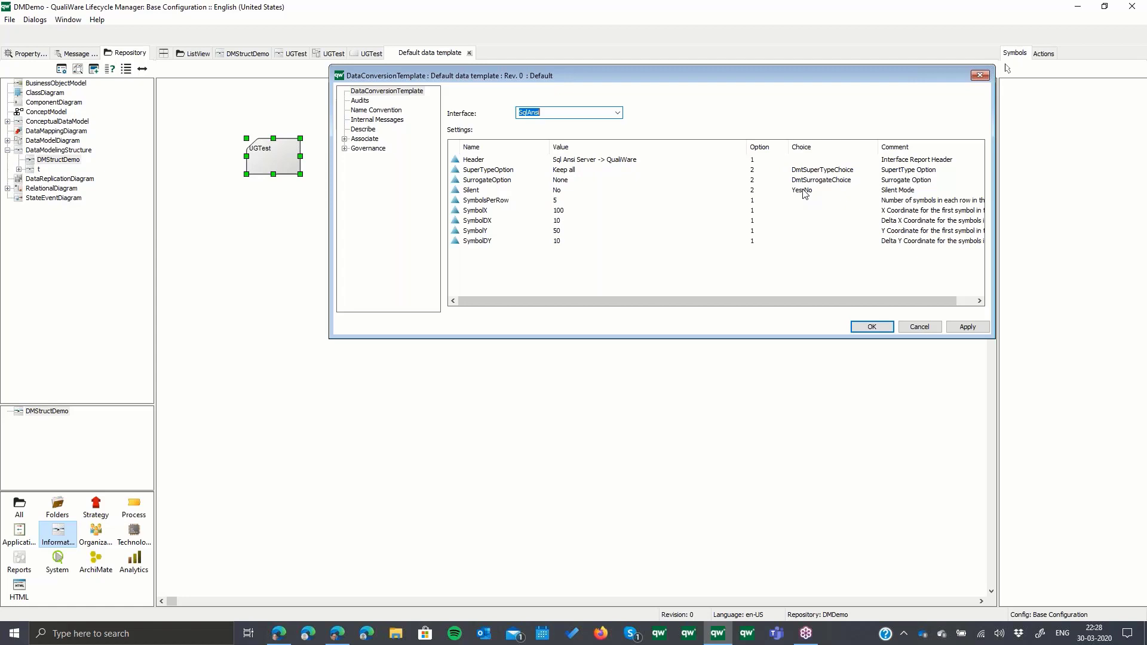
left_click(911, 326)
left_click(915, 327)
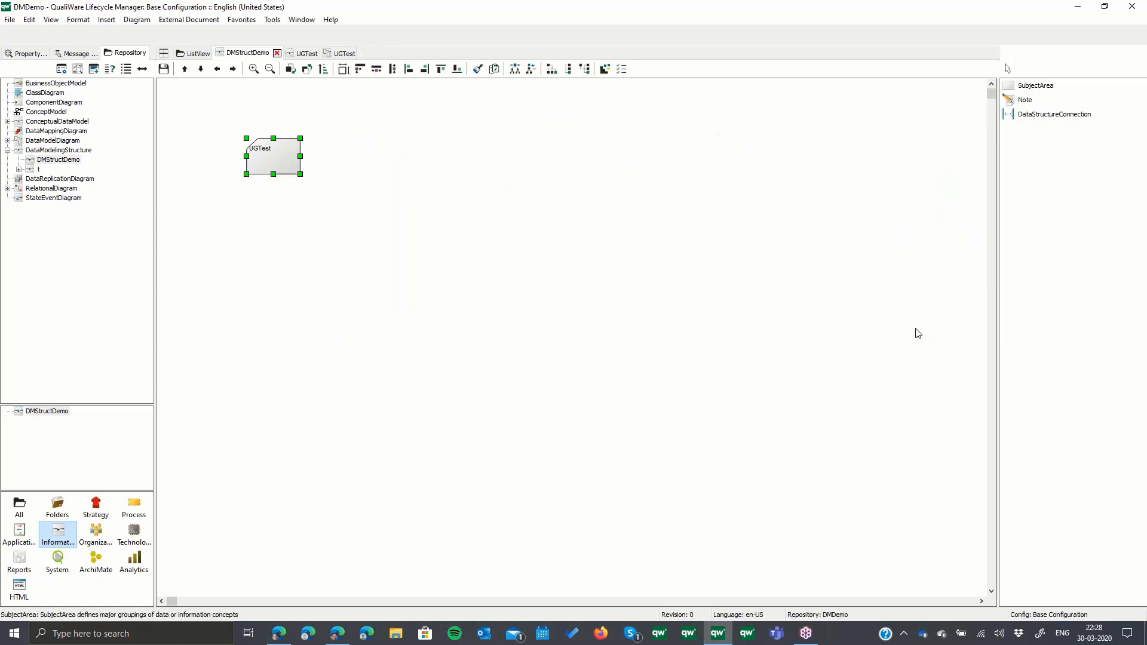
- Save the DMStructDemo diagram with its UGTest subject area
left_click(341, 197)
left_click(282, 162)
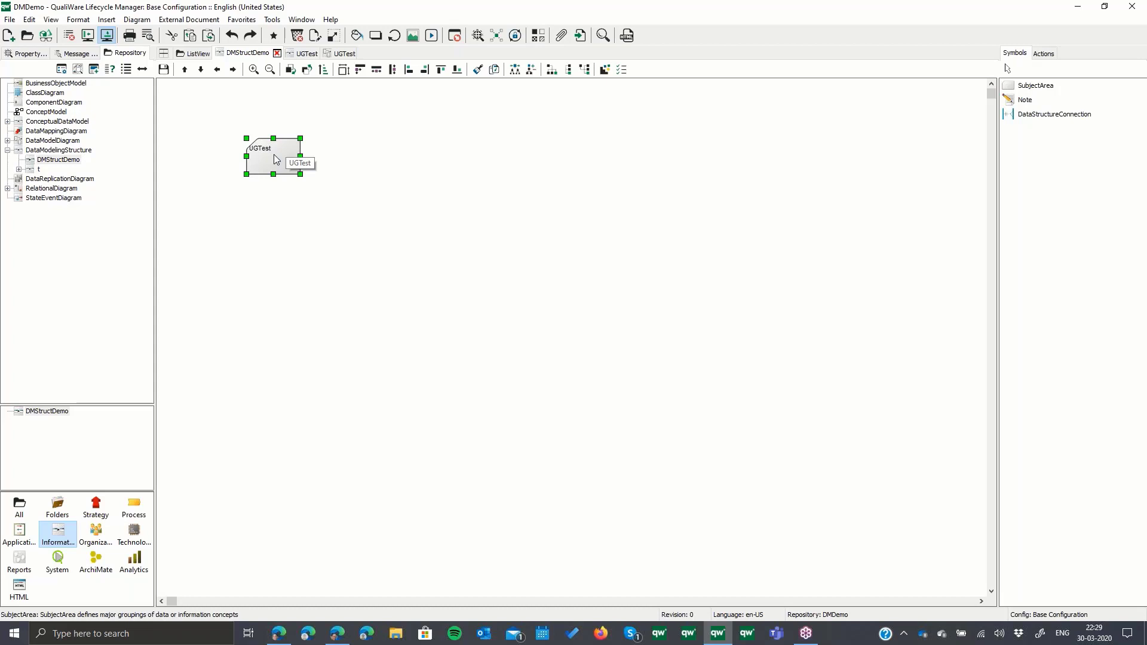
left_click(163, 69)
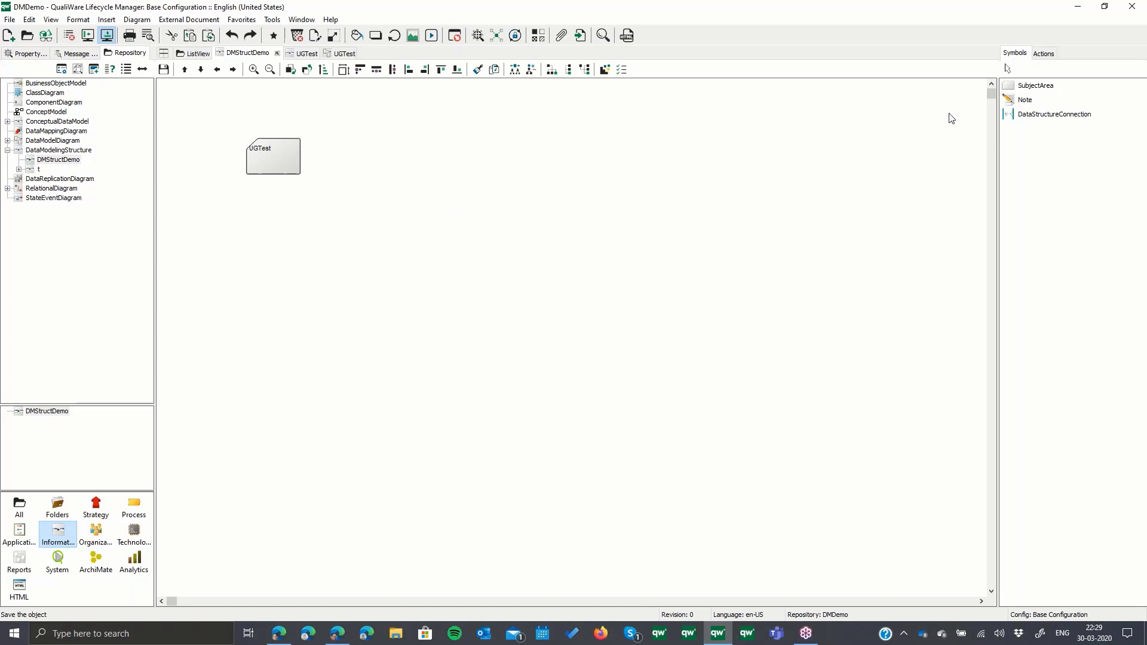
- Add a subject area named NWind below UGTest in DMStructDemo, declining to start with an empty conceptual data model
left_click(1035, 86)
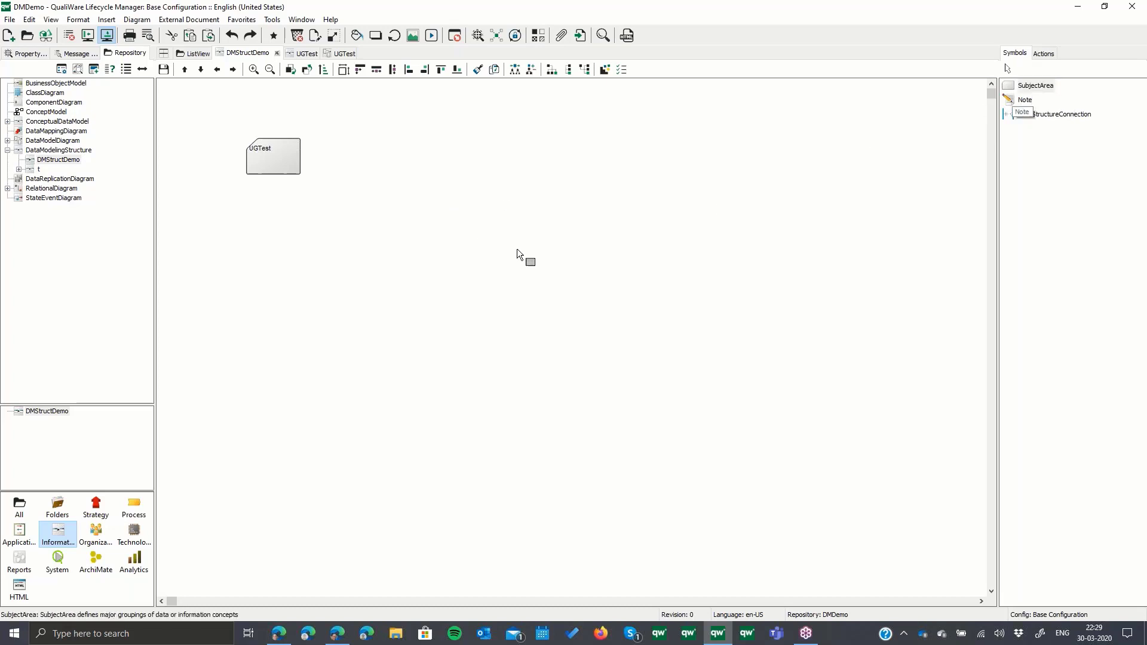
left_click(340, 235)
type("N")
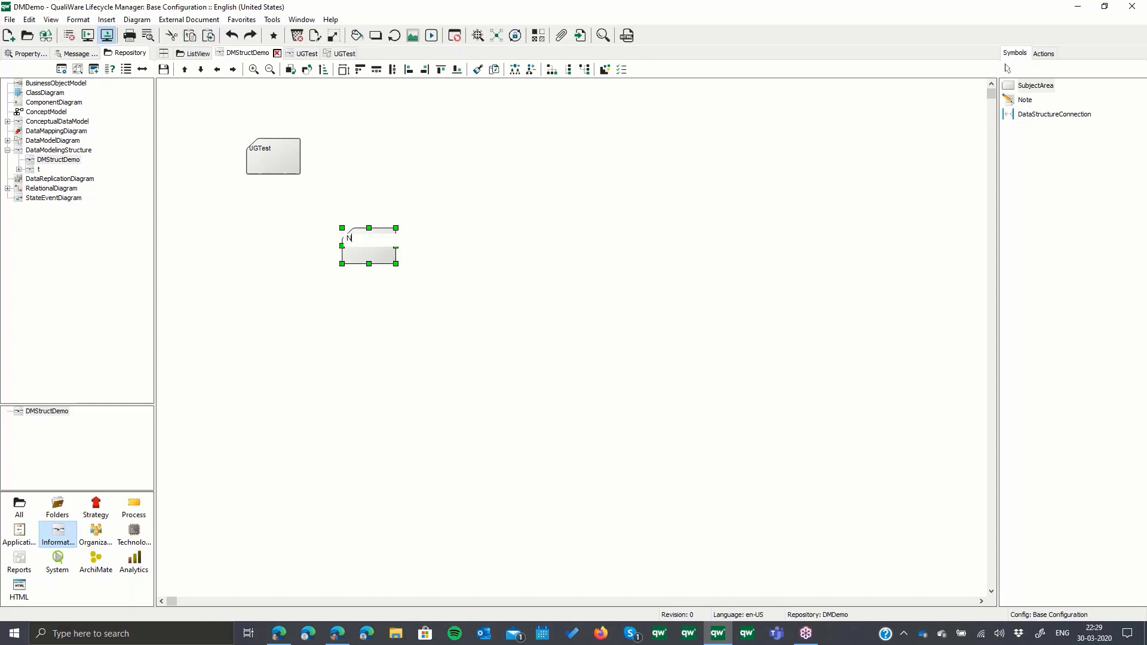
type("Wind")
key("Return")
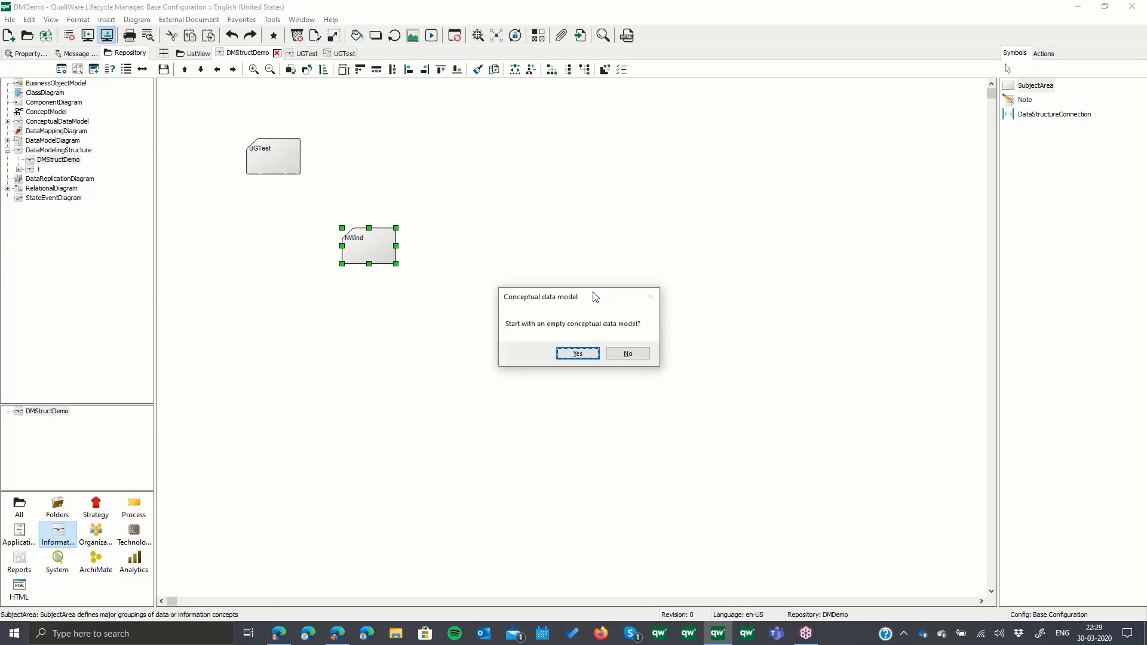
left_click(628, 354)
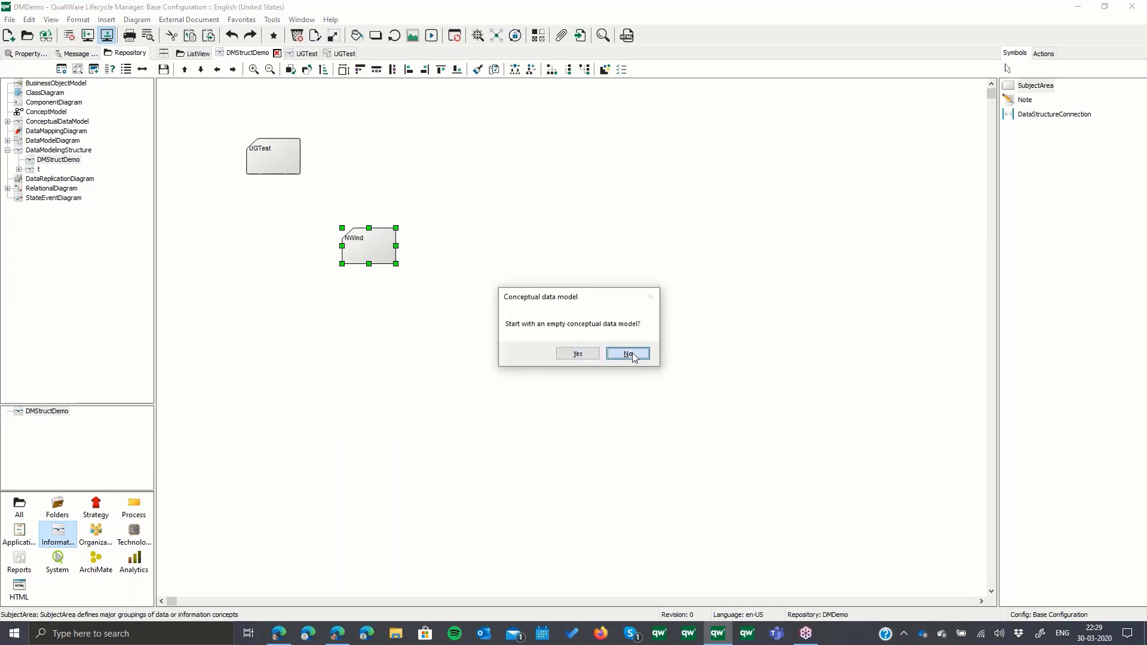
- In NWind's physical implementation settings, replace the default conversion template with a new DataConversionTemplate named NWind
right_click(367, 243)
left_click(433, 248)
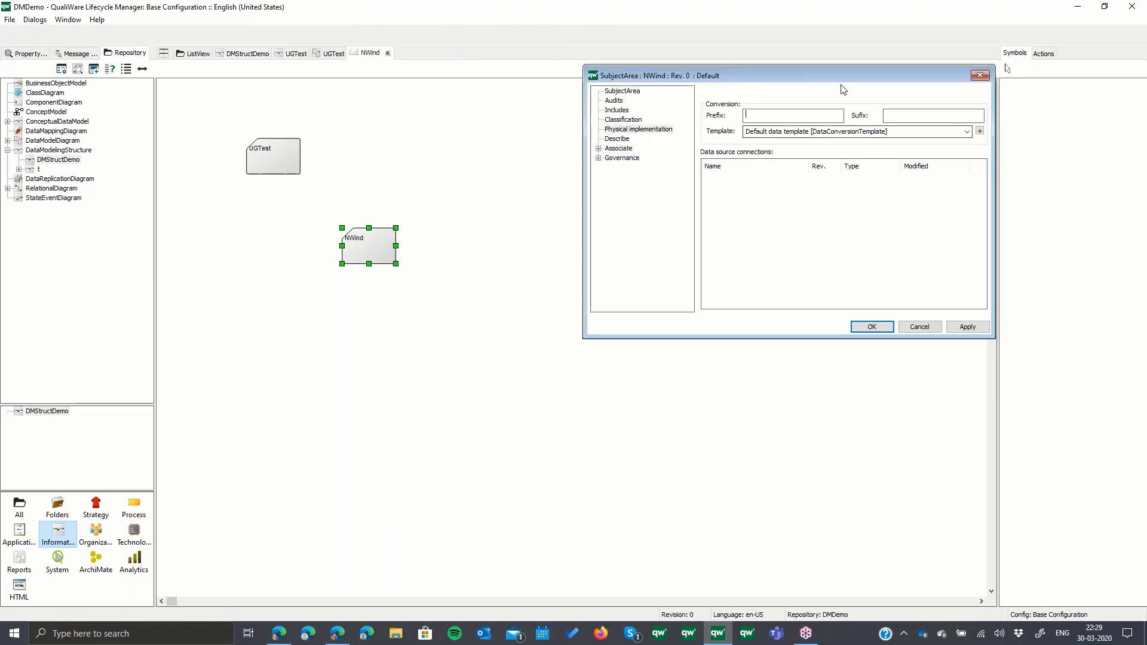
left_click_drag(841, 78, 689, 92)
left_click(760, 145)
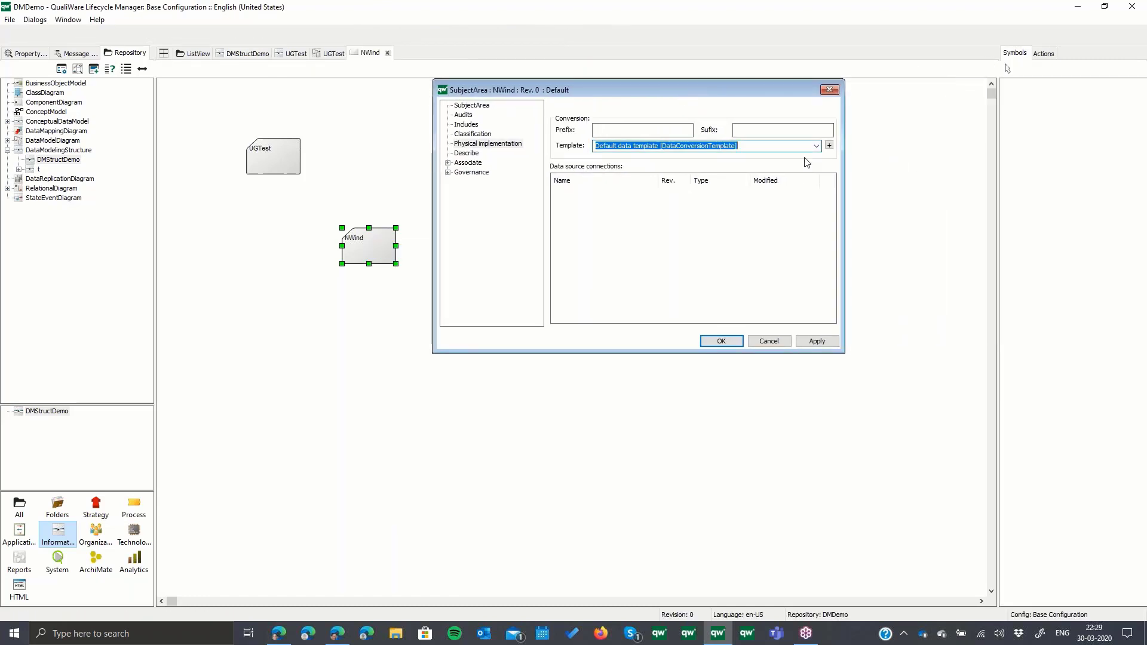
key("Delete")
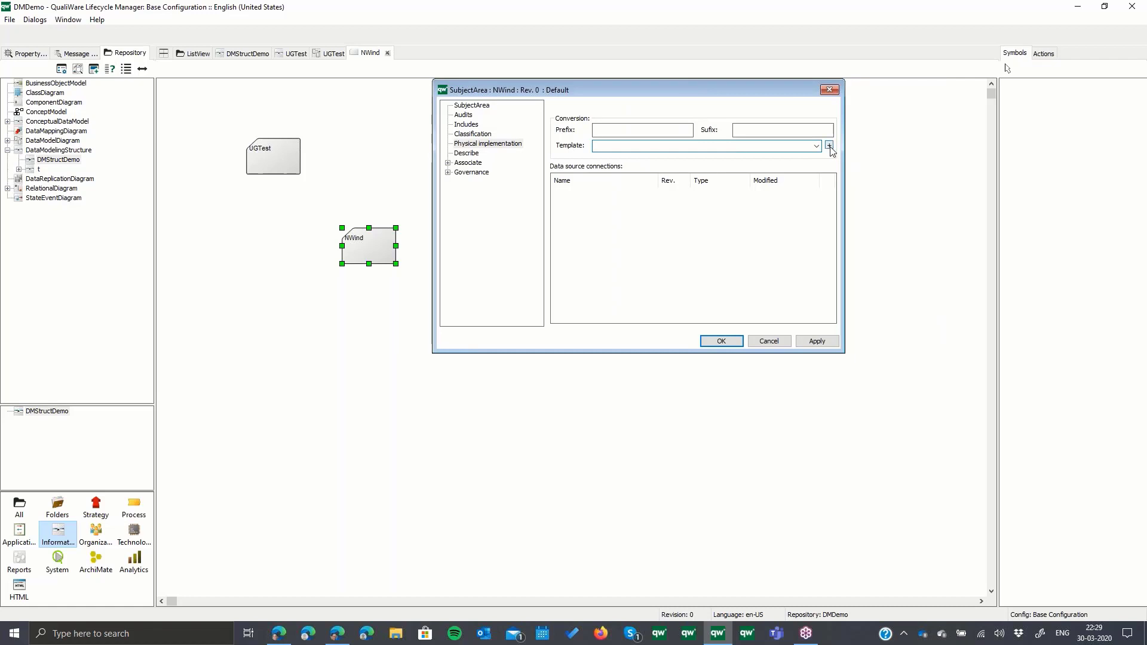
left_click(829, 146)
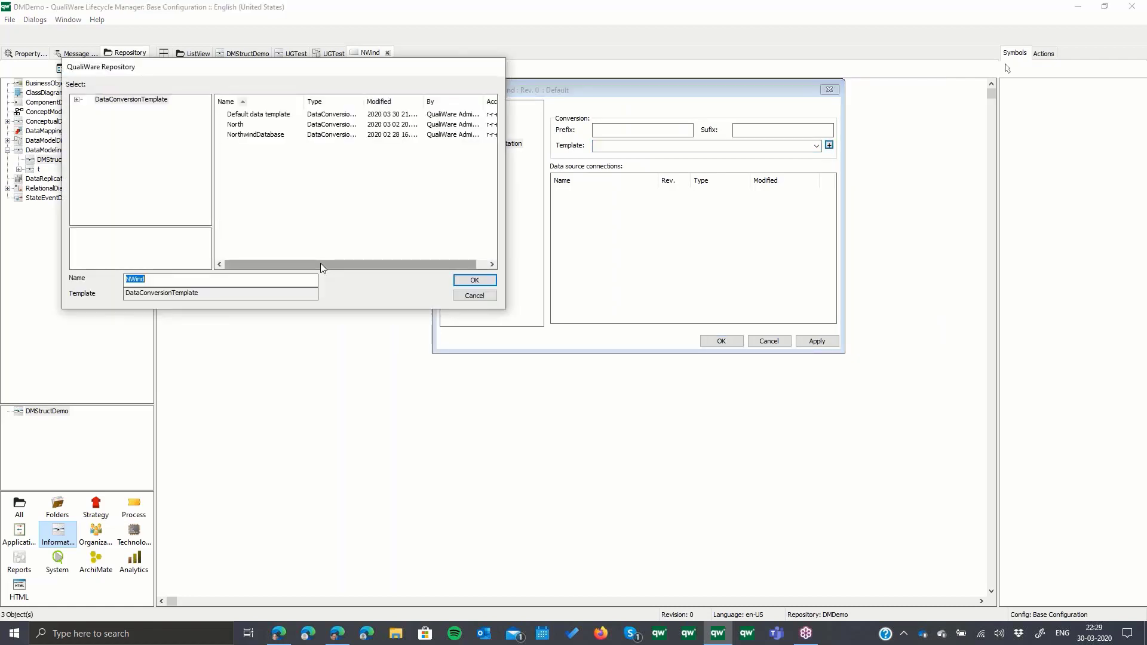
key("Return")
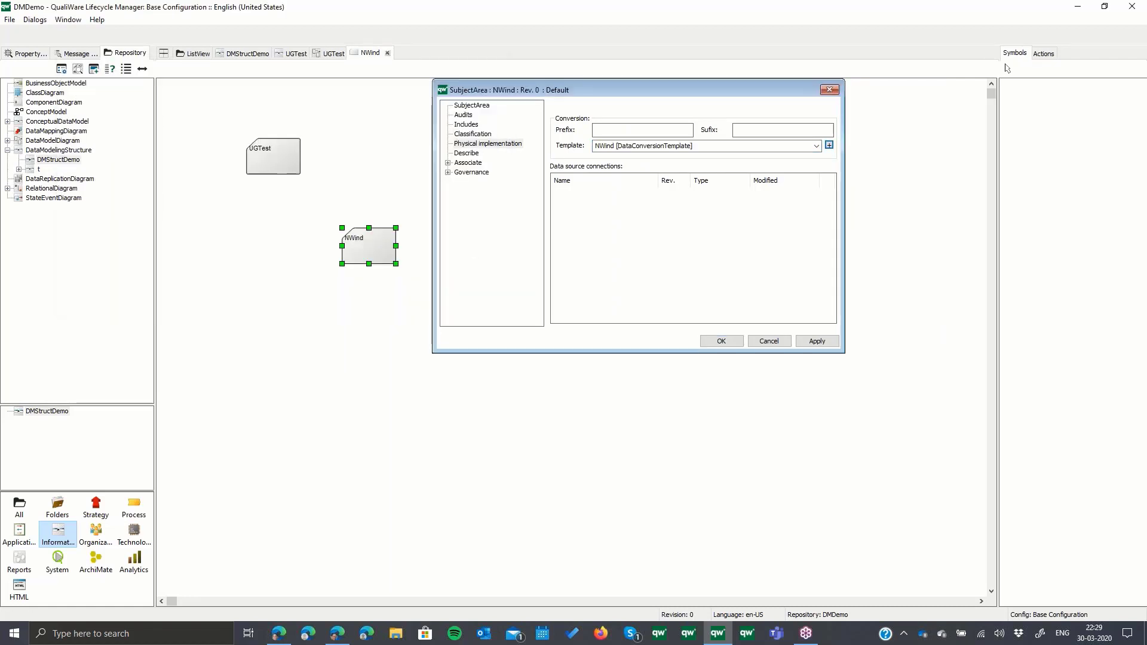
- Set the NWind conversion template's interface to MsSql and fill in its settings list
left_click(829, 146)
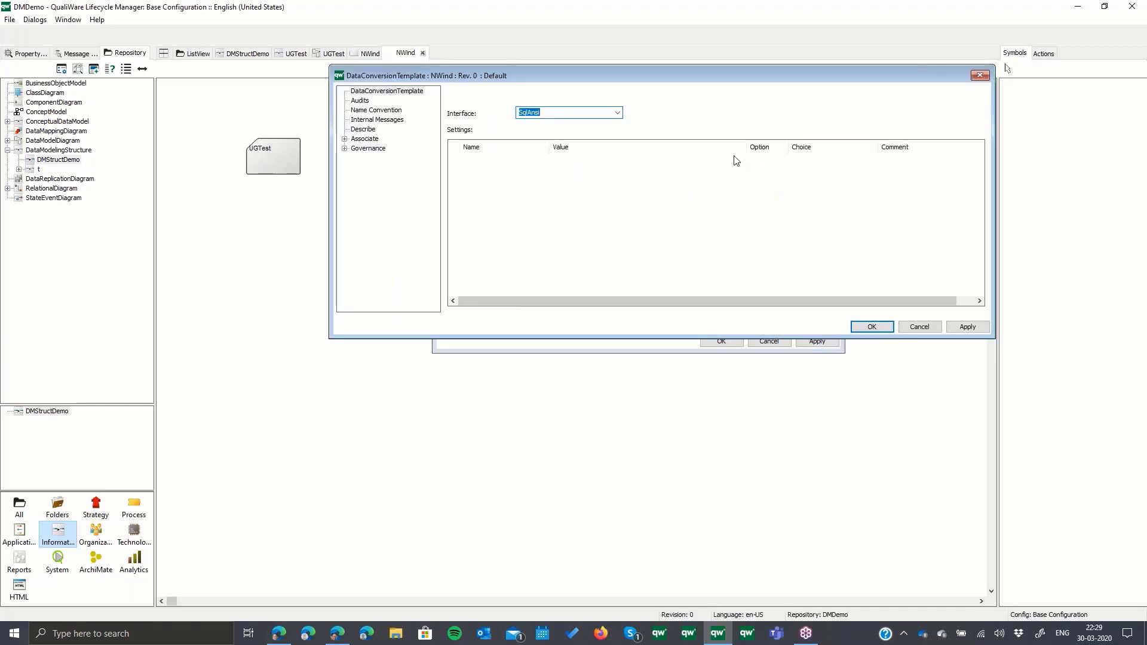
left_click(618, 112)
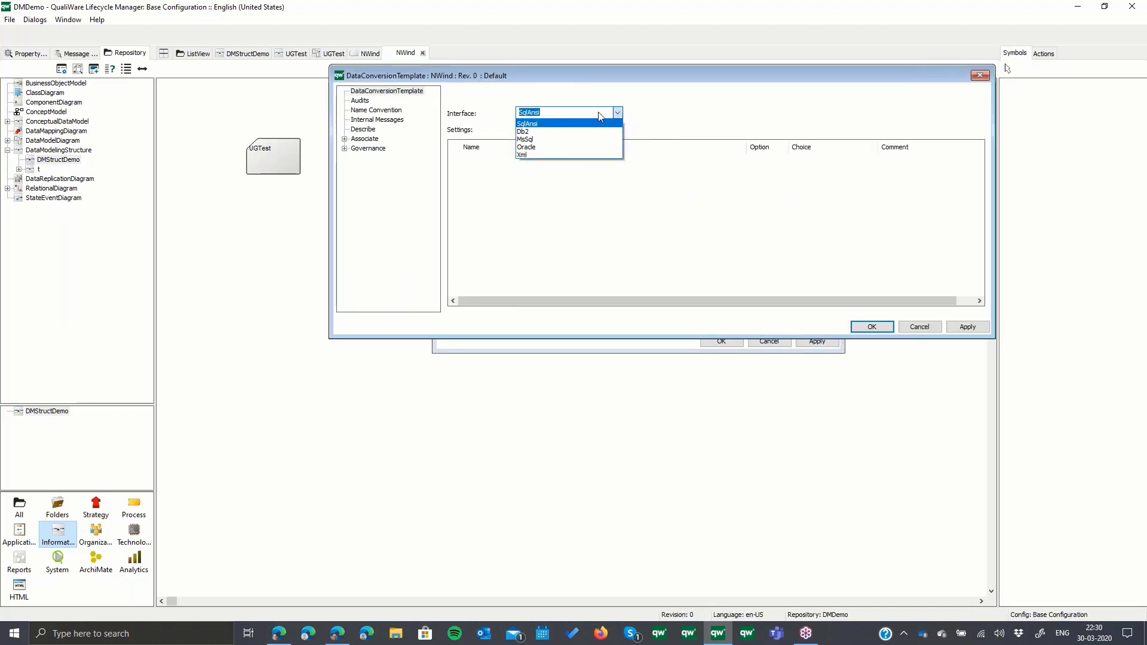
left_click(539, 139)
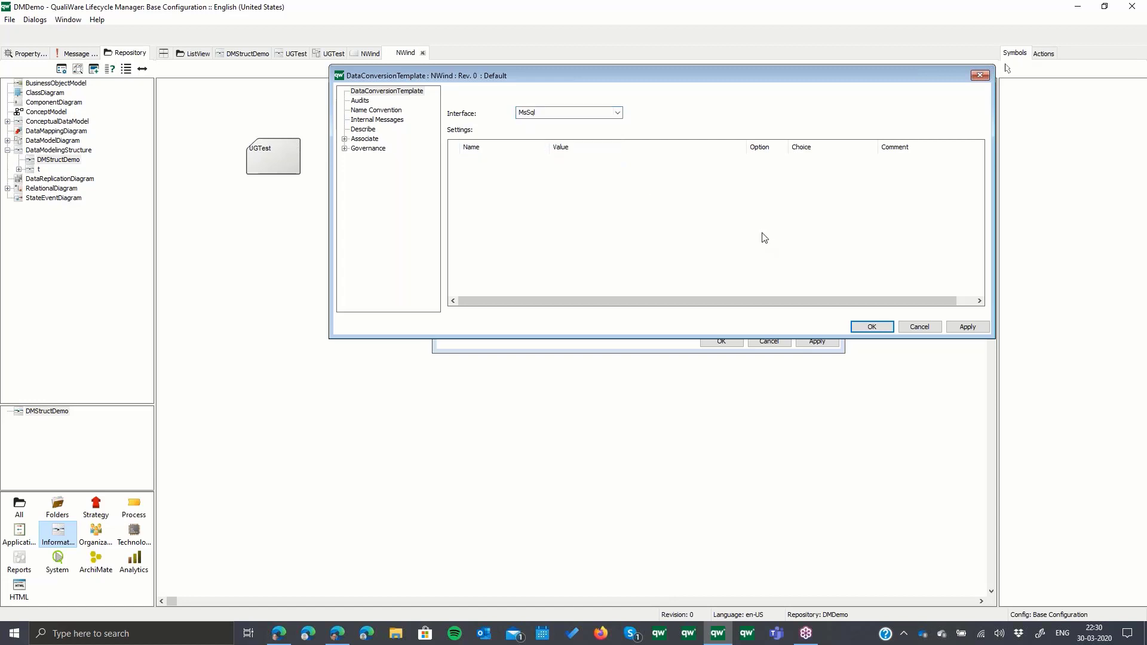
right_click(602, 204)
left_click(633, 218)
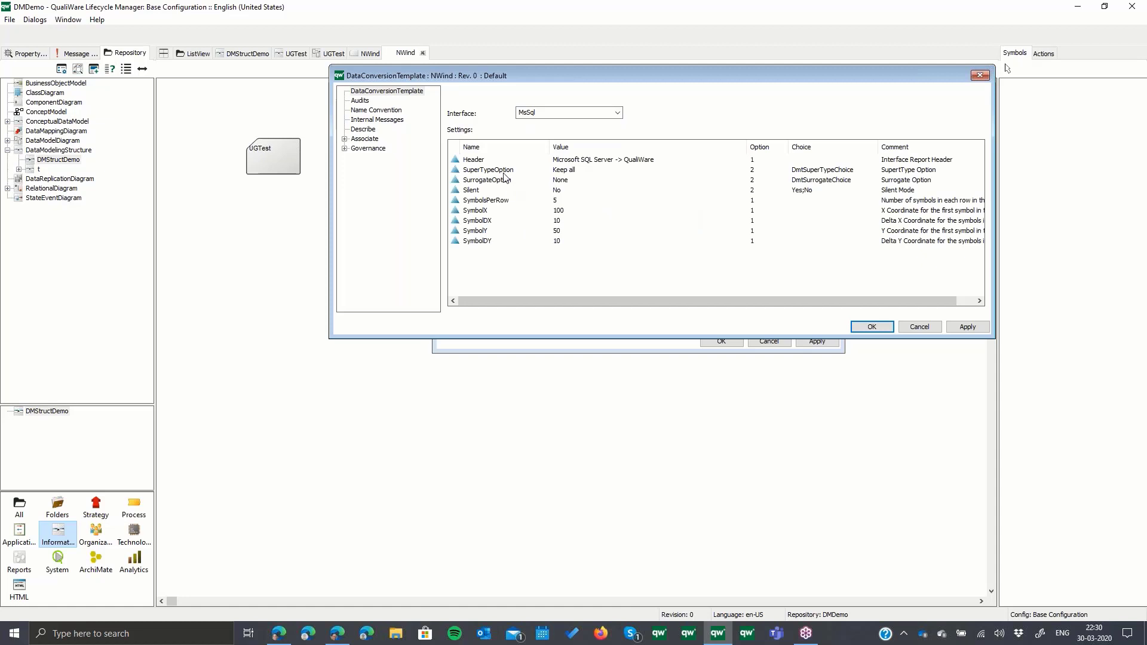
- Fill in the NWind template's name convention and internal messages lists, accept the template, and apply it to the subject area
left_click(389, 112)
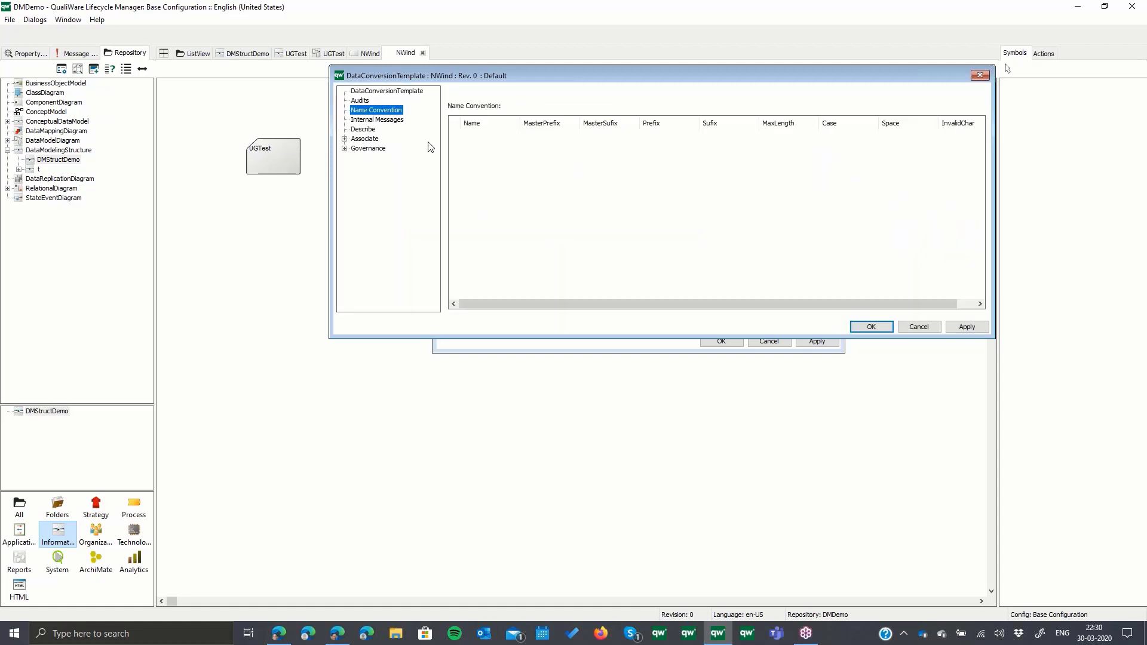
right_click(478, 169)
left_click(494, 186)
left_click(377, 120)
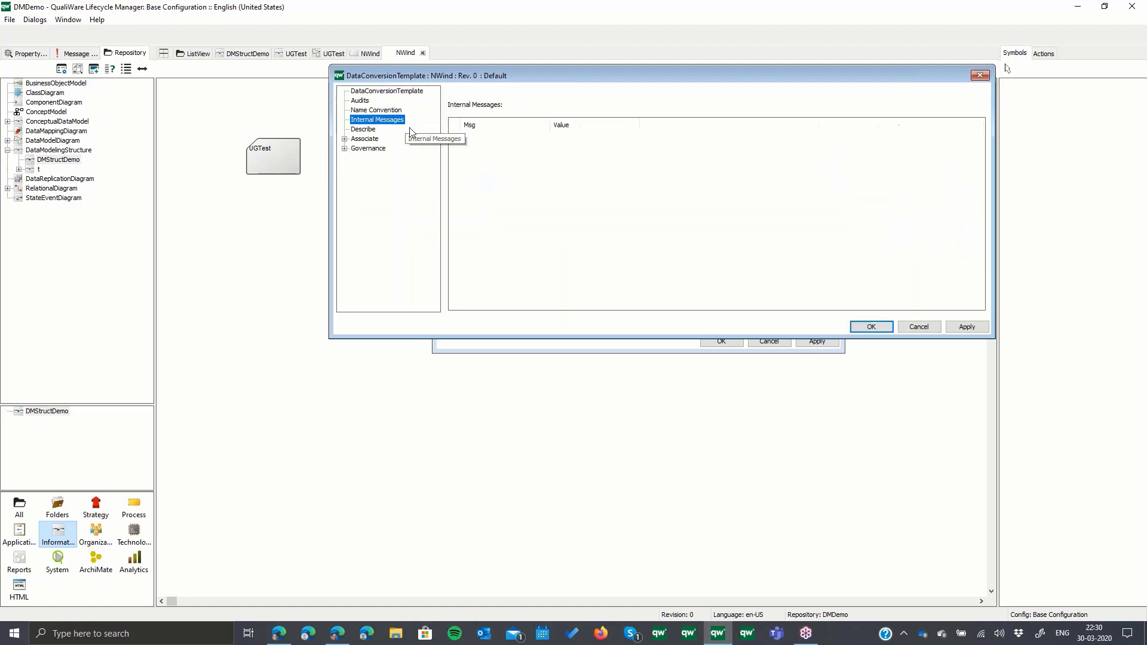
right_click(494, 161)
left_click(524, 180)
left_click(386, 91)
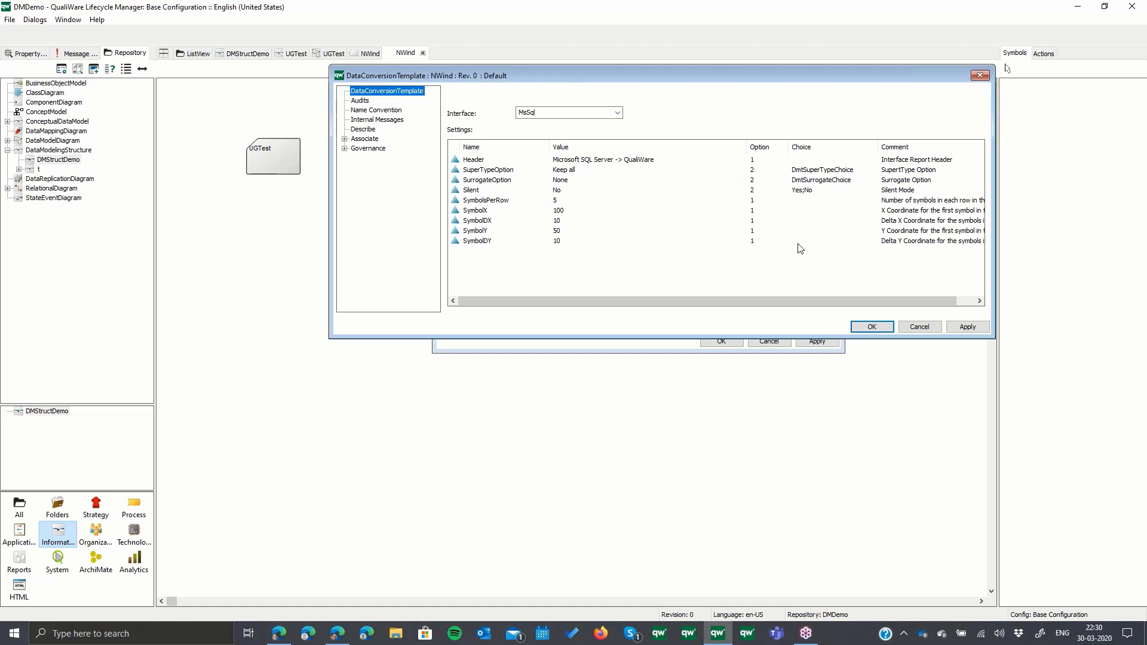
left_click(871, 327)
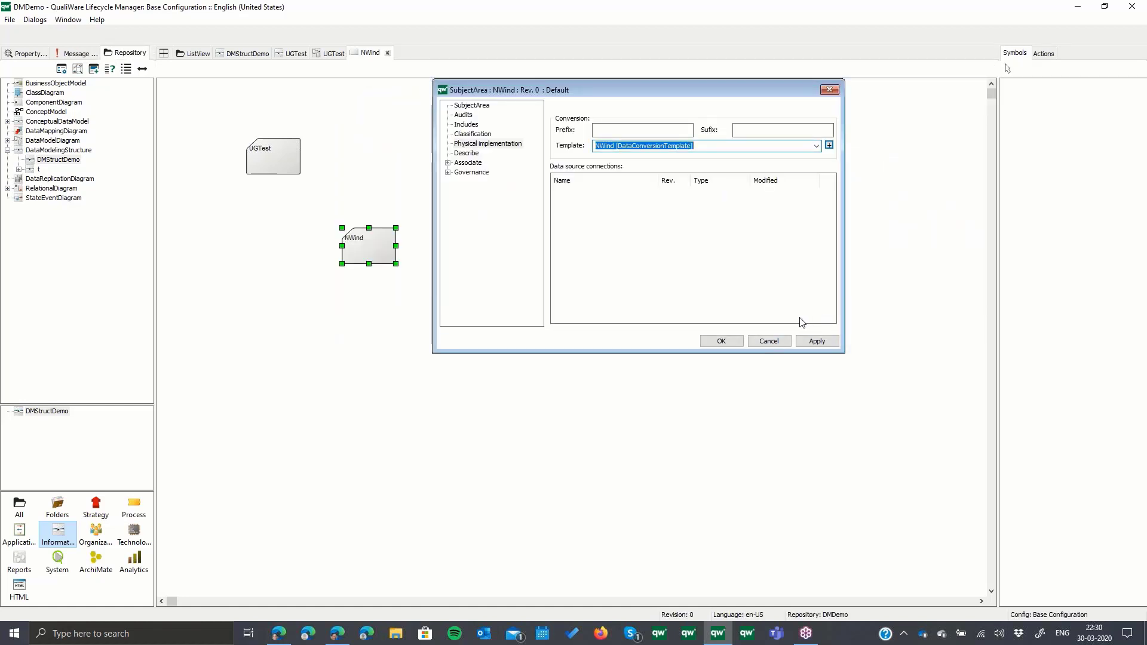
left_click(817, 341)
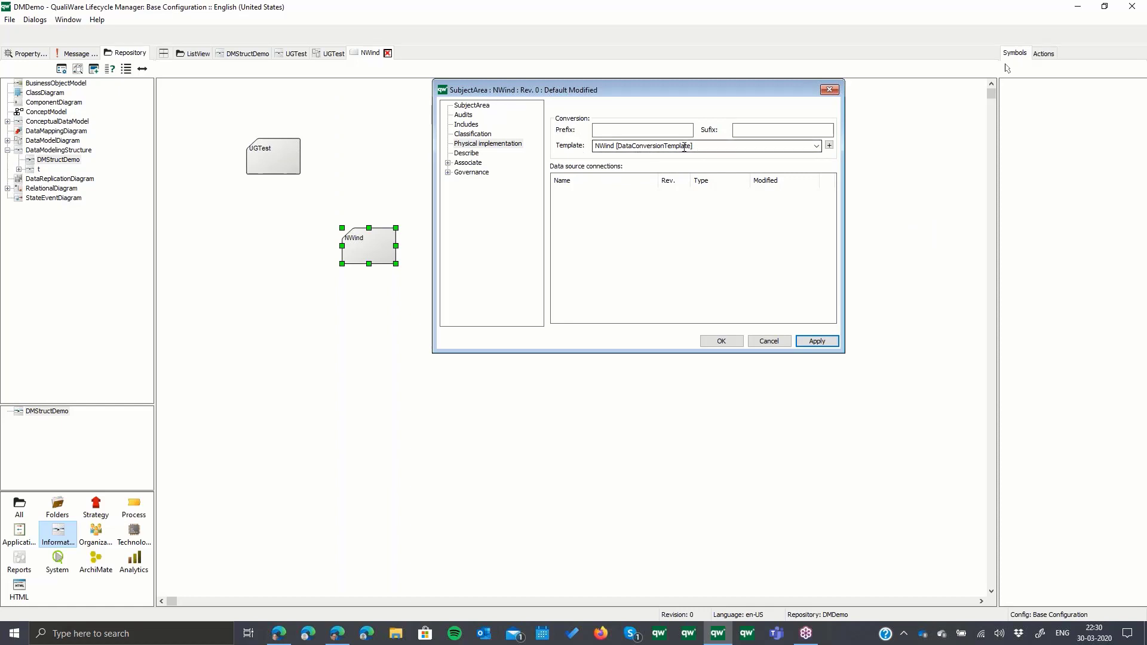
- Add a new RelationalDiagram named NWind to the NWind subject area's breakdown and accept the subject area's properties
left_click(486, 108)
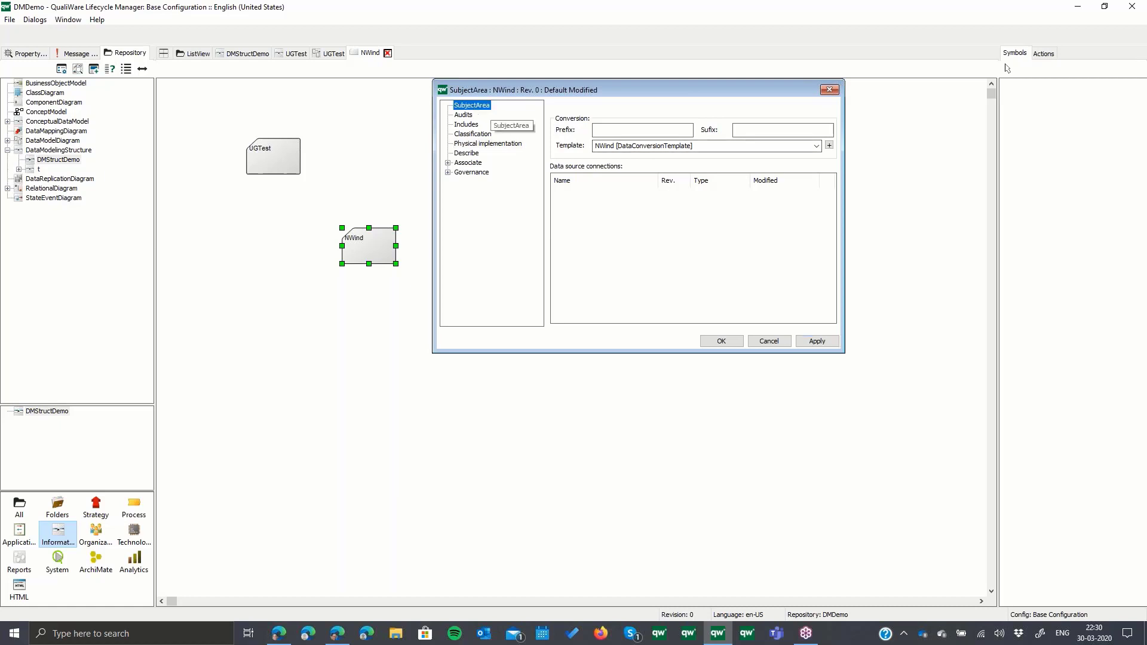
right_click(664, 228)
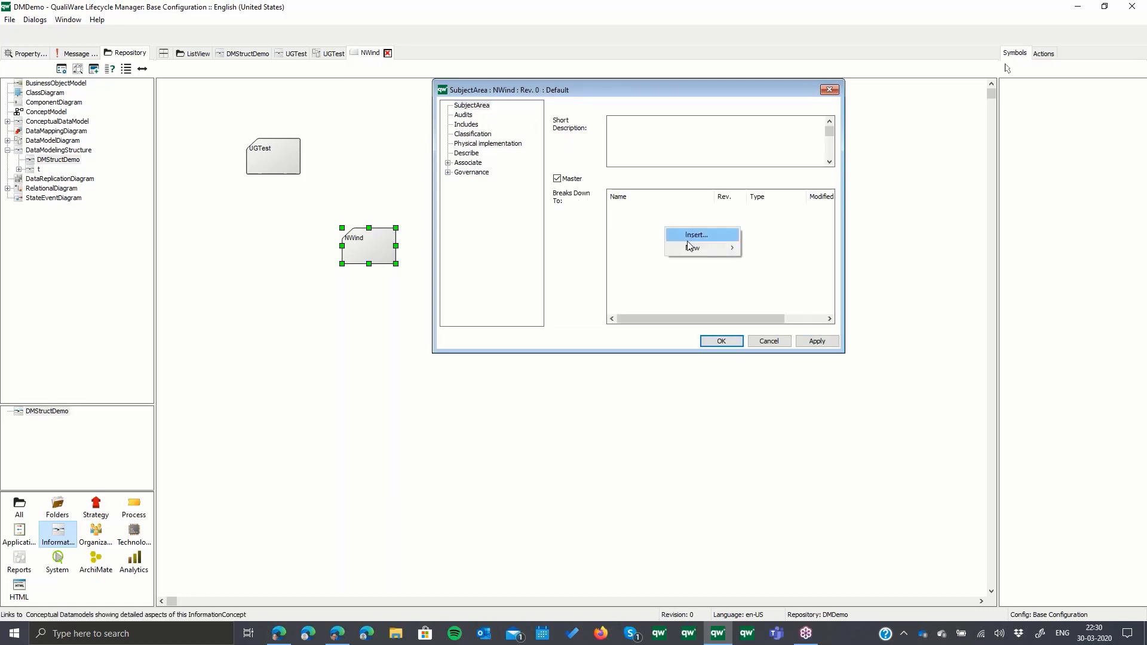
mouse_move(697, 246)
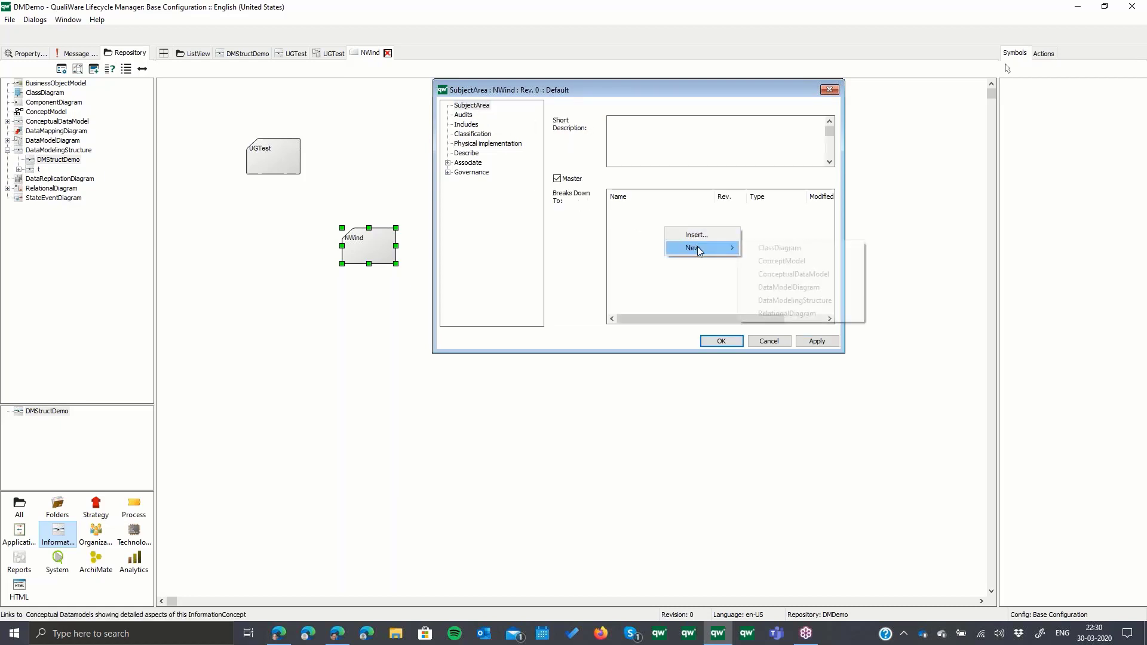
left_click(813, 314)
type("N")
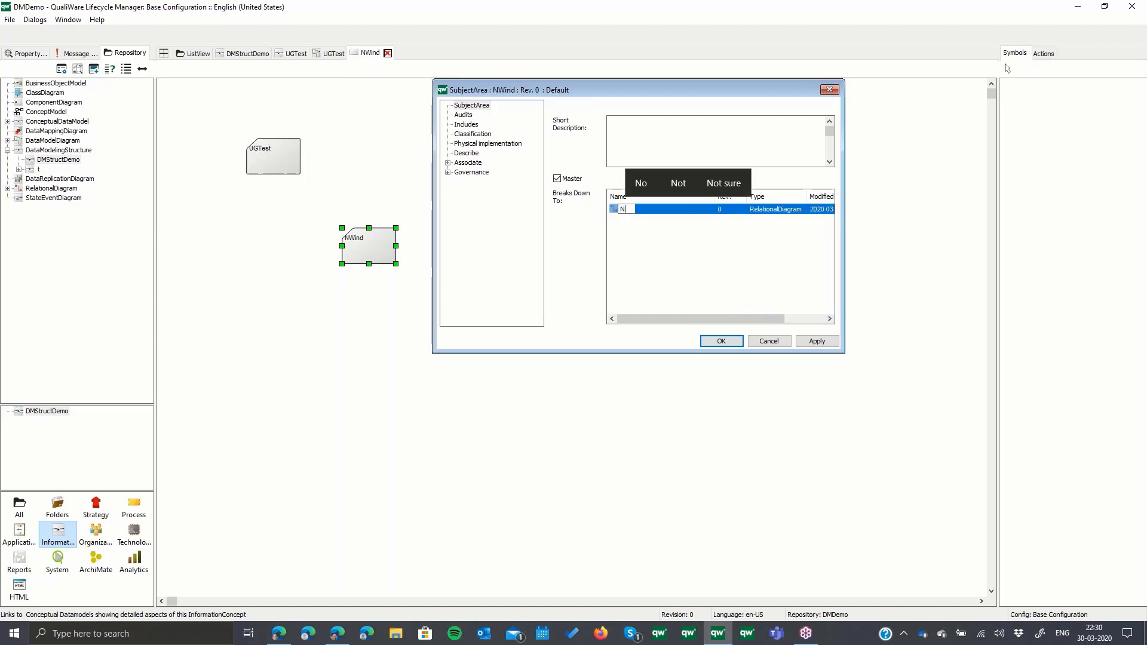
type("Wind")
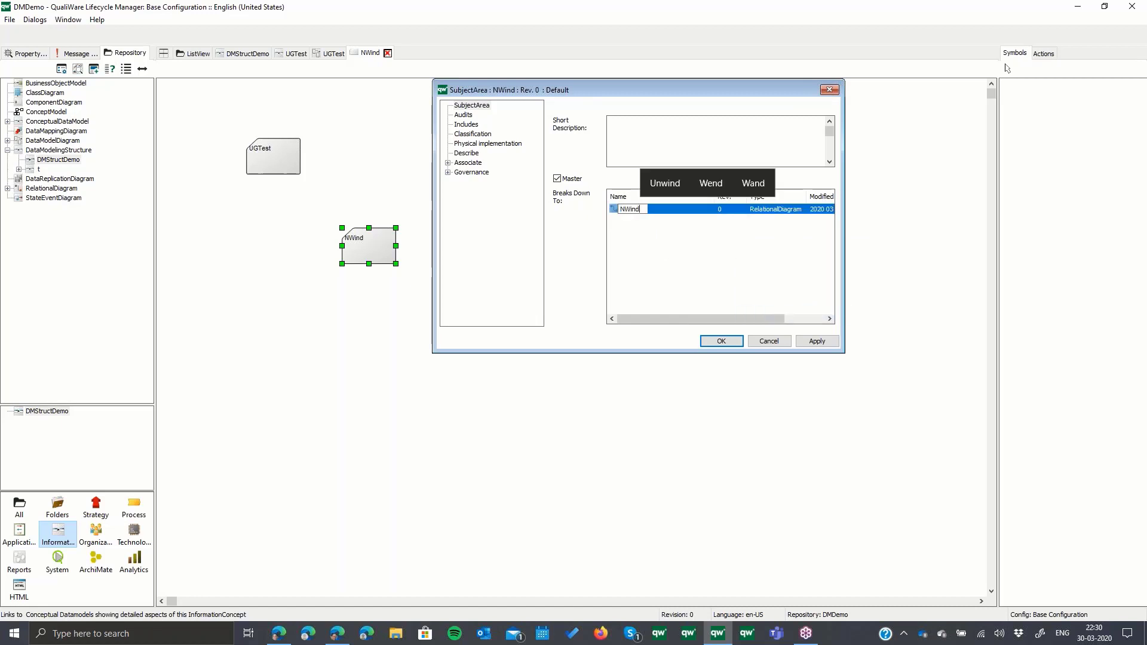
key("Return")
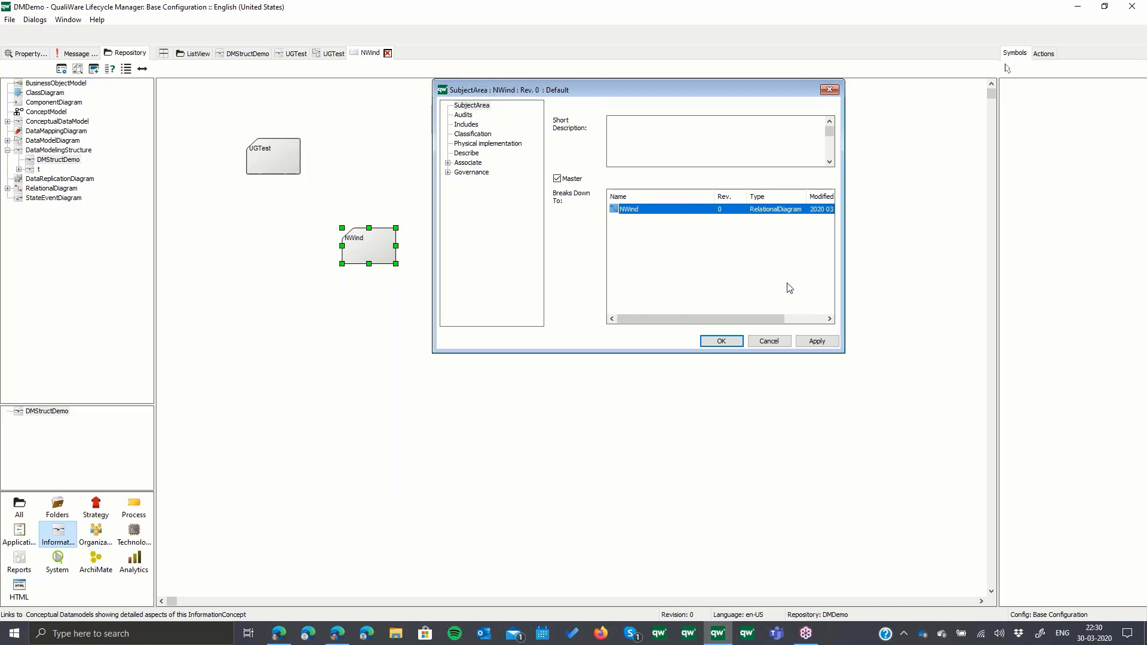
left_click(736, 339)
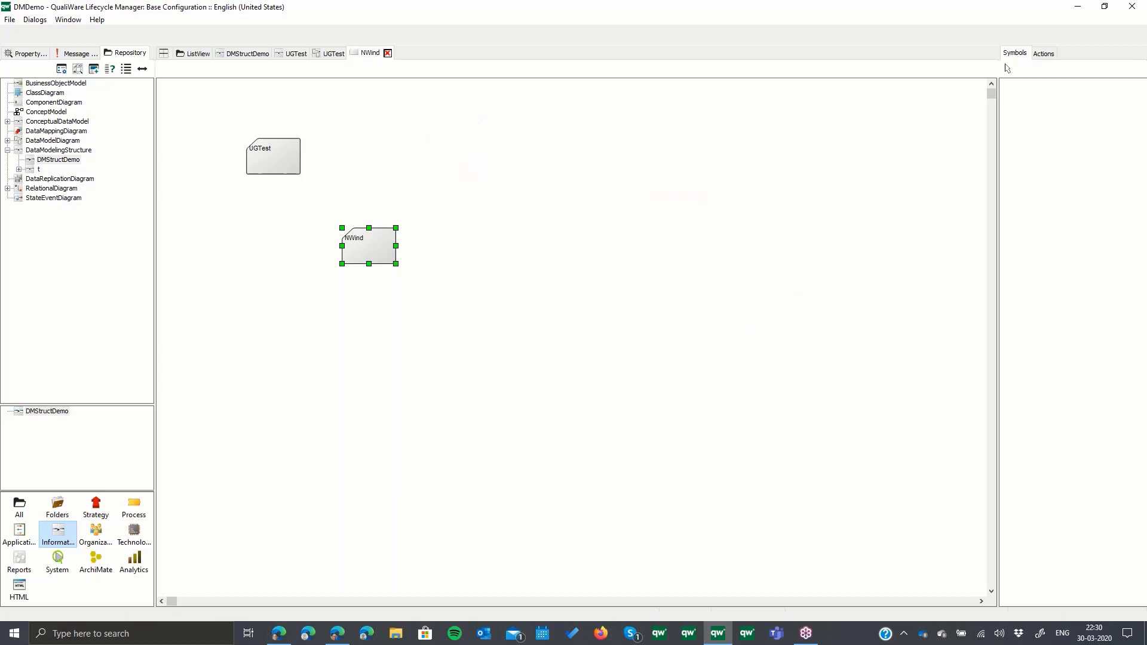
- Open NWind's physical model from its subject area and set the relational diagram's data source to MSSQL
right_click(368, 247)
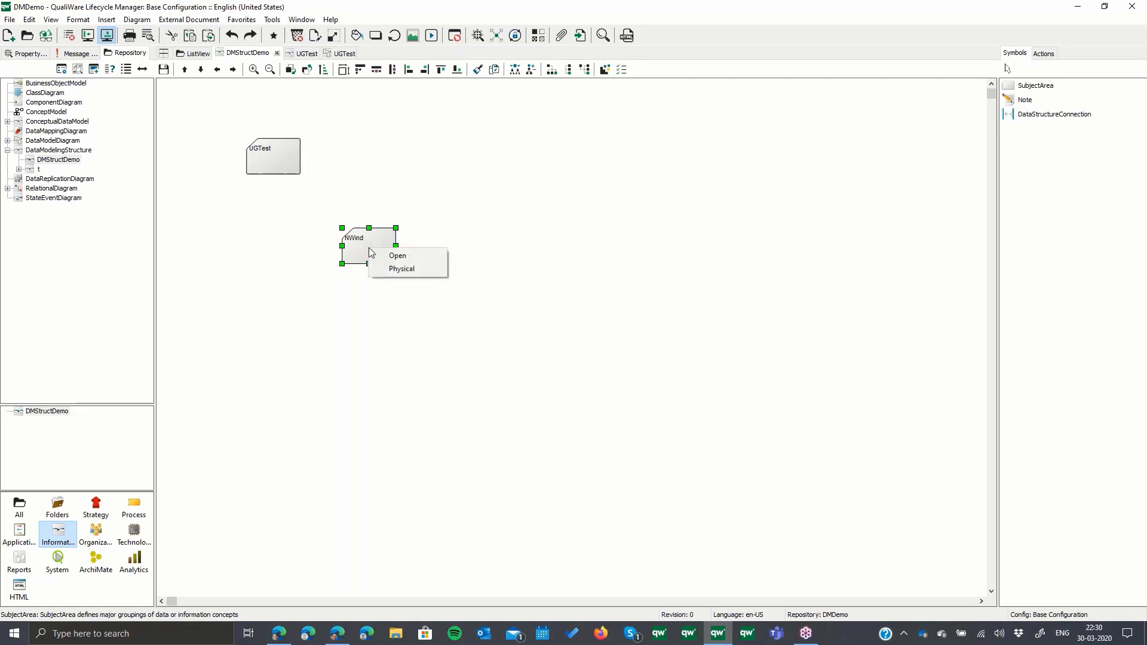
left_click(402, 270)
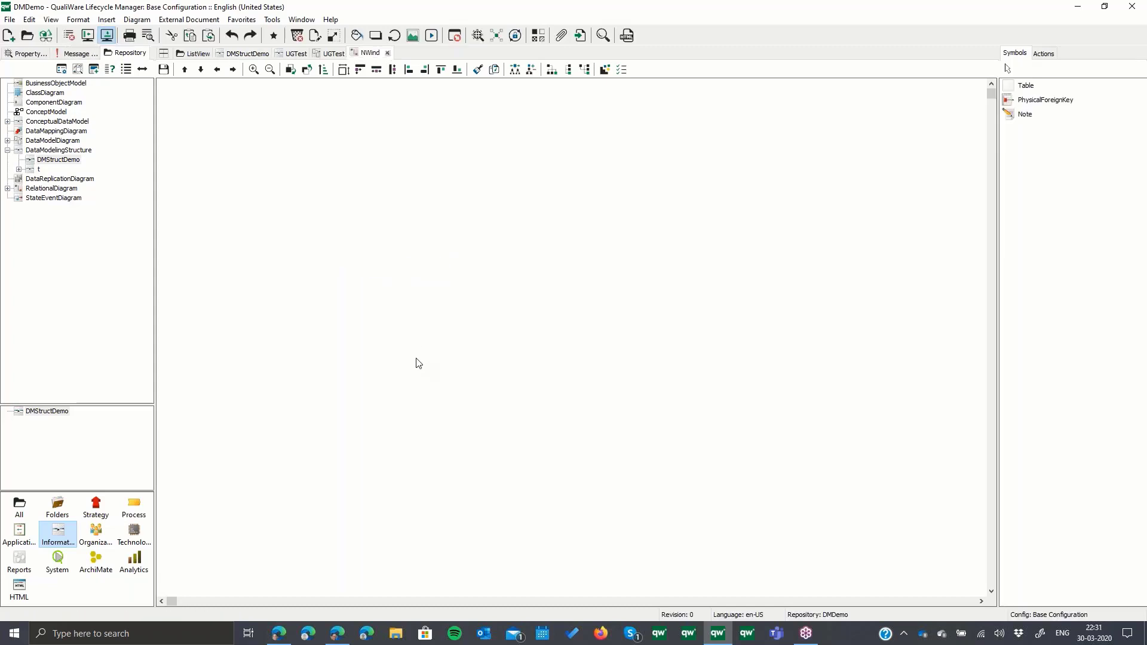
right_click(489, 210)
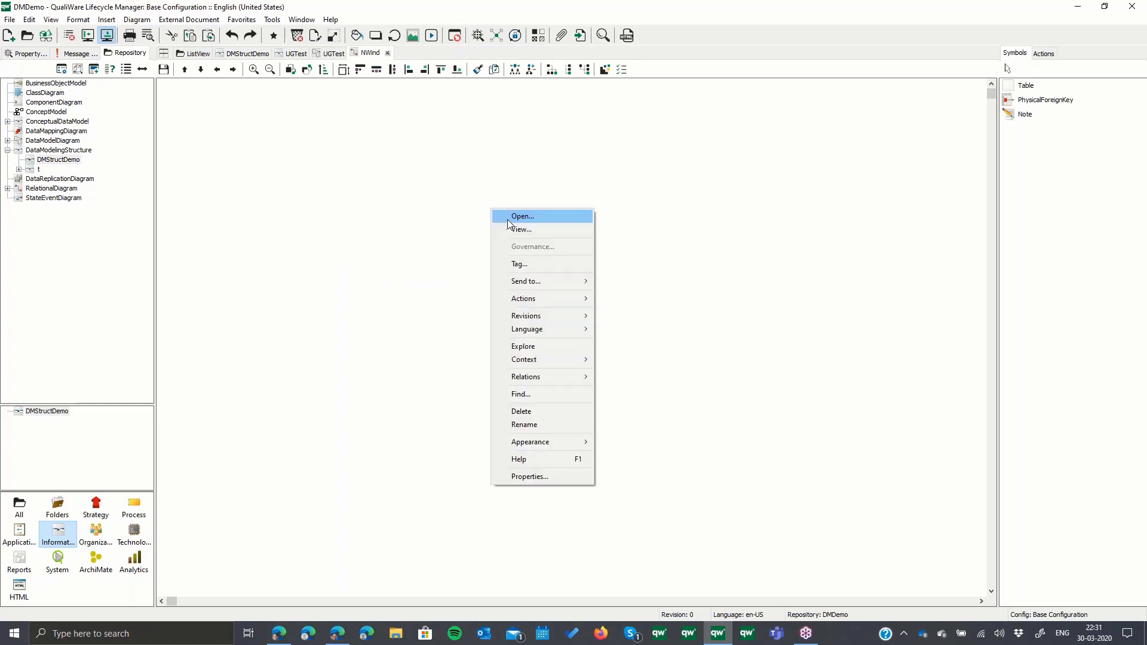
left_click(507, 217)
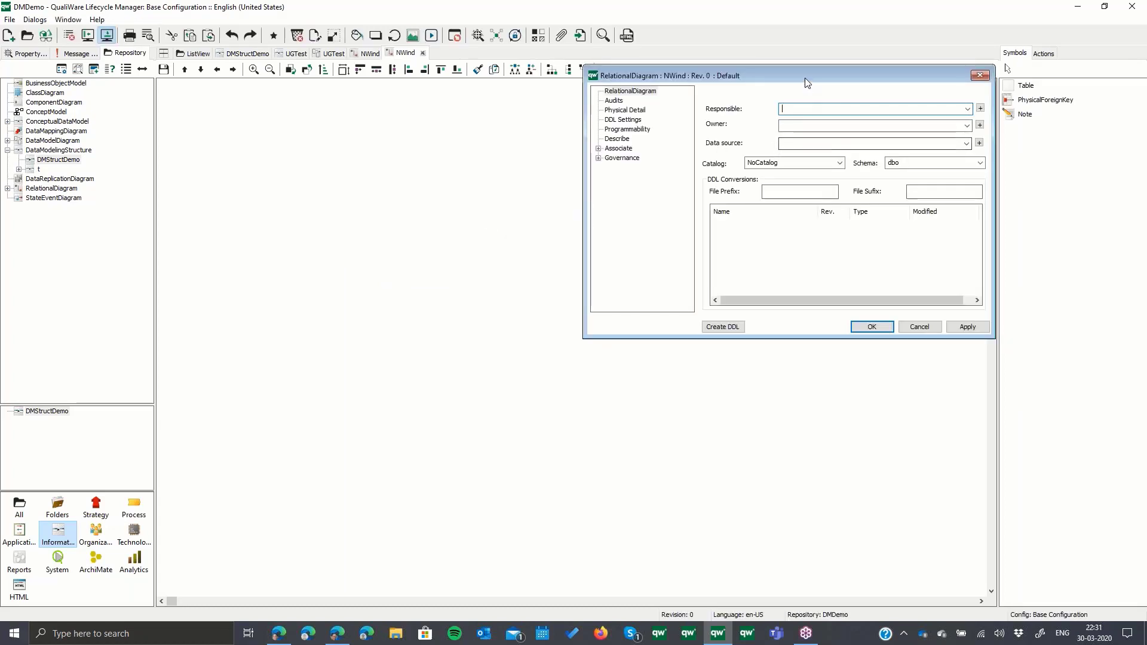
left_click_drag(788, 74, 668, 82)
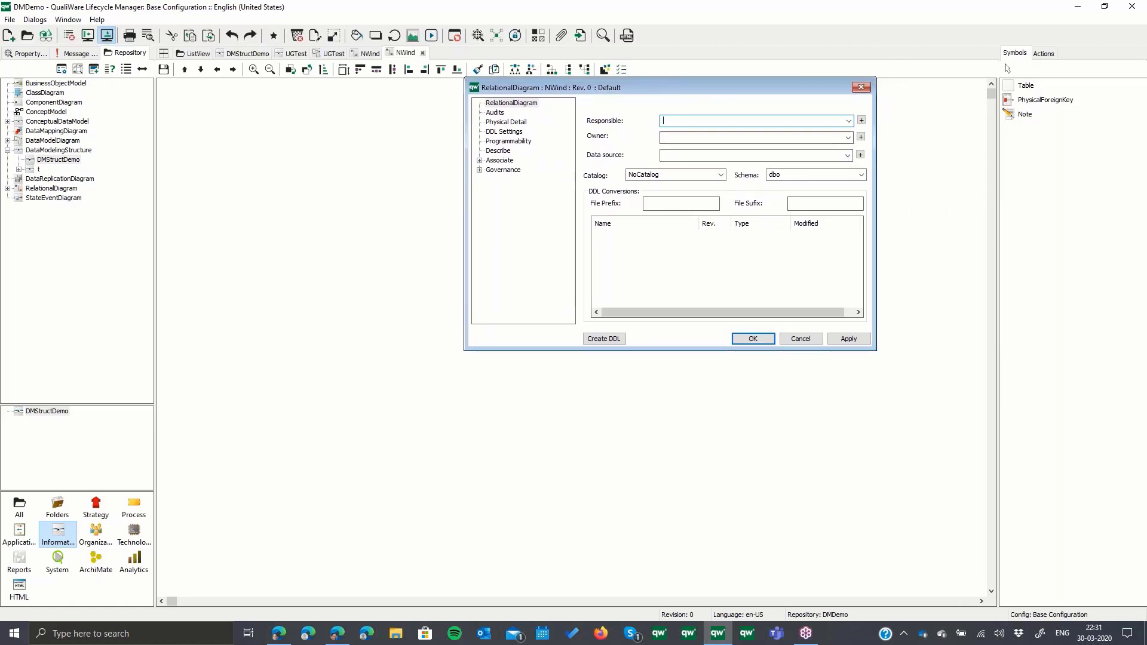
left_click(846, 156)
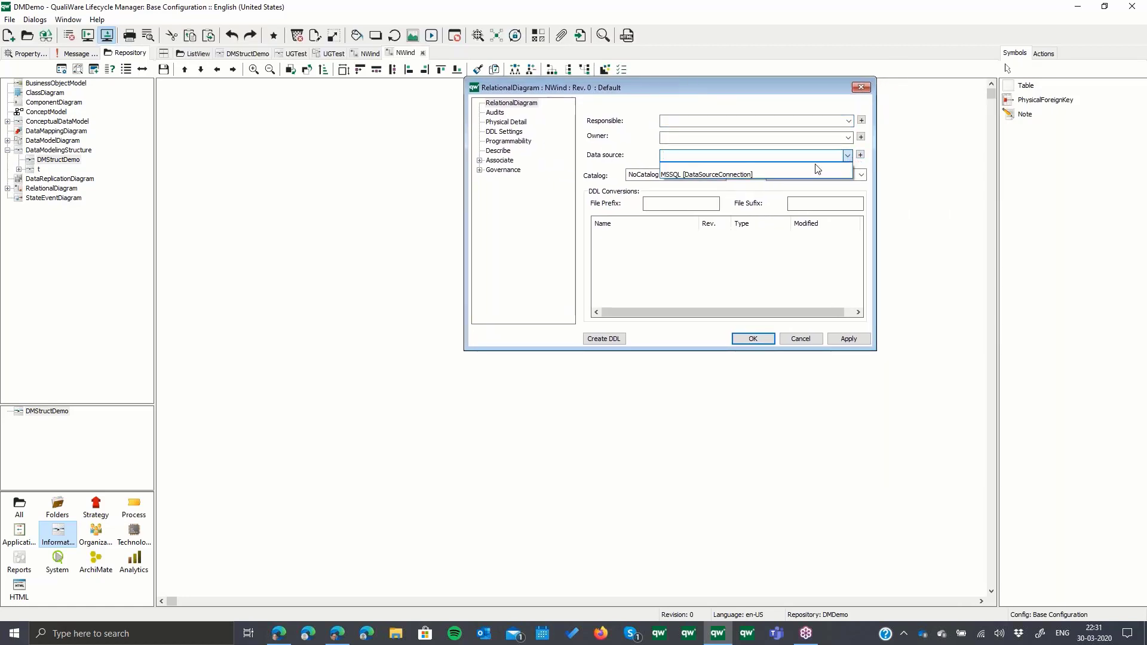
left_click(774, 175)
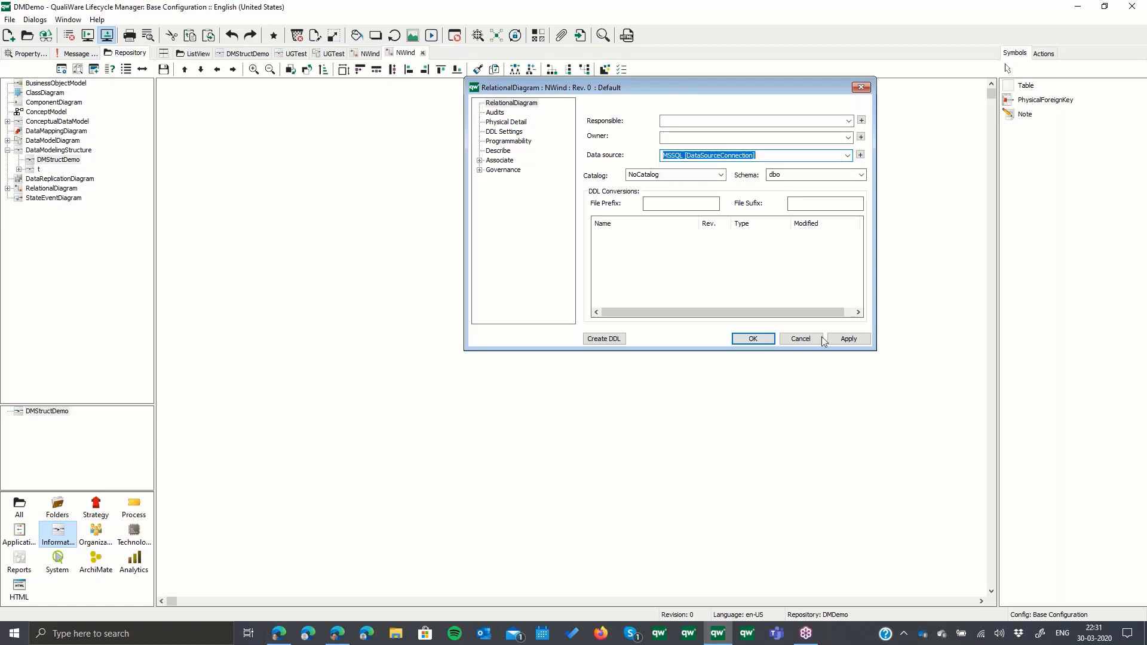
- Examine the MSSQL data source connection's provider options and catalog settings, leaving the connection without changes
left_click(860, 157)
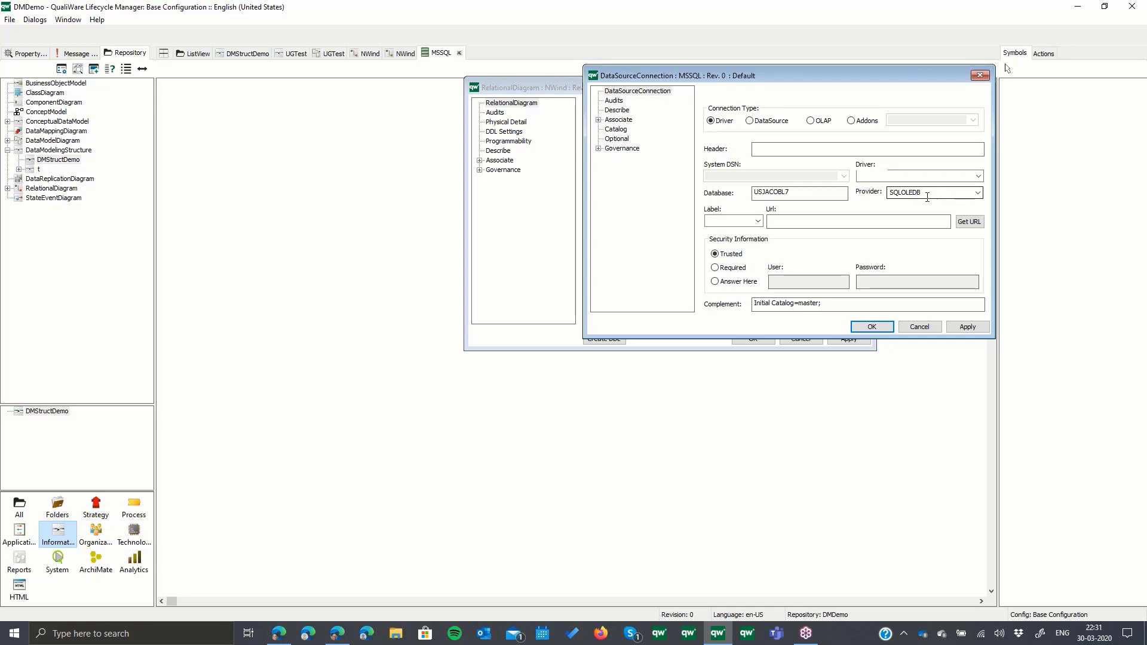
left_click(977, 192)
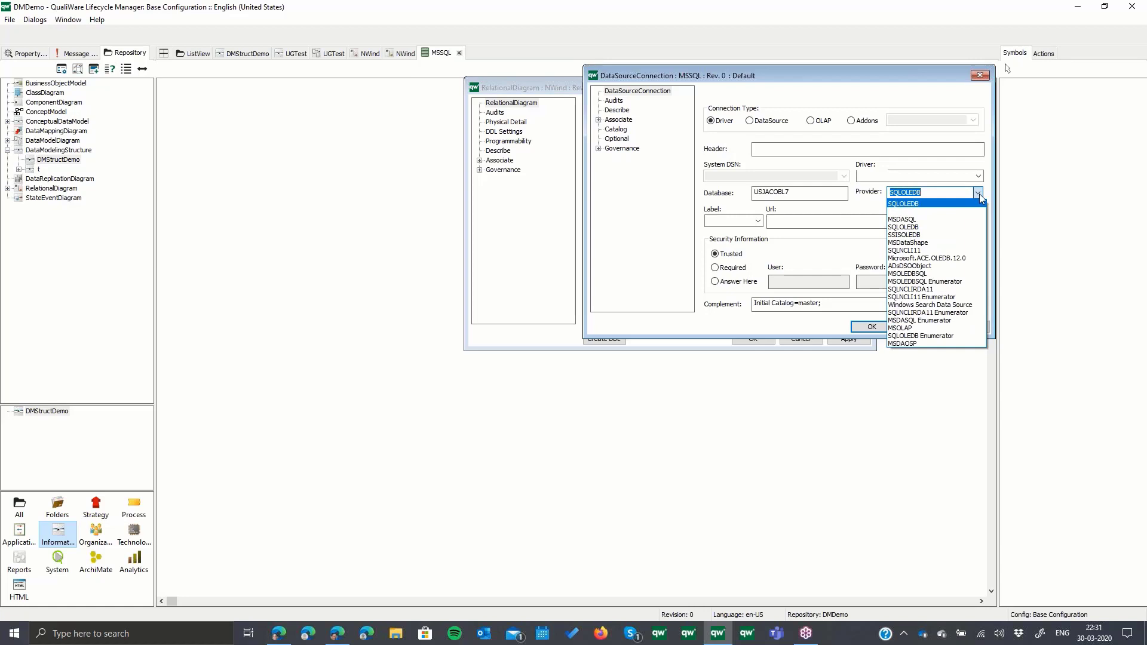
left_click(805, 248)
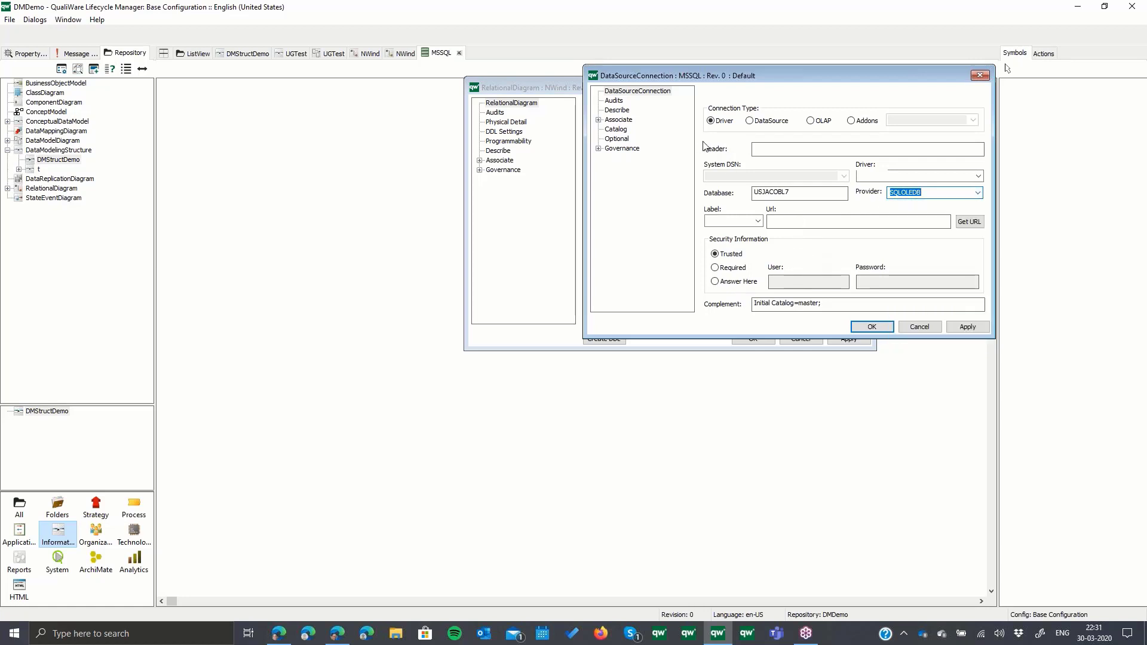
left_click(620, 130)
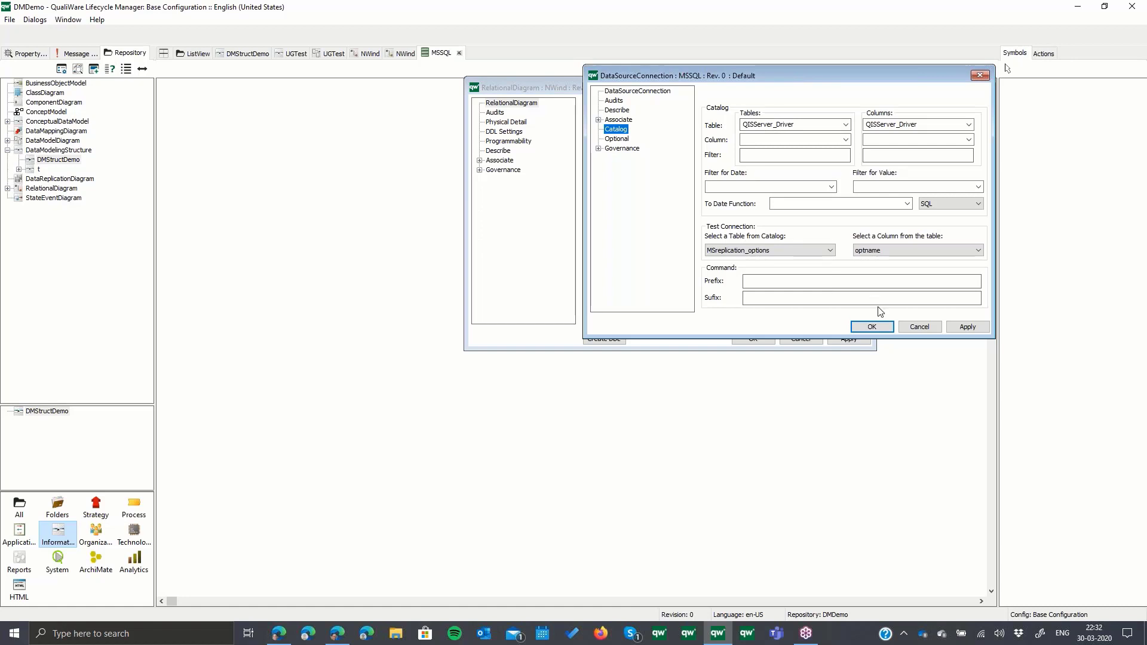
left_click(919, 327)
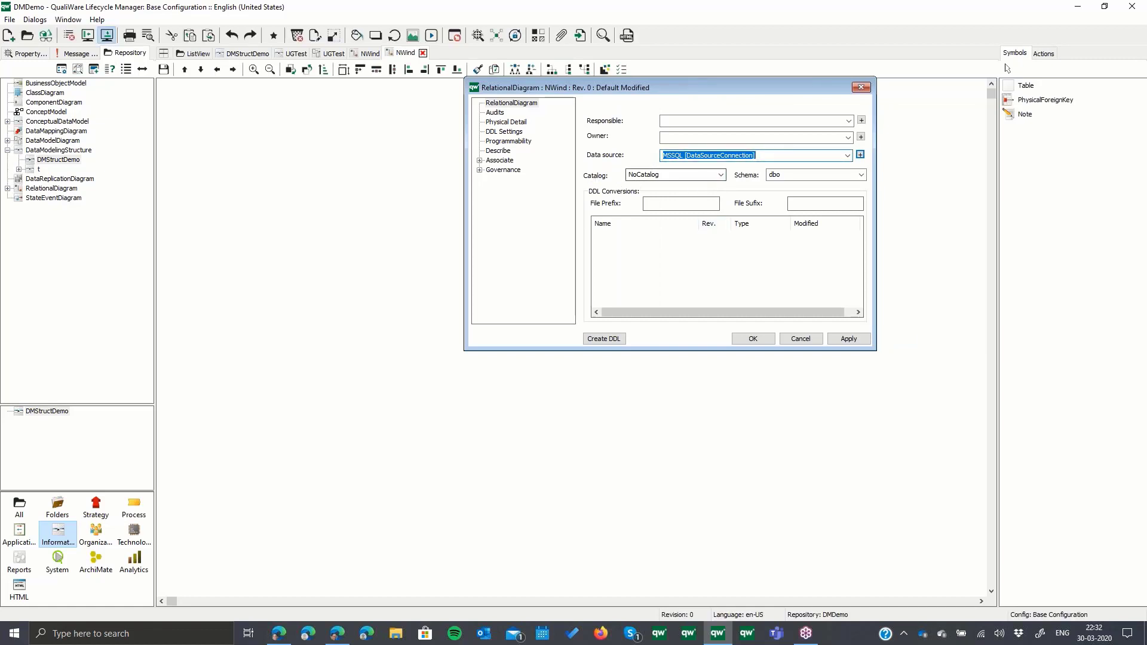
- Set the relational diagram's catalog to NORTHWIND and its DDL file suffix to .txt, and apply the changes
left_click(720, 175)
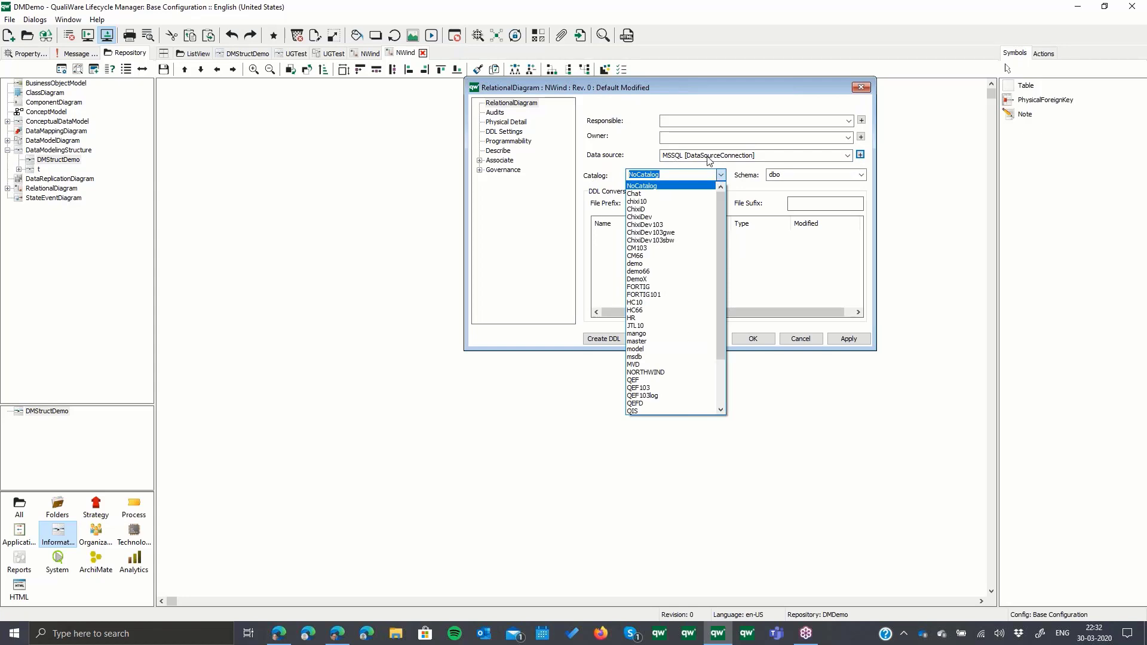
left_click(639, 372)
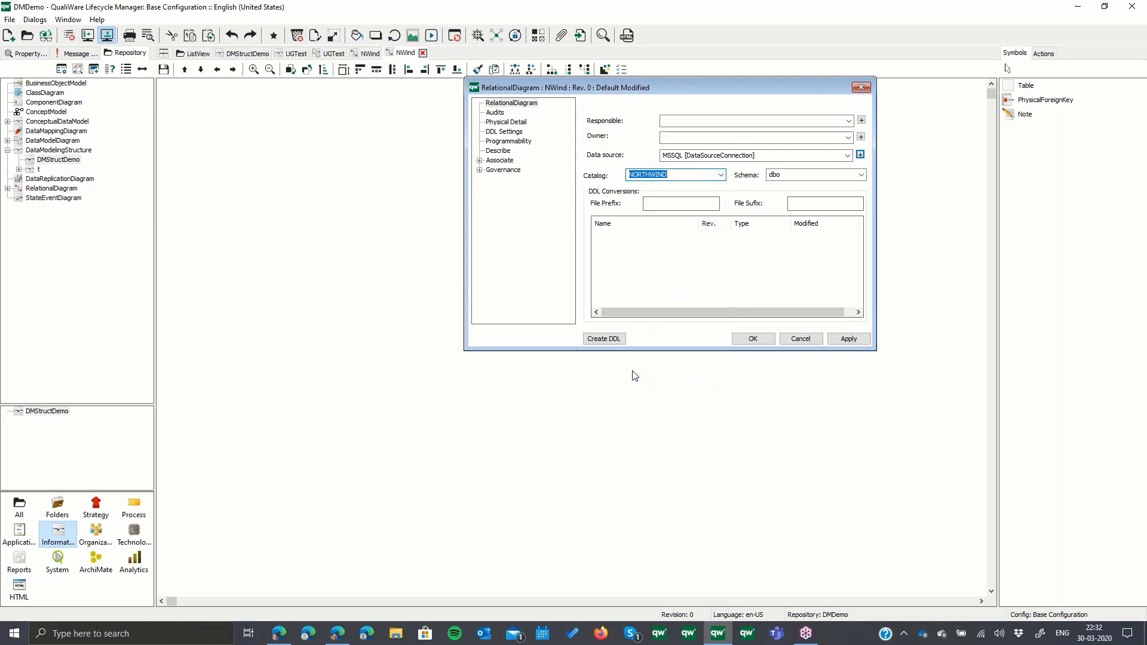
left_click(680, 205)
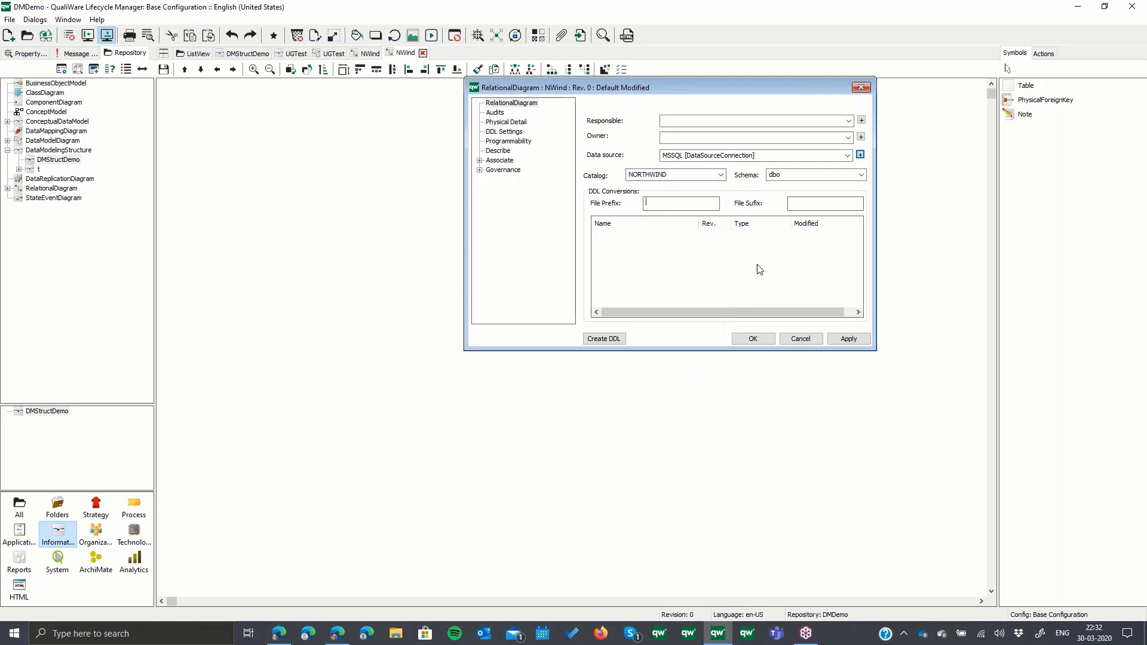
left_click(824, 204)
type(".txt")
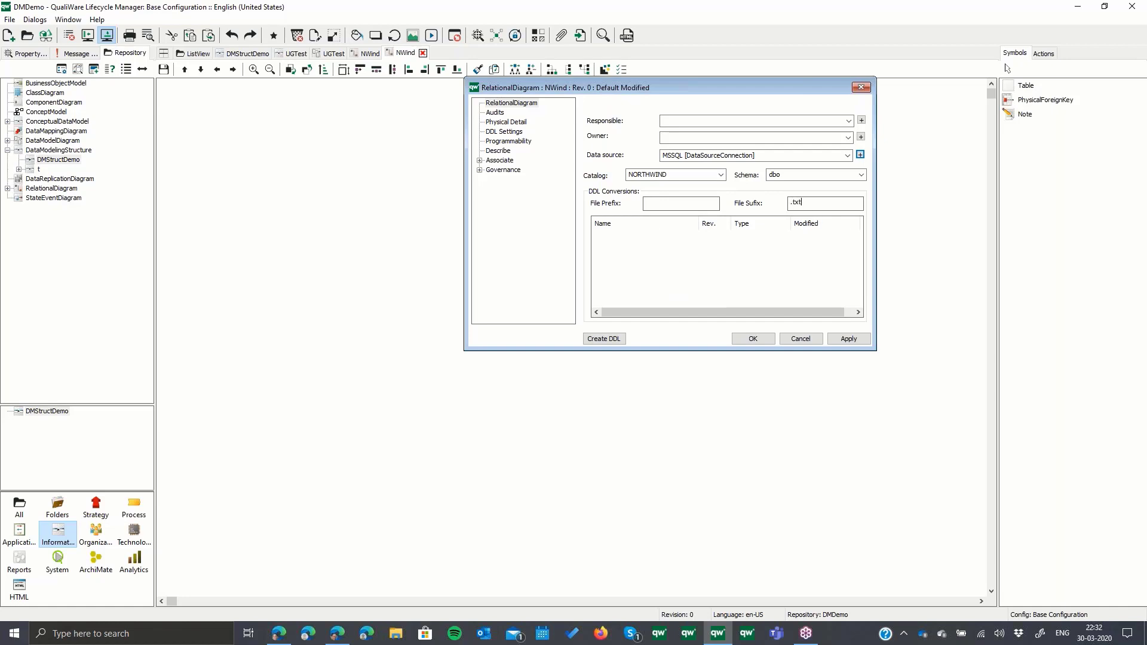
left_click(851, 339)
- Fill the diagram's physical information and DDL conversion parameters with default content and accept its properties
left_click(514, 122)
right_click(621, 181)
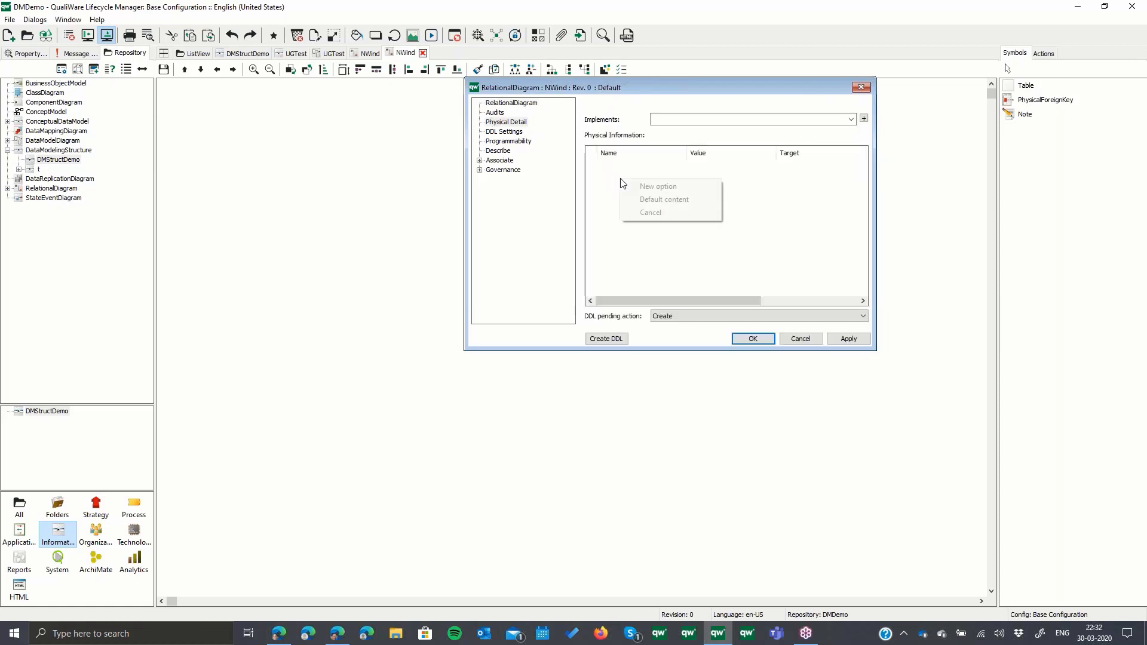
left_click(660, 198)
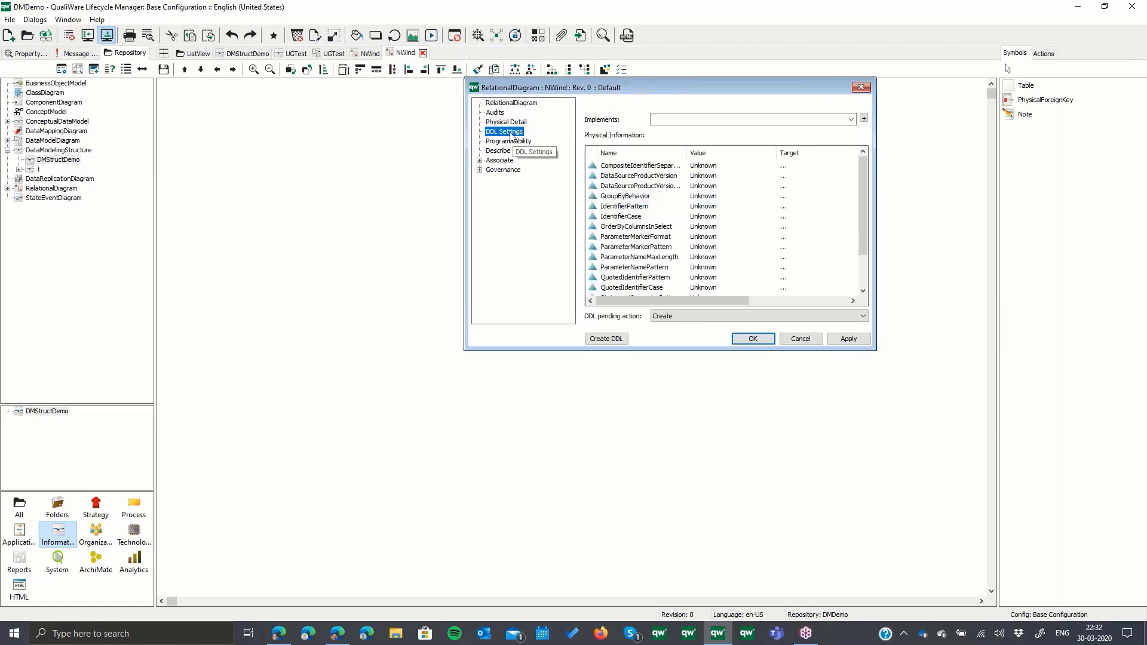
left_click(505, 131)
right_click(630, 180)
left_click(647, 202)
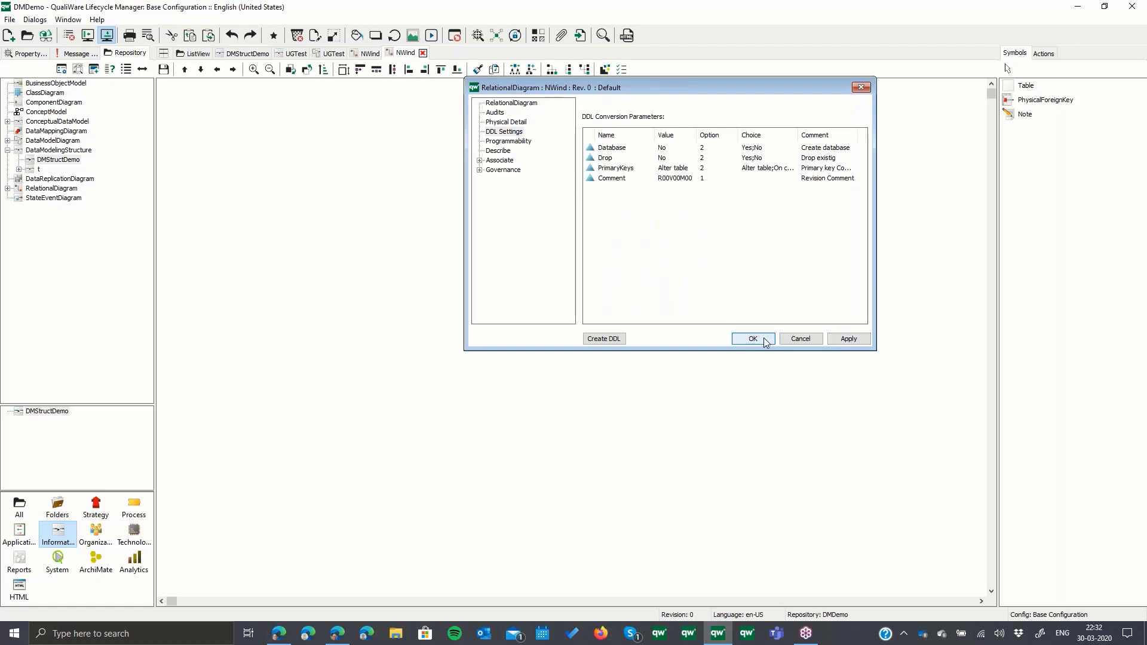
left_click(511, 103)
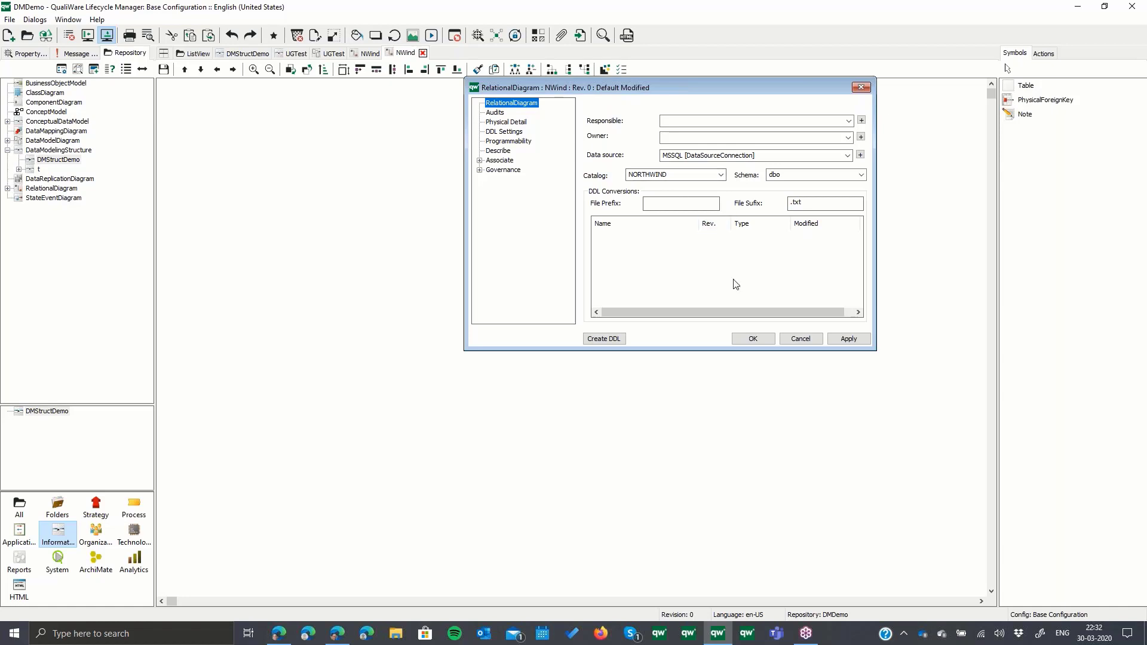
left_click(752, 337)
- Reverse engineer all tables from the SQL Server system catalog into the NWind diagram
left_click(272, 20)
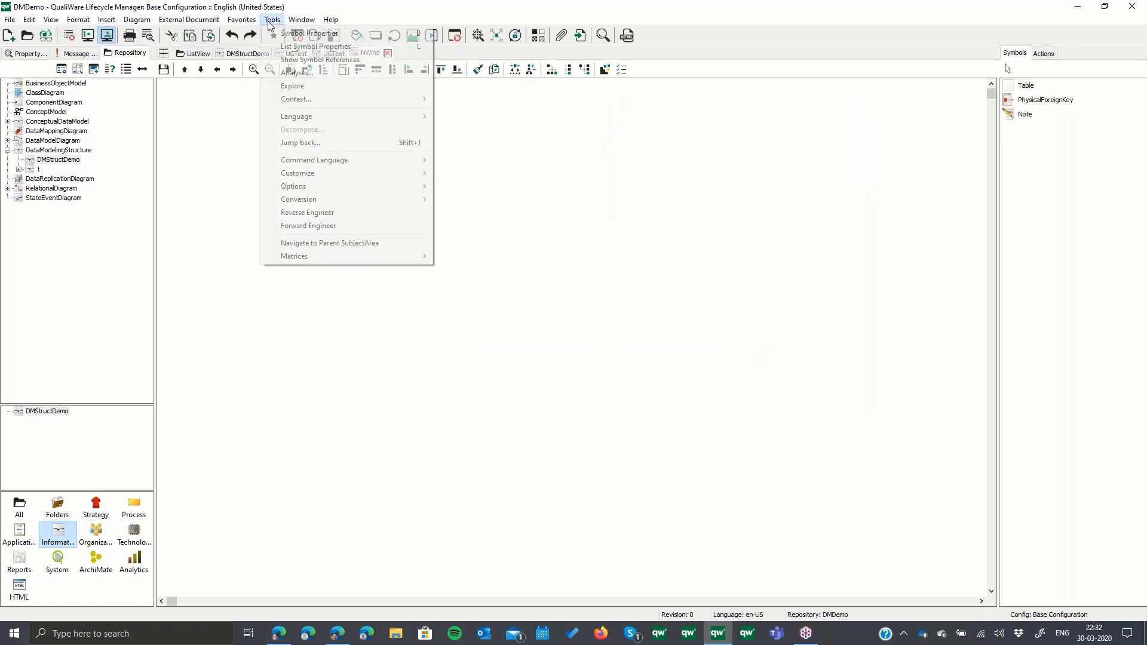
left_click(320, 214)
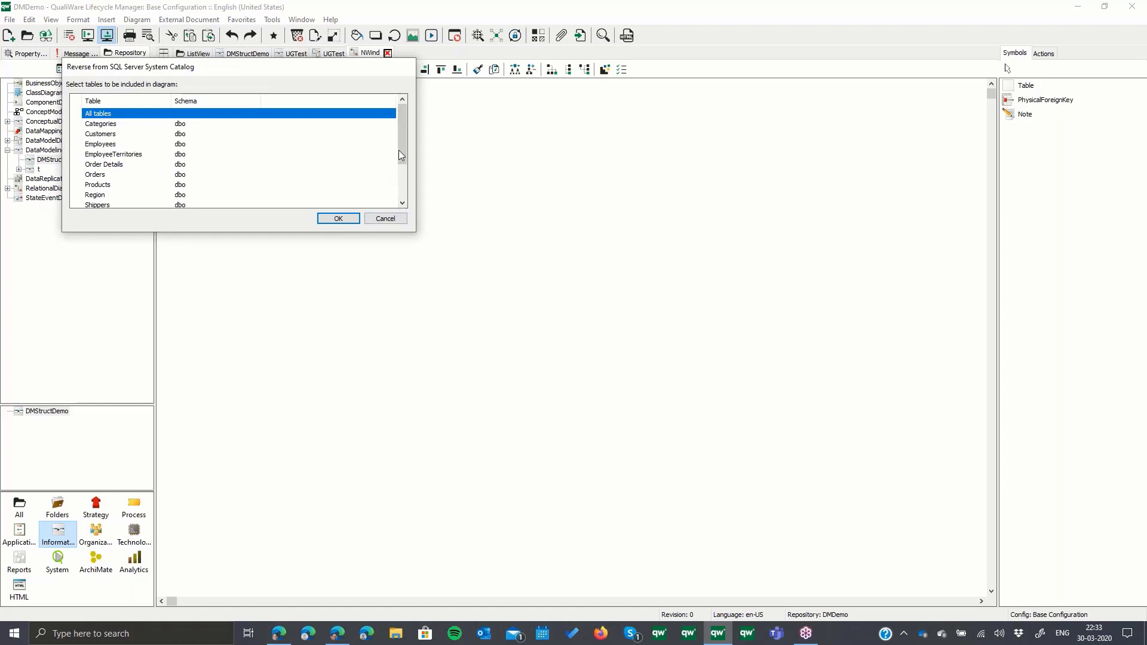
left_click_drag(403, 153, 264, 122)
left_click(338, 218)
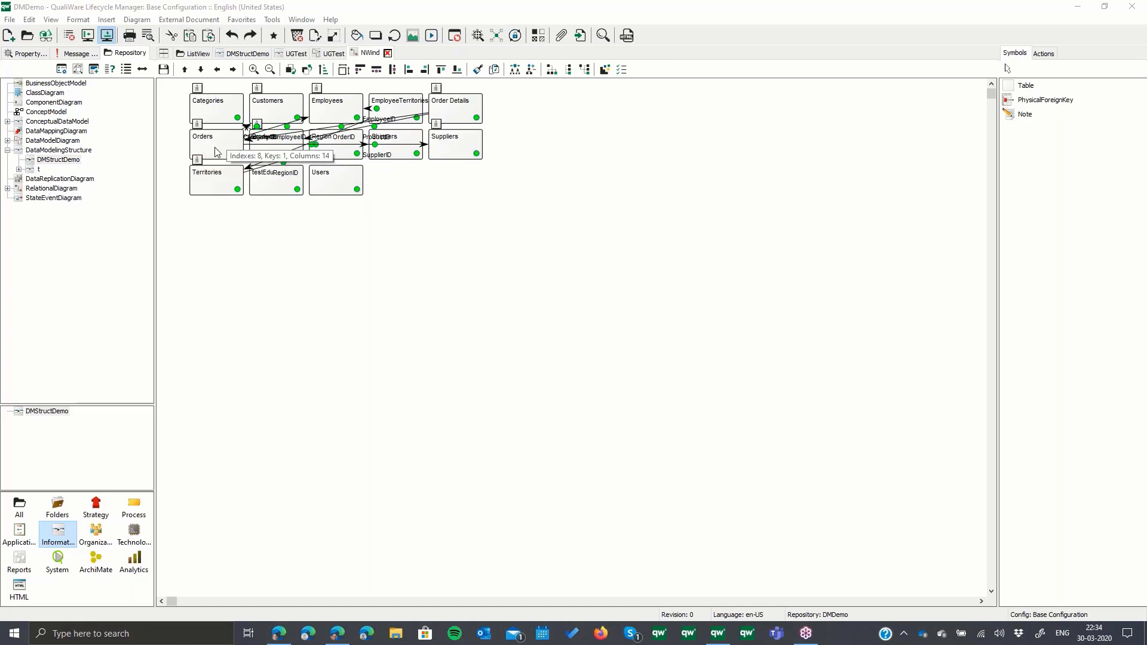
- Move Orders to mid-diagram, Employees below it, EmployeeTerritories below and left of Employees, Territories and Region left of Orders, and testEdu out to the right
left_click_drag(217, 142, 399, 278)
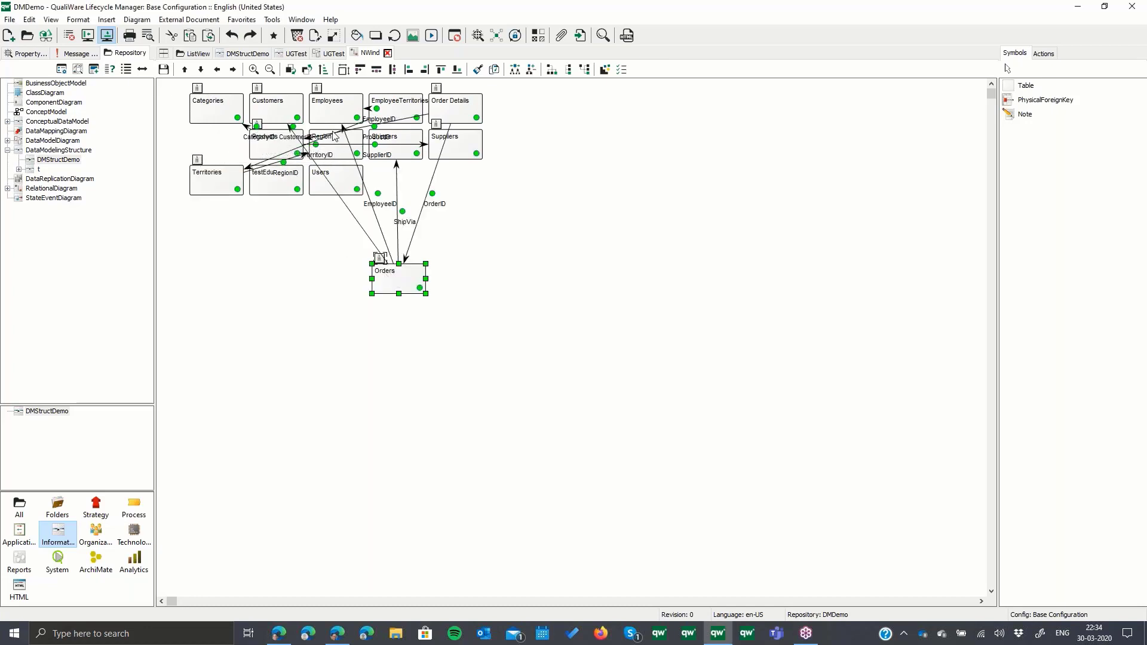
left_click_drag(335, 111, 399, 371)
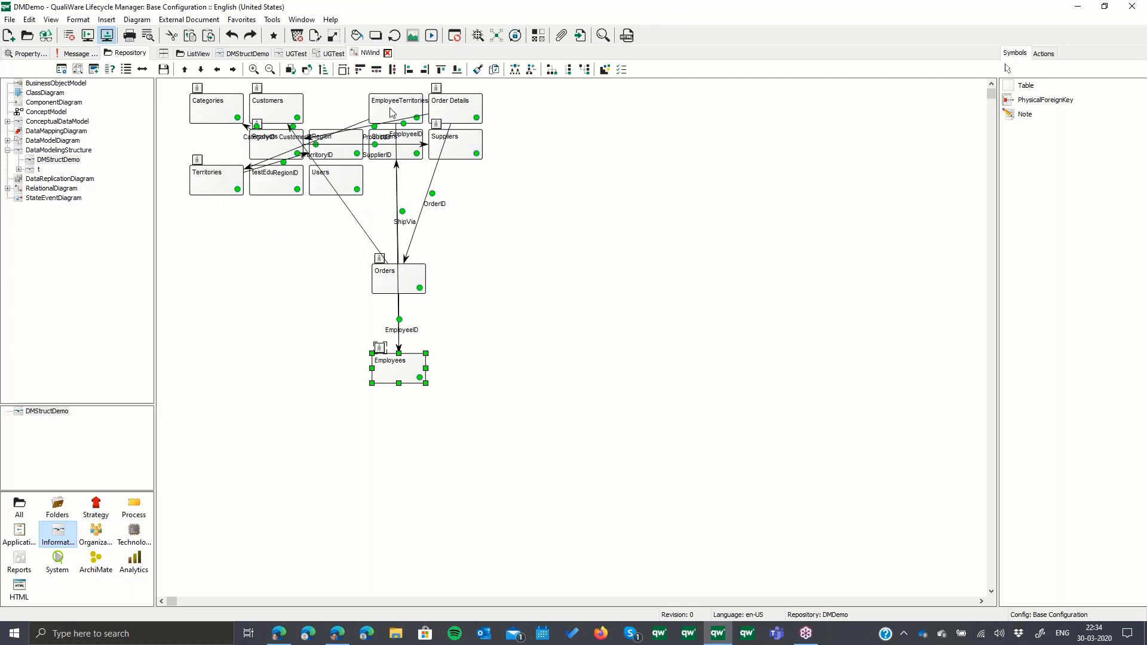
left_click_drag(390, 107, 279, 445)
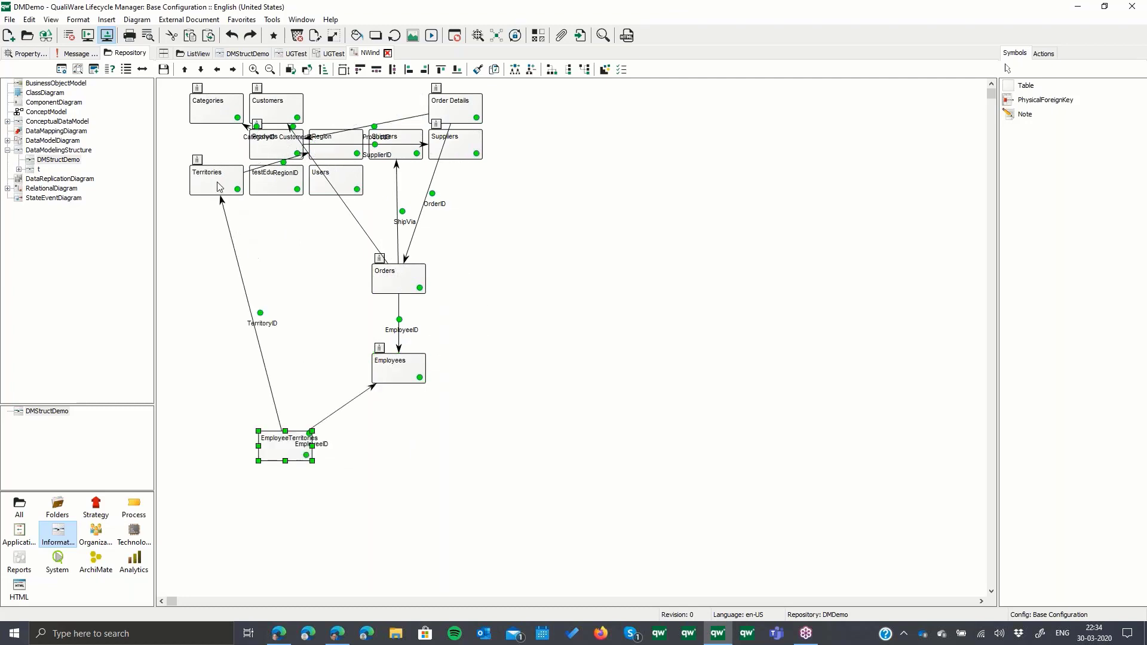
left_click_drag(218, 185, 204, 301)
left_click_drag(339, 154, 301, 299)
left_click_drag(278, 183, 589, 333)
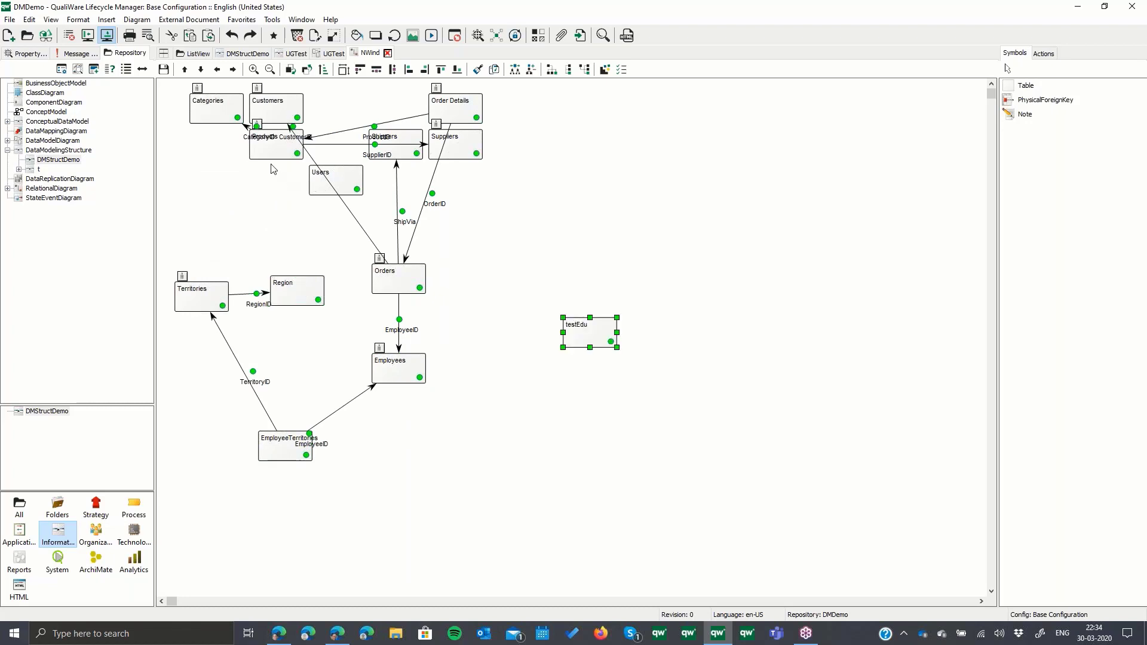
- Spread out Products, Shippers, Users, Customers, Order Details and Suppliers around the related tables so their links are untangled, and save the diagram
left_click_drag(271, 155, 217, 210)
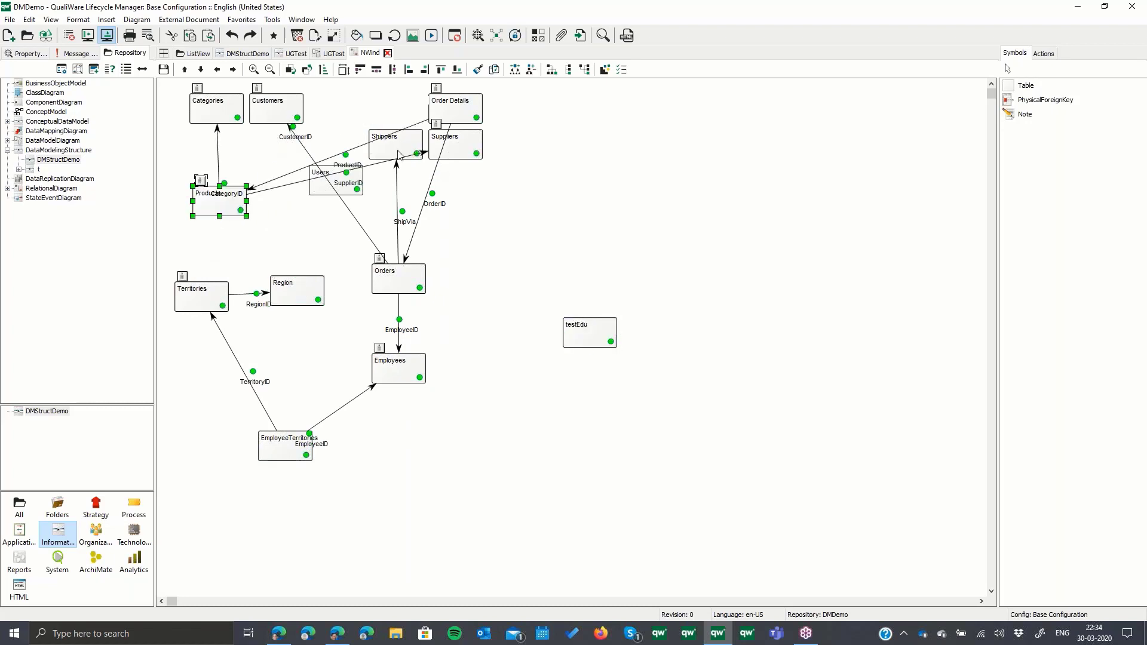
left_click_drag(396, 143, 495, 295)
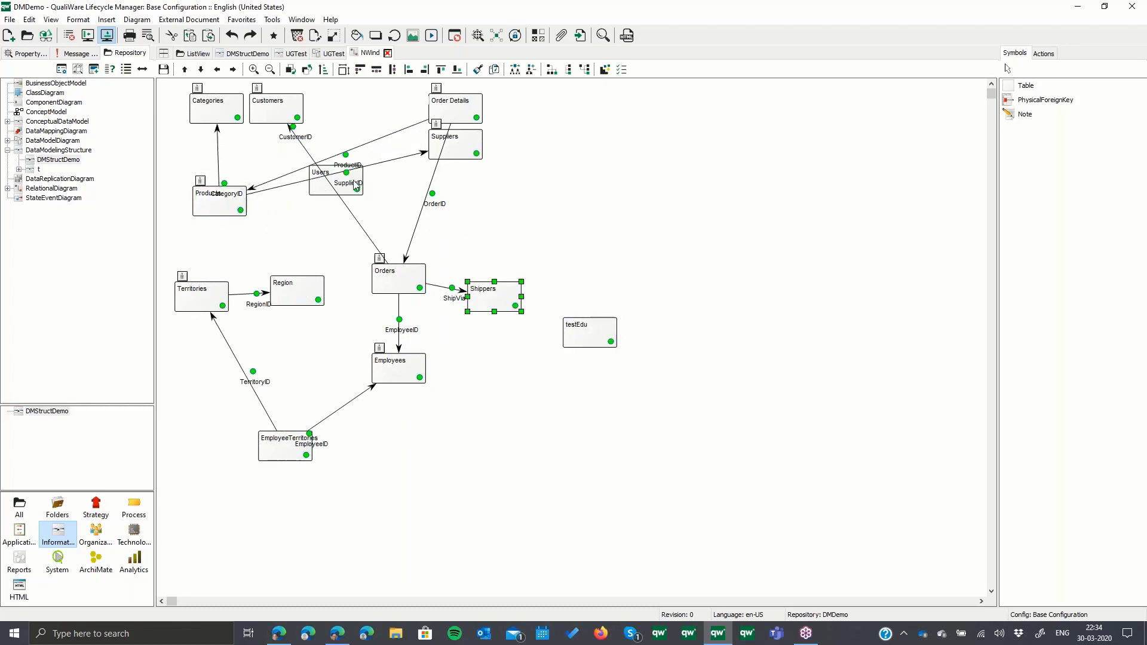
left_click(321, 192)
left_click_drag(320, 192, 544, 464)
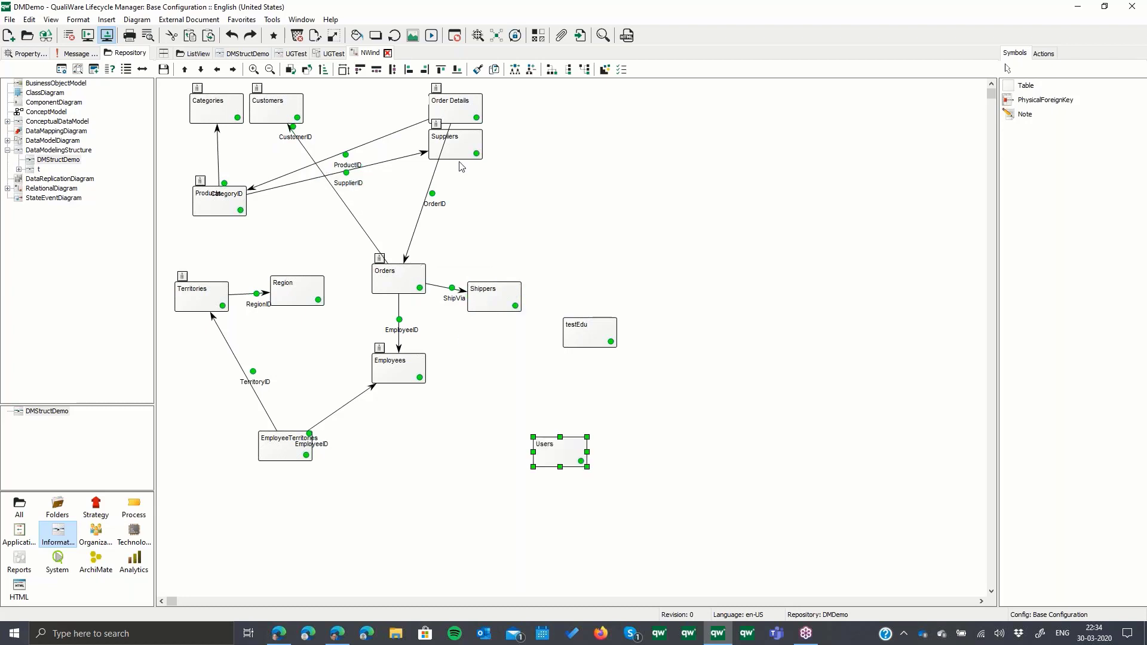
left_click_drag(277, 107, 578, 182)
left_click_drag(447, 102, 359, 110)
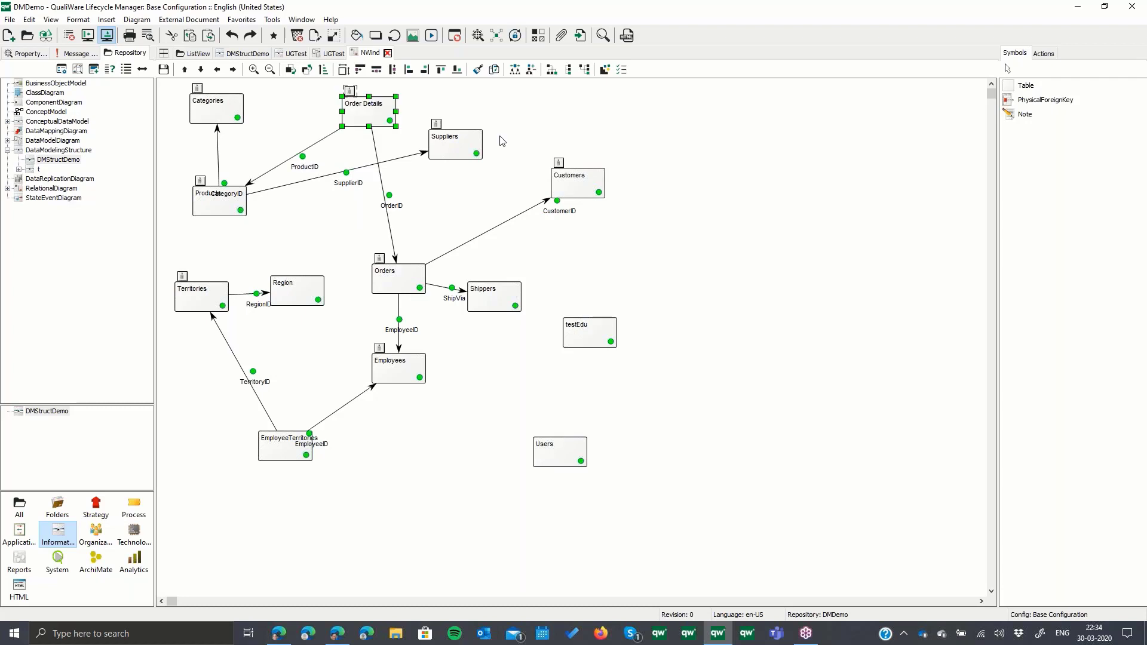
left_click_drag(456, 146, 328, 214)
left_click_drag(374, 112, 445, 112)
left_click_drag(340, 209, 358, 209)
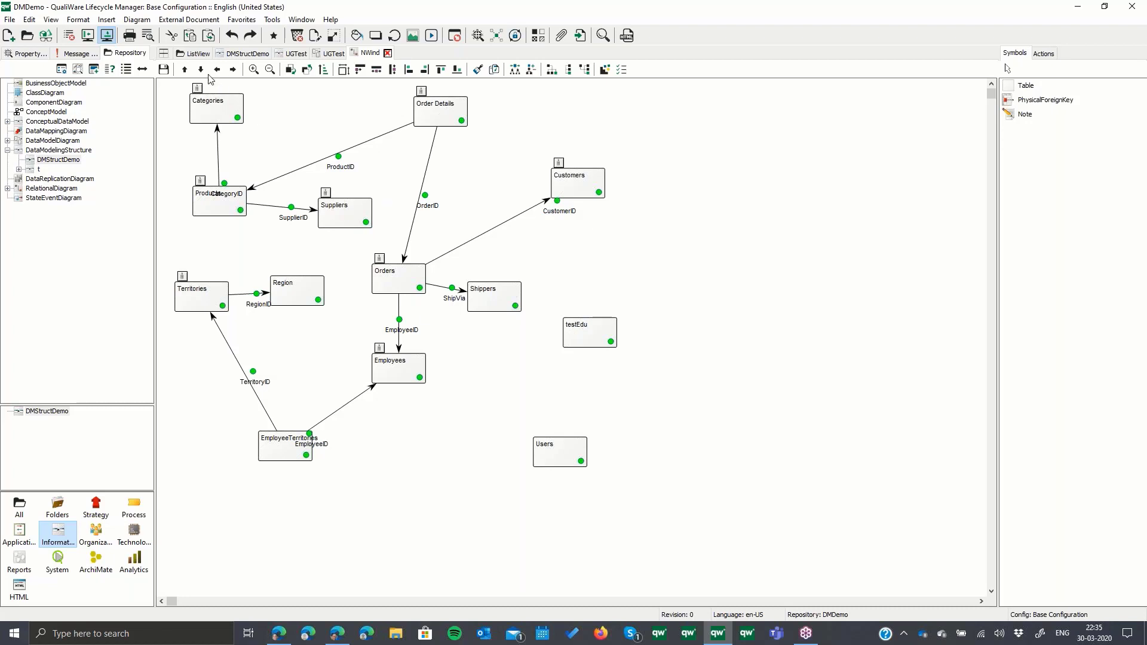
left_click(164, 70)
- Inspect the Orders table's primary key and columns and the EmployeeID column's definition, closing both without changes
right_click(401, 285)
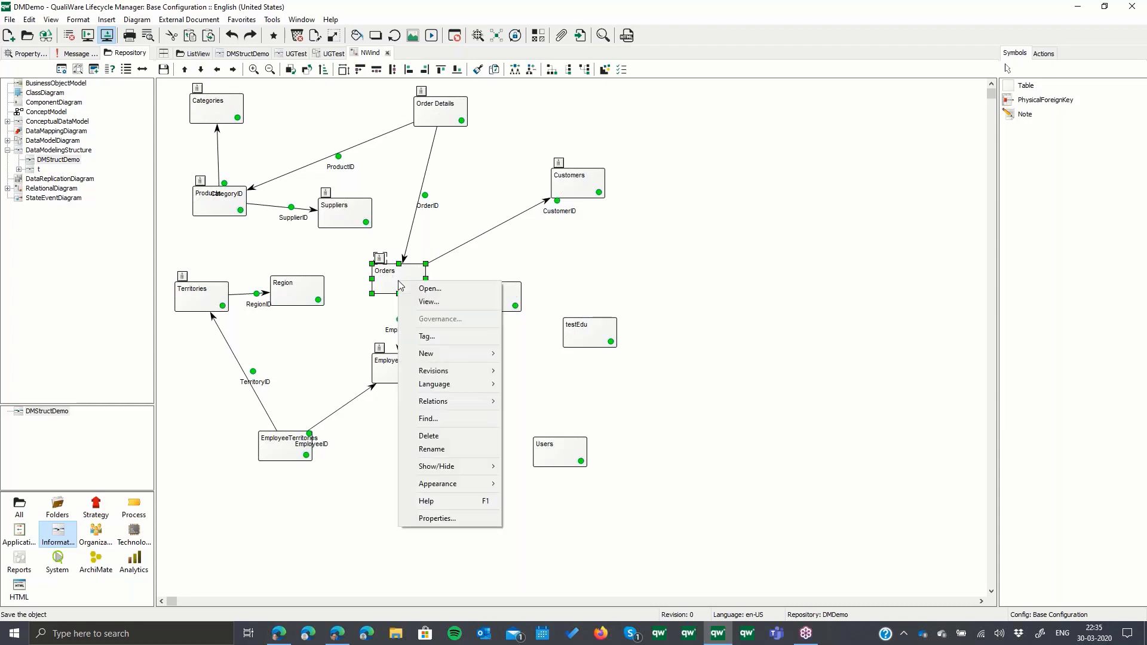
left_click(422, 290)
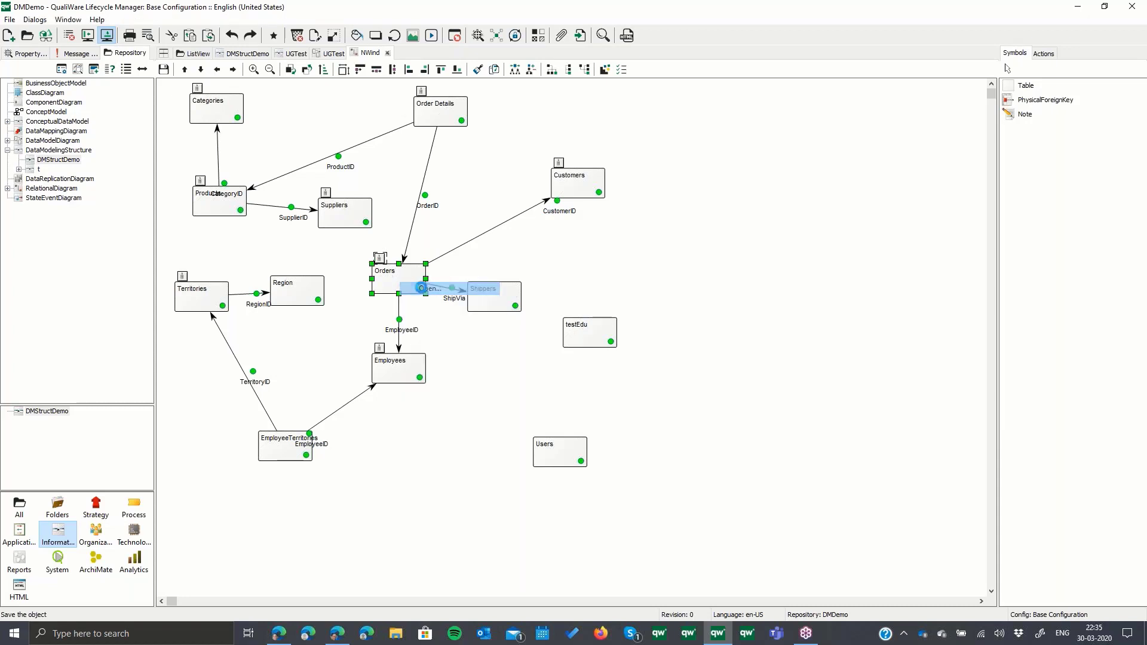
left_click(619, 91)
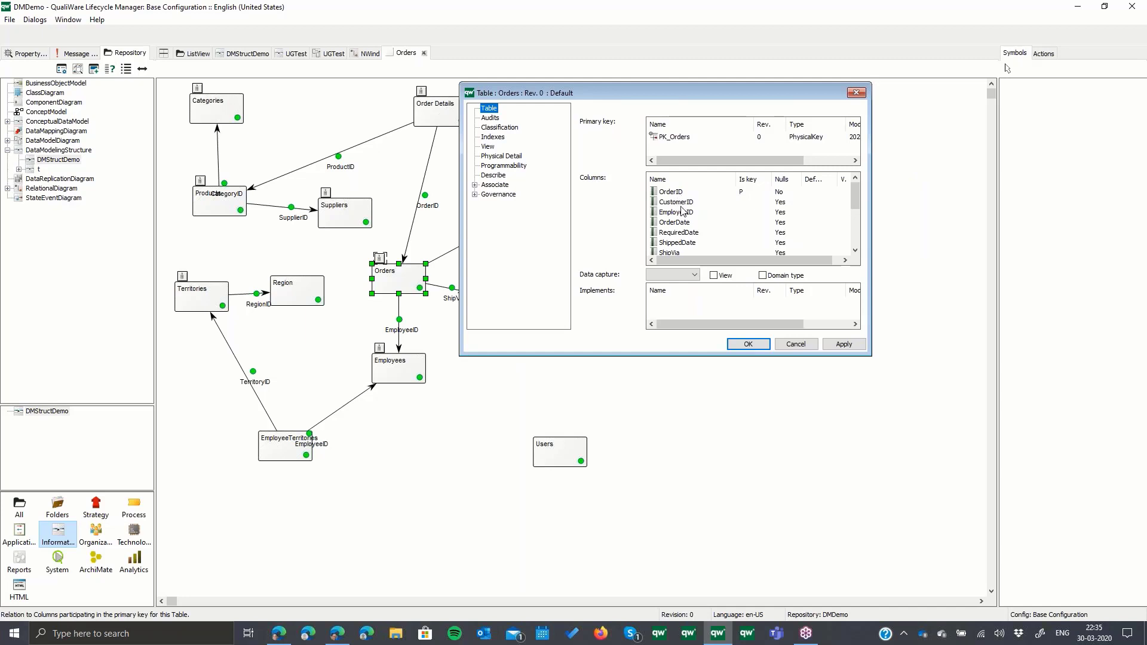
left_click(683, 203)
double_click(681, 212)
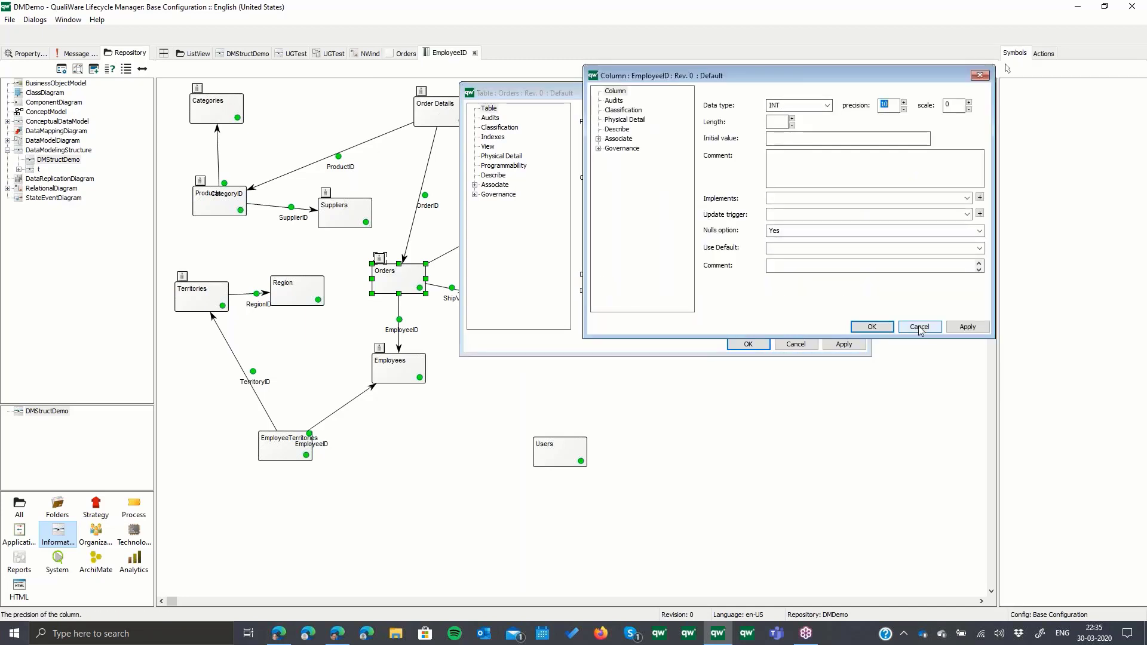
left_click(919, 328)
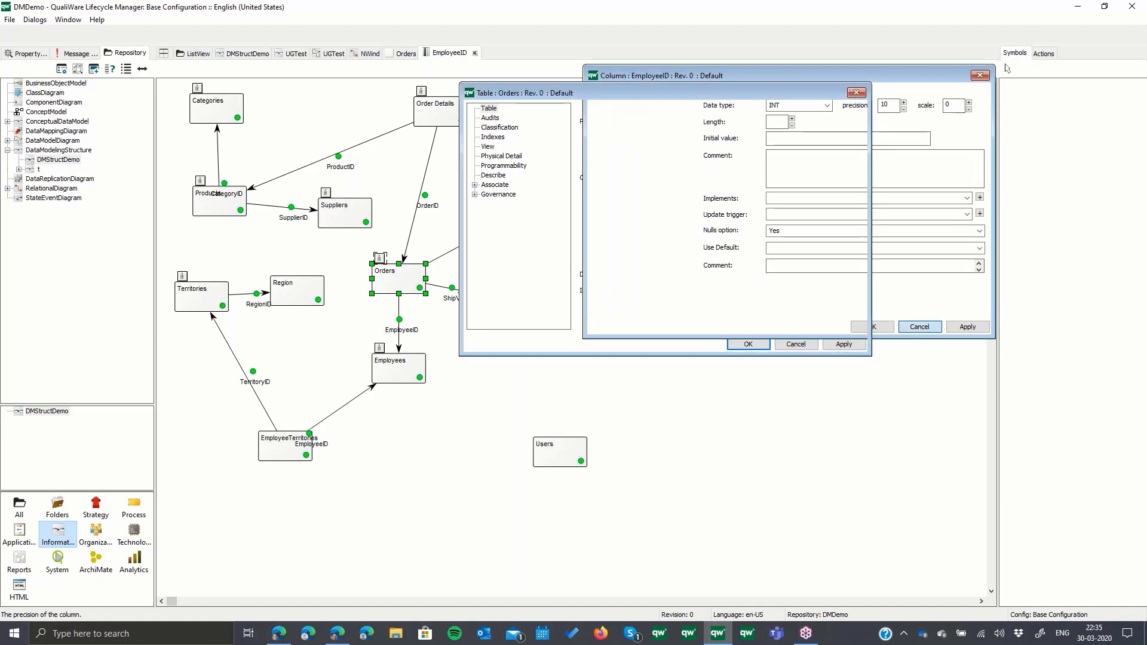
left_click(796, 344)
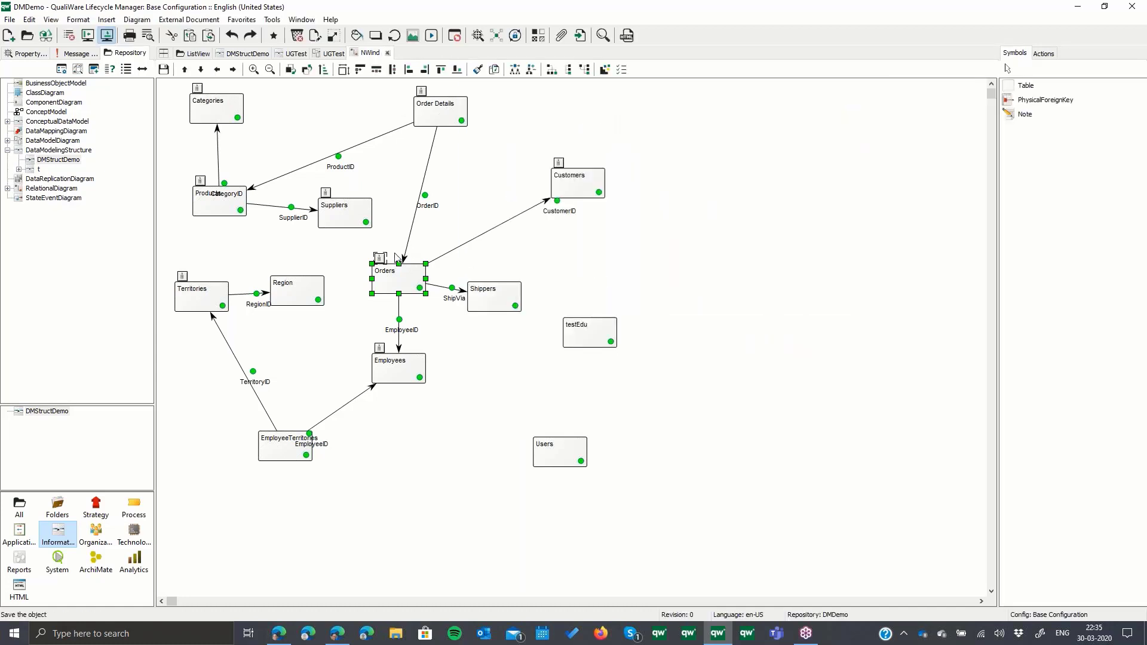
- Inspect the EmployeeID index of the Orders table and close it without changes
mouse_move(379, 265)
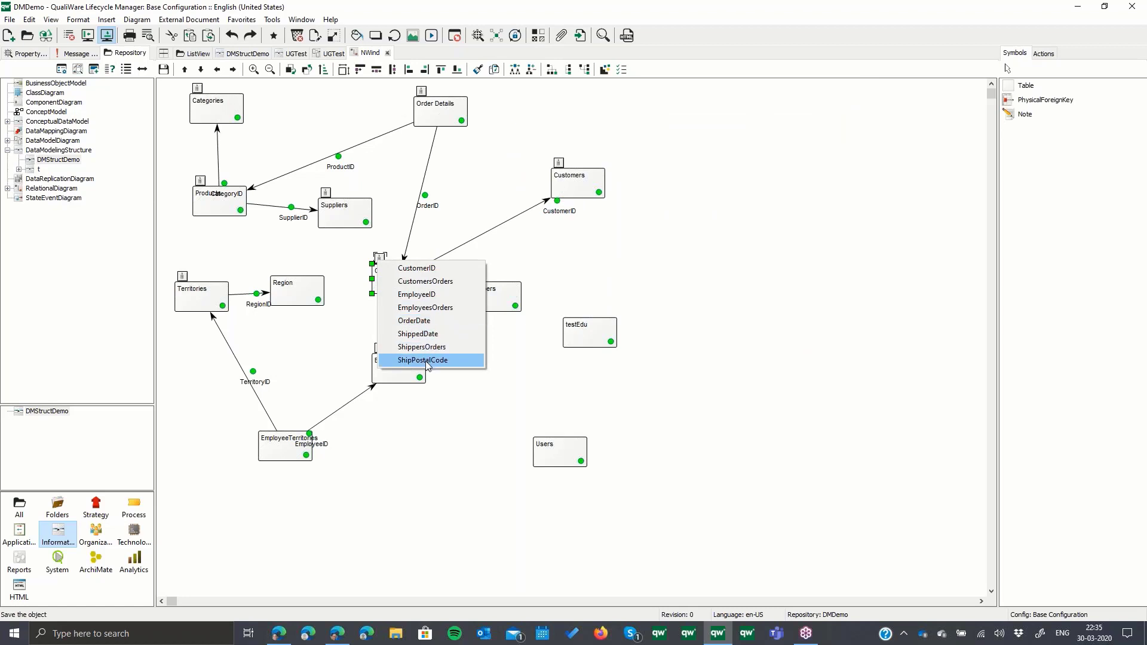
left_click(434, 293)
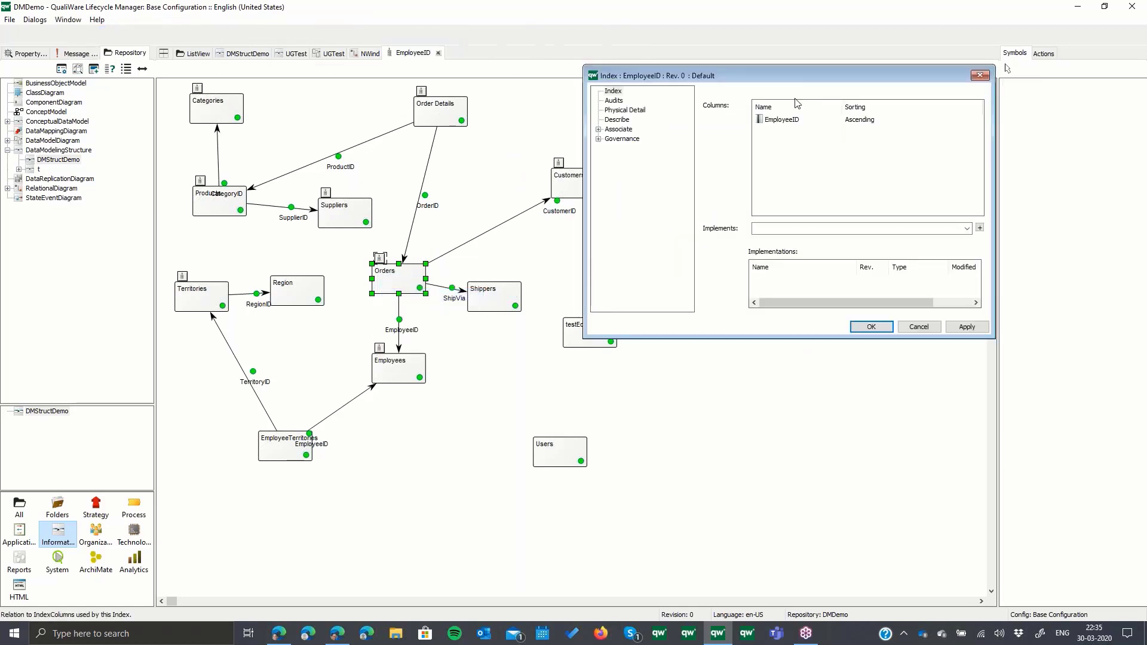
left_click(922, 329)
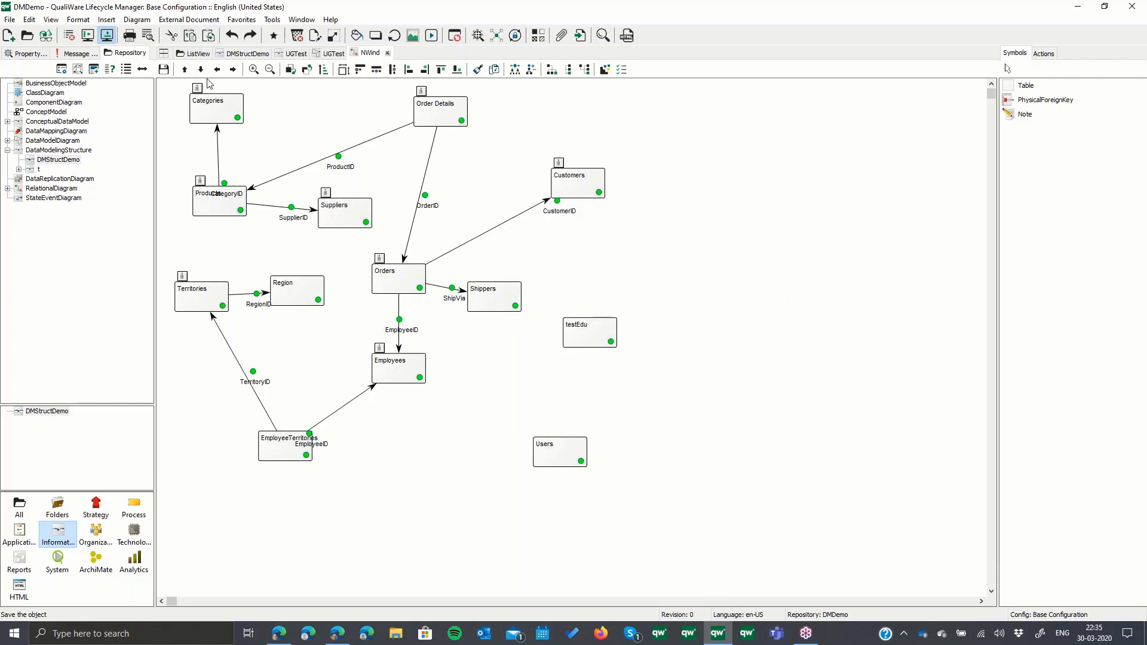
- Open the NWind relational diagram's physical details and examine its data source properties, including the full SqlServerVersion value
right_click(685, 267)
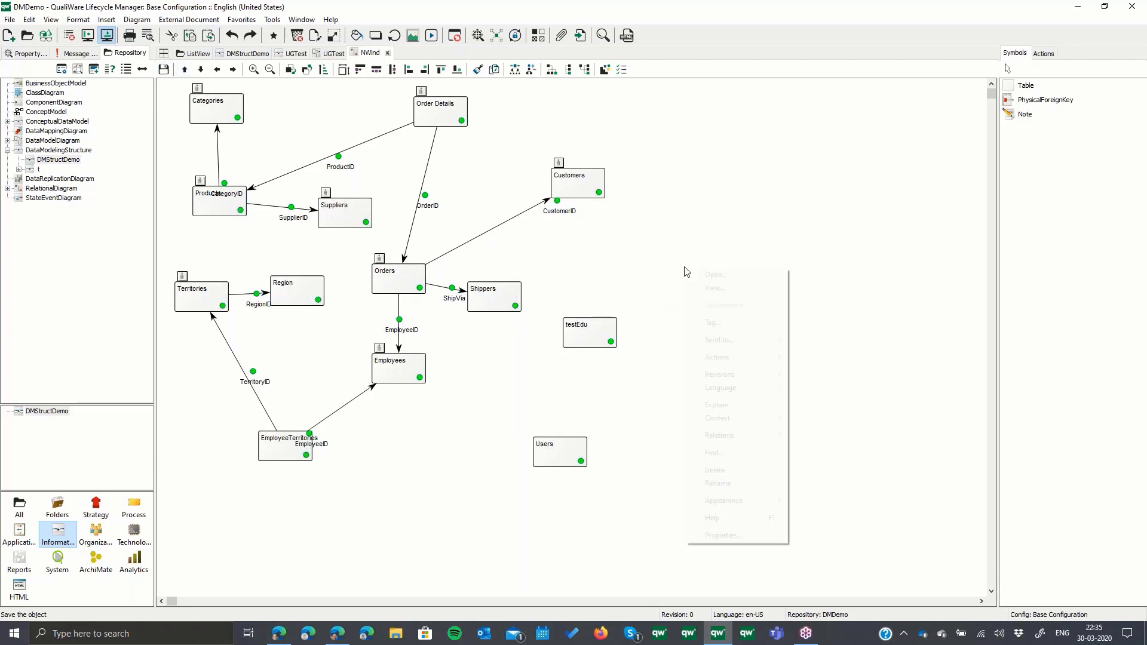
left_click(707, 276)
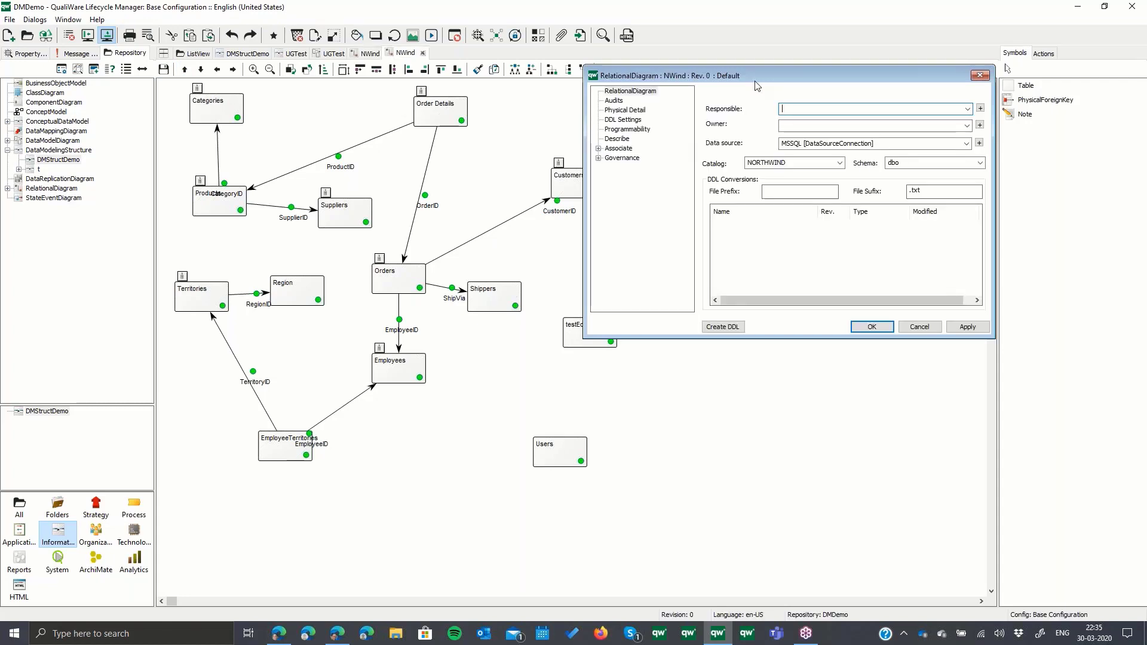
left_click(637, 110)
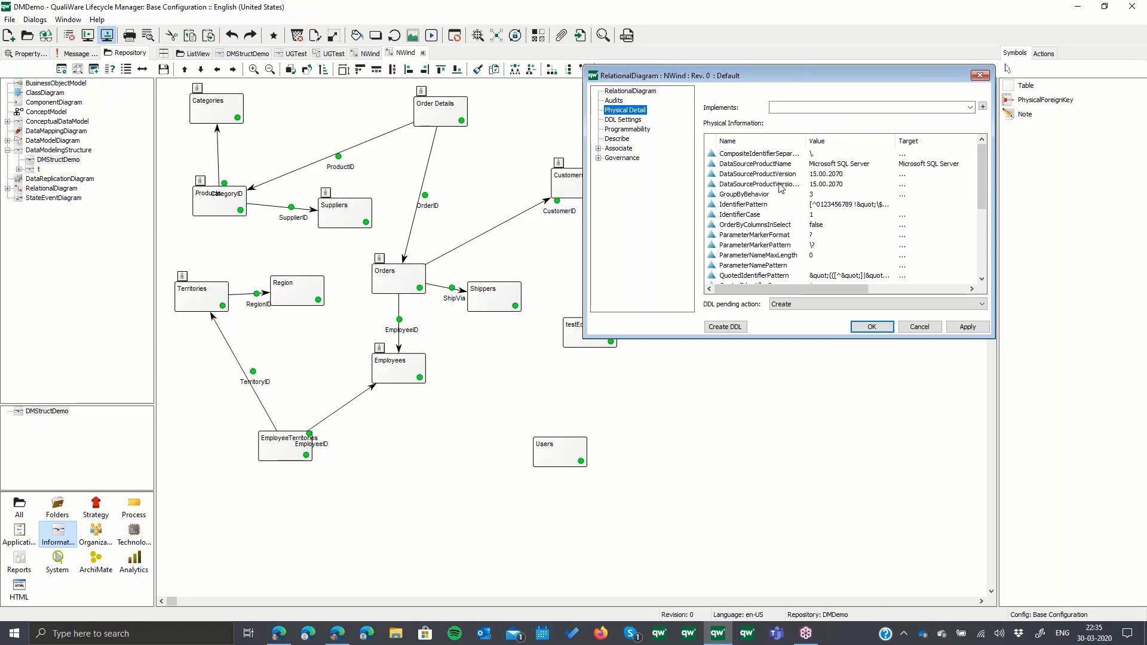
scroll(780, 188, "down", 4)
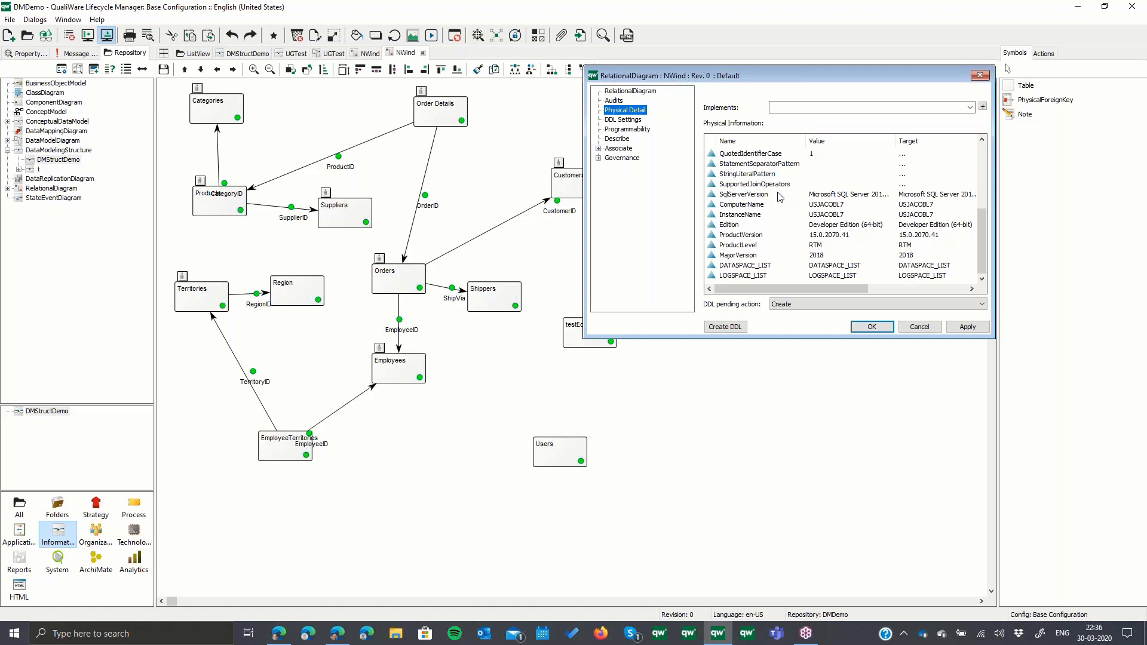
double_click(898, 139)
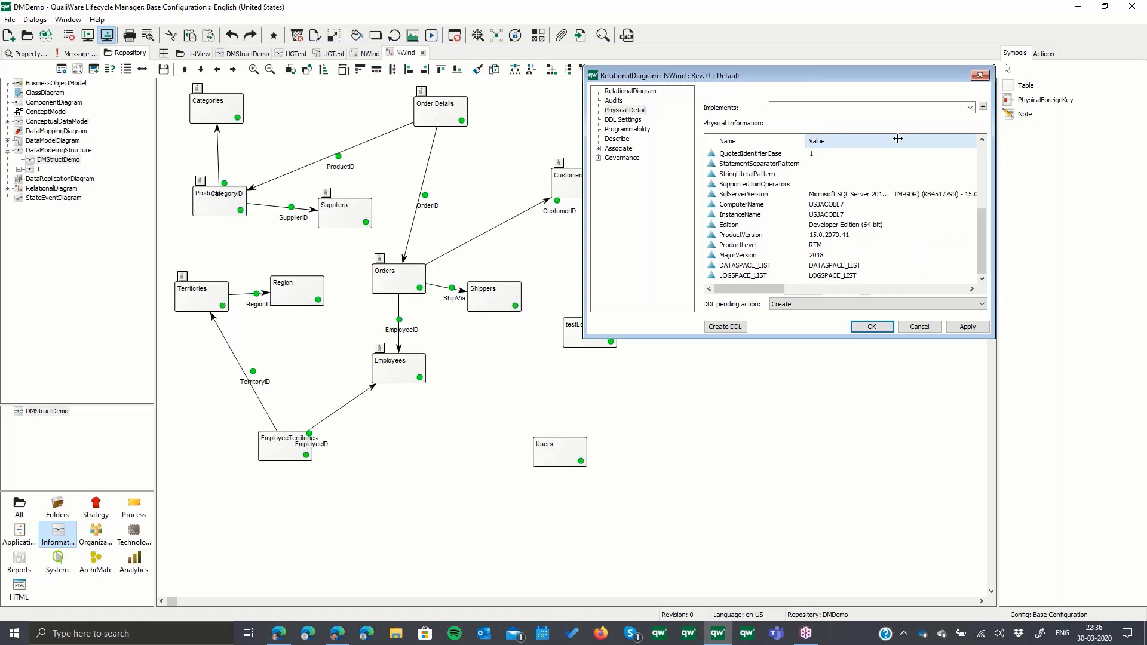
left_click(864, 196)
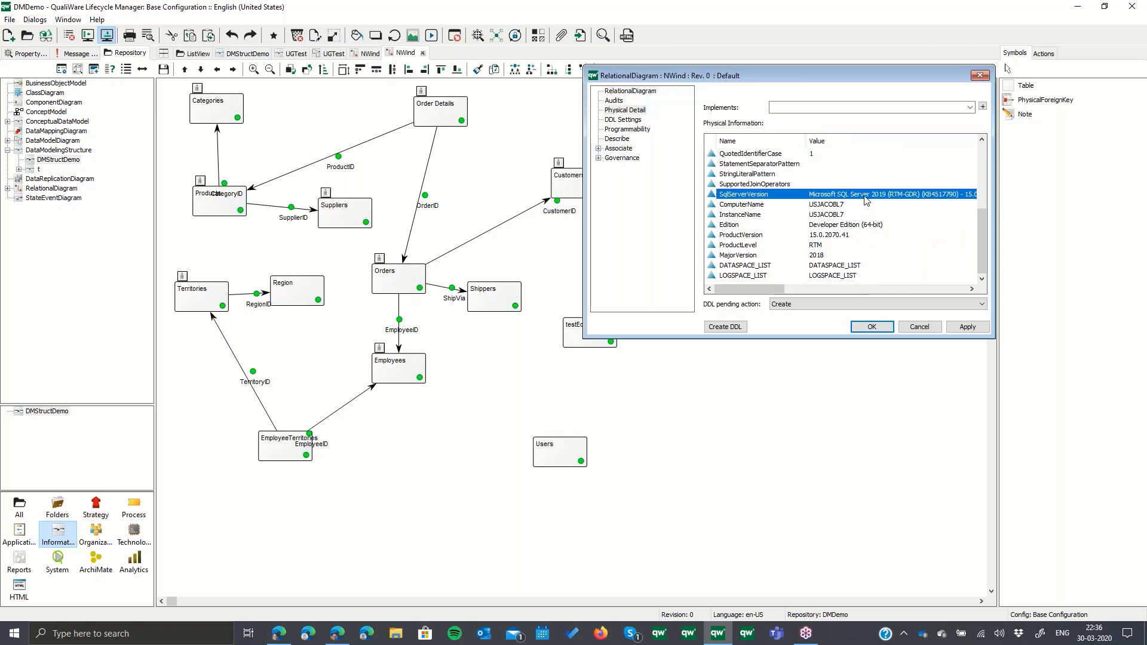
- Open the diagram's DATASPACE_LIST and examine the physical details of its PRIMARY dataspace
left_click(769, 276)
double_click(759, 265)
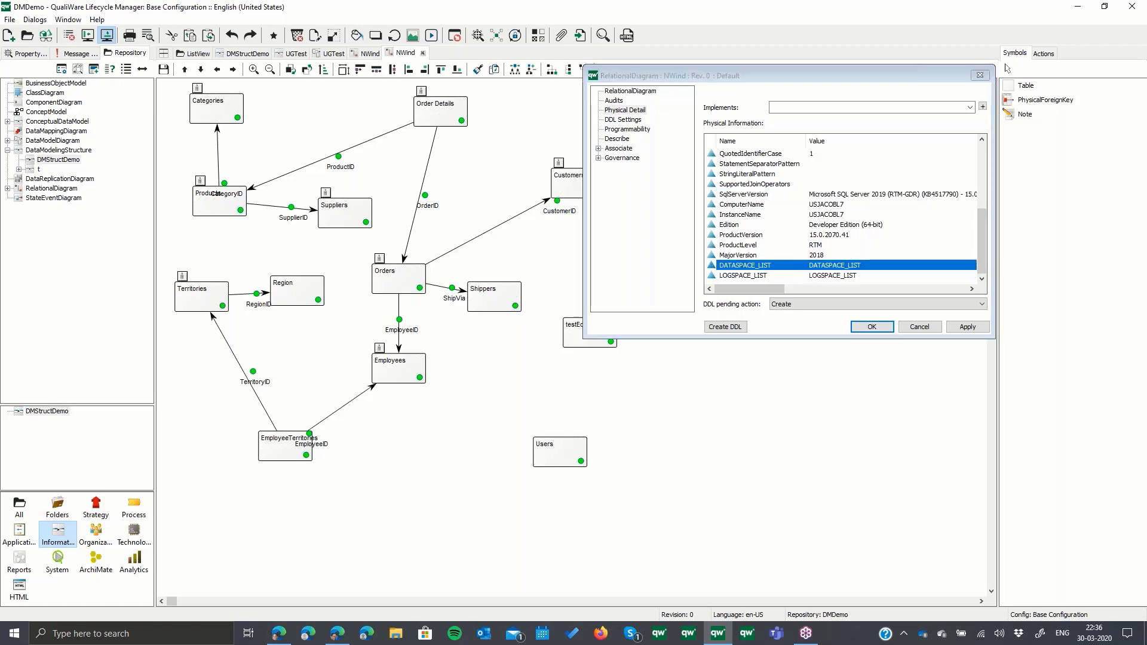
double_click(737, 170)
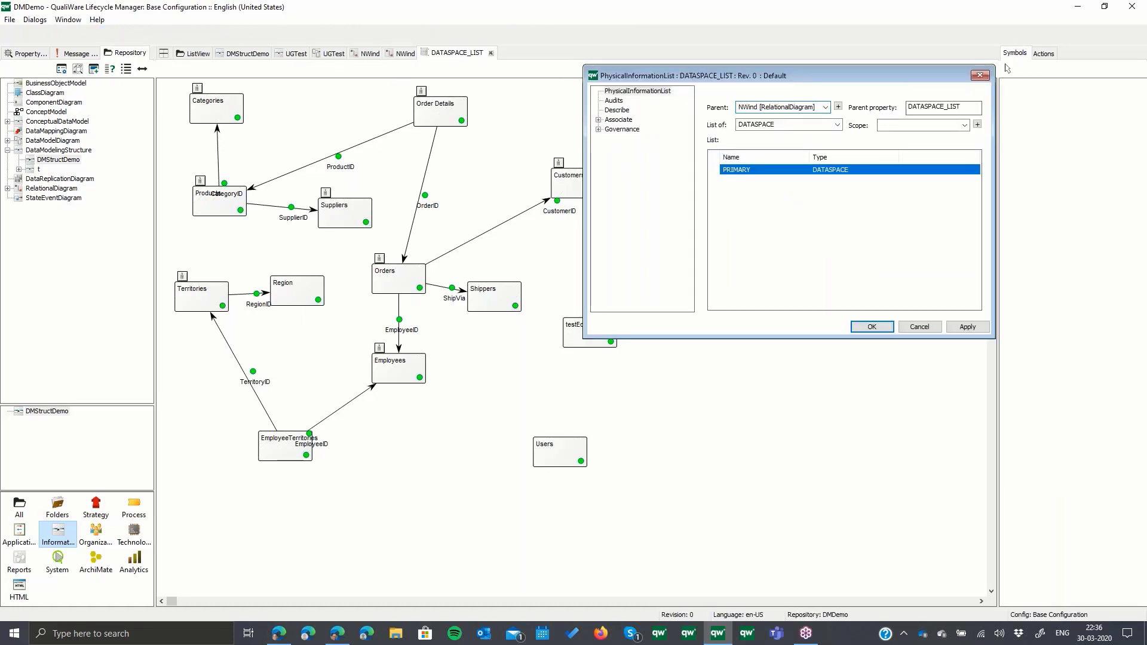
left_click(639, 111)
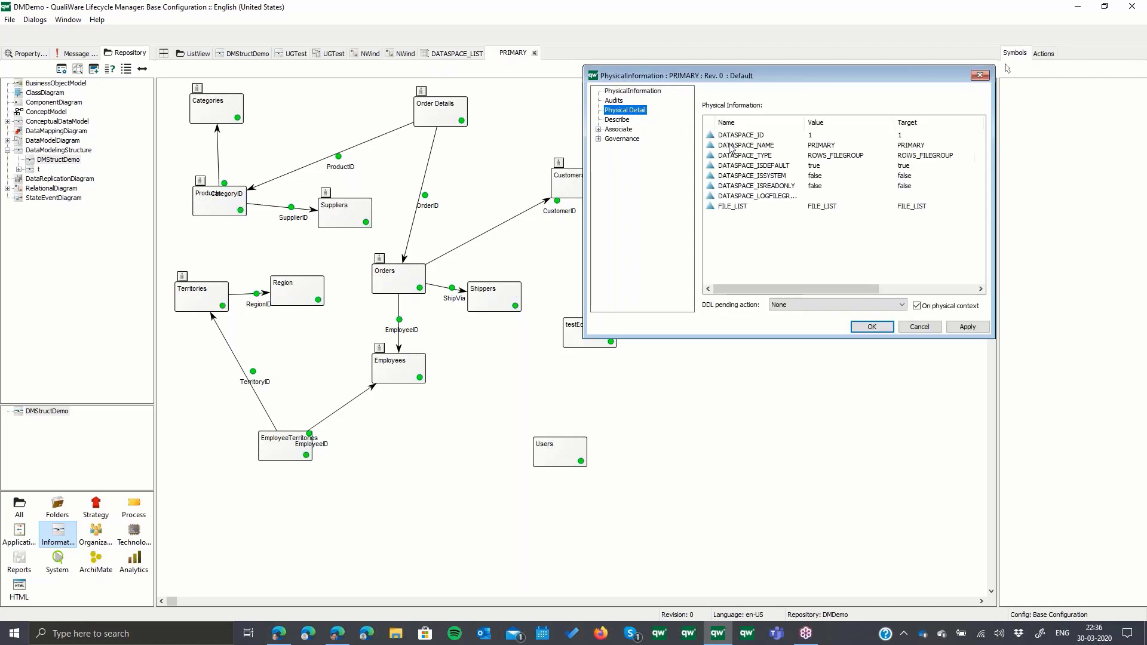
- Examine the NORTHWIND file's physical path in the PRIMARY dataspace's FILE_LIST, and close all the property dialogs without changes
double_click(786, 206)
double_click(754, 172)
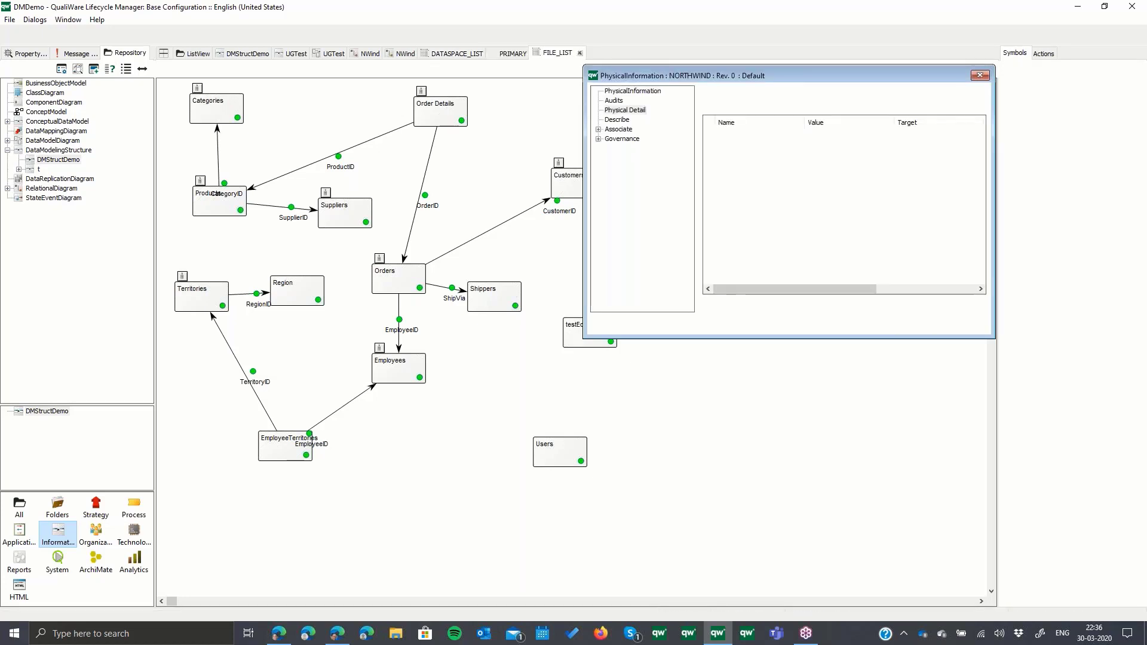
double_click(894, 122)
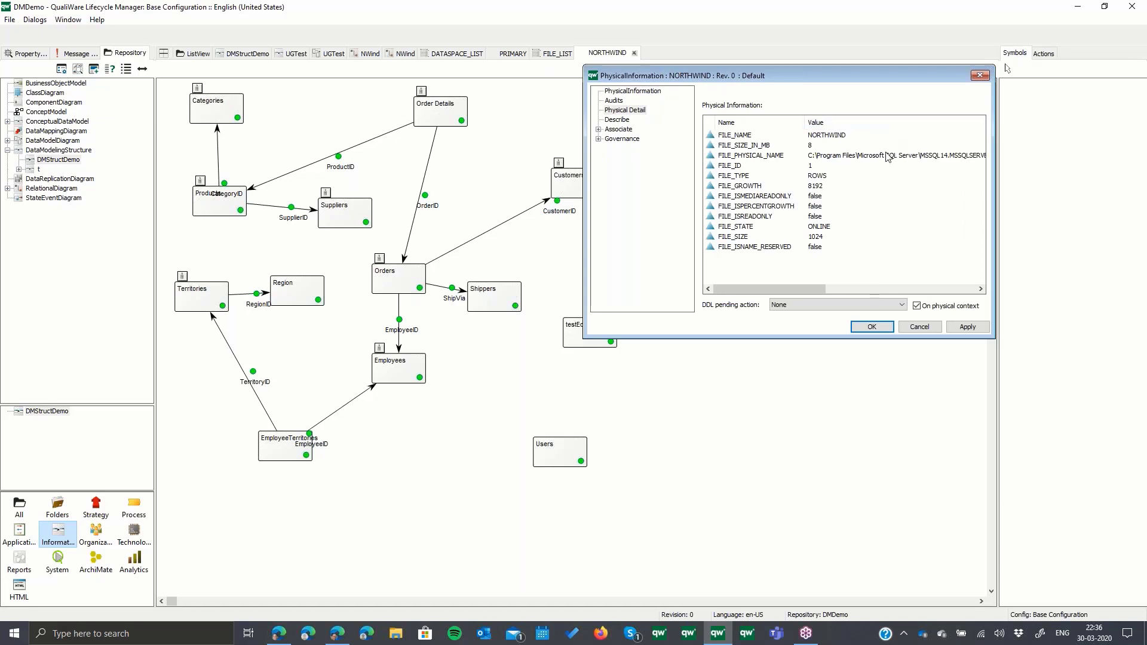
left_click(849, 158)
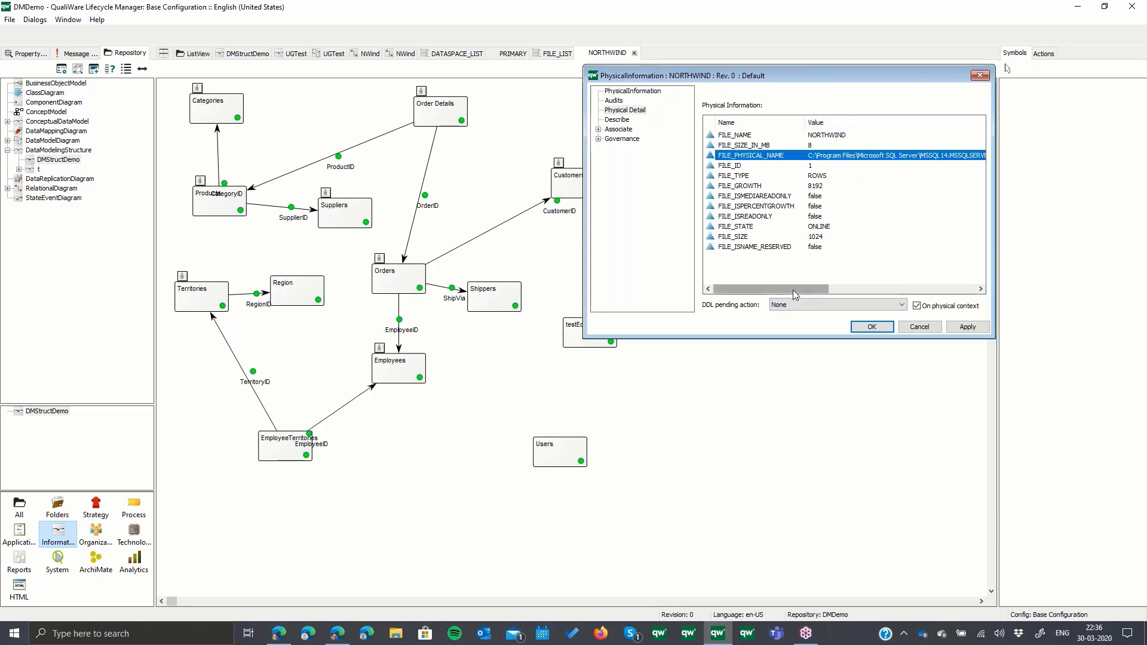
left_click_drag(796, 289, 861, 297)
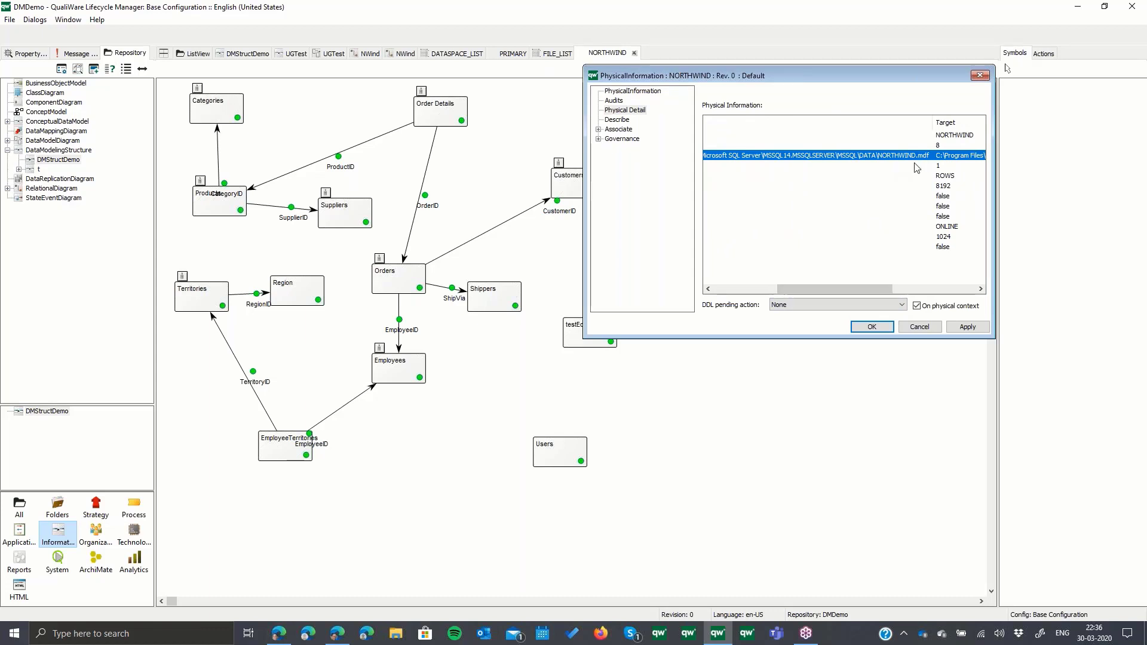
left_click(918, 329)
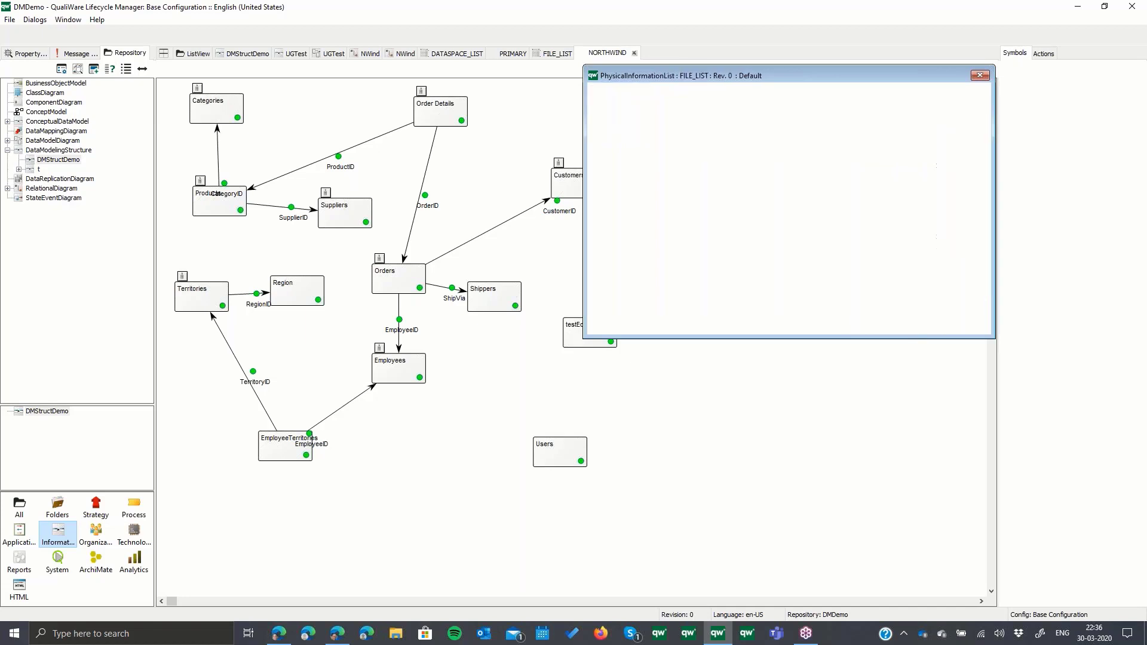
left_click(919, 328)
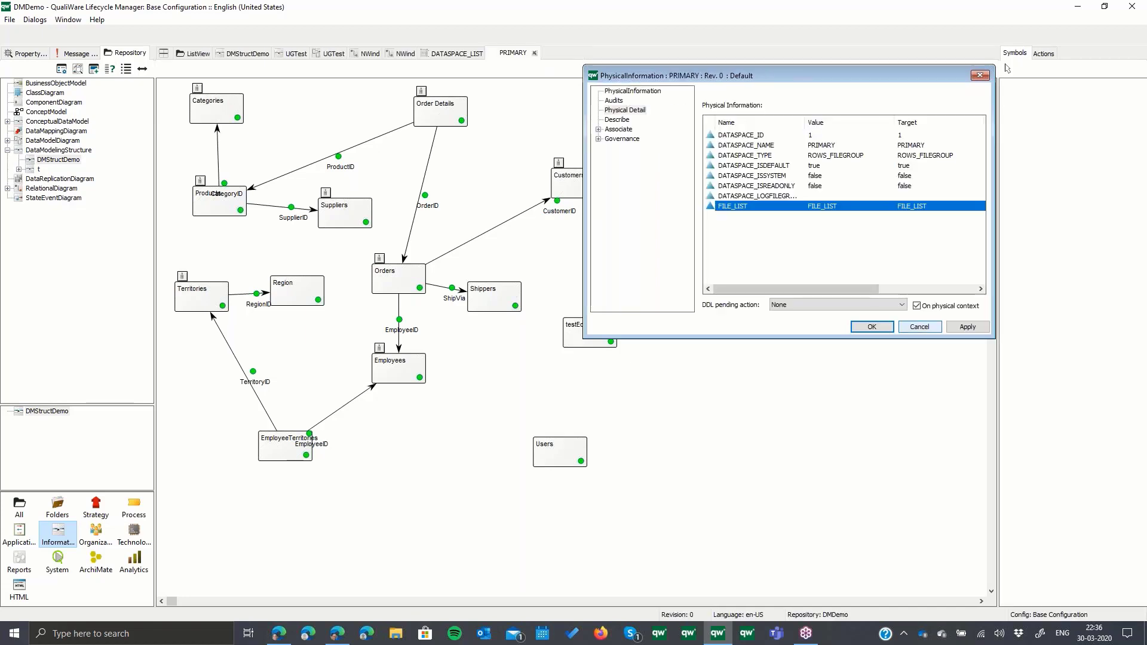
left_click(919, 328)
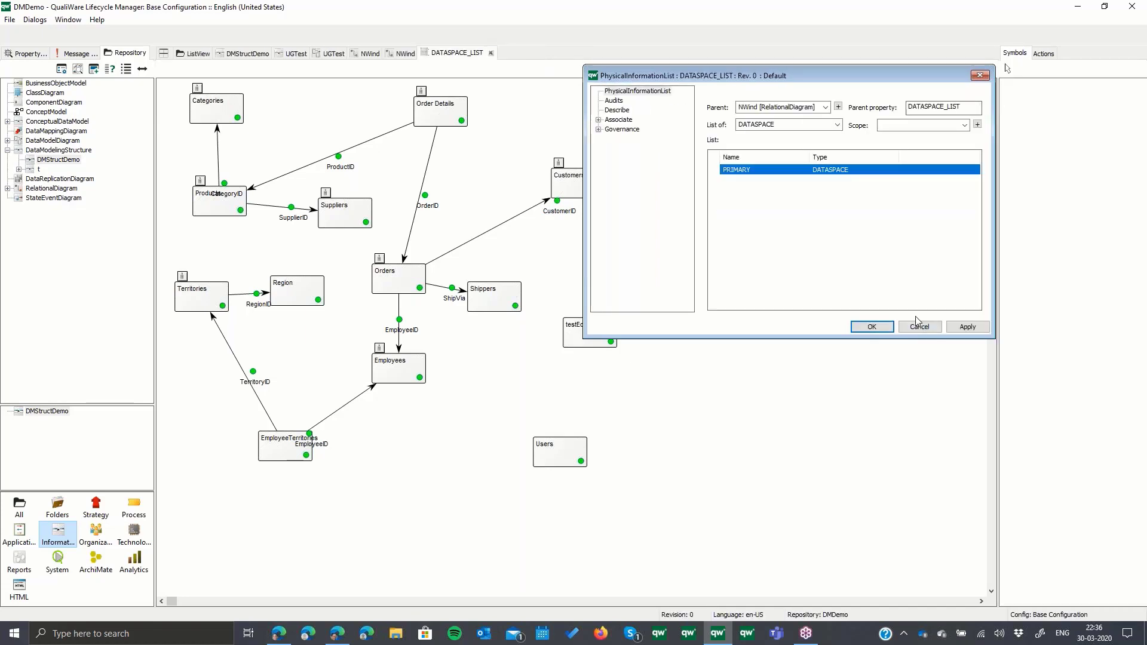
left_click(919, 326)
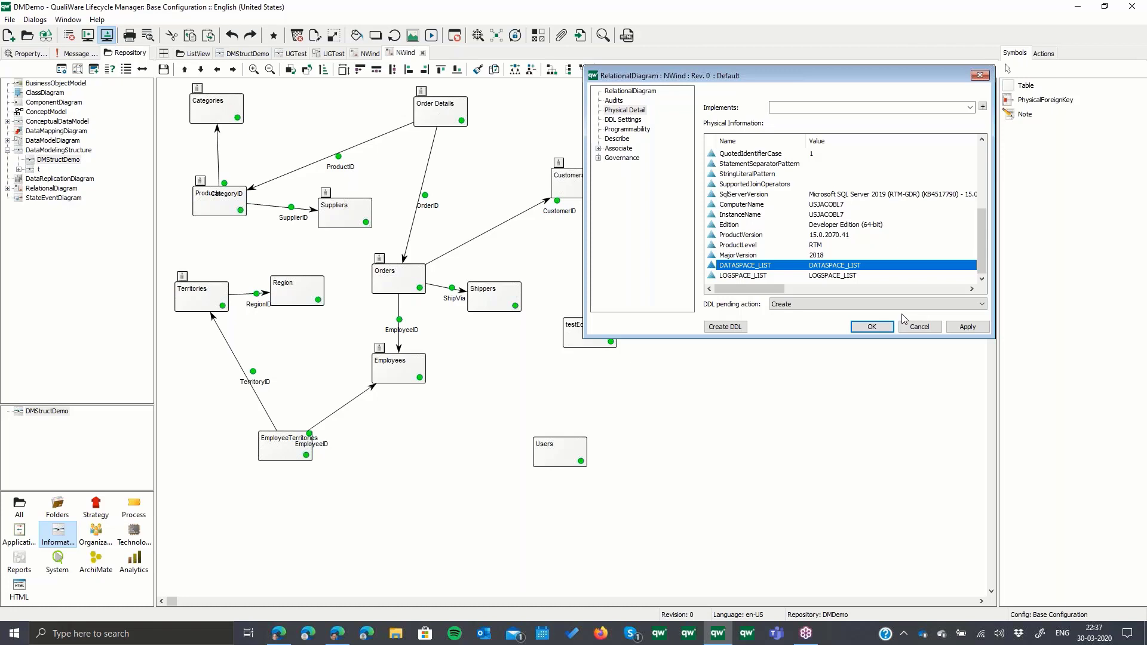
left_click(924, 330)
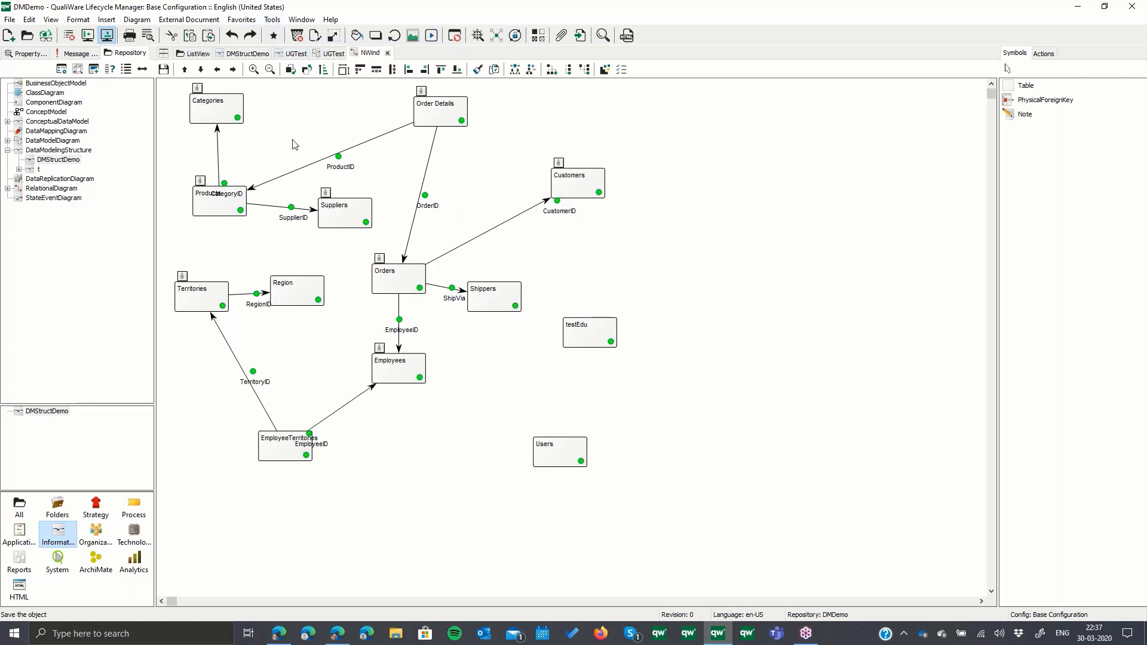
- Convert the NWind physical model to a logical model
left_click(272, 19)
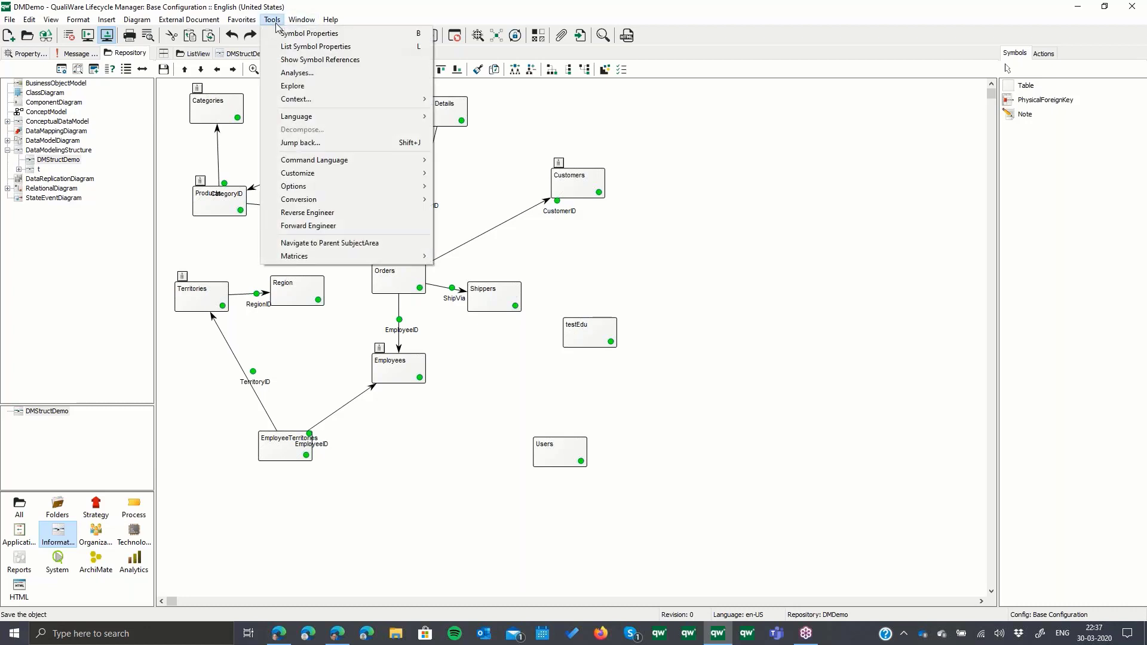
mouse_move(370, 200)
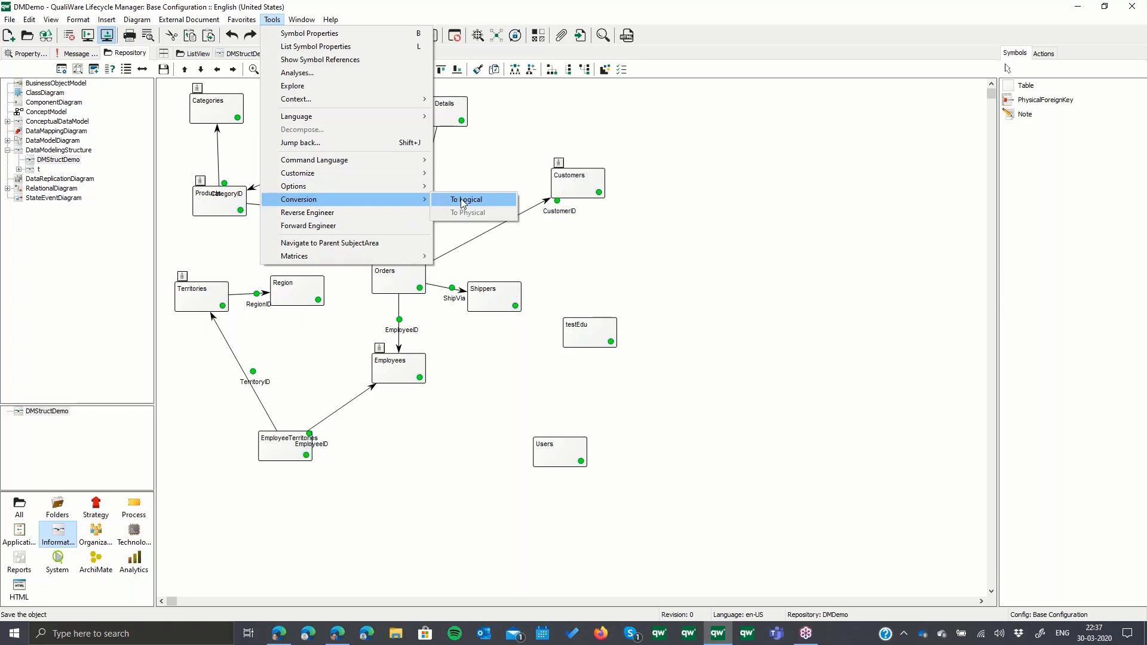
left_click(441, 200)
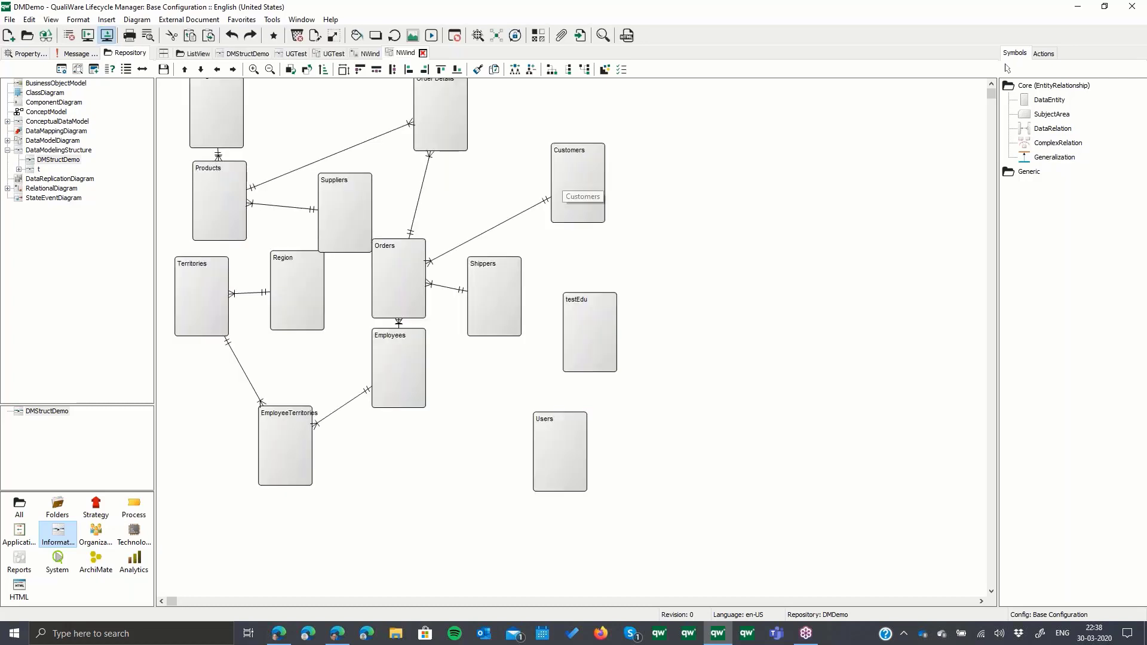
- Shift the whole logical diagram down until Categories and Order Details are fully visible, and move Employees and Orders to separate them
key("ctrl+a")
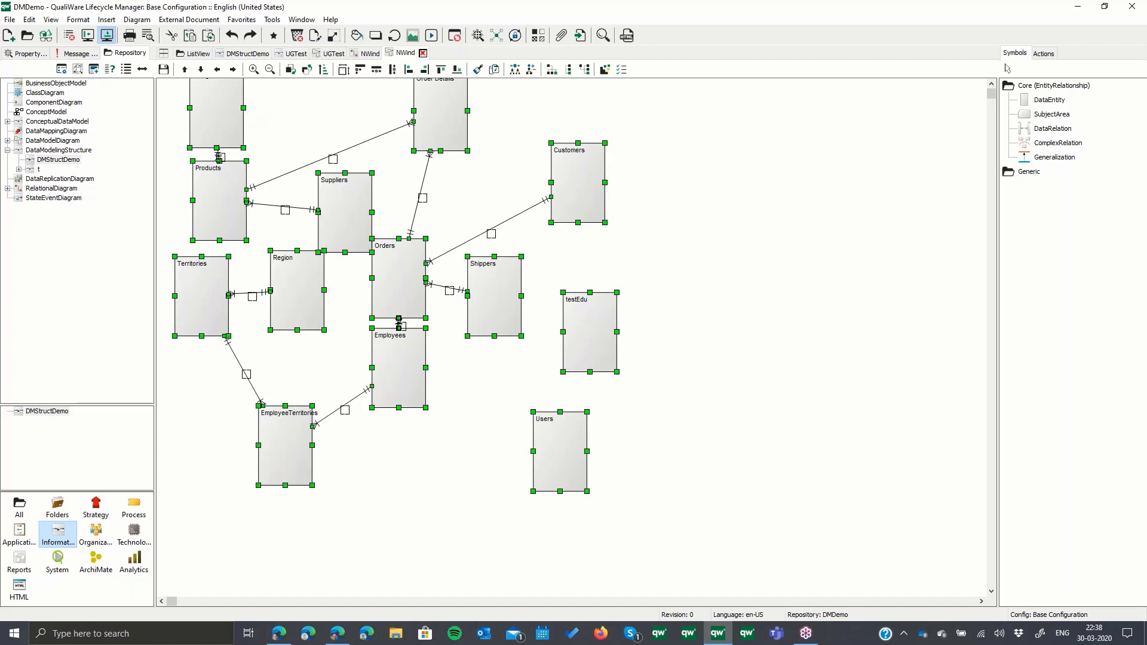
left_click_drag(231, 114, 246, 142)
left_click(780, 210)
left_click_drag(415, 404, 430, 461)
left_click_drag(404, 320, 418, 336)
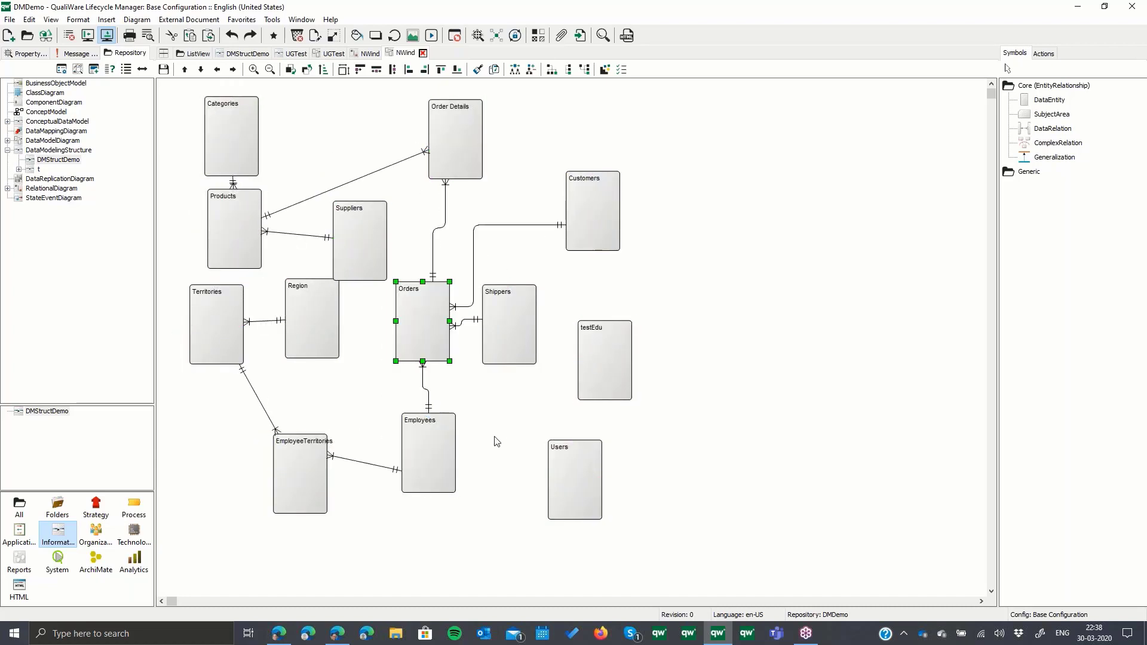
left_click(519, 437)
- Open the Orders entity's classification properties and set its Information Classification to Classified
left_click(422, 309)
right_click(421, 309)
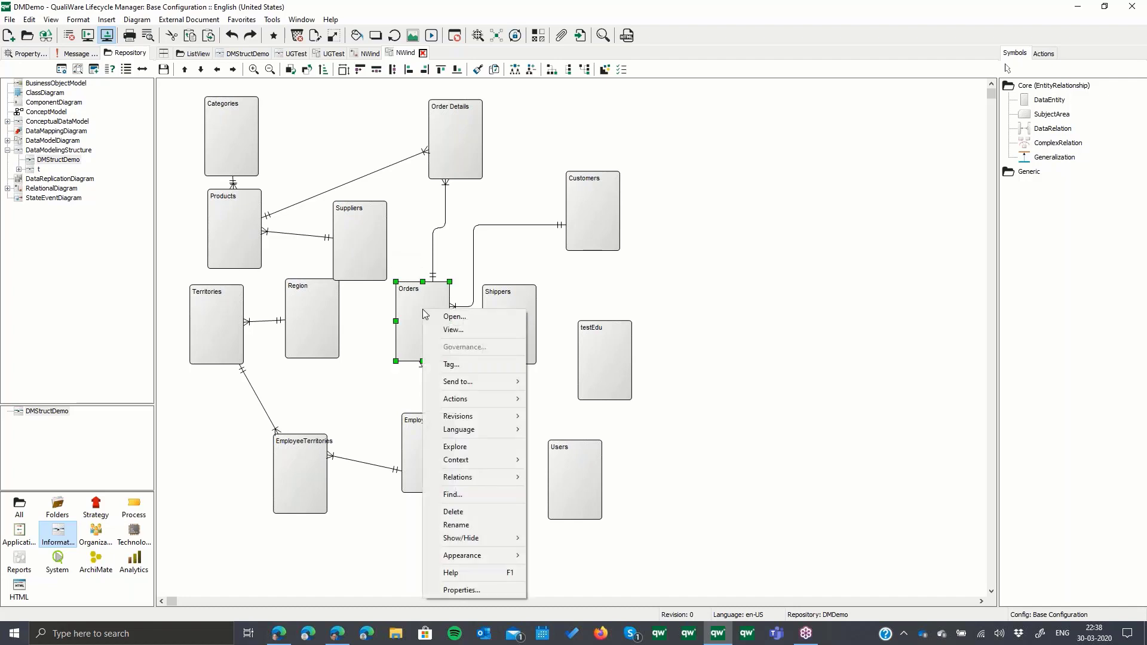
left_click(457, 317)
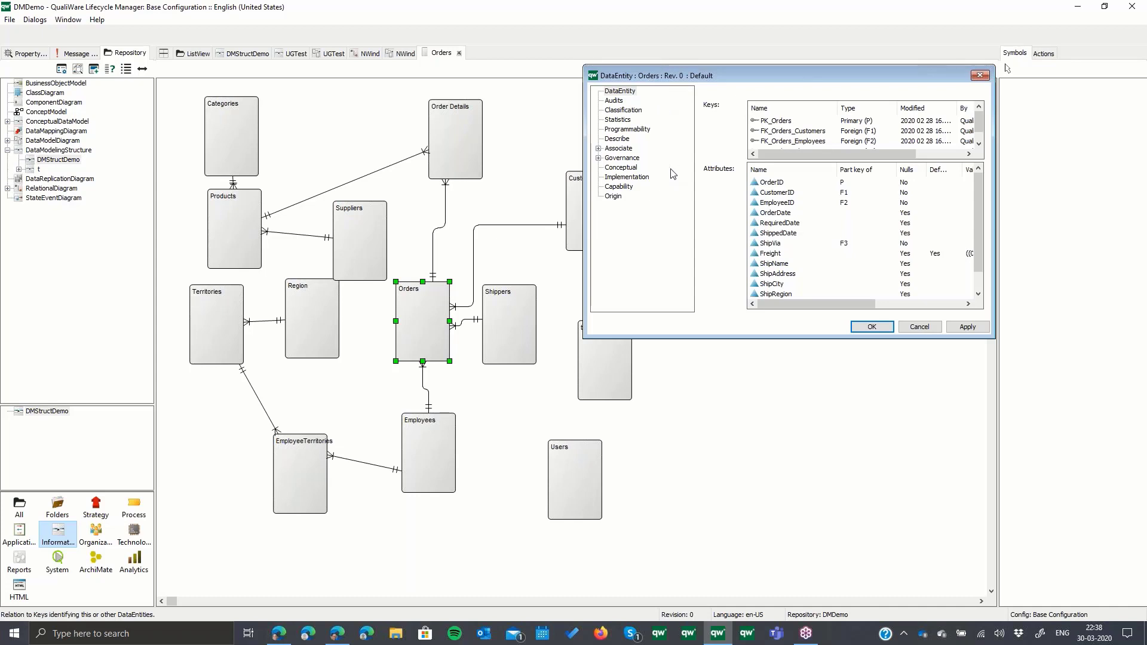
left_click(632, 112)
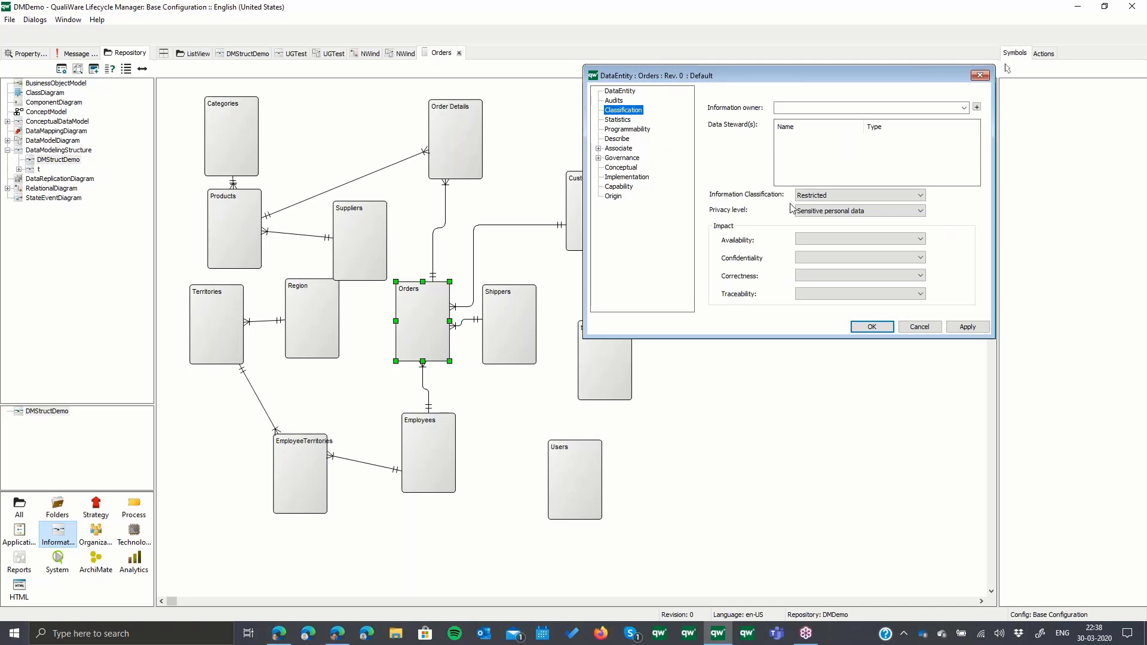
left_click(845, 197)
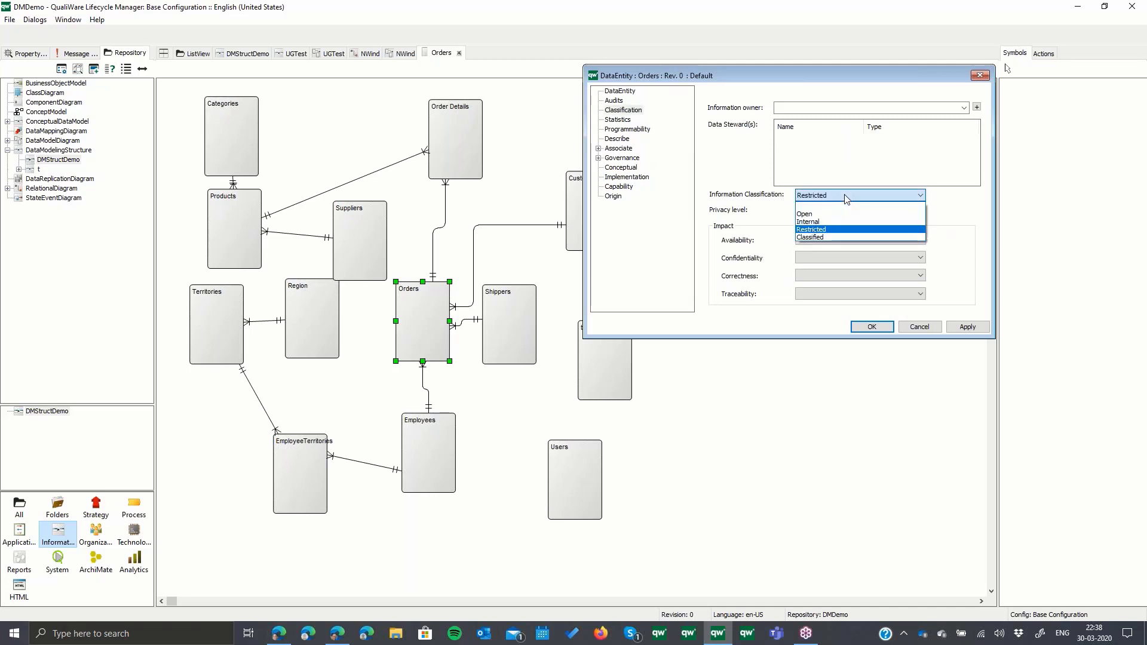
left_click(834, 236)
- Set the Orders entity's privacy level to Common personal data and accept the changes
left_click(880, 213)
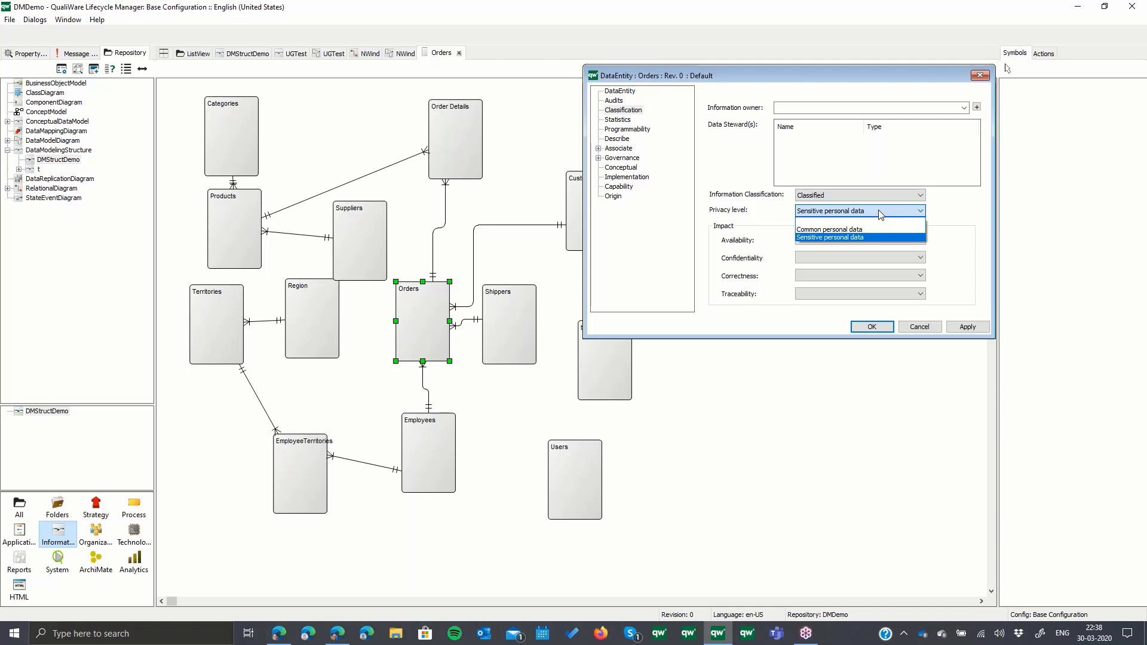
left_click(866, 229)
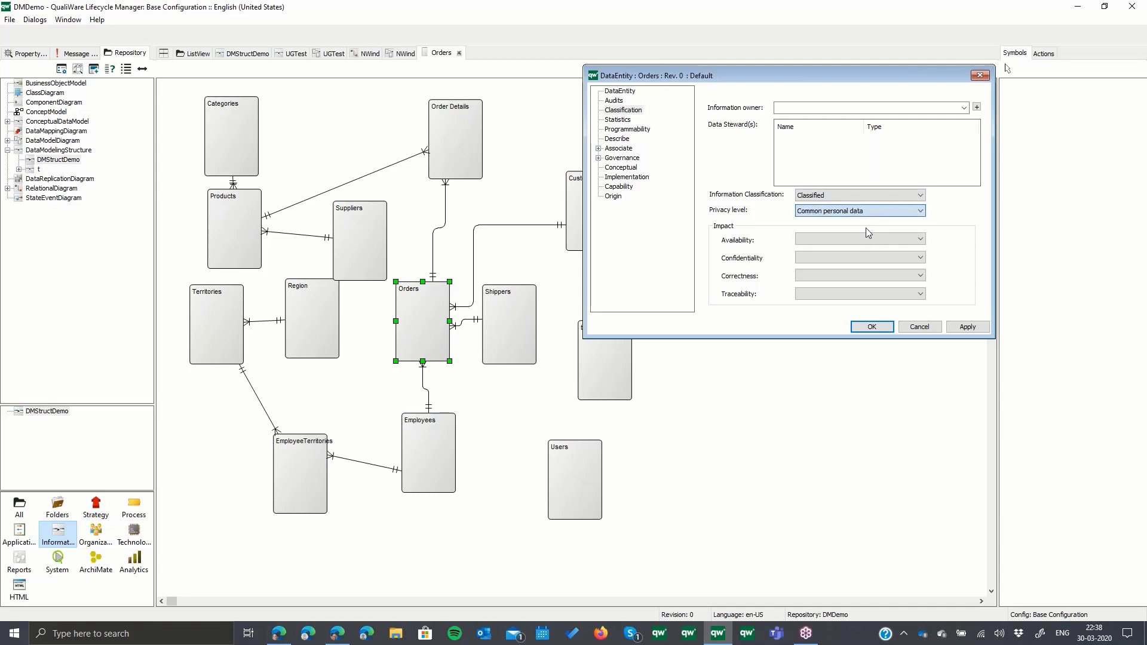
left_click(858, 213)
left_click(859, 221)
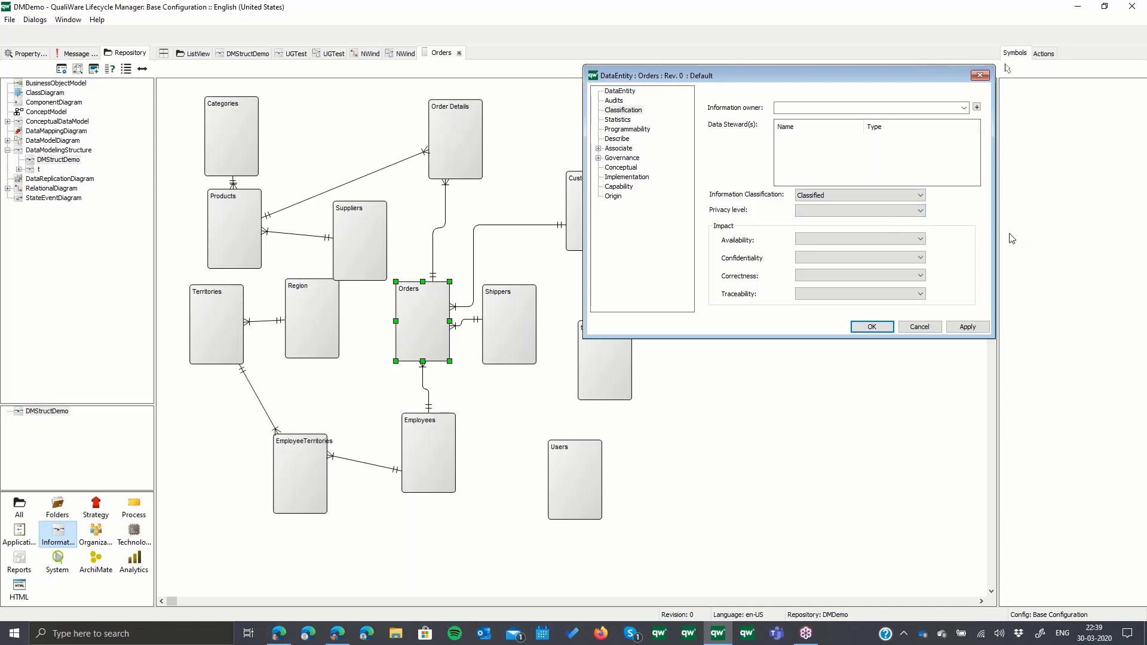
left_click(861, 214)
left_click(863, 231)
left_click(871, 329)
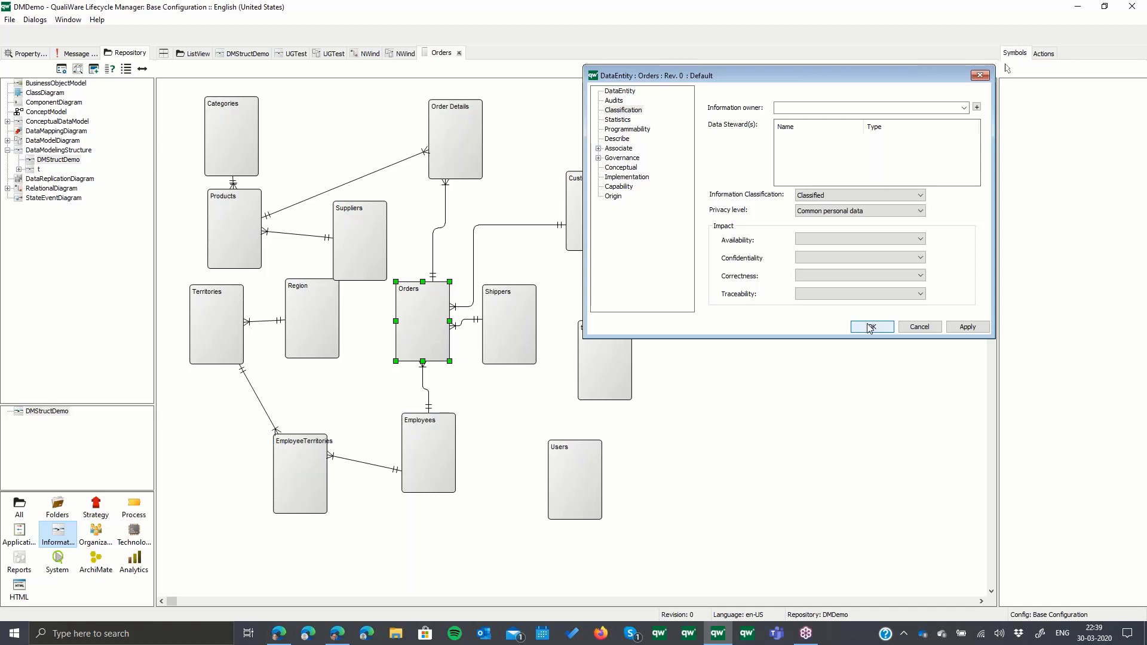
left_click(870, 328)
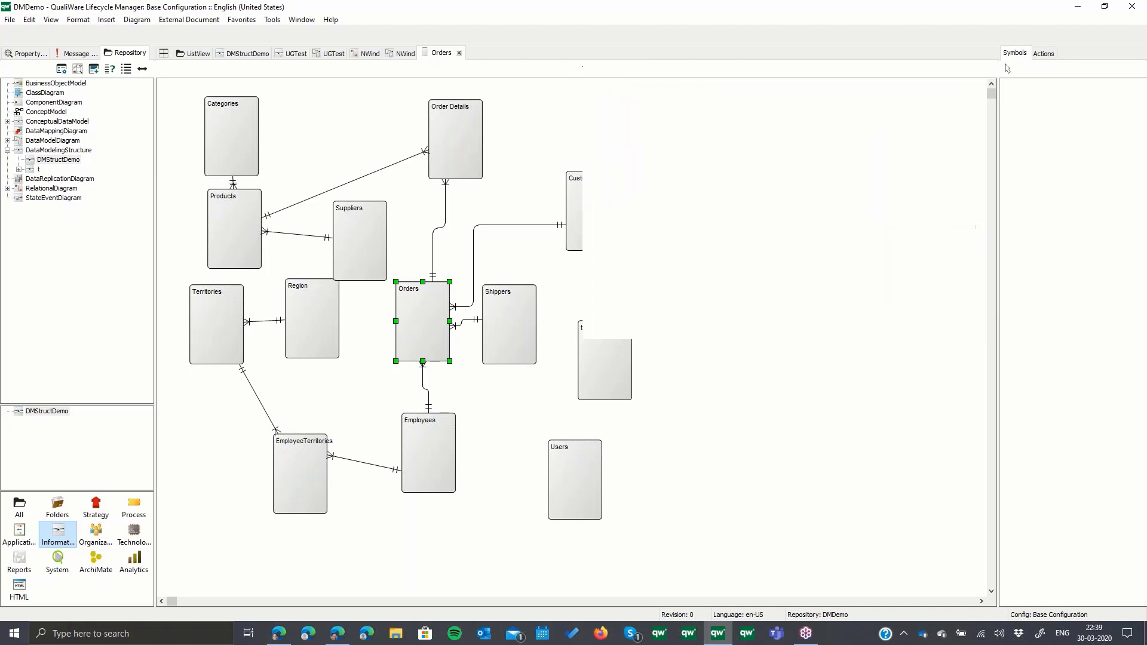
- Reopen the Orders entity and examine the classification properties of its OrderDate attribute
right_click(424, 310)
left_click(442, 315)
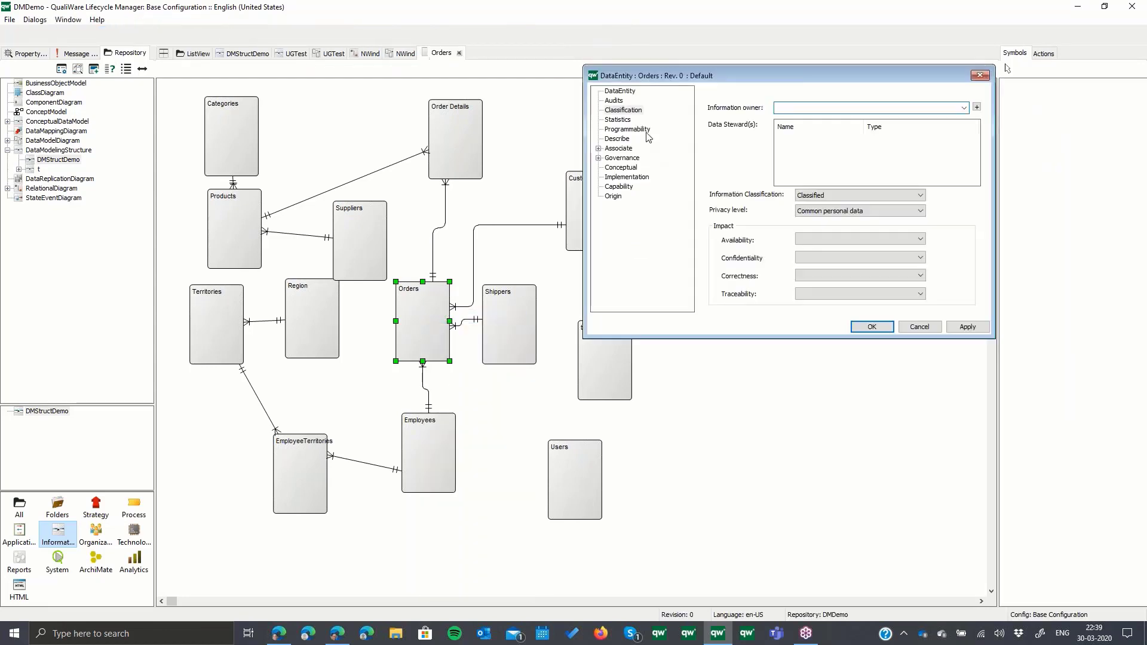
left_click(621, 92)
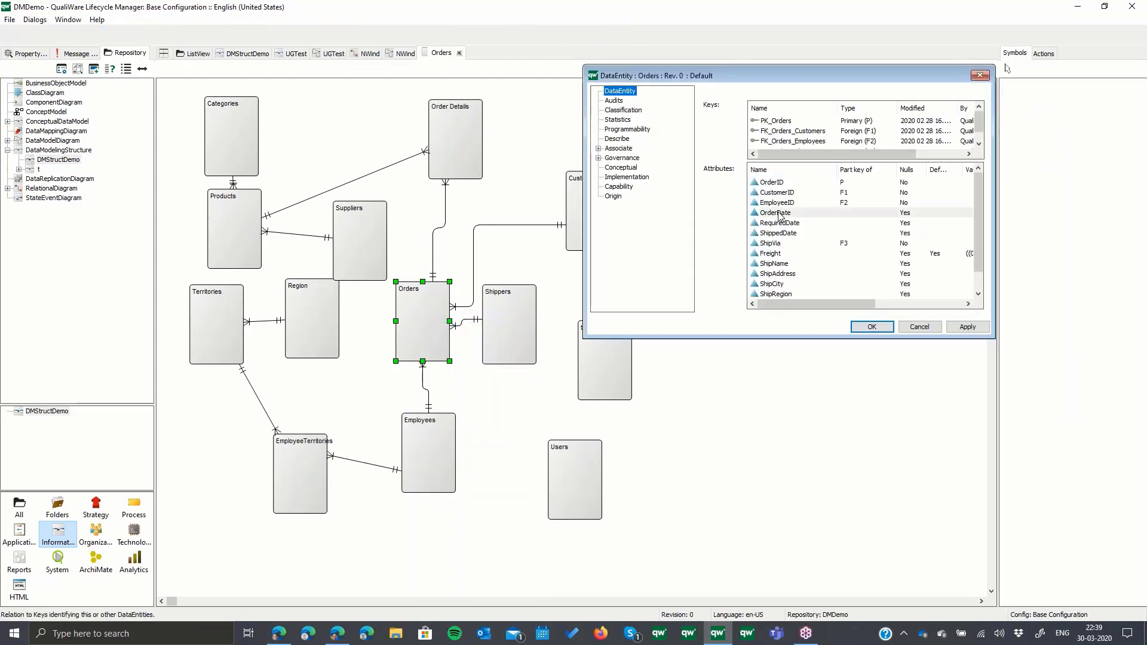
double_click(778, 213)
left_click(630, 117)
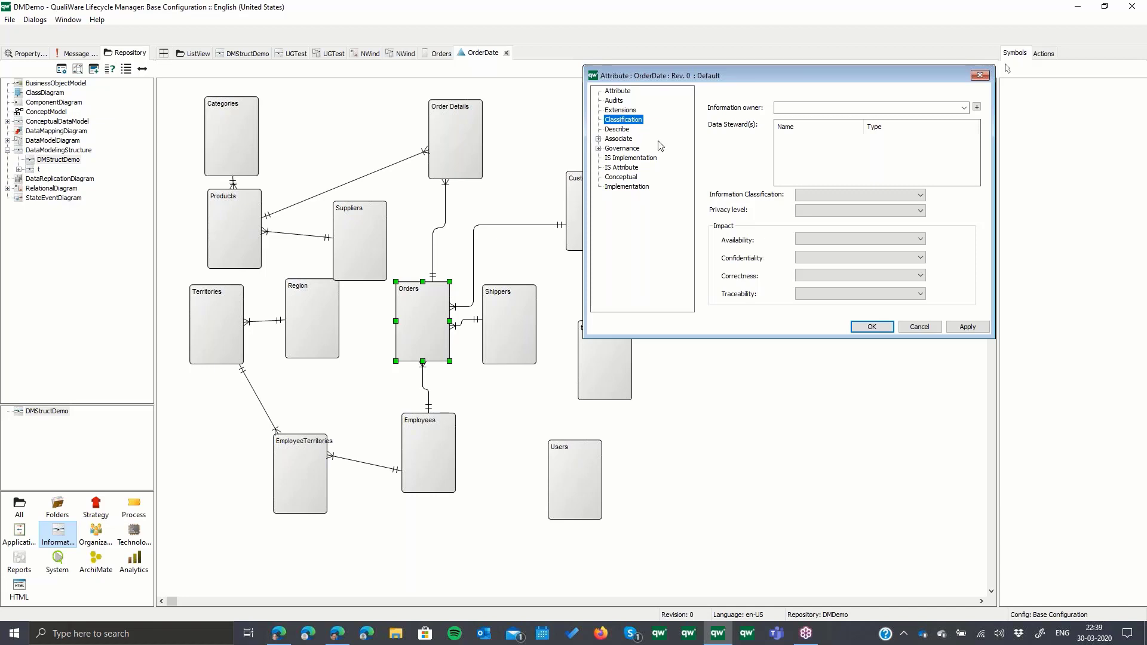
- Cancel the OrderDate attribute and Orders entity properties, and close the logical NWind diagram to return to the physical one
left_click(910, 330)
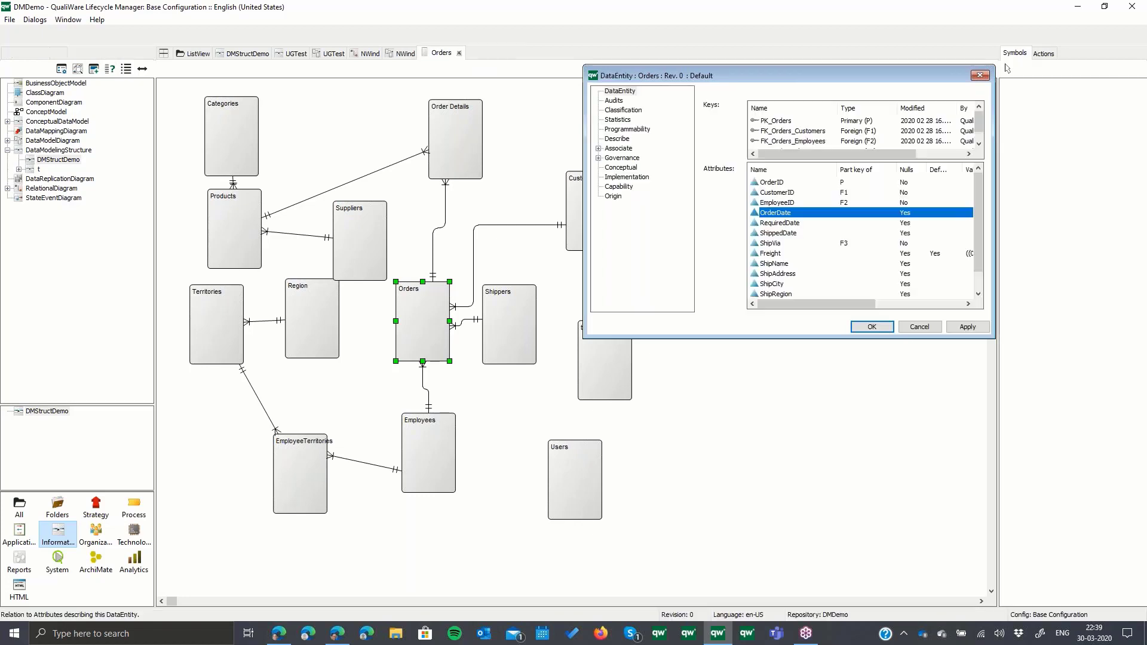
left_click(913, 330)
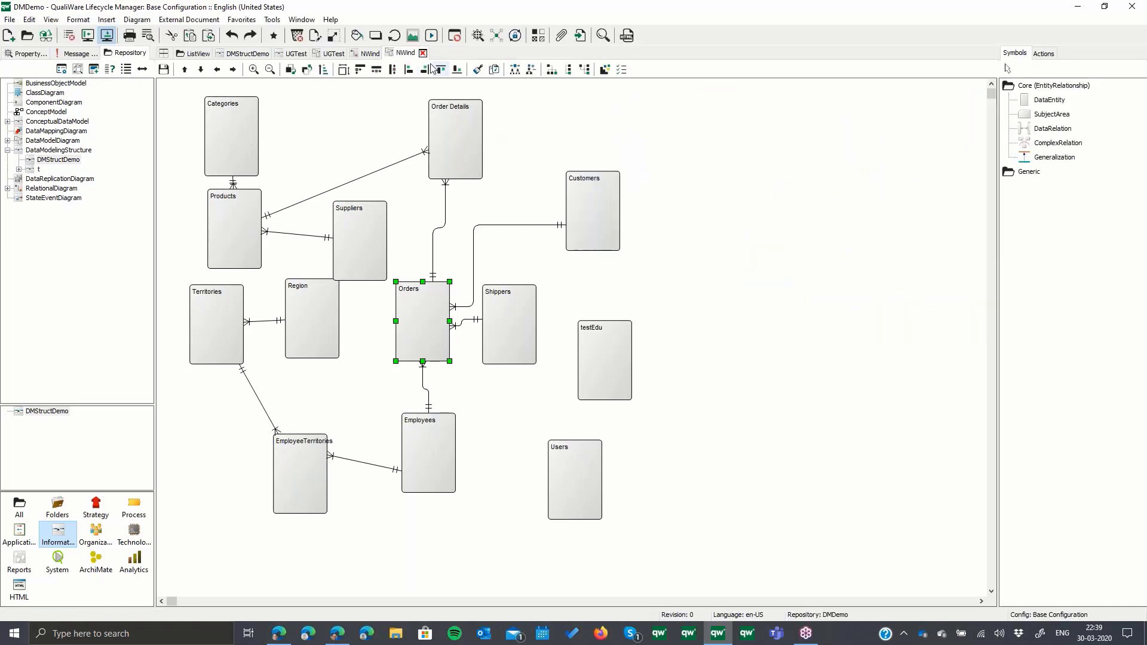
left_click(459, 52)
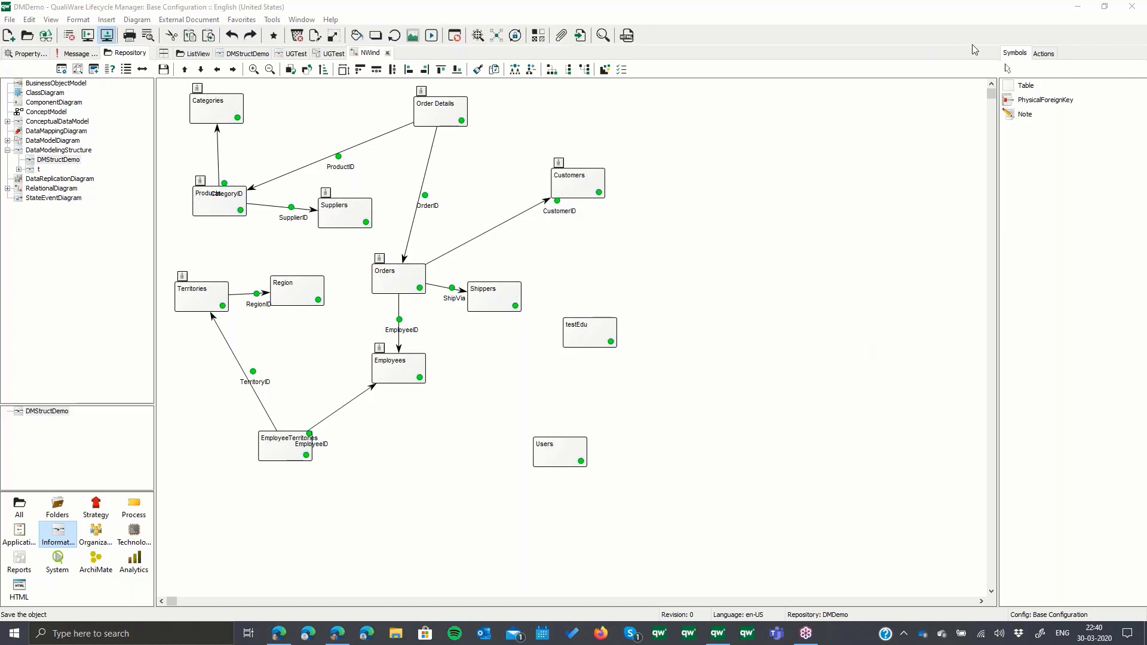
left_click(860, 167)
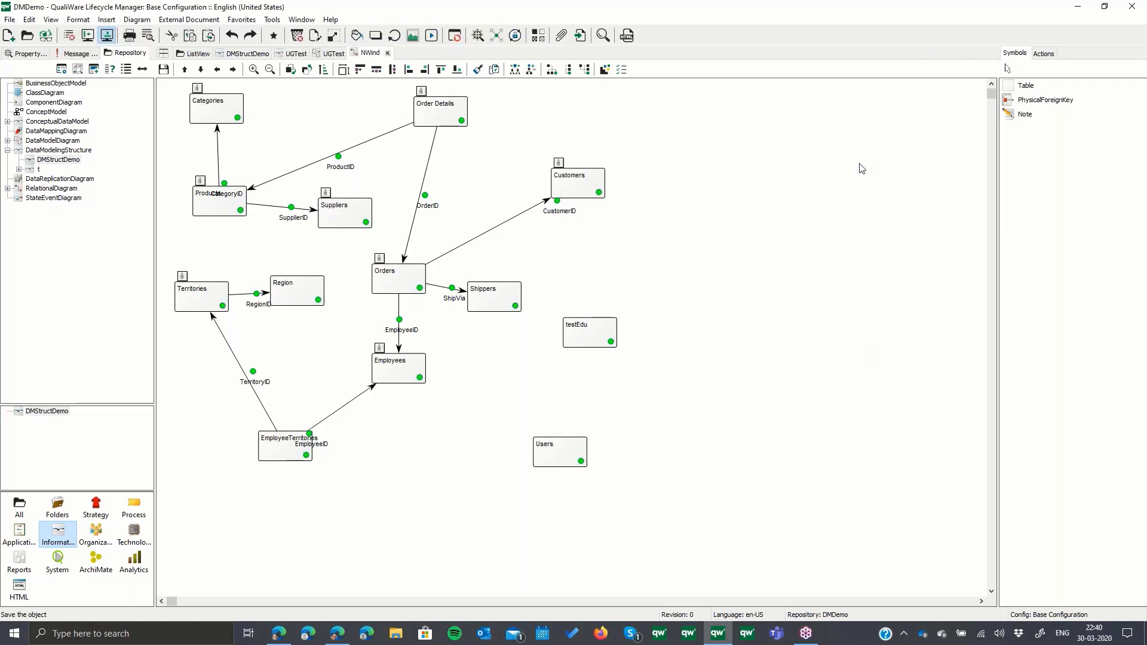
left_click(1138, 45)
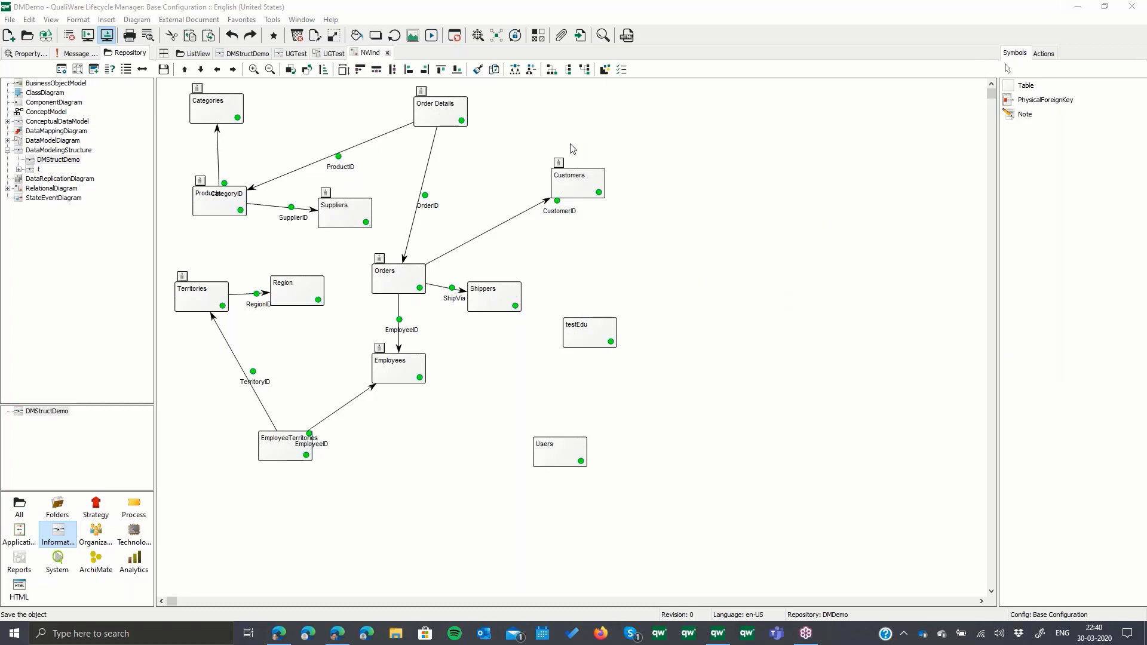
right_click(646, 145)
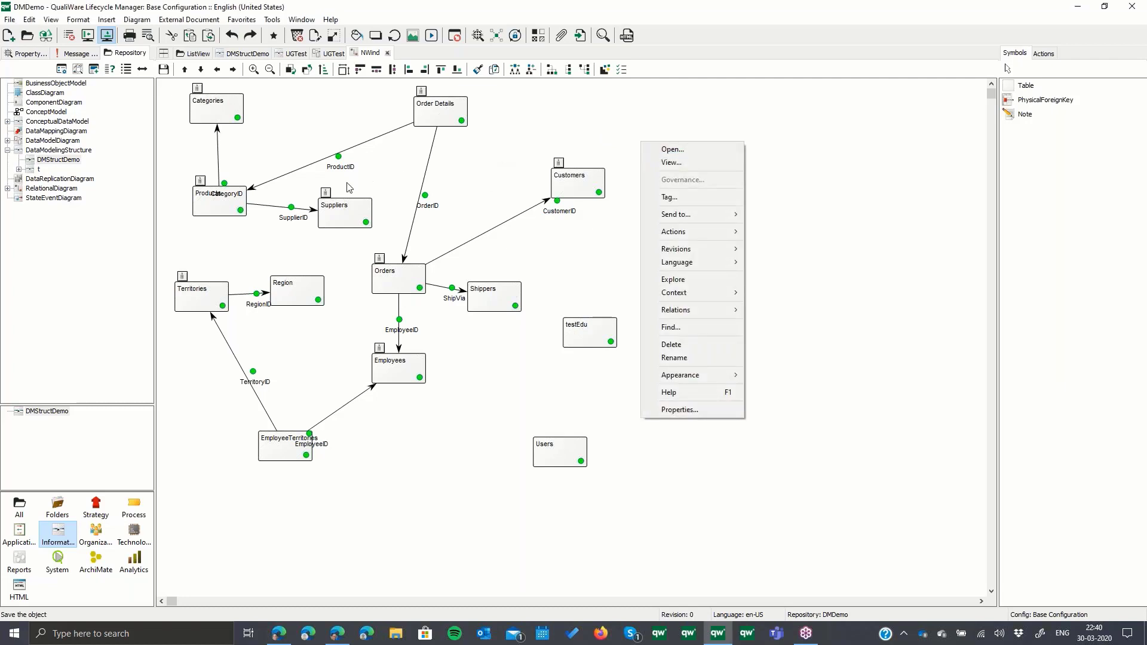
left_click(225, 117)
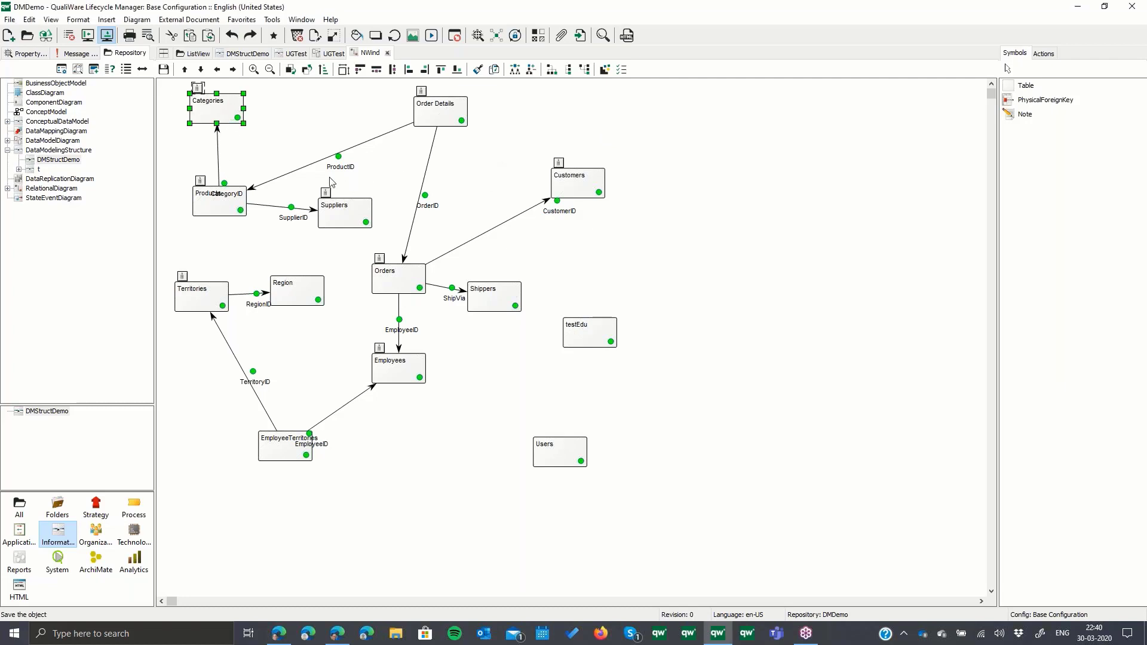
left_click(453, 109)
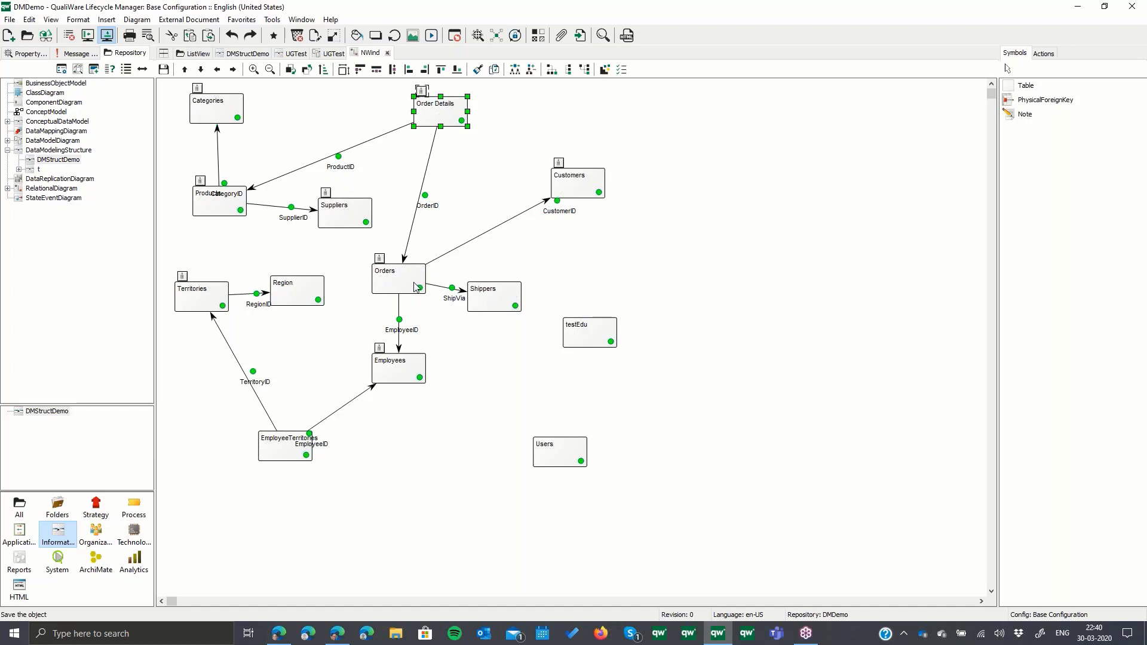
left_click(416, 287)
- Open the NWind relational diagram's physical details and generate its DDL with the pending action Create
left_click(653, 249)
right_click(651, 252)
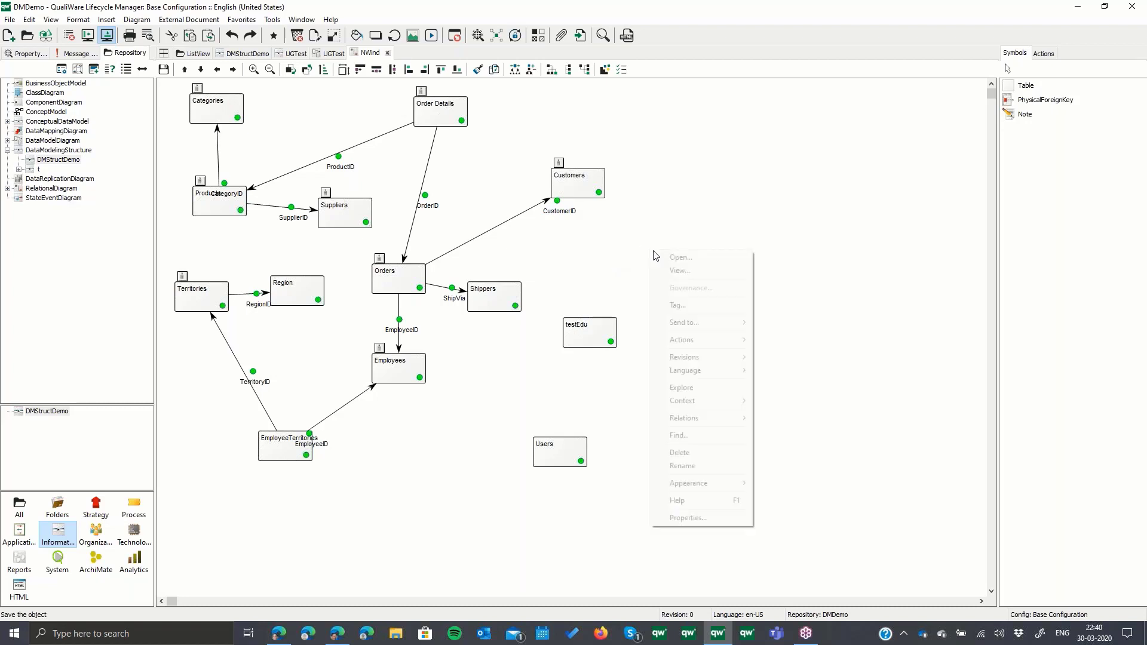
left_click(660, 257)
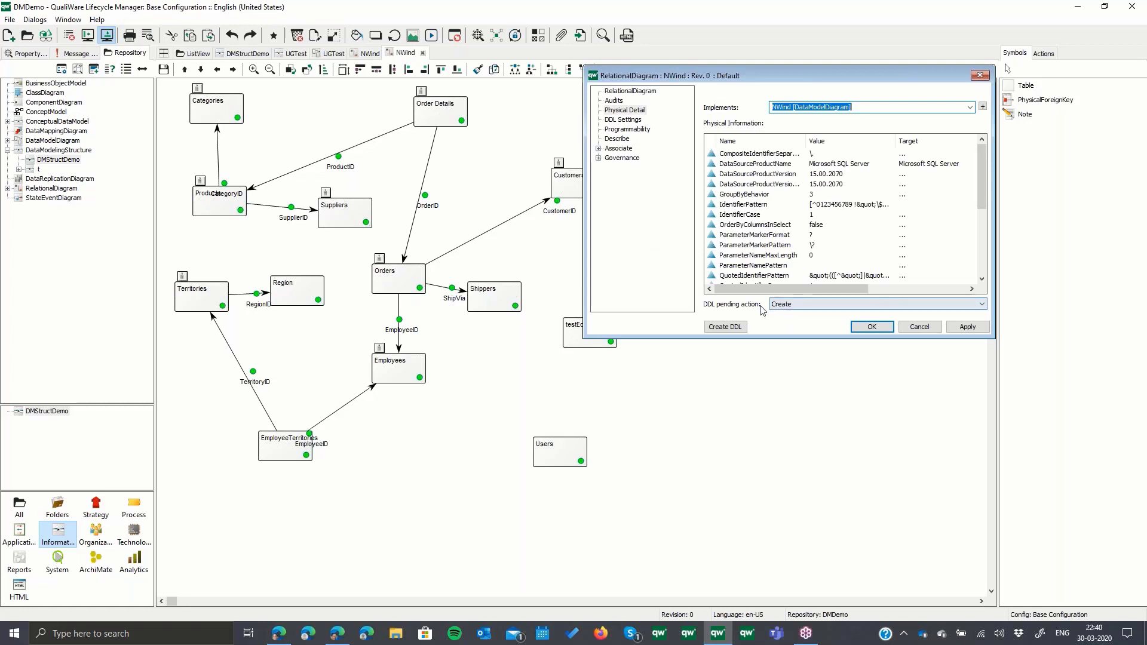
left_click(726, 327)
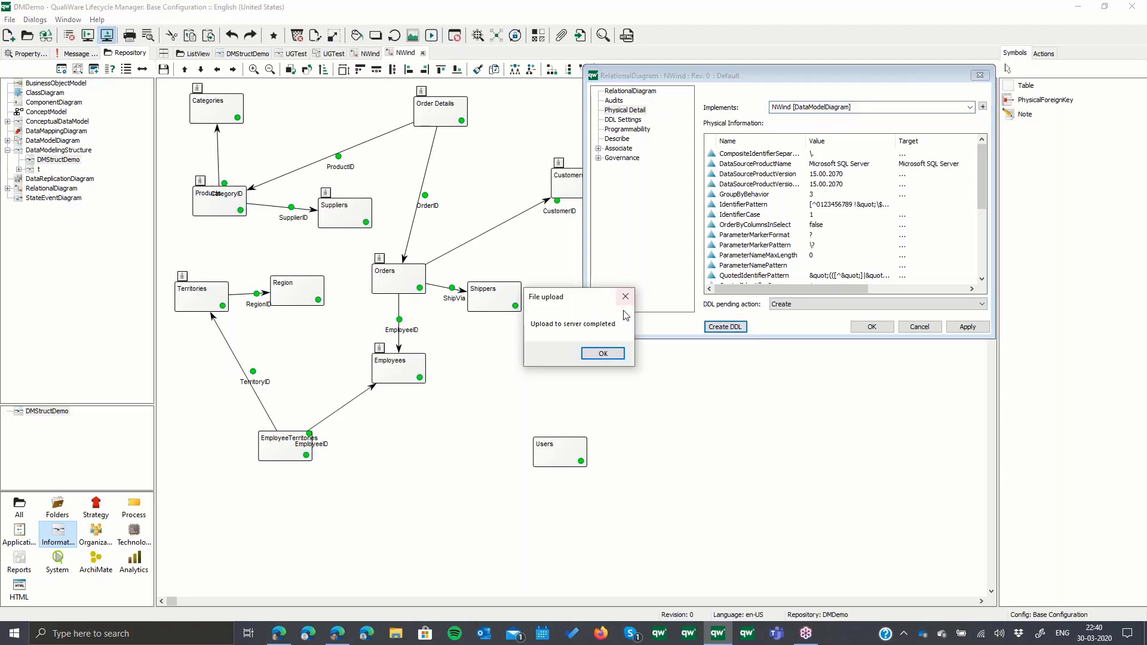
left_click(618, 355)
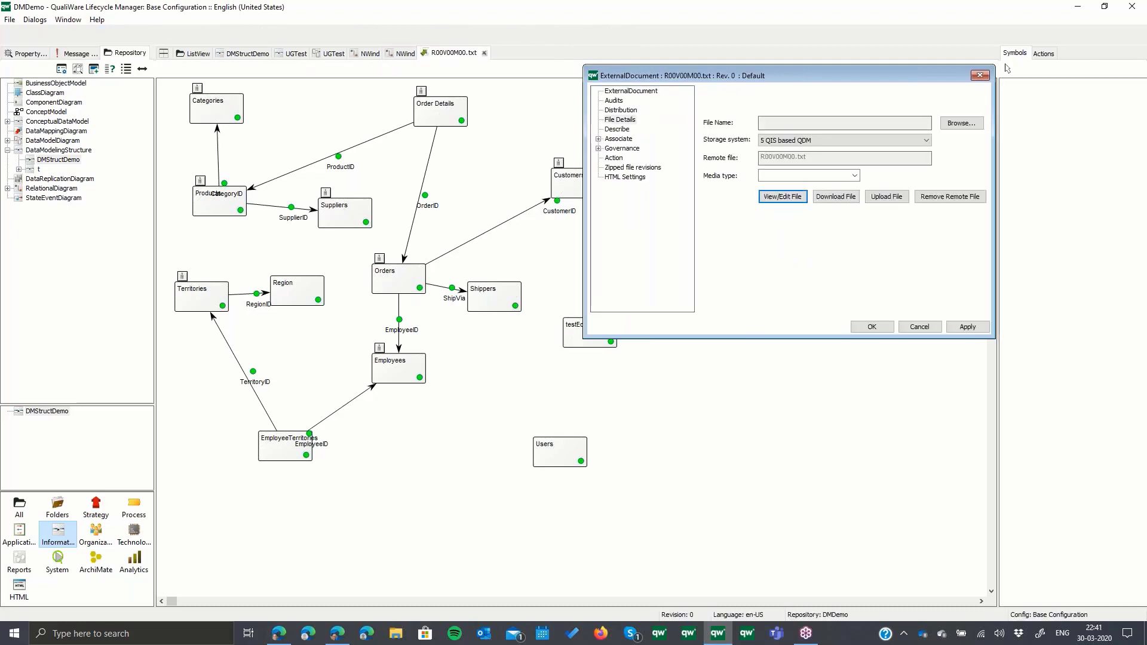
- Read through the CREATE TABLE, index and key statements in the generated DDL file, and close the file and the open properties
scroll(618, 249, "down", 7)
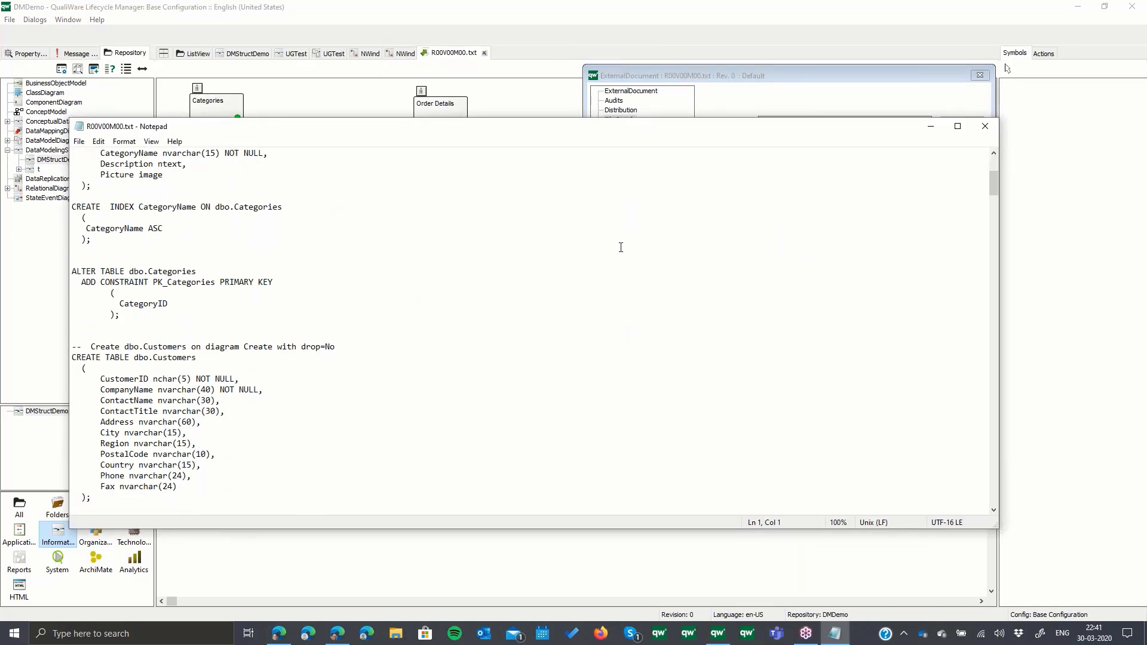
scroll(620, 247, "down", 17)
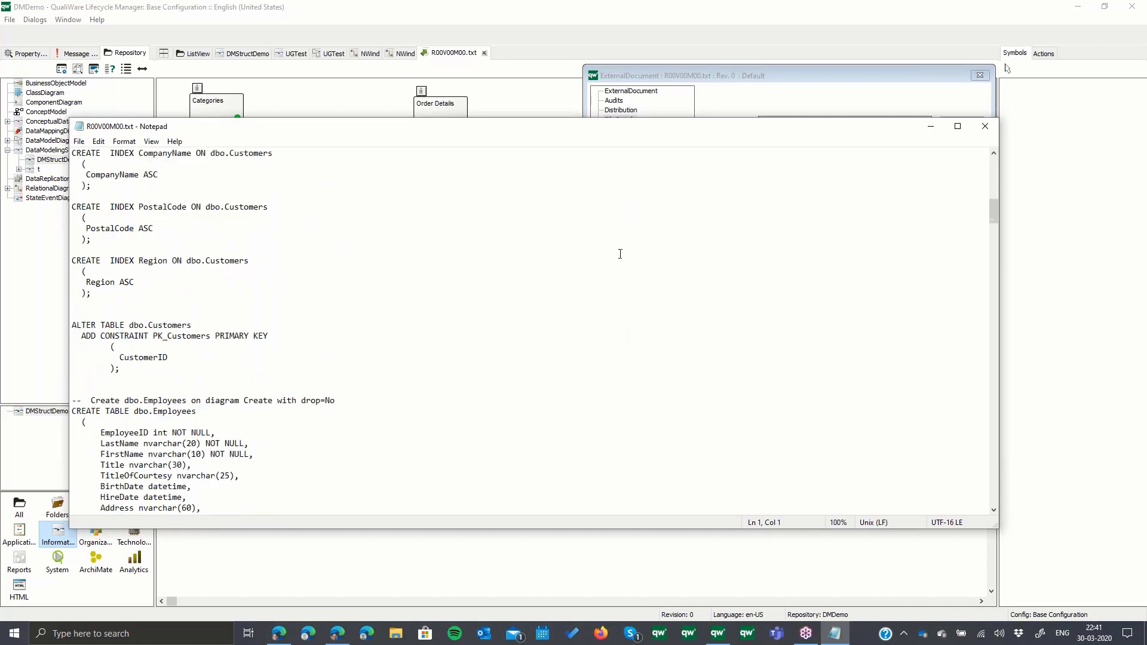
scroll(621, 252, "down", 17)
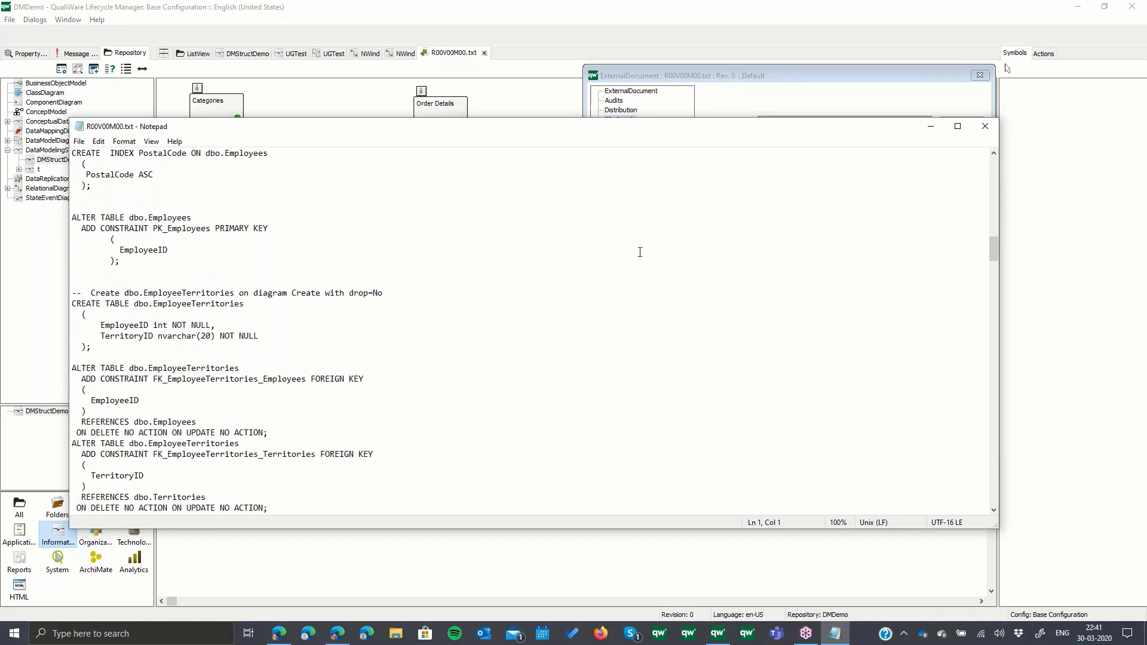
scroll(640, 252, "down", 13)
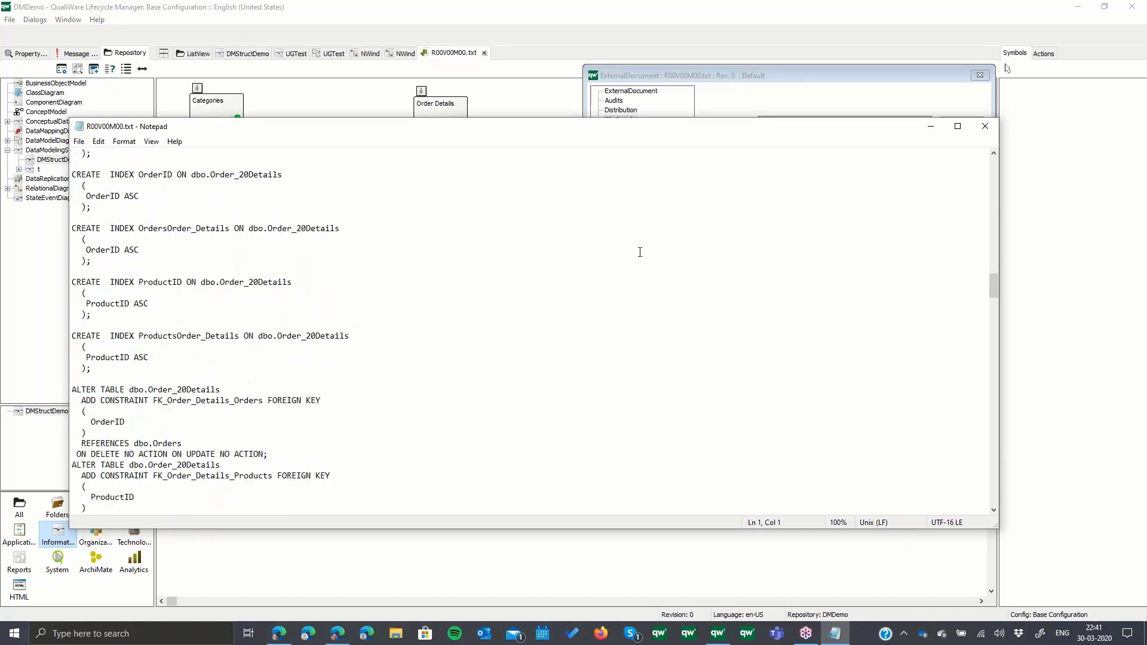
scroll(639, 252, "down", 20)
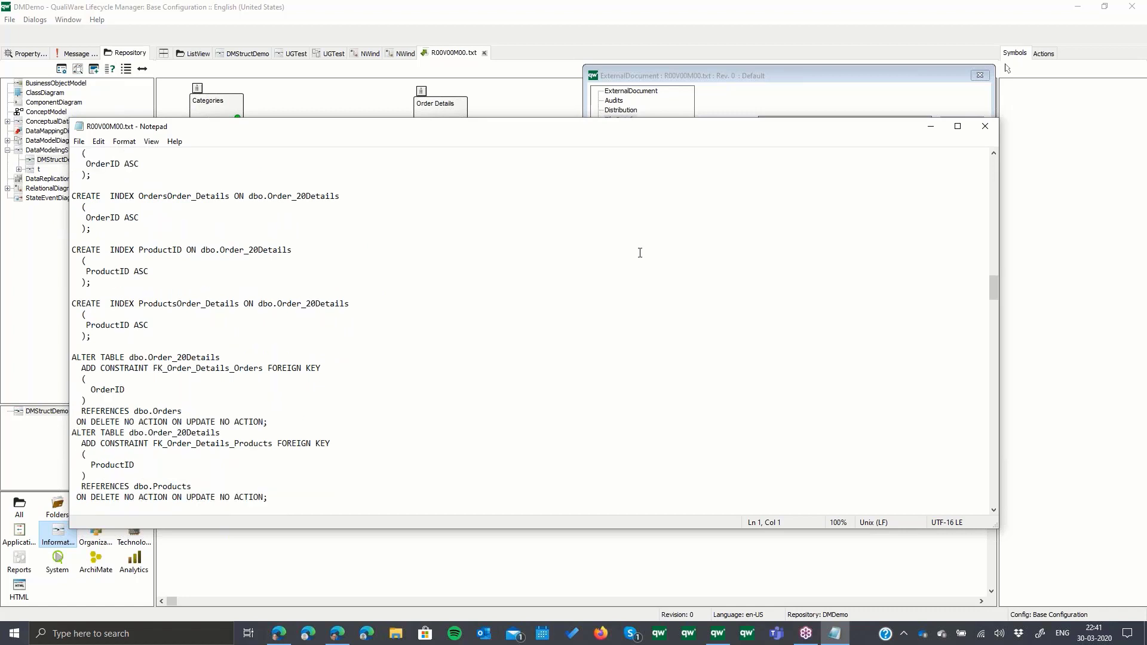
scroll(870, 237, "down", 18)
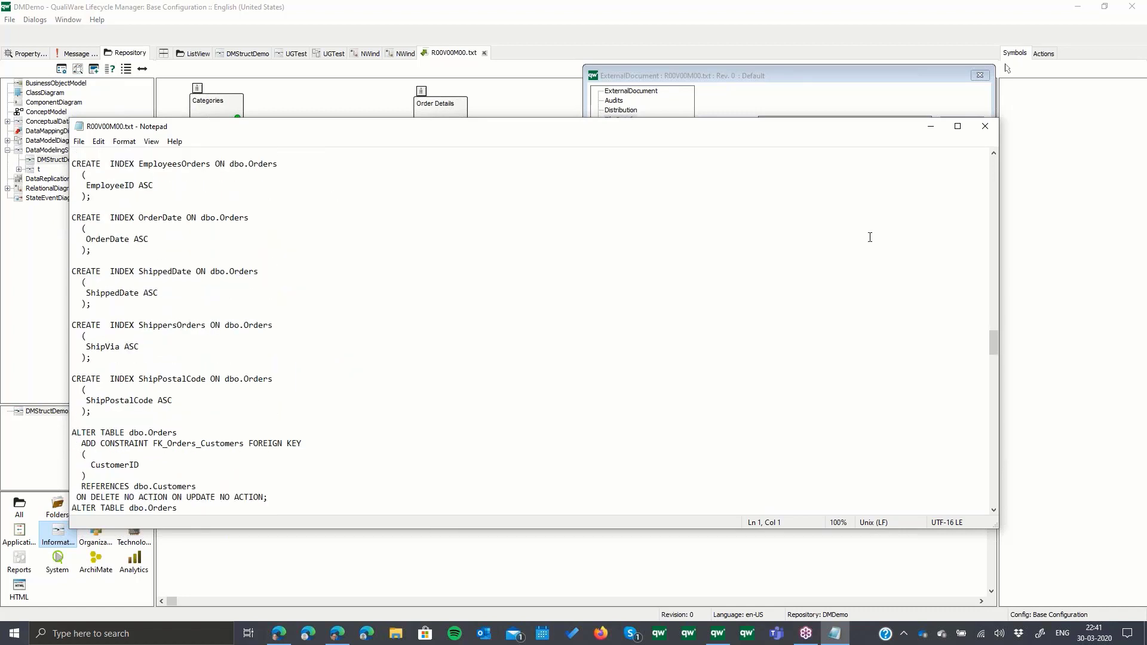
left_click(986, 127)
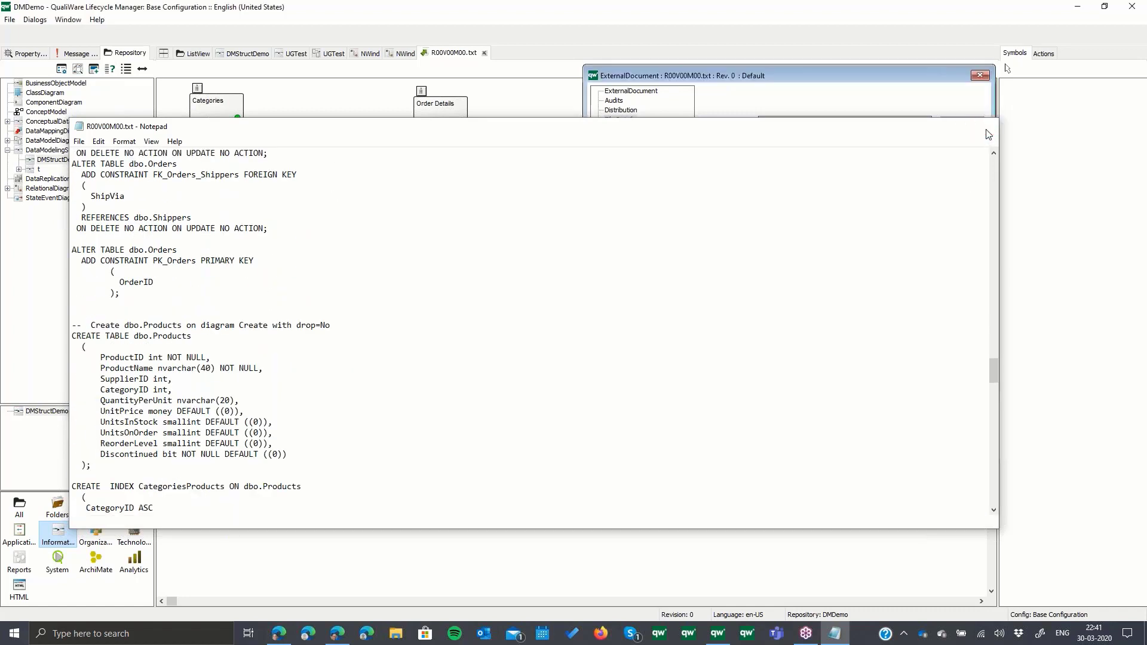
left_click(915, 328)
left_click(915, 329)
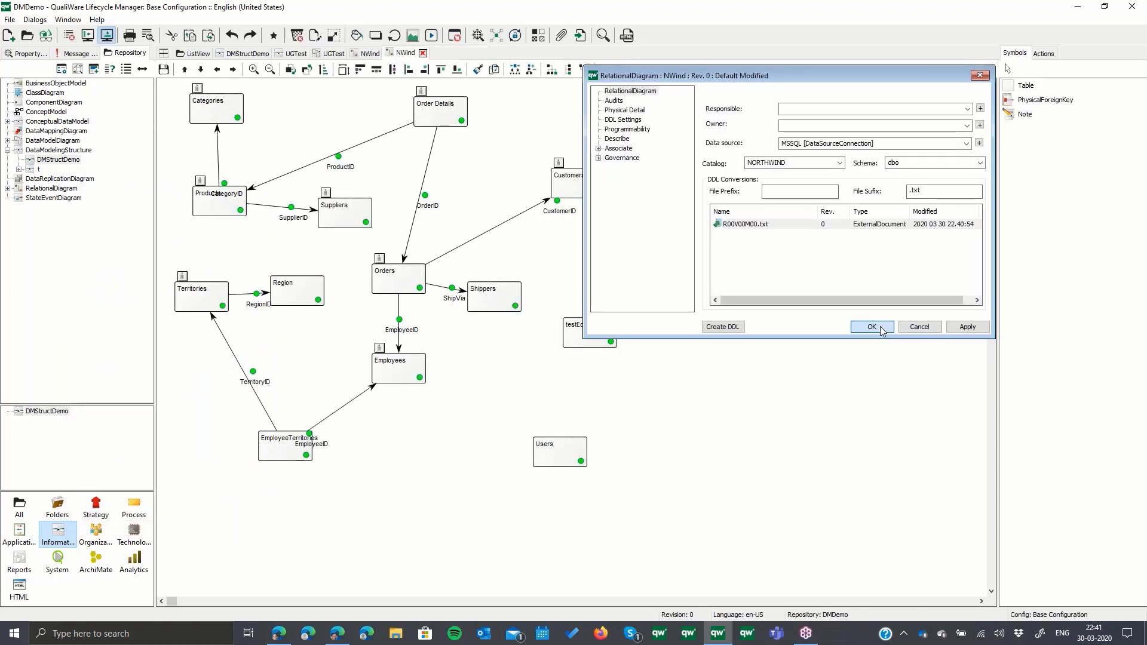
- Set the length of the Orders table's ShipAddress column to 80 and accept the column and table changes
right_click(414, 279)
left_click(439, 291)
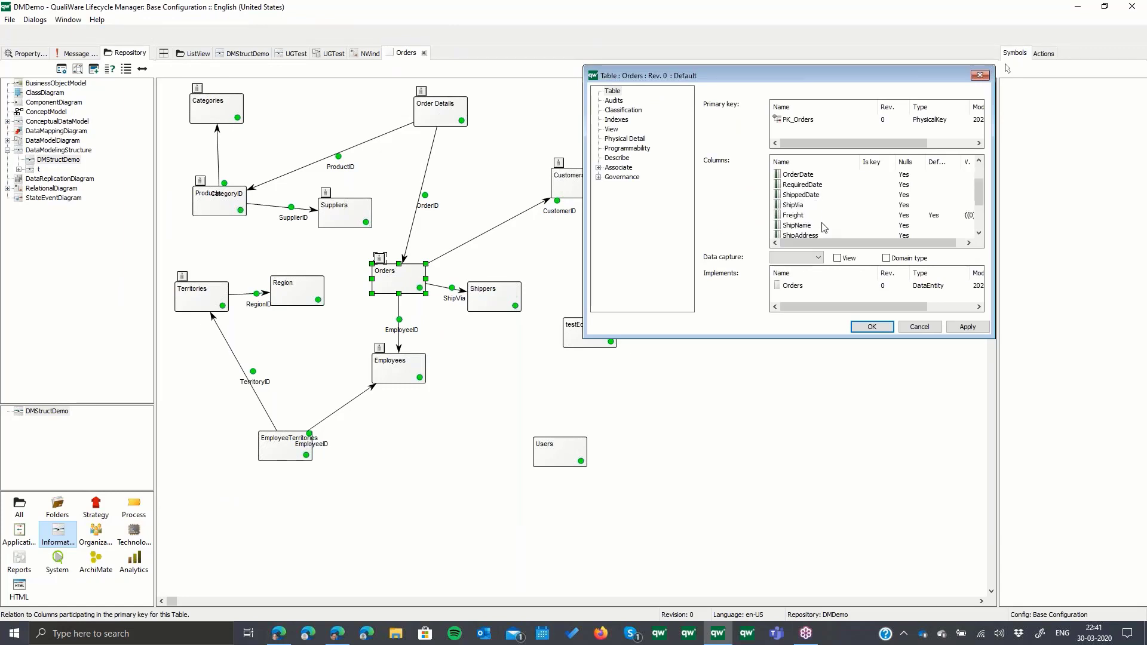
scroll(809, 232, "down", 1)
double_click(800, 235)
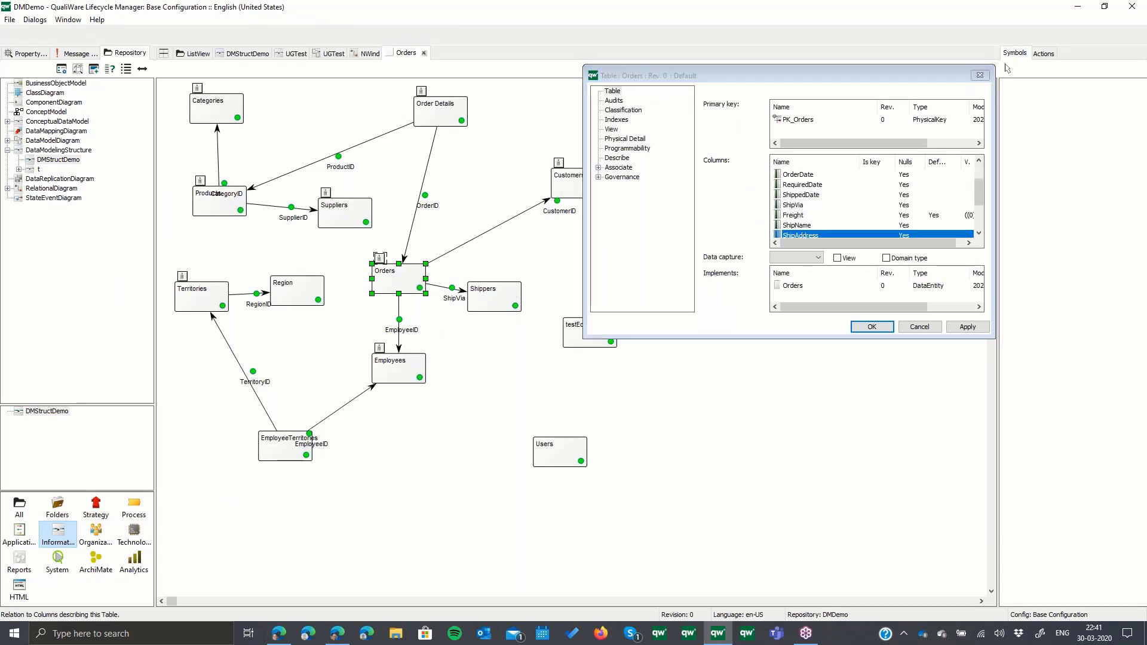
left_click(776, 120)
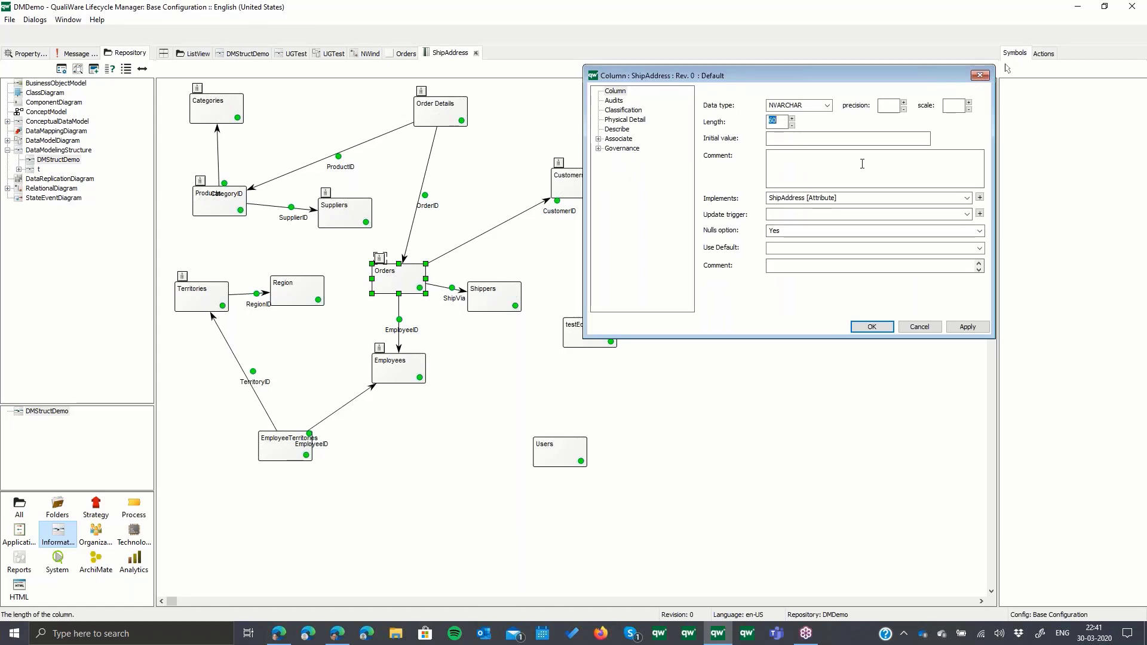
type("80")
left_click(872, 326)
left_click(871, 326)
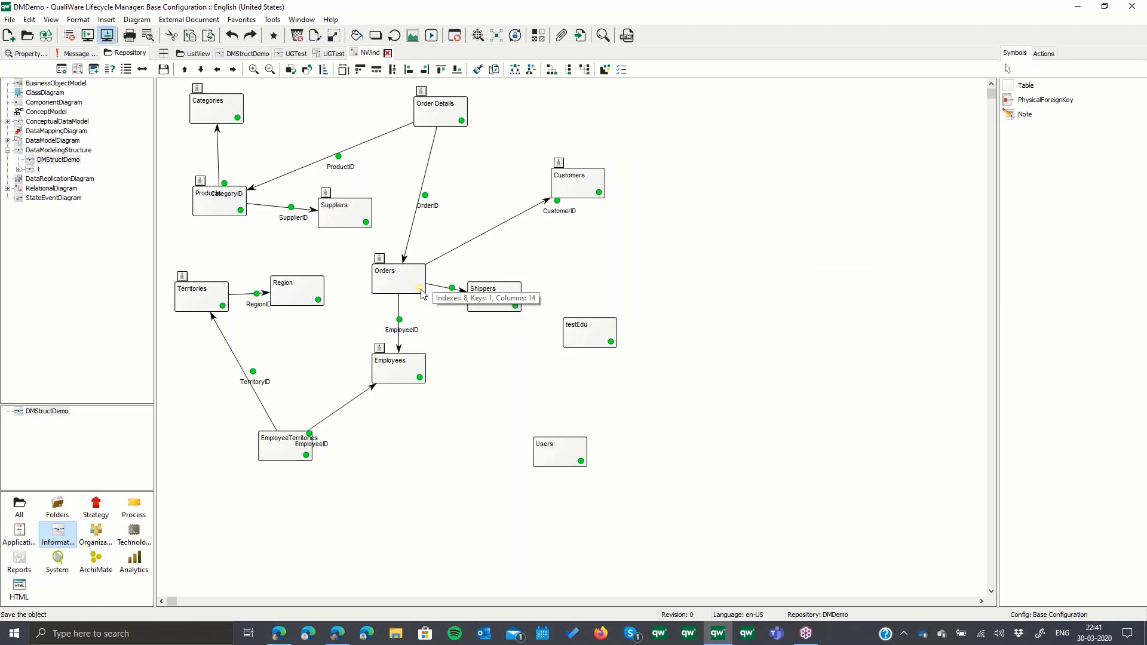
- Set the NWind relational diagram's DDL pending action to Update and generate the DDL
right_click(668, 246)
left_click(672, 247)
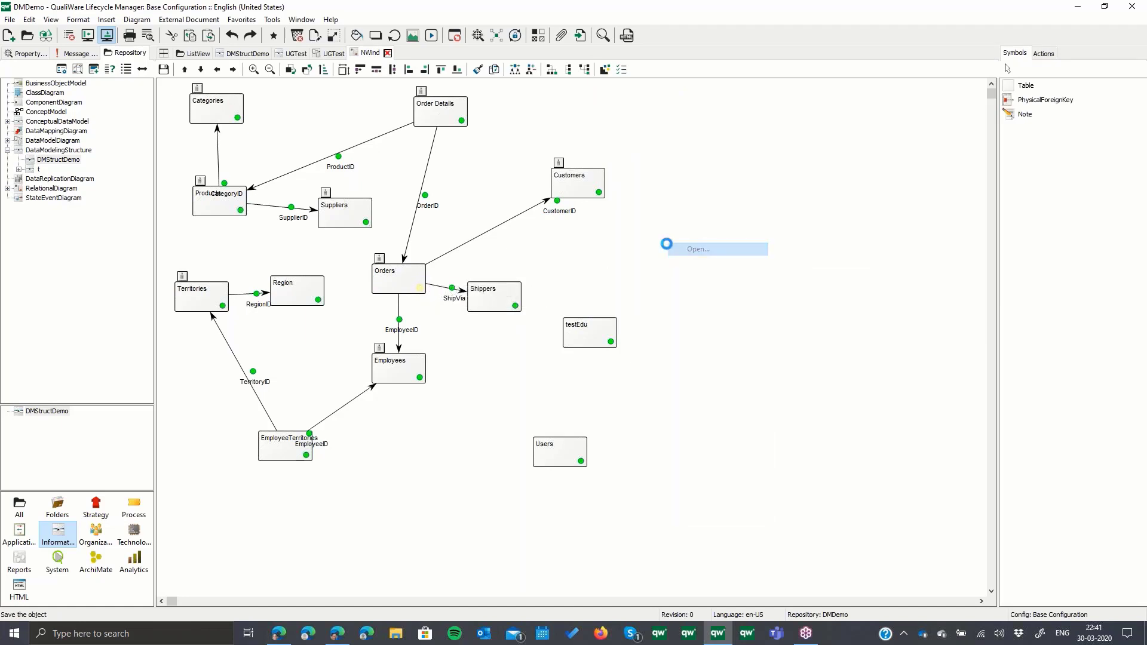
left_click(632, 110)
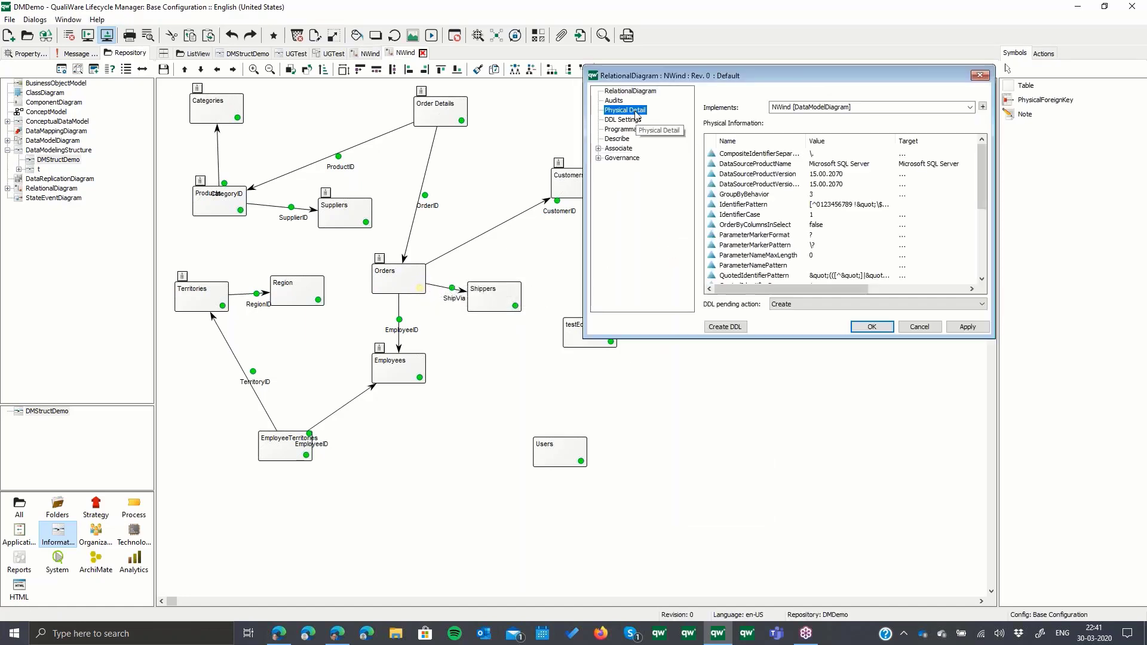
left_click(776, 306)
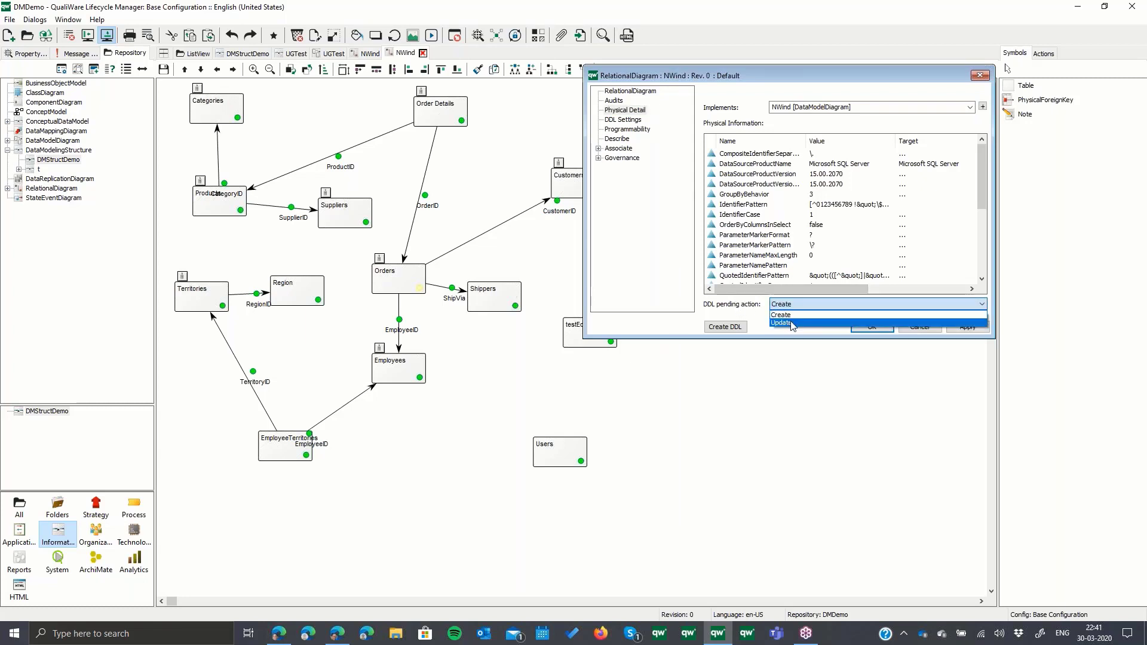
left_click(788, 322)
left_click(719, 327)
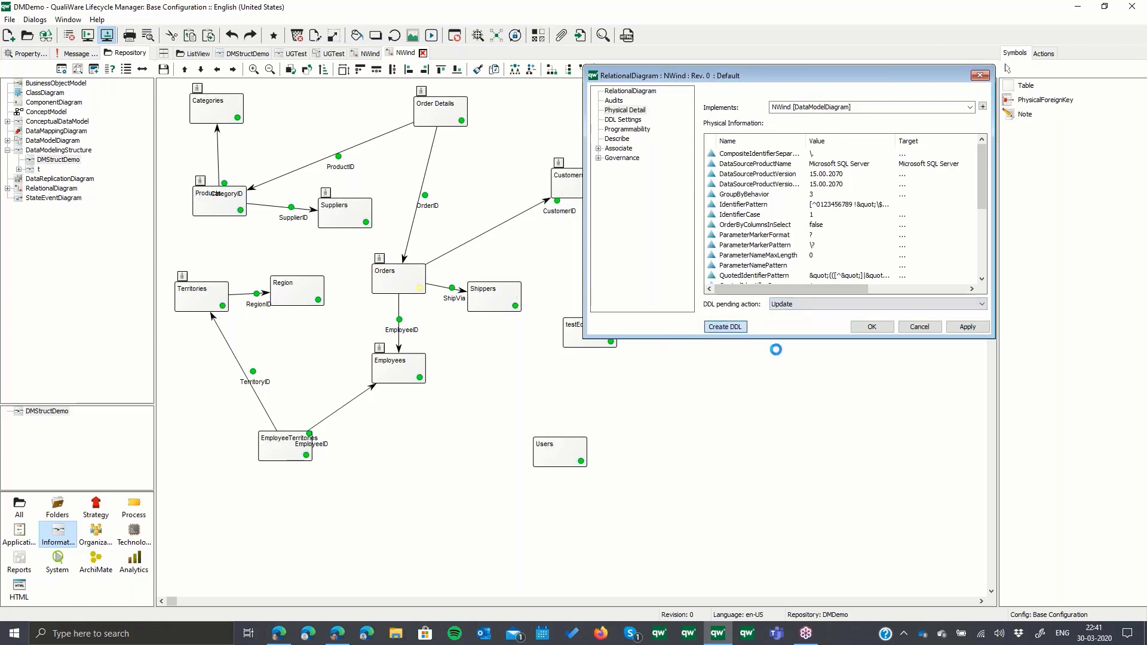
left_click(602, 353)
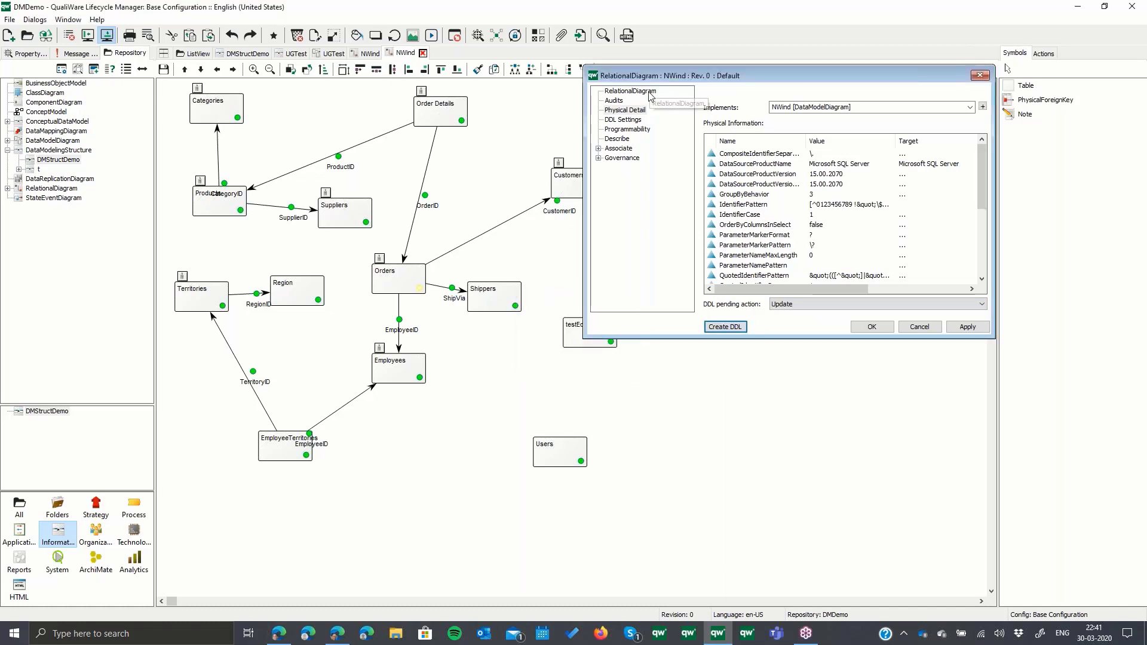
- Open the generated update DDL file, examine its ALTER TABLE statements for Orders, and close the file and the properties
left_click(731, 224)
double_click(731, 225)
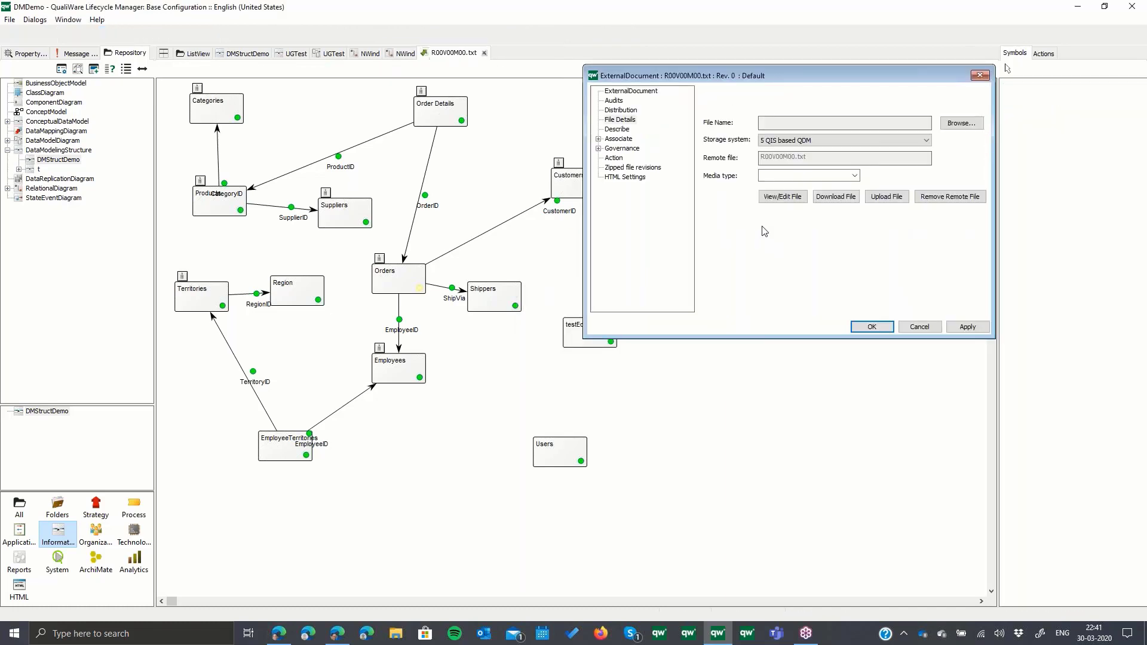
left_click(783, 196)
scroll(364, 267, "down", 5)
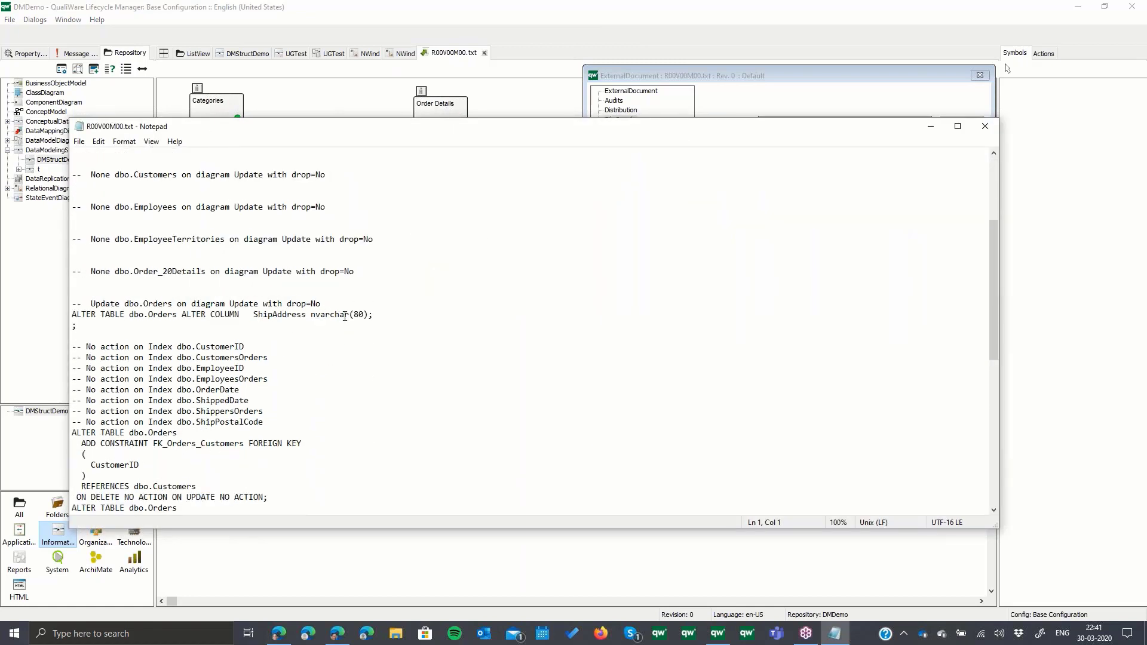
scroll(346, 317, "down", 4)
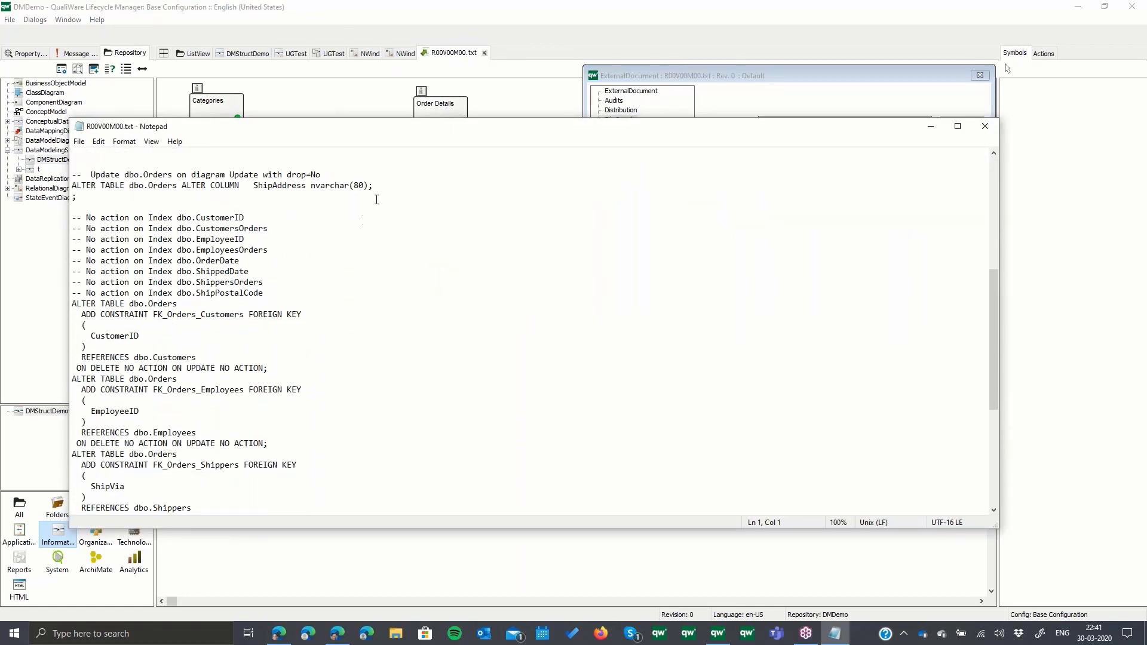
left_click(377, 185)
left_click(985, 127)
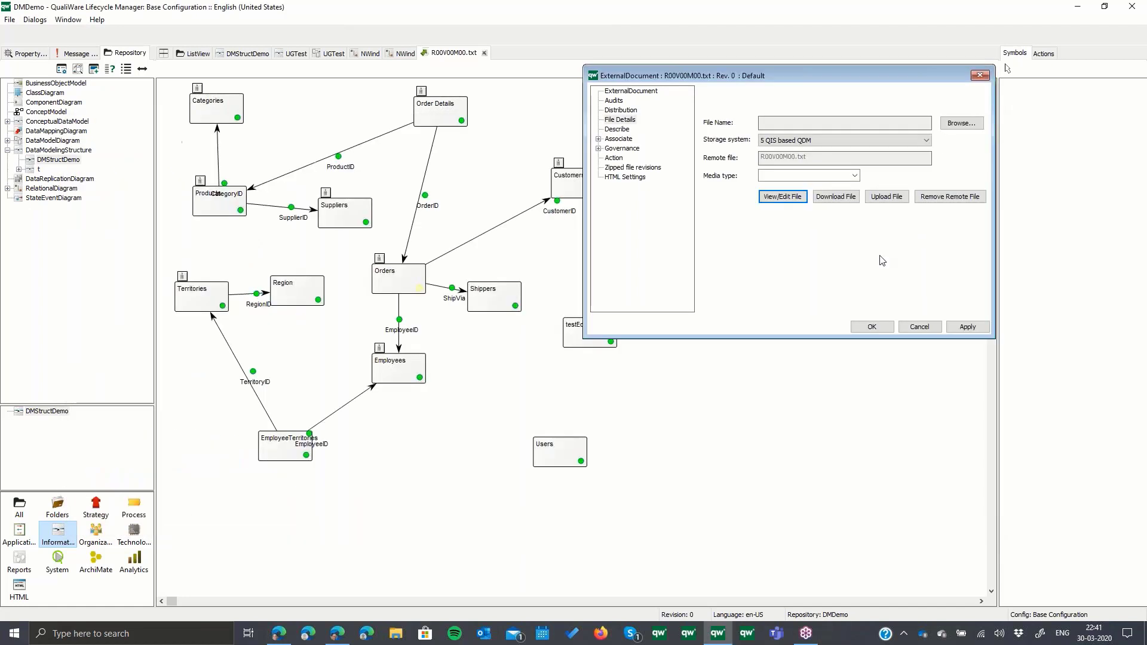
left_click(919, 327)
left_click(876, 328)
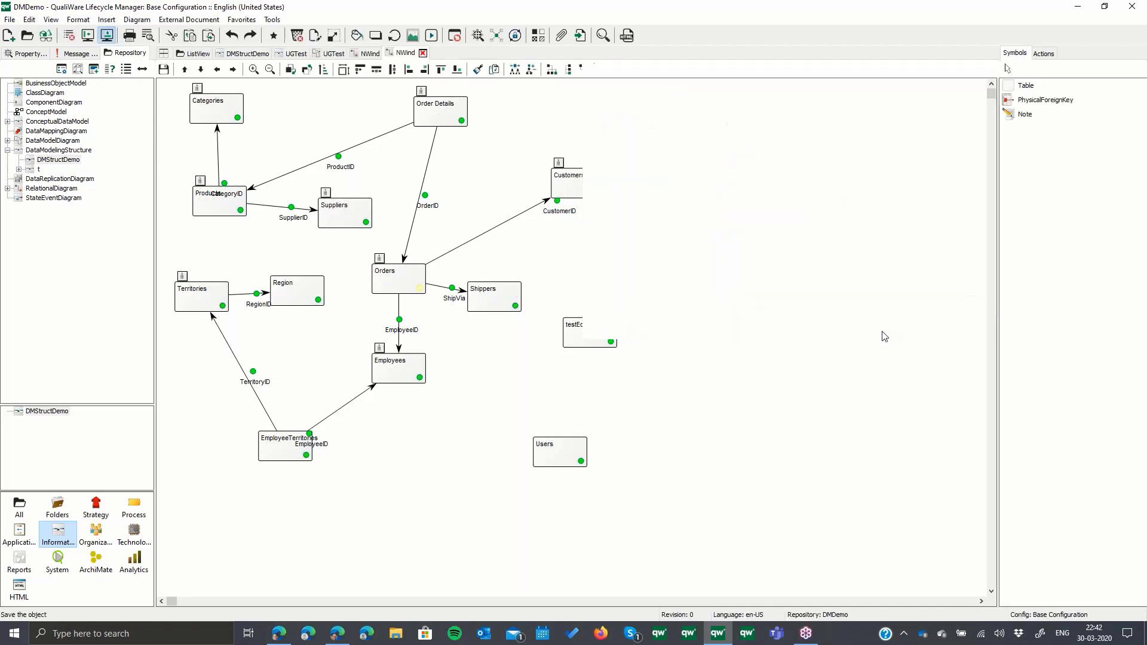
- Delete the Categories table from the NWind physical diagram and run Reverse Engineer on the diagram
left_click(228, 119)
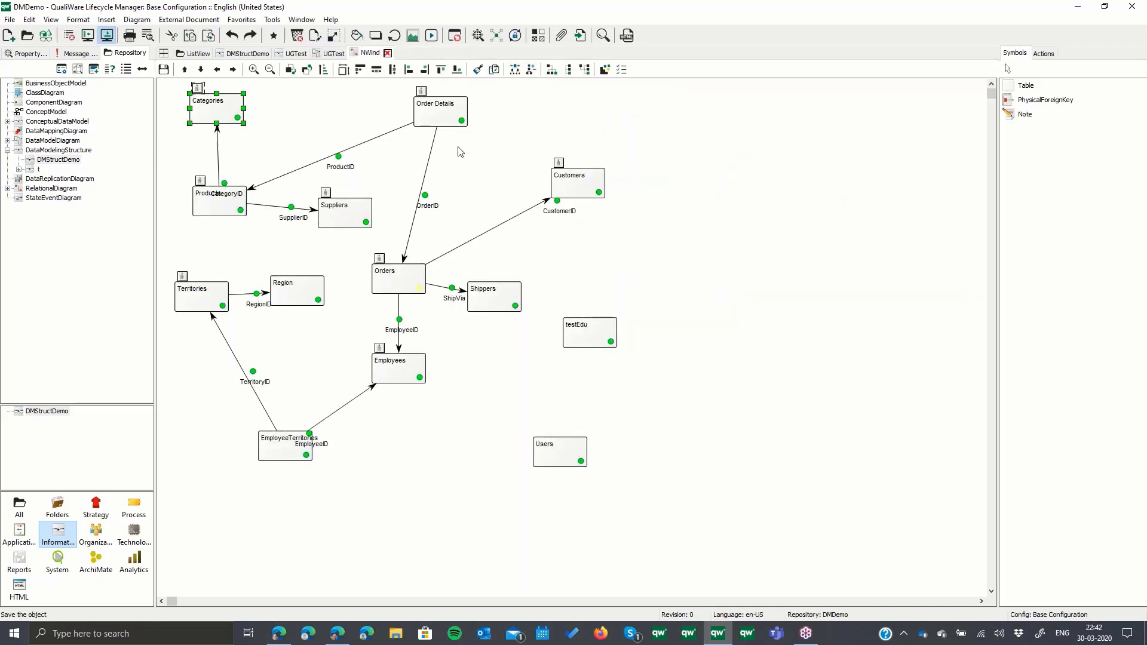
key("Delete")
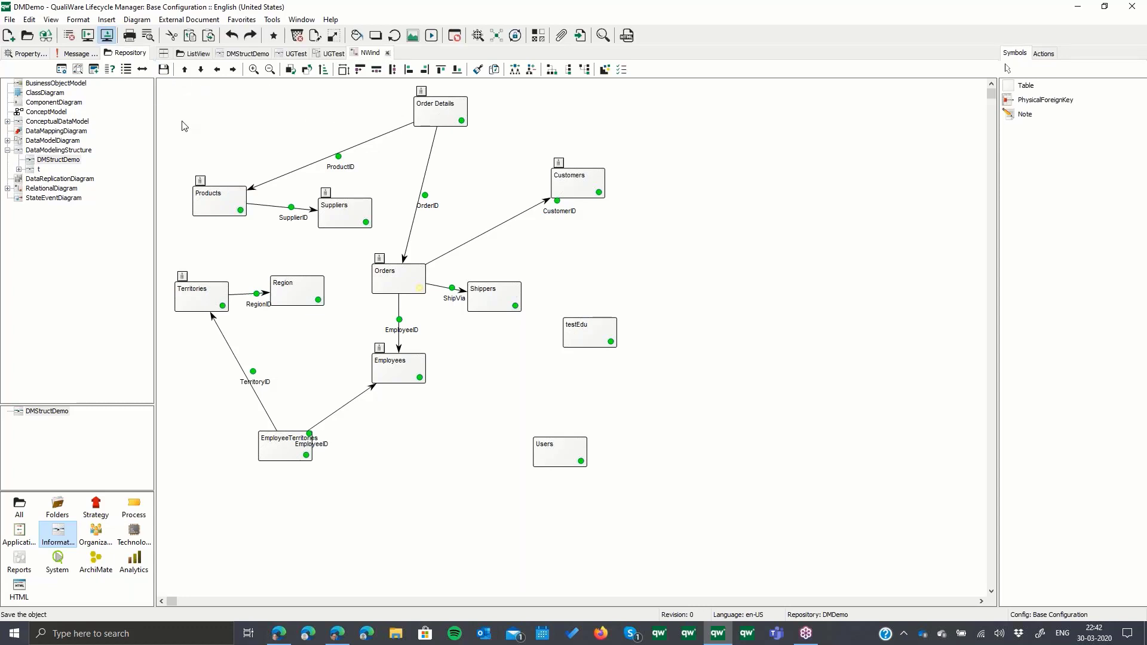
left_click(272, 19)
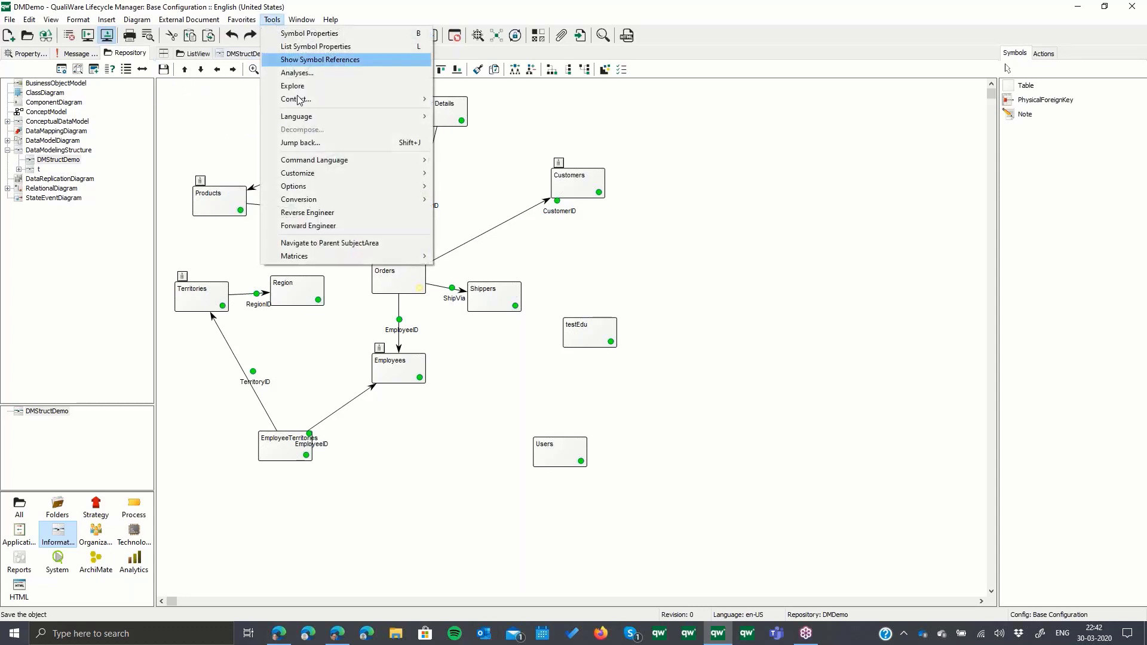
left_click(357, 214)
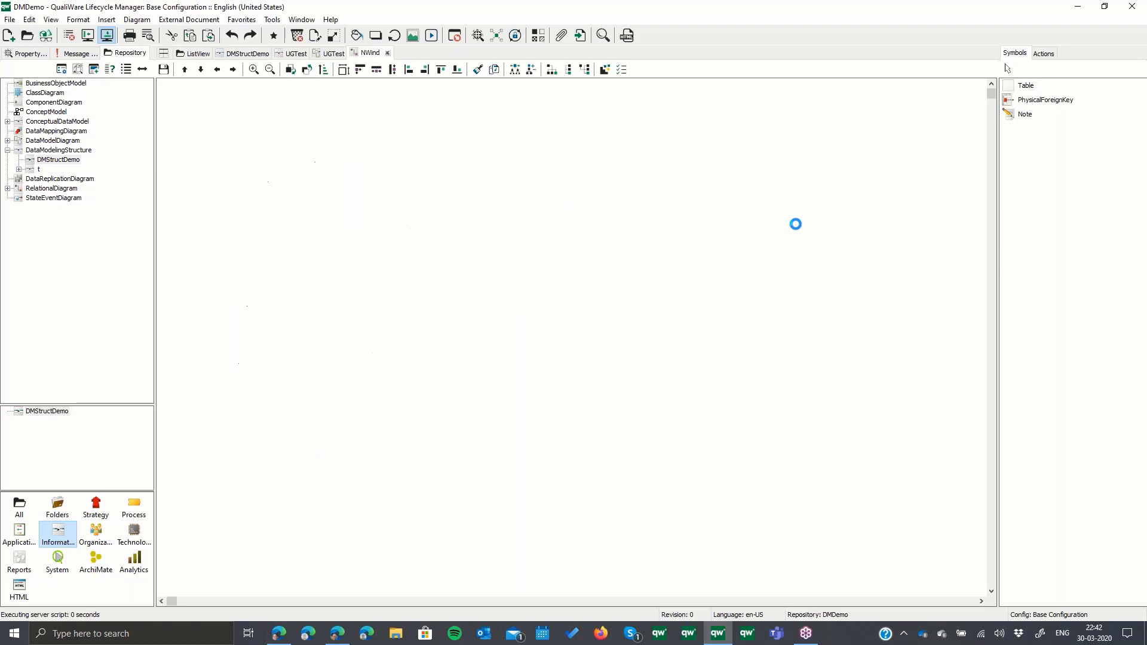
key("Return")
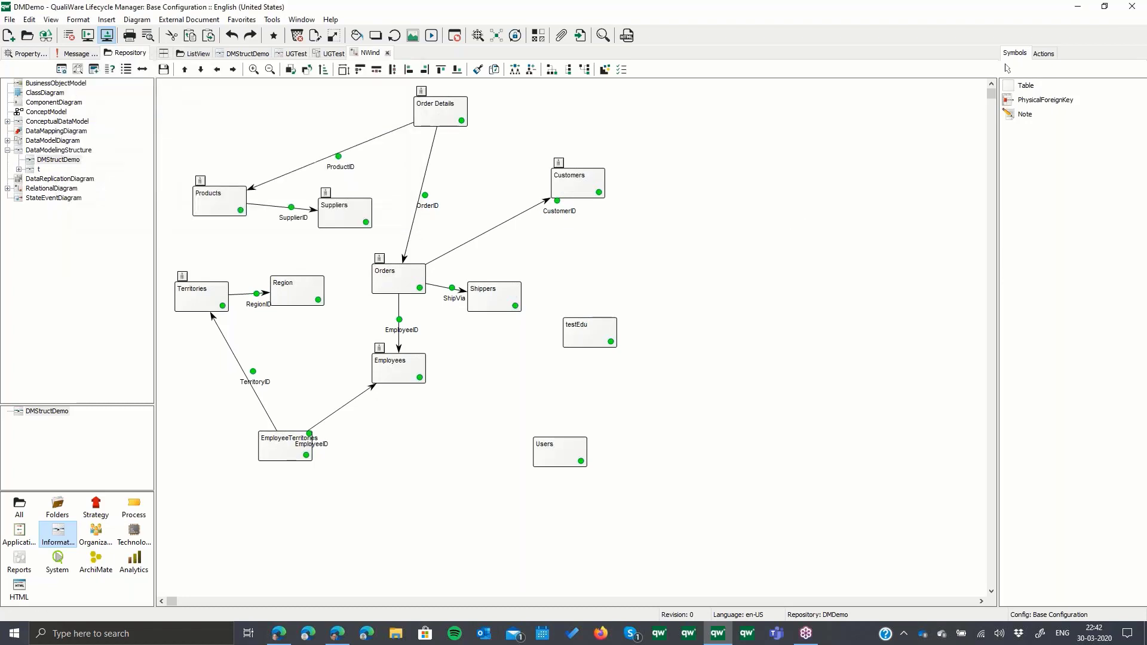
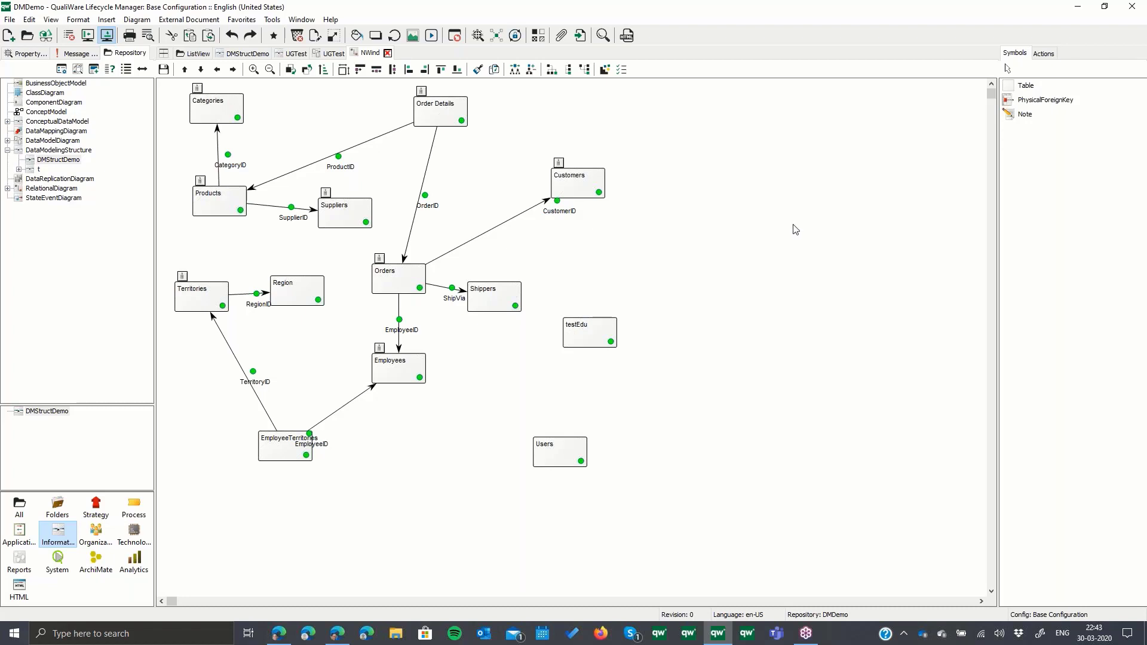
- Close the NWind physical diagram and open the logical diagram of the NWind subject area from DMStructDemo
left_click(531, 217)
left_click_drag(562, 212, 513, 230)
left_click(387, 53)
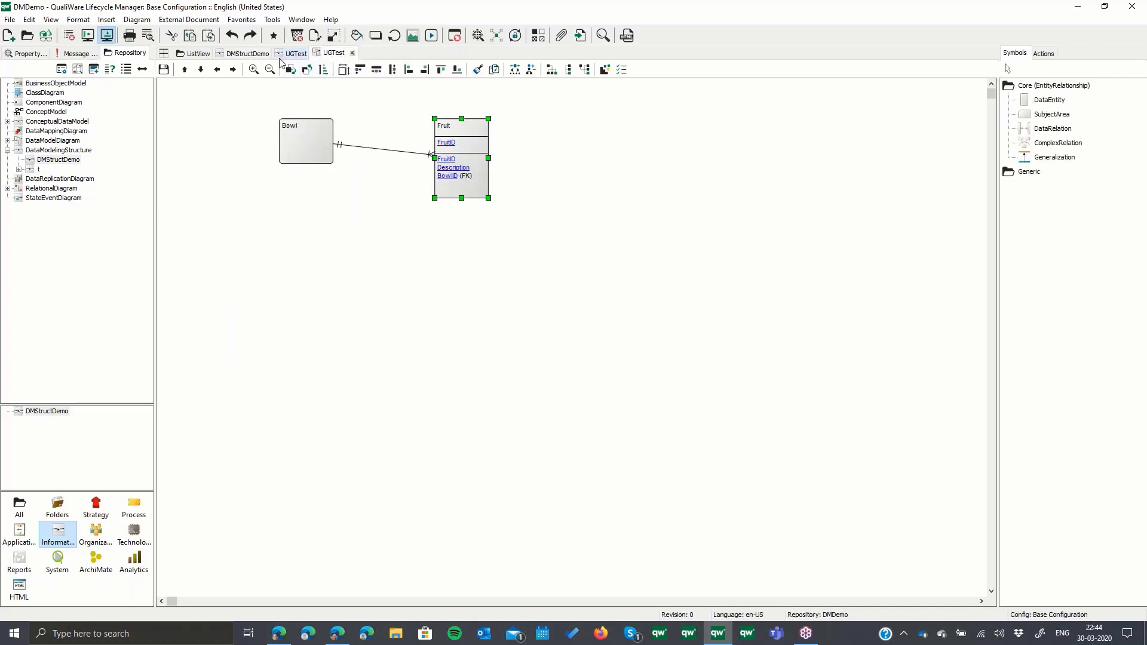
right_click(375, 253)
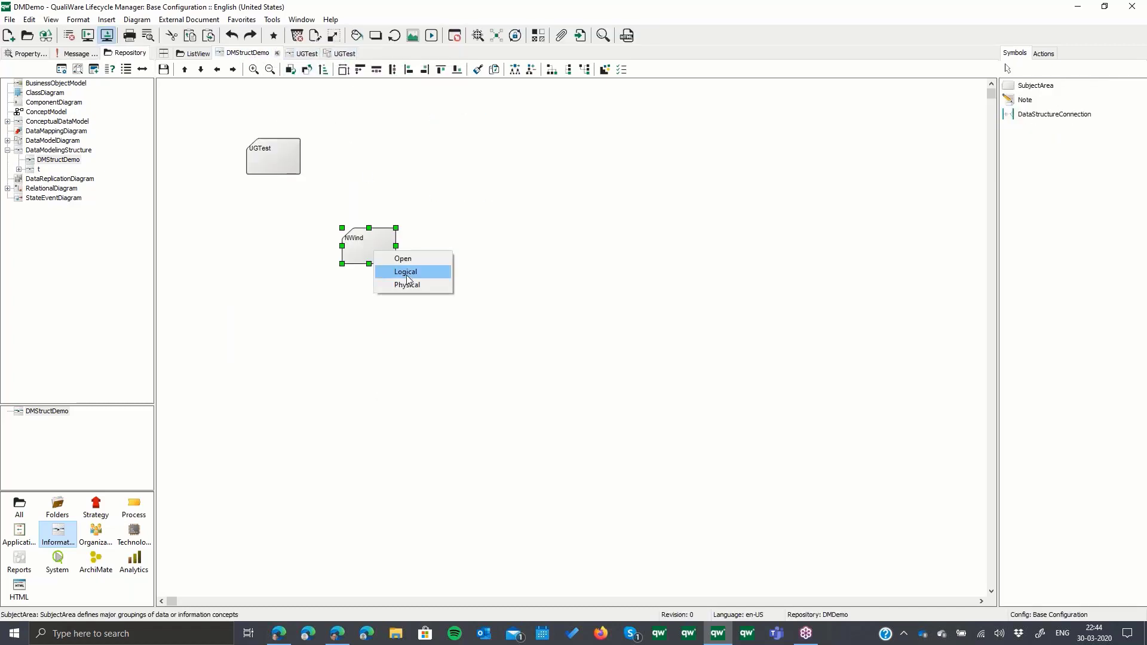
left_click(406, 273)
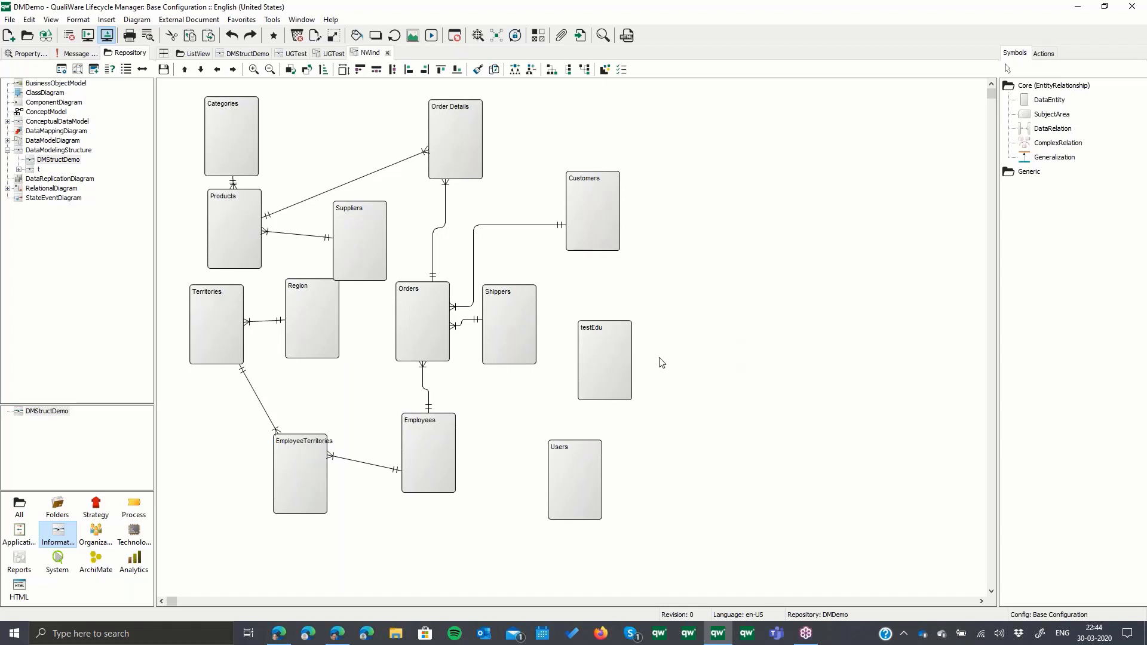
- Switch to the QualiWare web demo in the browser and open the Chixi Car Rental Processes diagram from Process Management
left_click(279, 633)
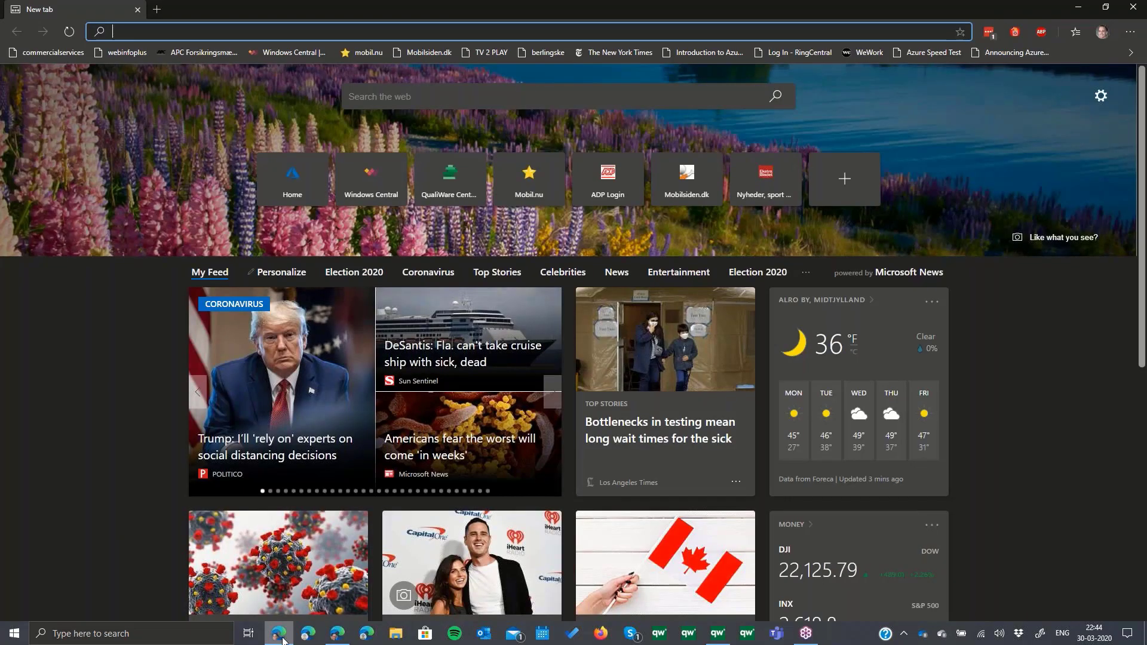
left_click(280, 634)
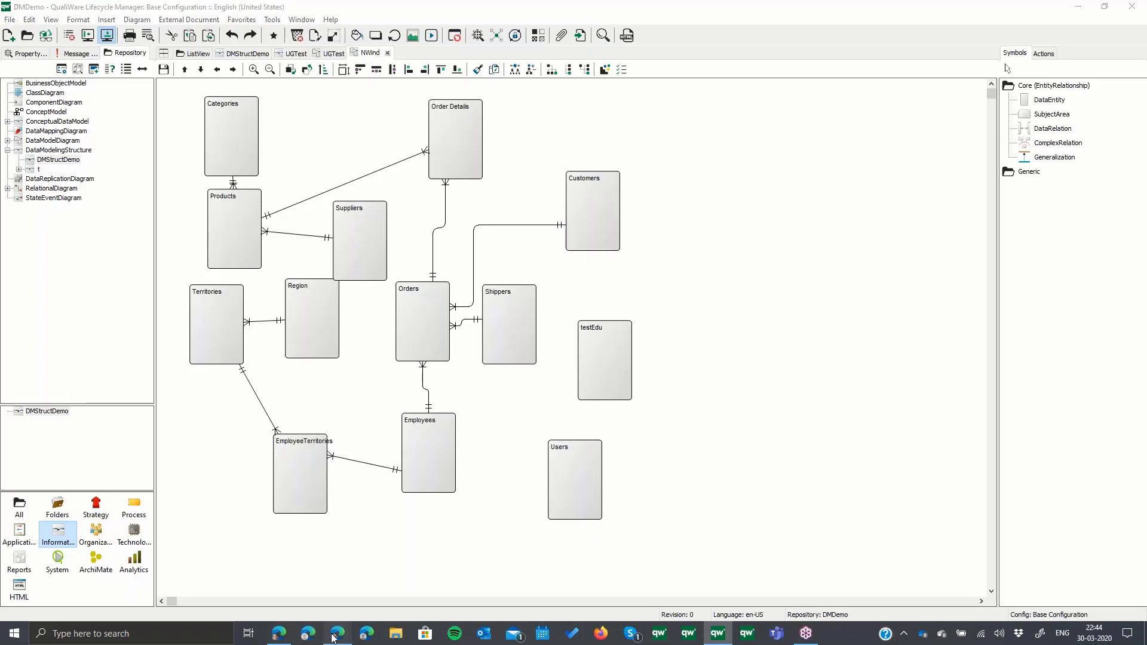
left_click(337, 633)
left_click(70, 32)
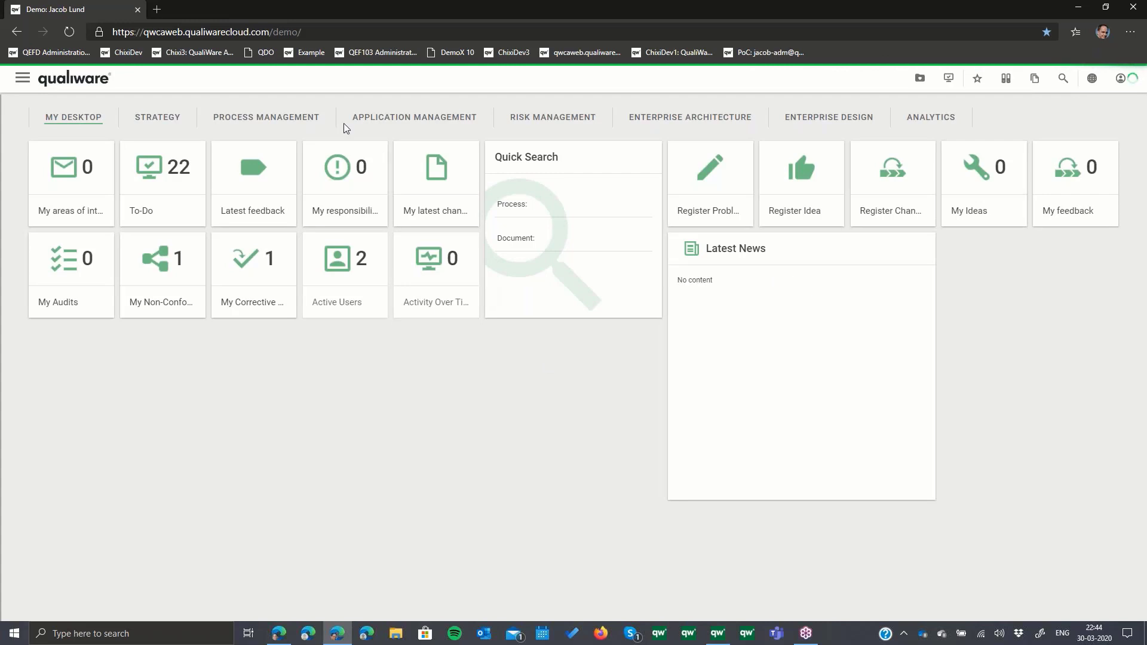
left_click(294, 120)
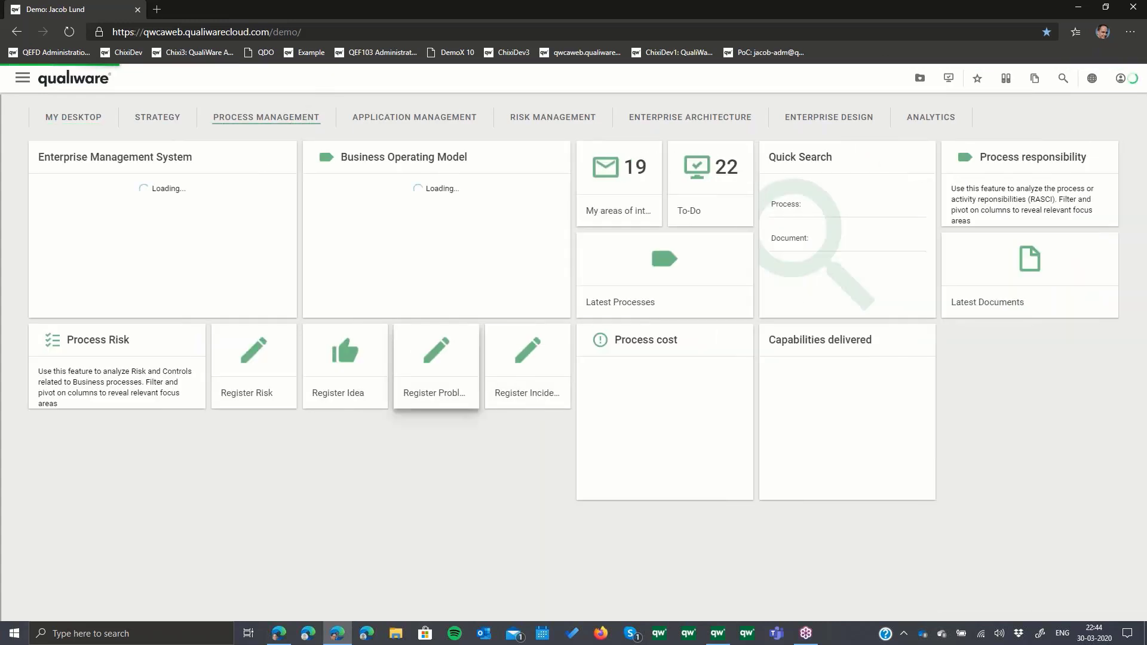
left_click(194, 233)
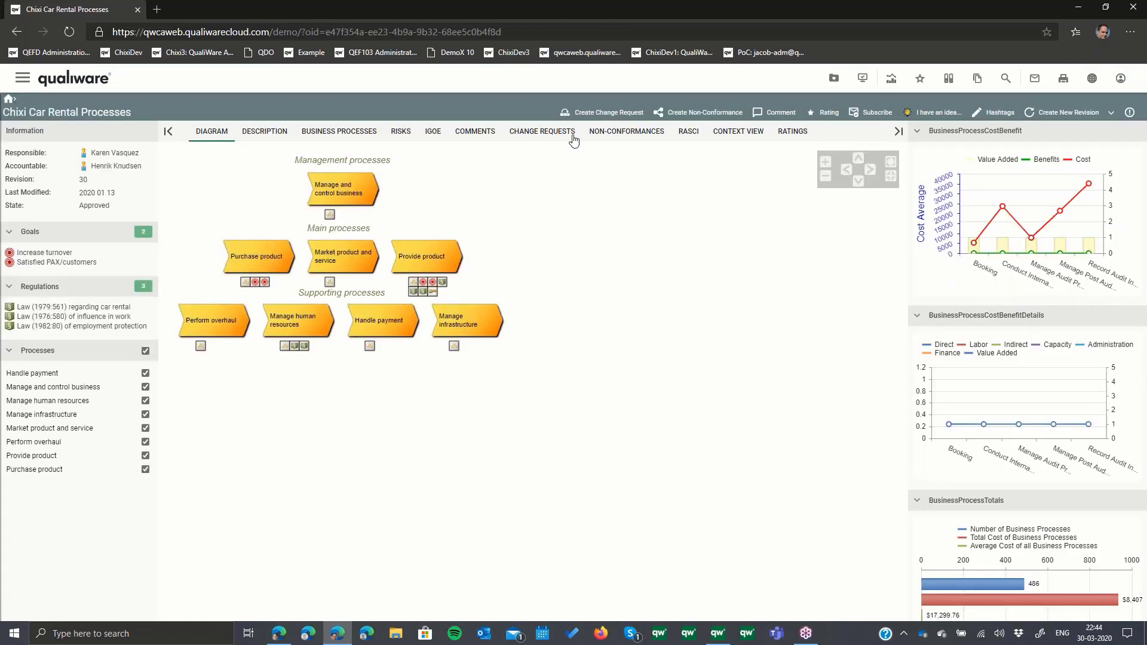
- Open the Provide product process for editing and show the information it uses
left_click(422, 258)
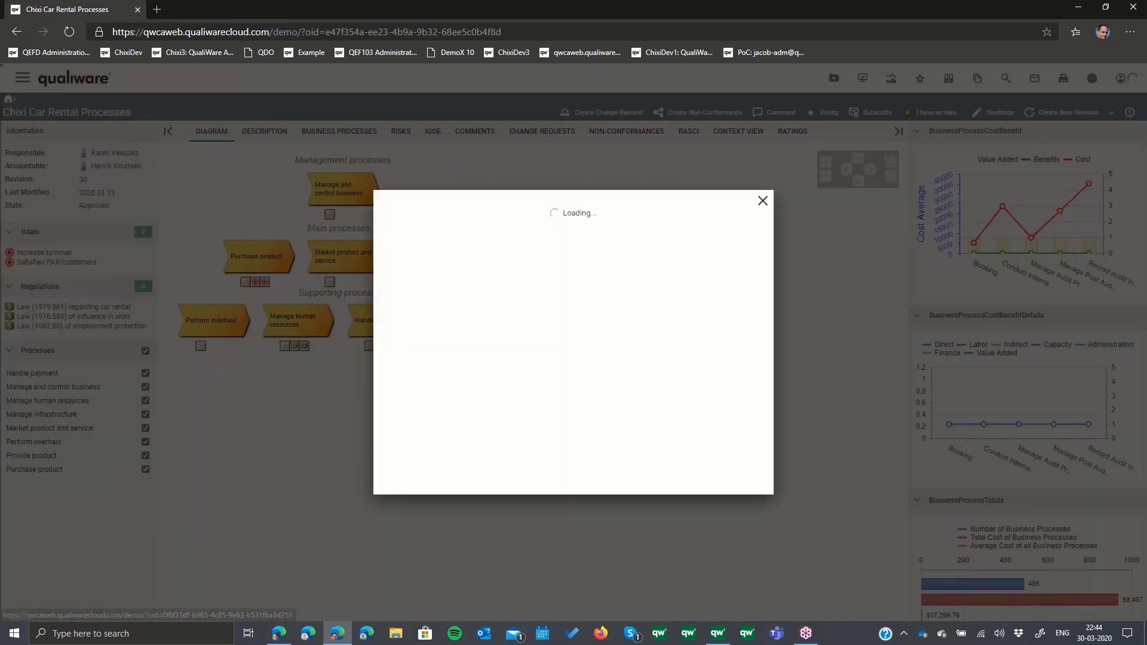
left_click(660, 234)
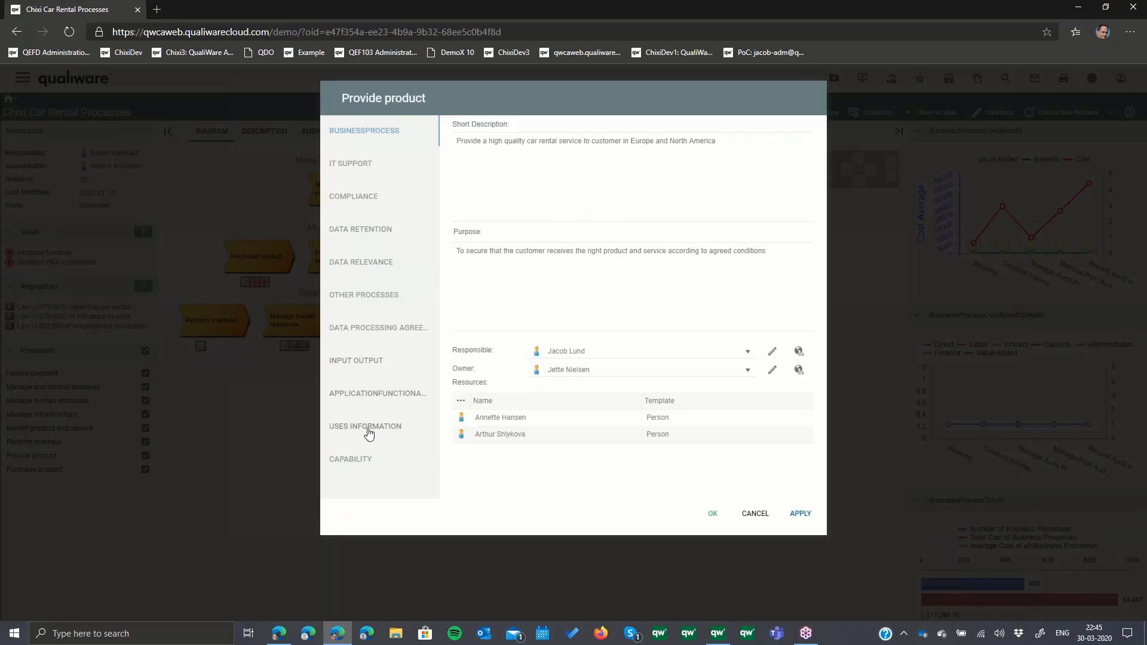
left_click(370, 427)
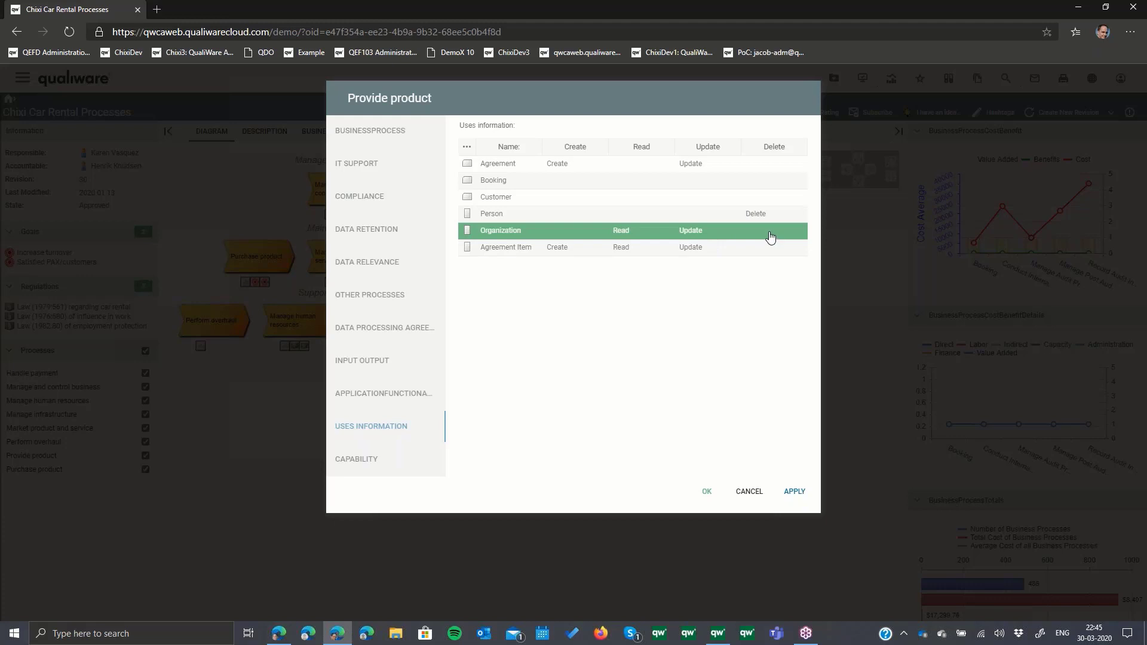
- Add the Car data entity to the information used by the Provide product process
left_click(466, 147)
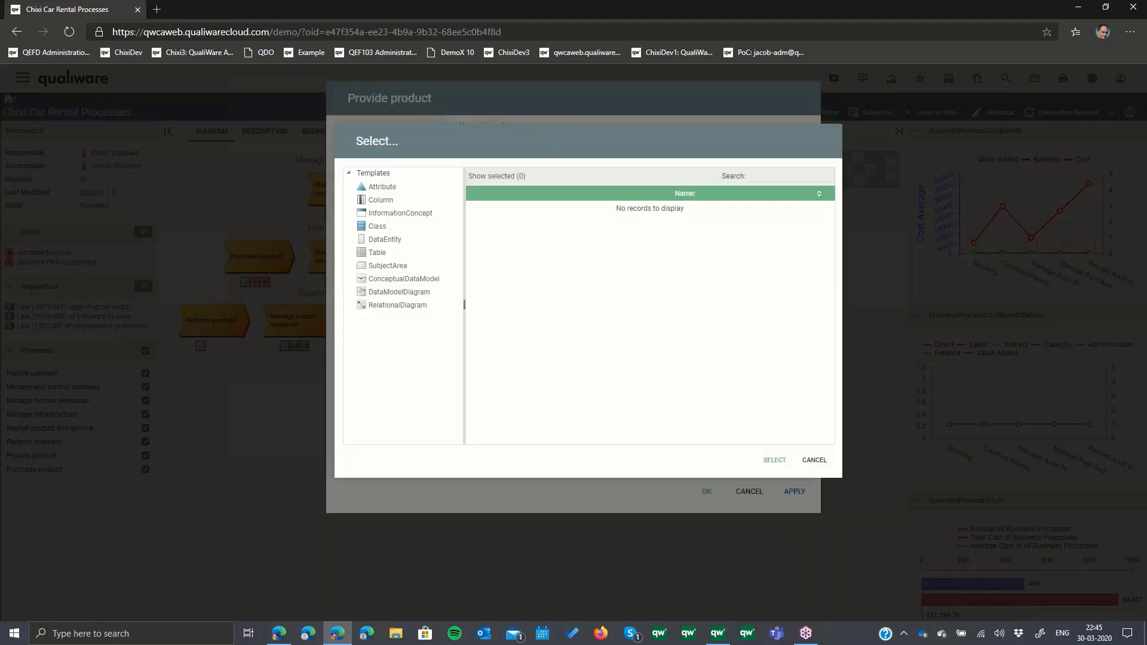
left_click(393, 244)
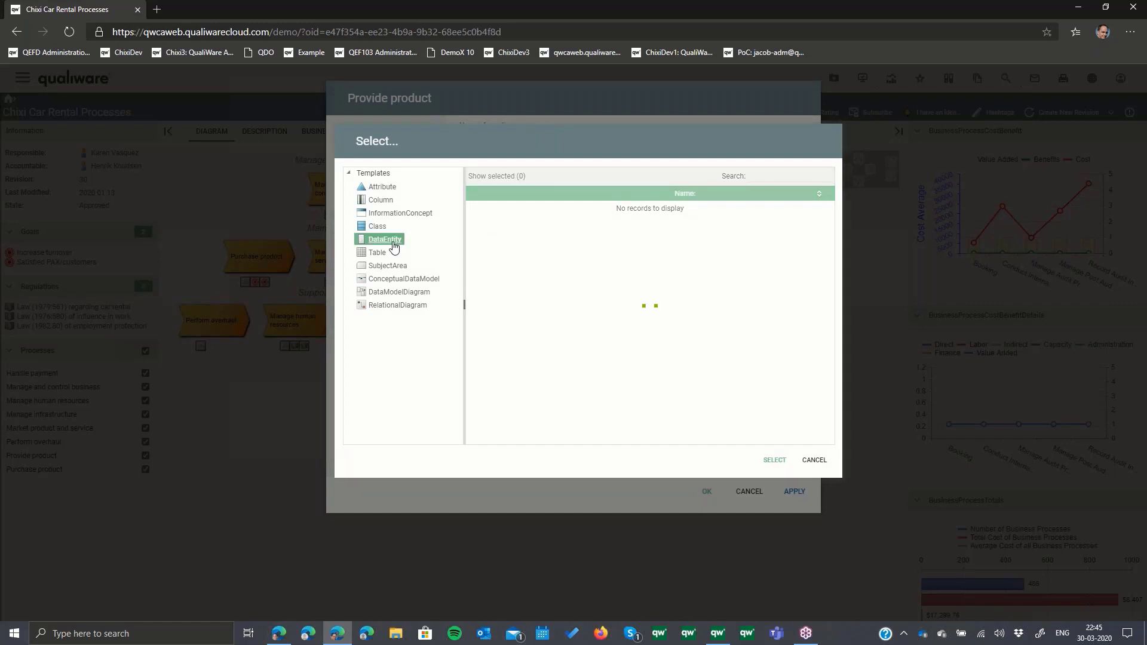
scroll(545, 274, "down", 3)
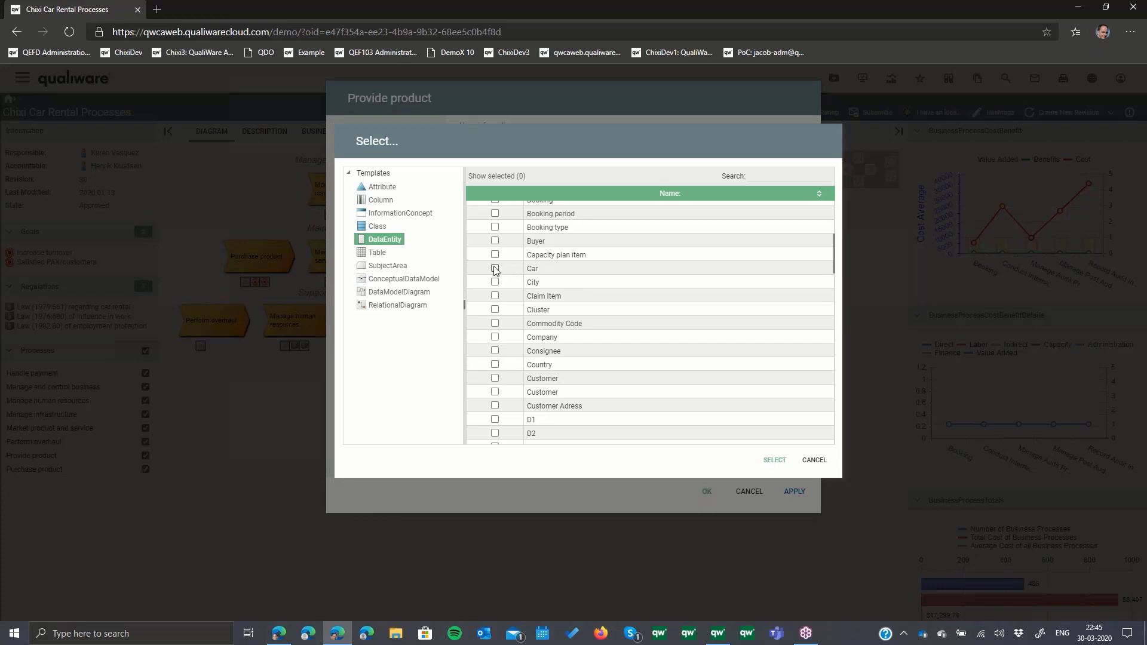
left_click(495, 269)
left_click(773, 460)
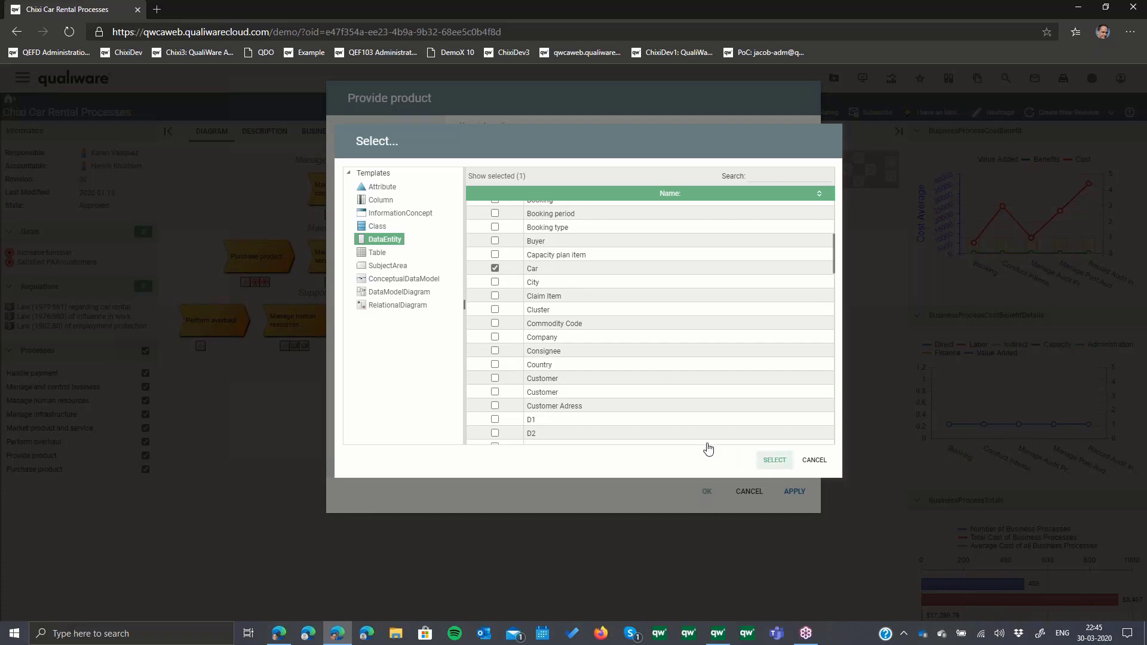
- Mark the Car data entity's usage as Create and Update
left_click(571, 287)
left_click(573, 286)
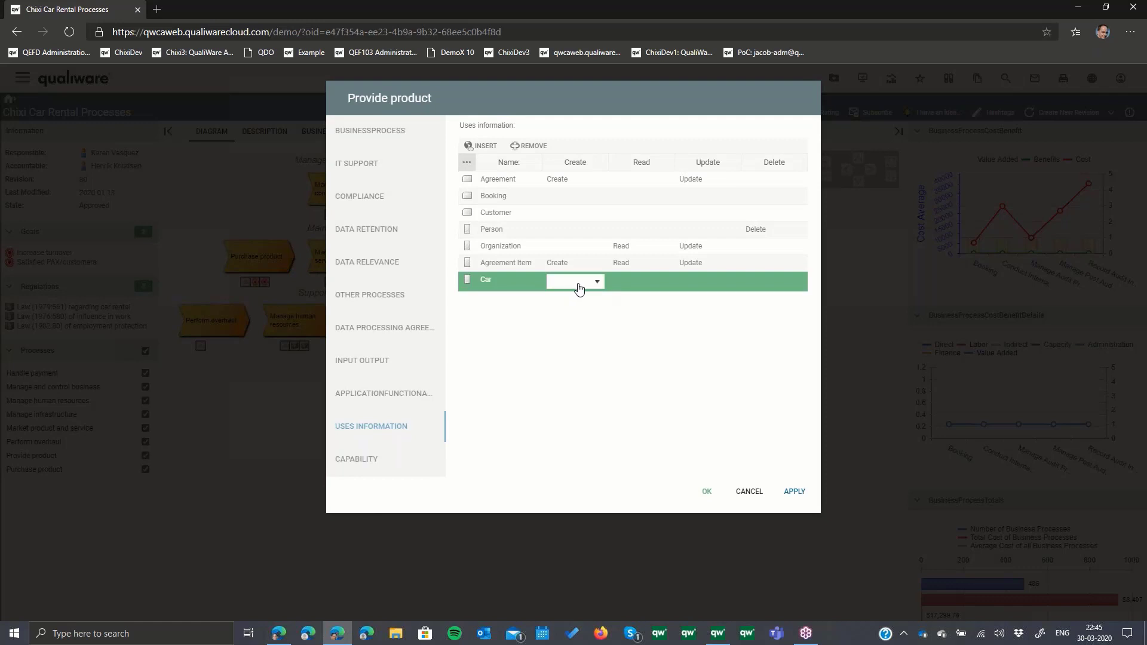
left_click(596, 282)
left_click(562, 310)
left_click(691, 286)
left_click(708, 283)
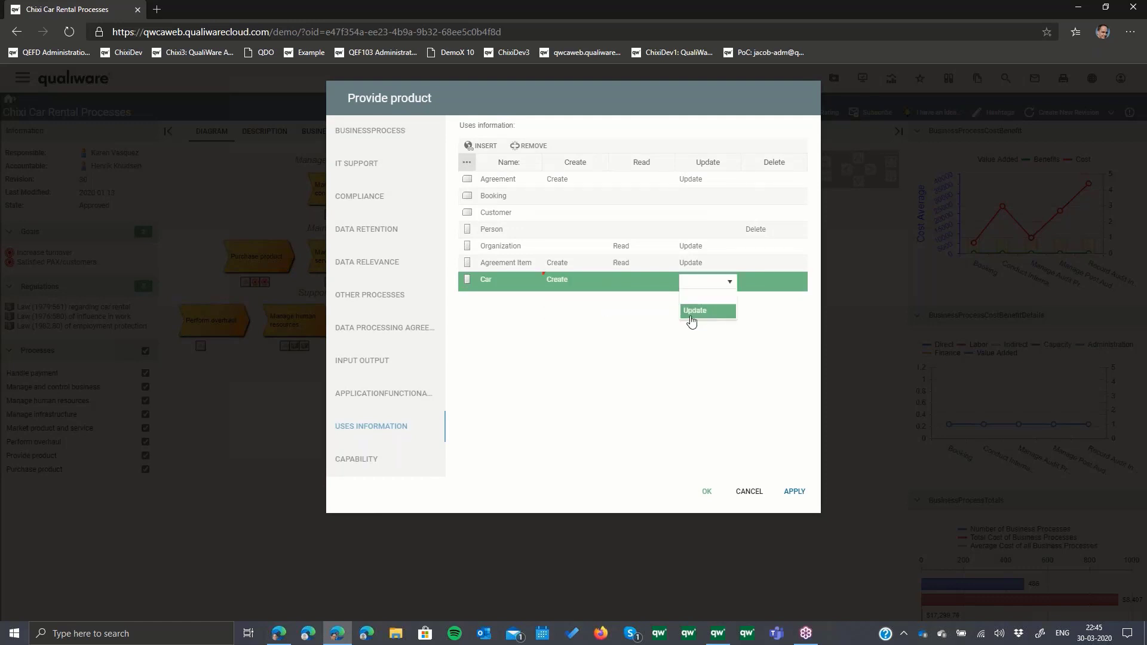
left_click(697, 315)
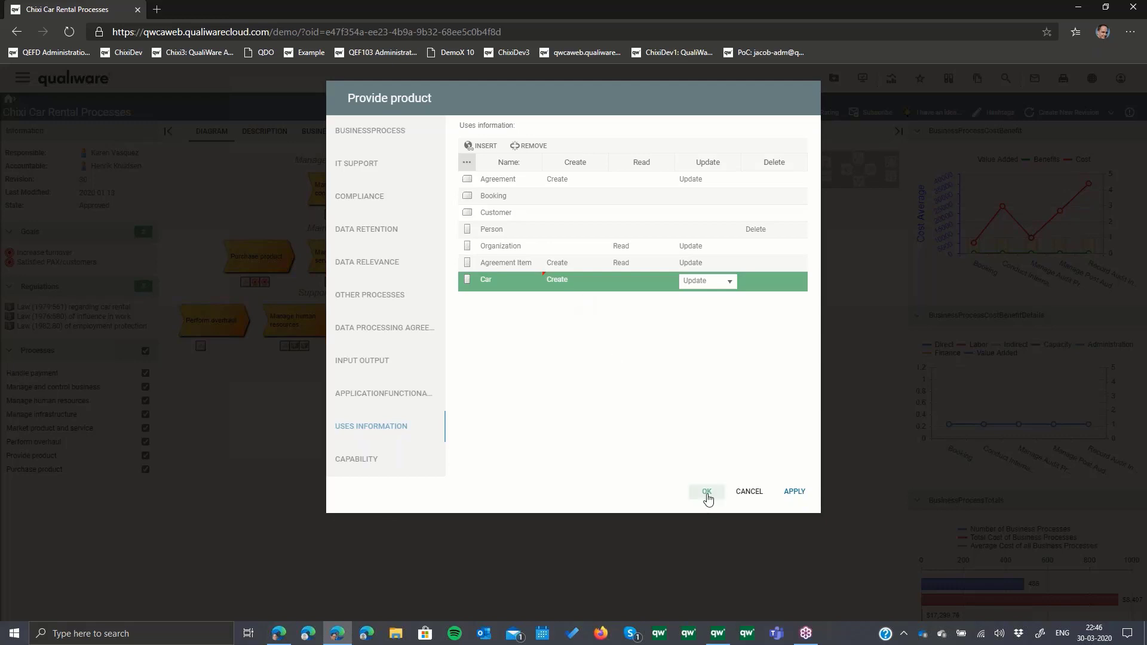
- Try to save the Provide product changes, cancel the edit and close the process details
left_click(706, 492)
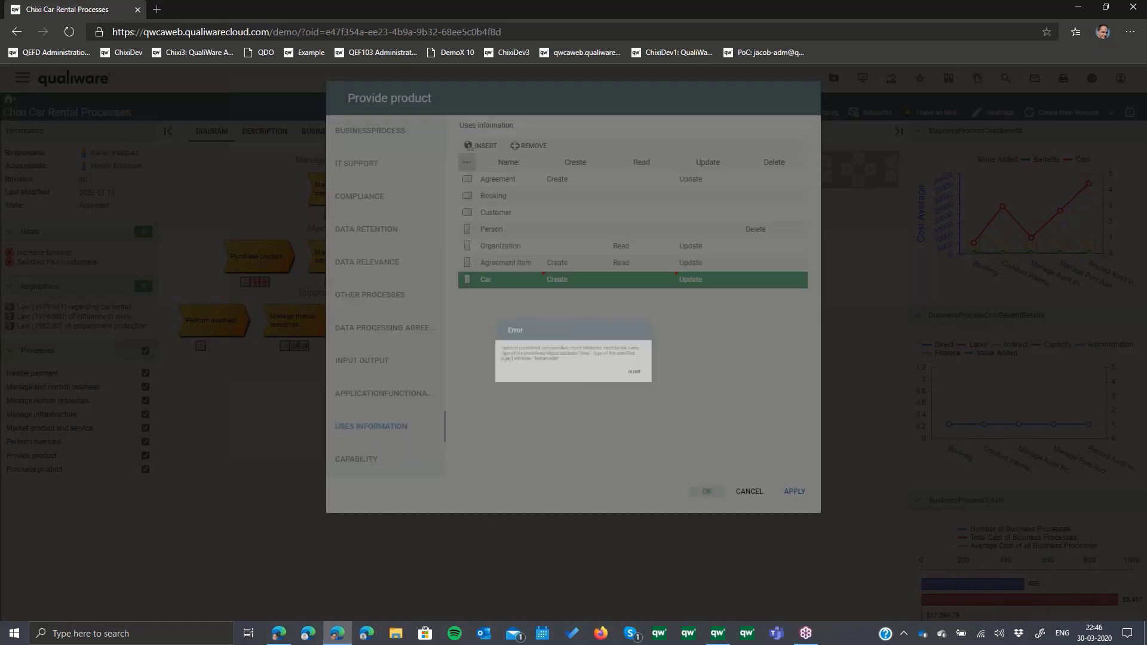
left_click(687, 390)
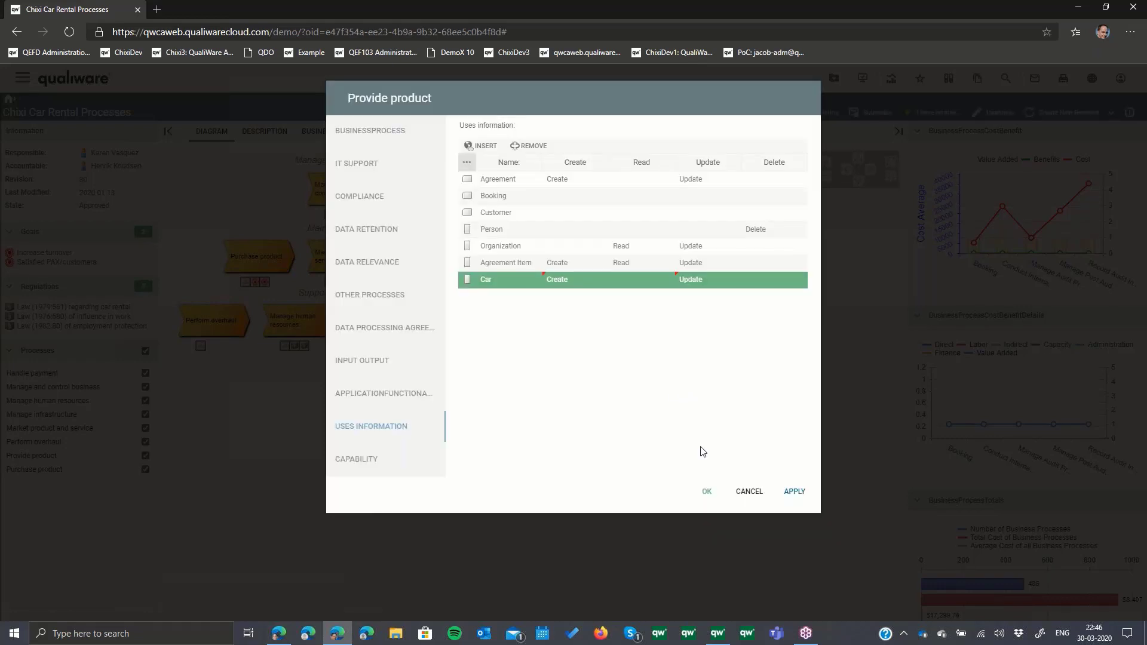
left_click(747, 491)
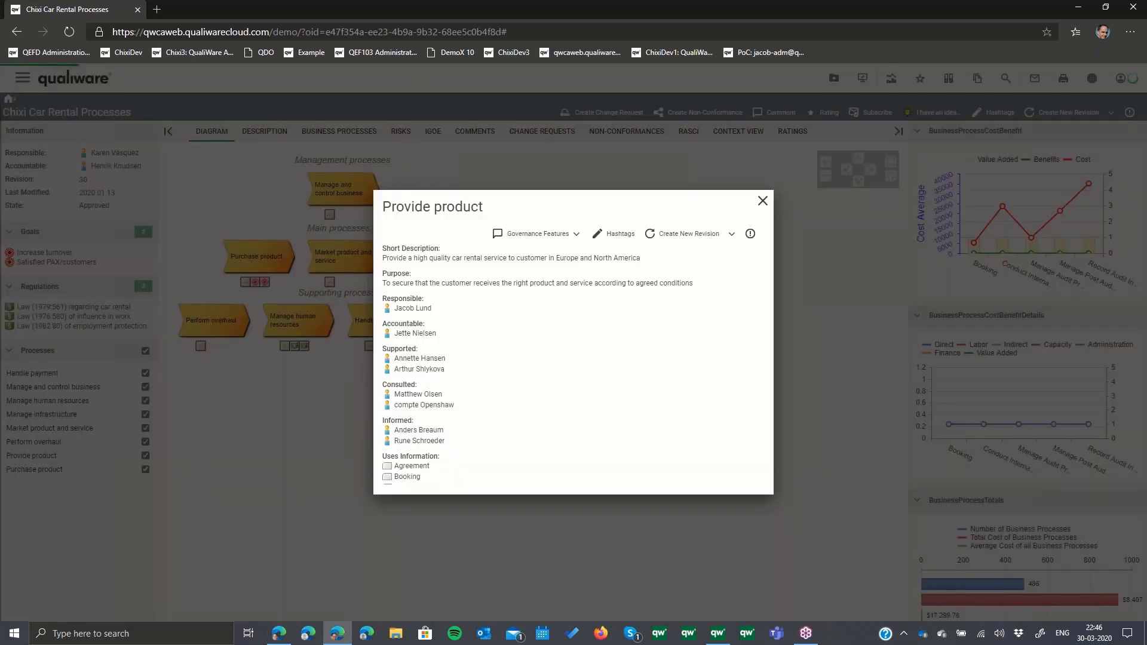
left_click(762, 201)
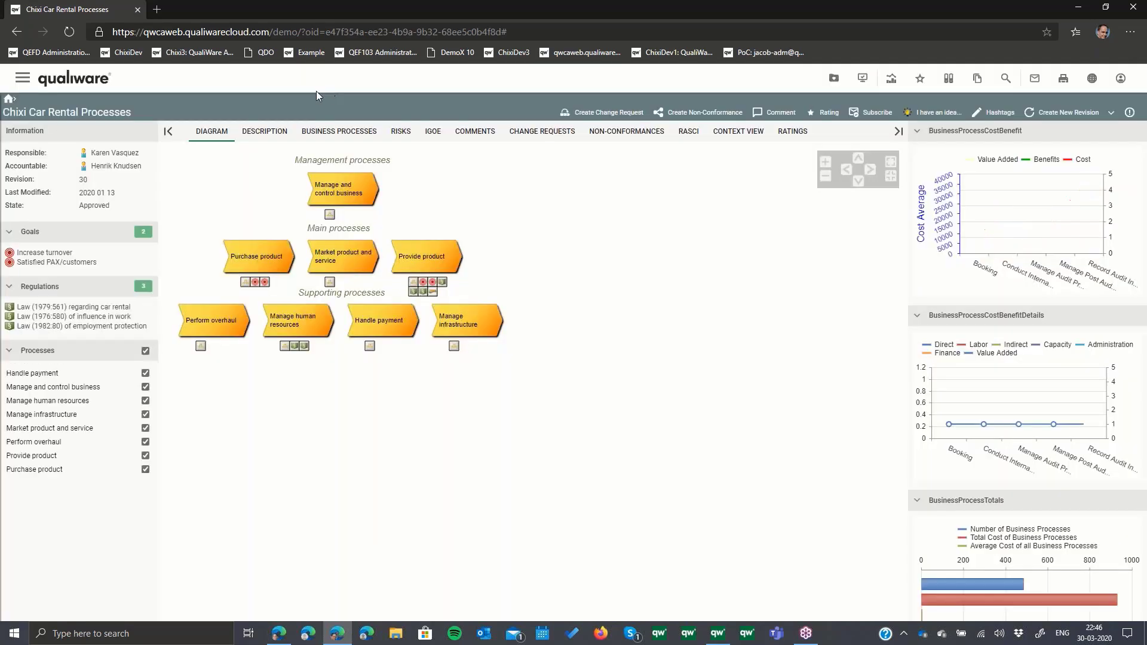
- Return to the home page and open the Chixi Beacon application landscape from Application Management
left_click(96, 79)
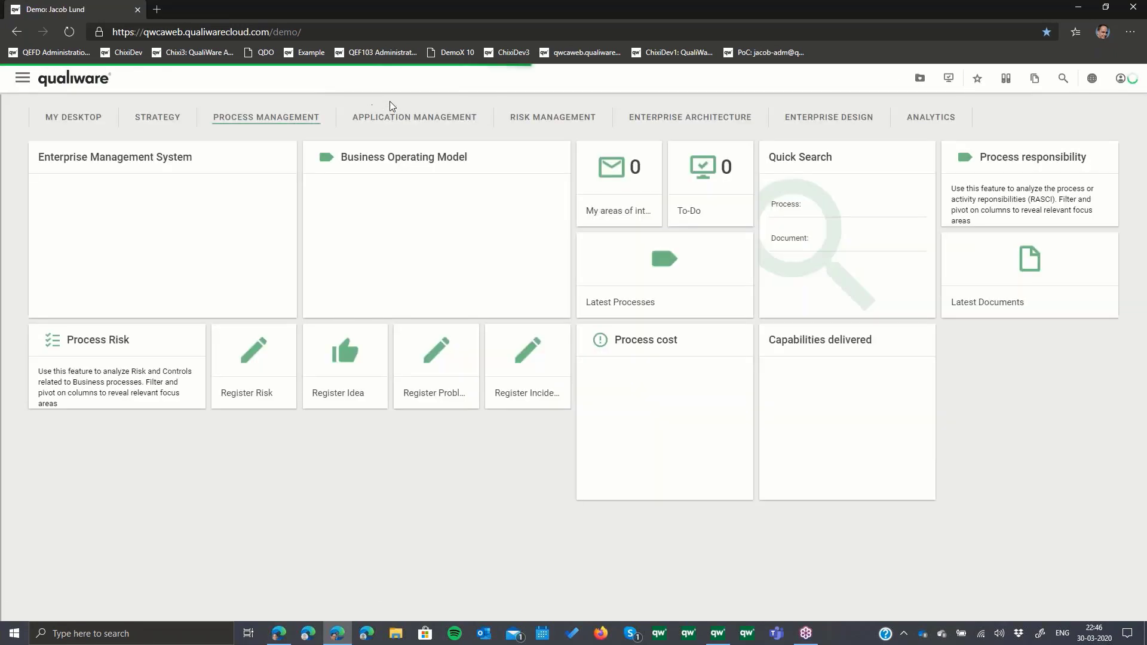
left_click(417, 119)
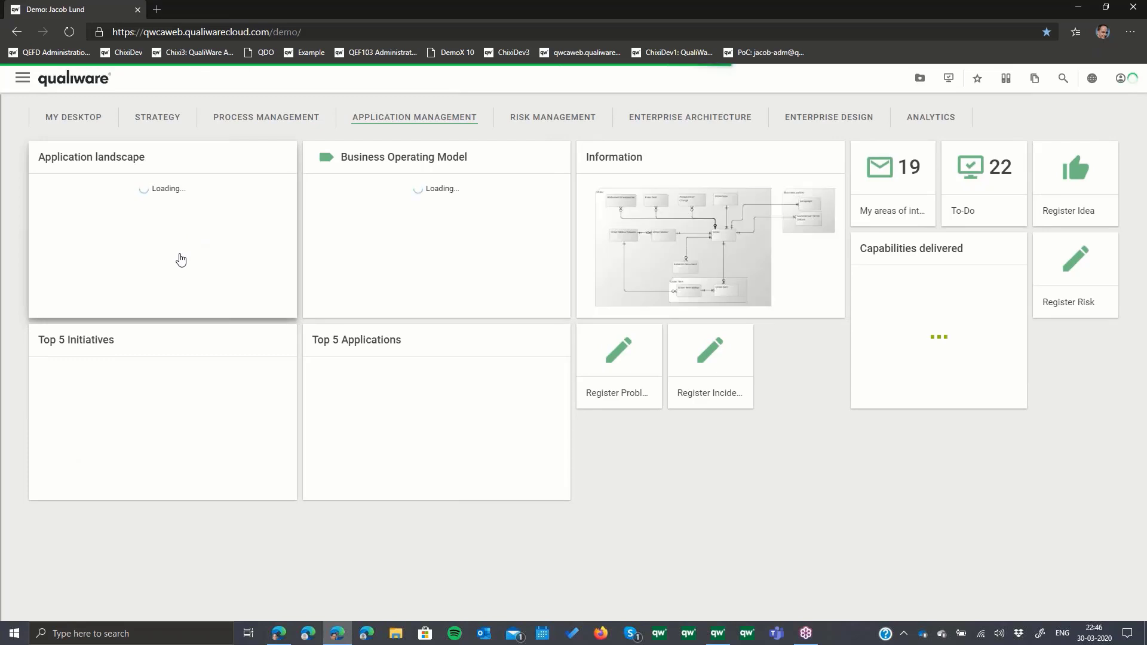
left_click(293, 272)
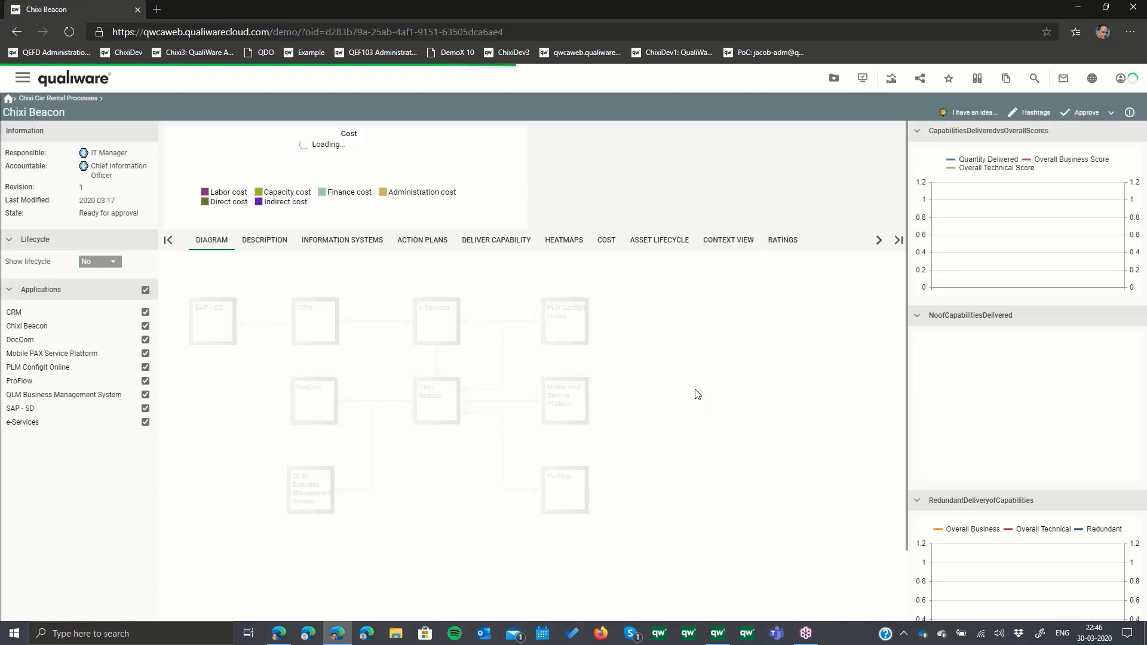
- Open the e-Services application for editing and mark the first Delivery Details data entity as Read in its used information
left_click(440, 332)
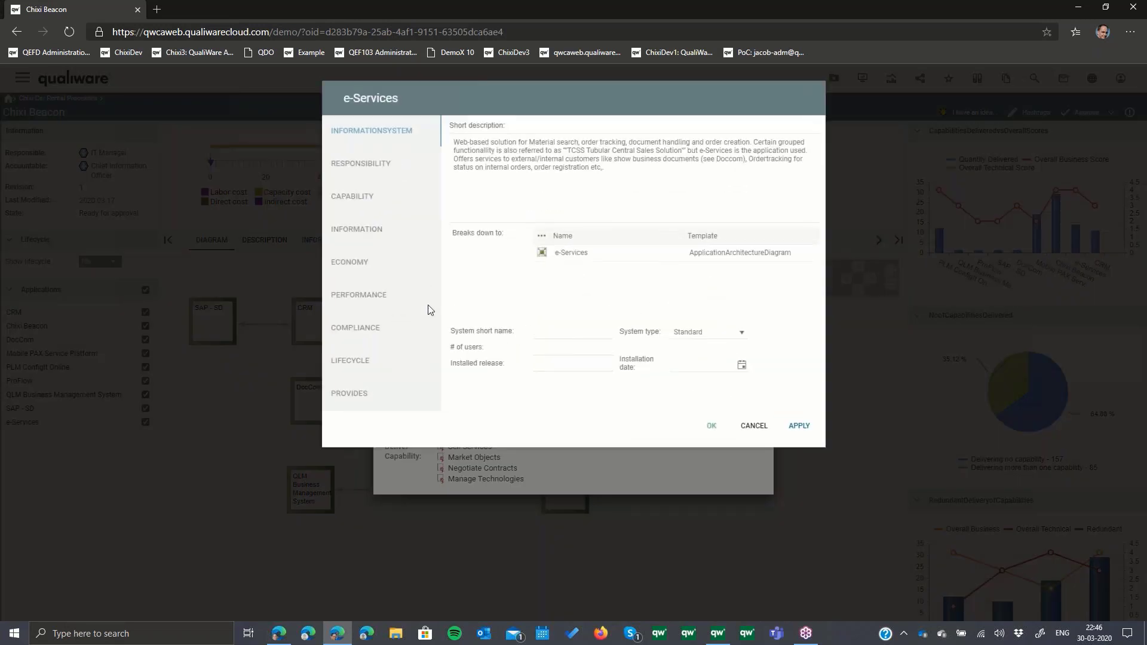
left_click(347, 237)
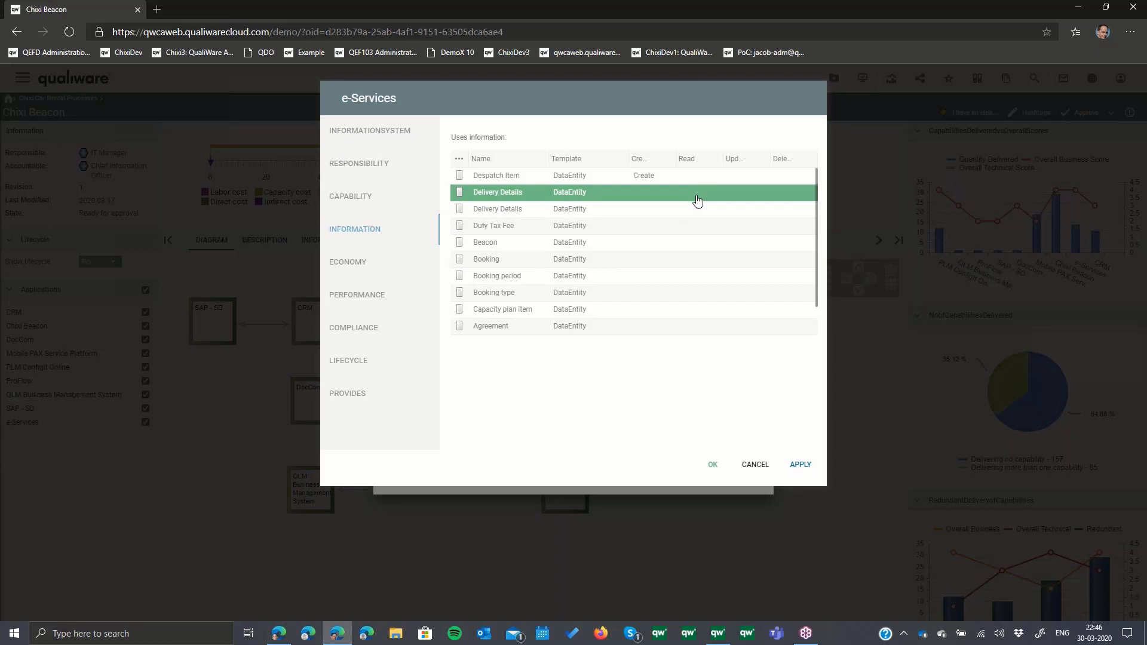
left_click(695, 193)
left_click(710, 196)
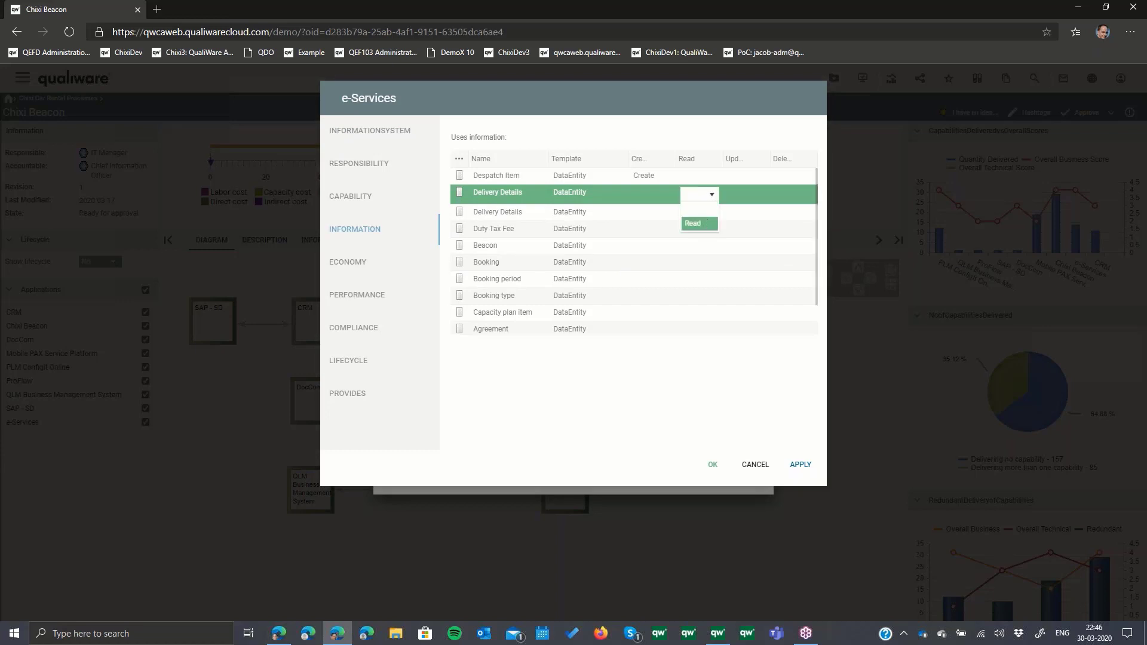
left_click(697, 223)
- Browse the DataEntity and SubjectArea objects available as used information for e-Services and cancel the selection
left_click(458, 159)
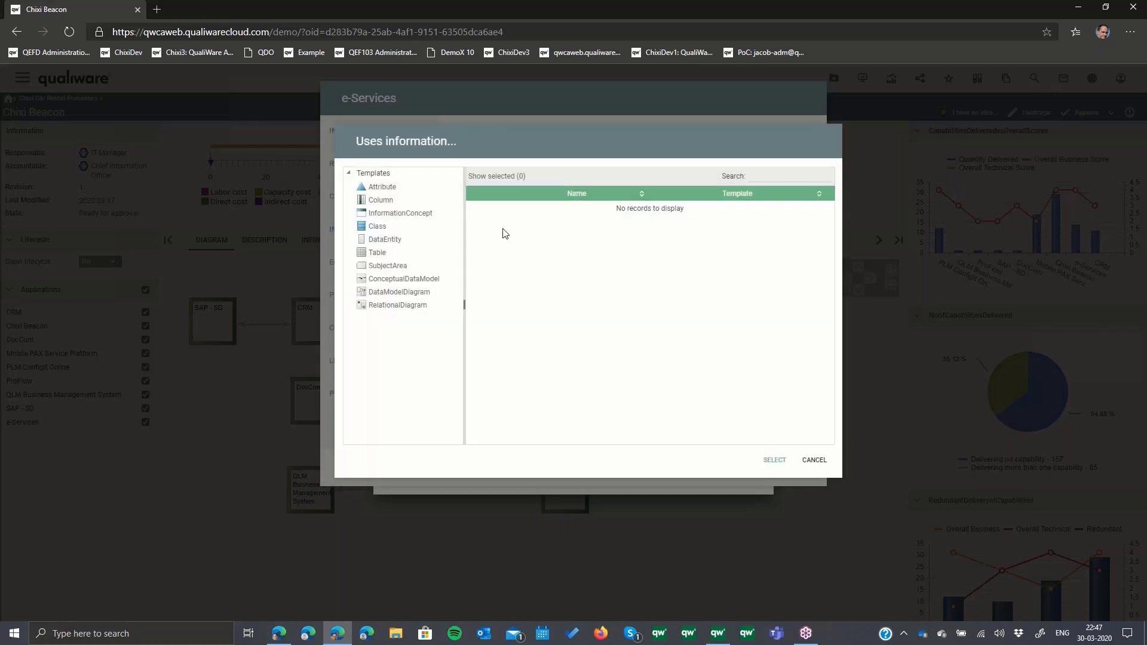
left_click(384, 240)
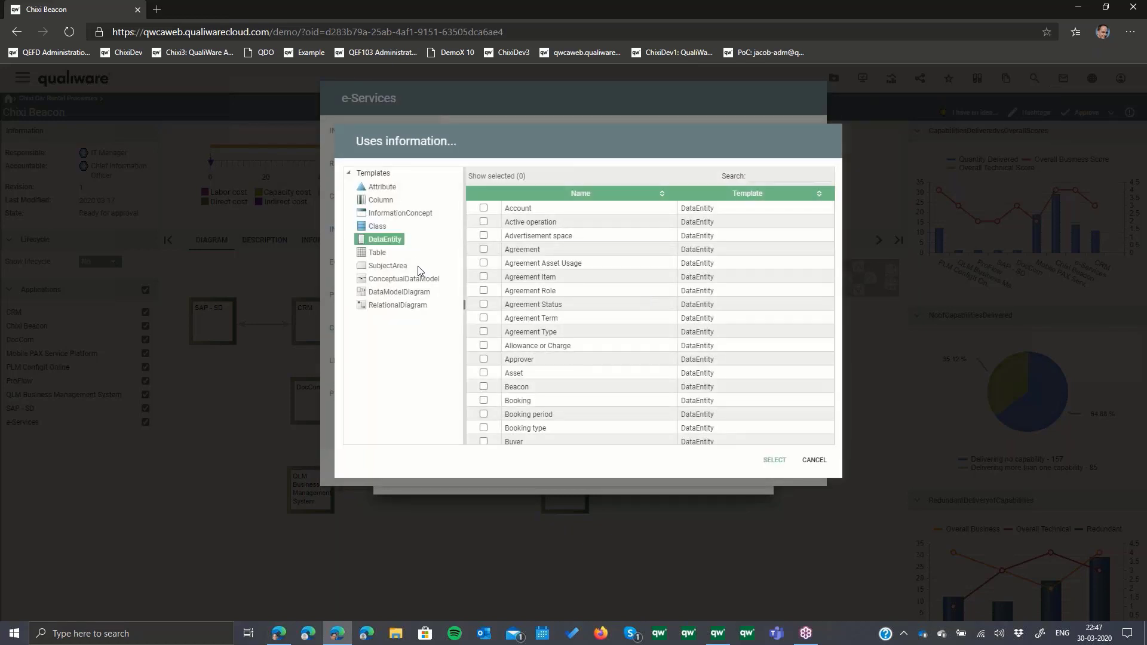
left_click(416, 267)
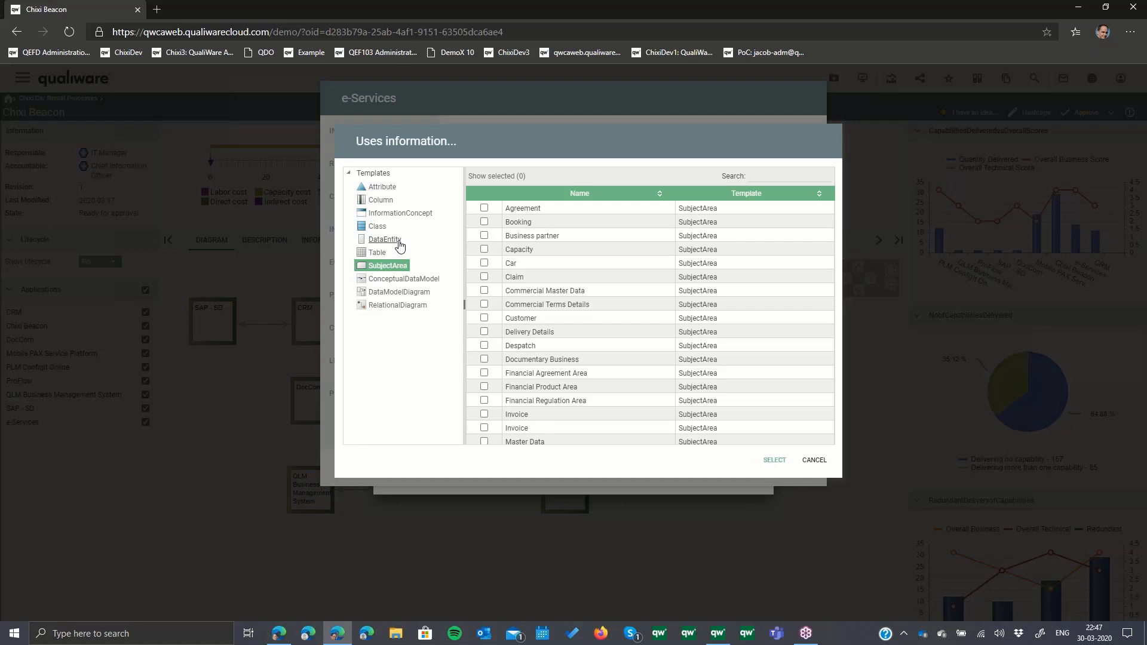
left_click(814, 460)
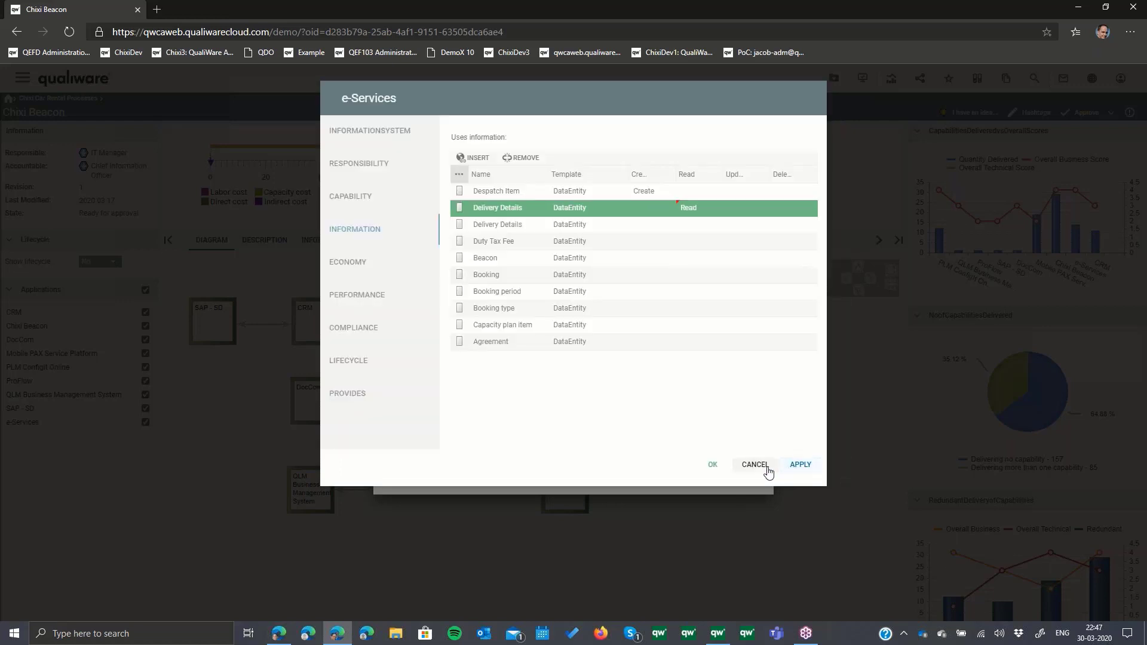
- Discard the unsaved e-Services changes and close the application details
left_click(764, 469)
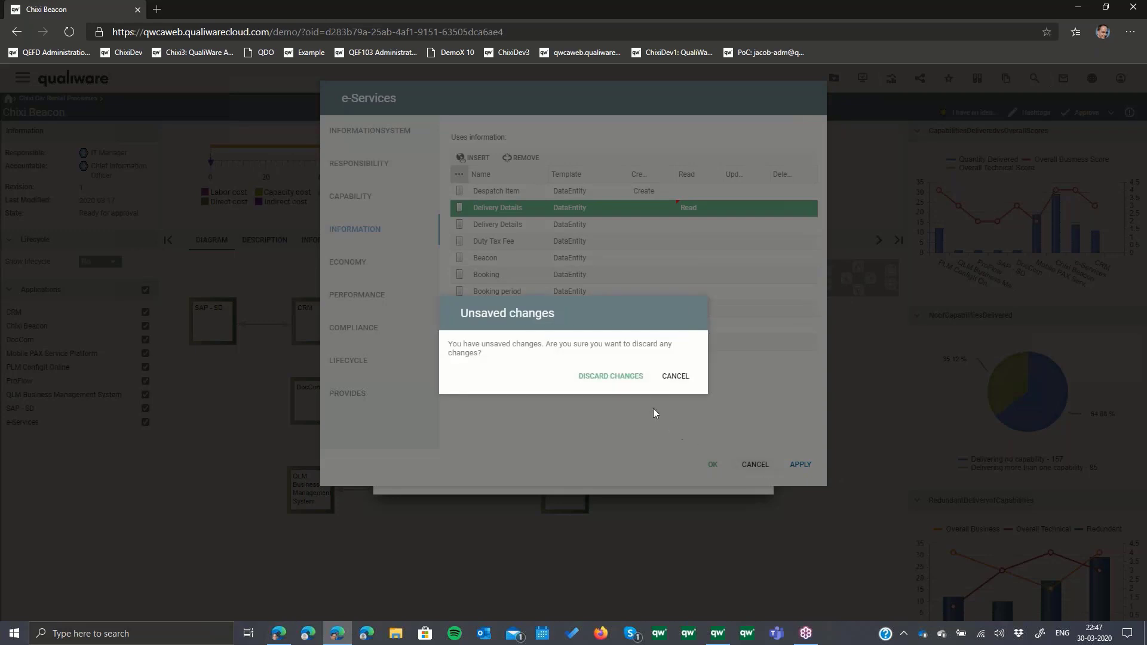
left_click(627, 376)
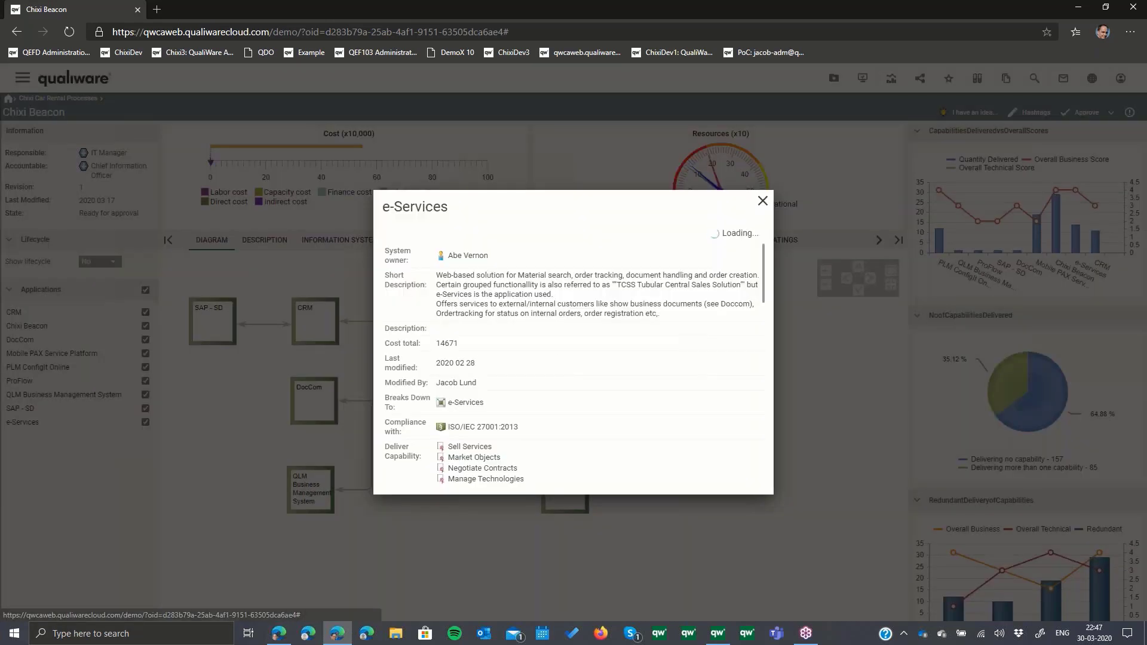
left_click(762, 201)
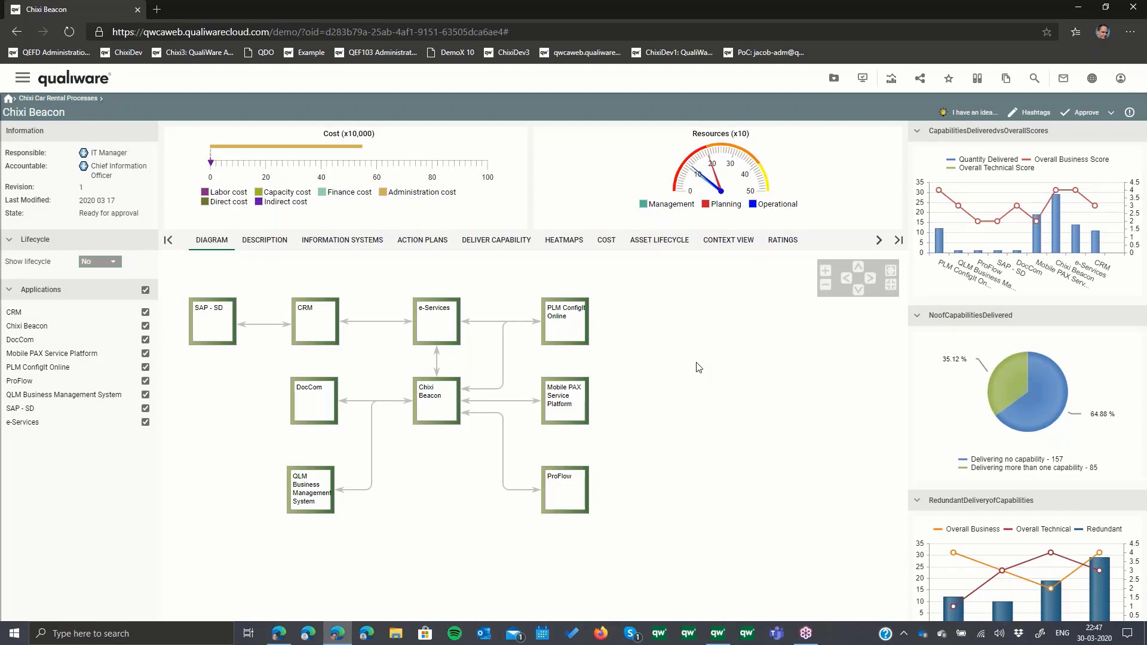
- Open the Process Handles Information list from the logical process views and review the information each process uses
left_click(31, 81)
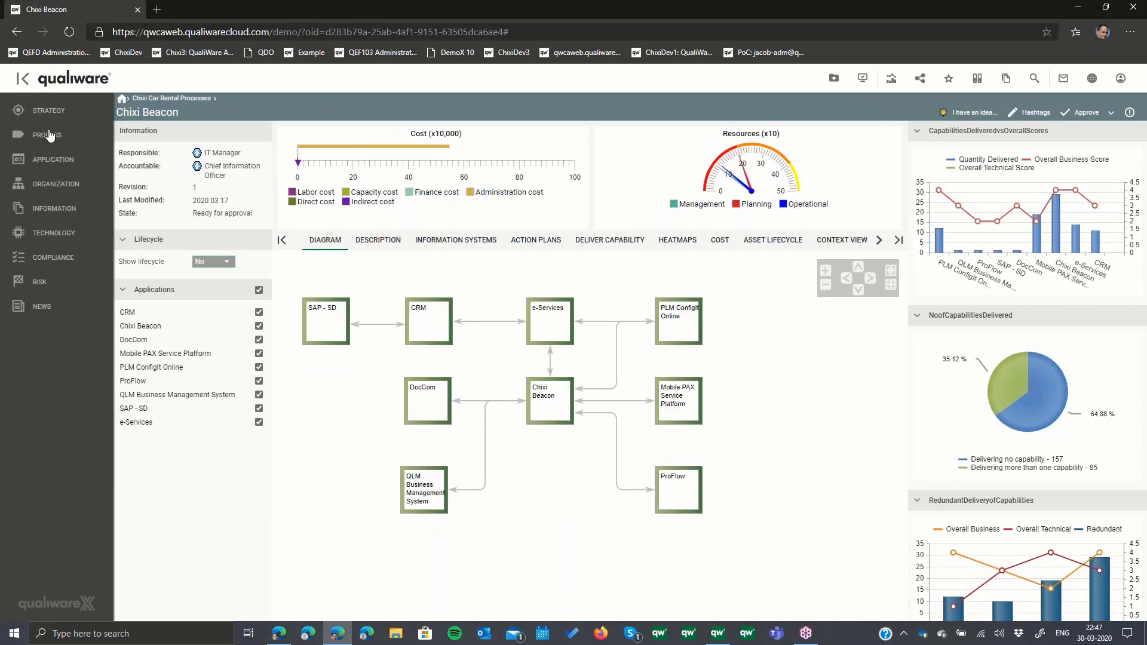
left_click(52, 138)
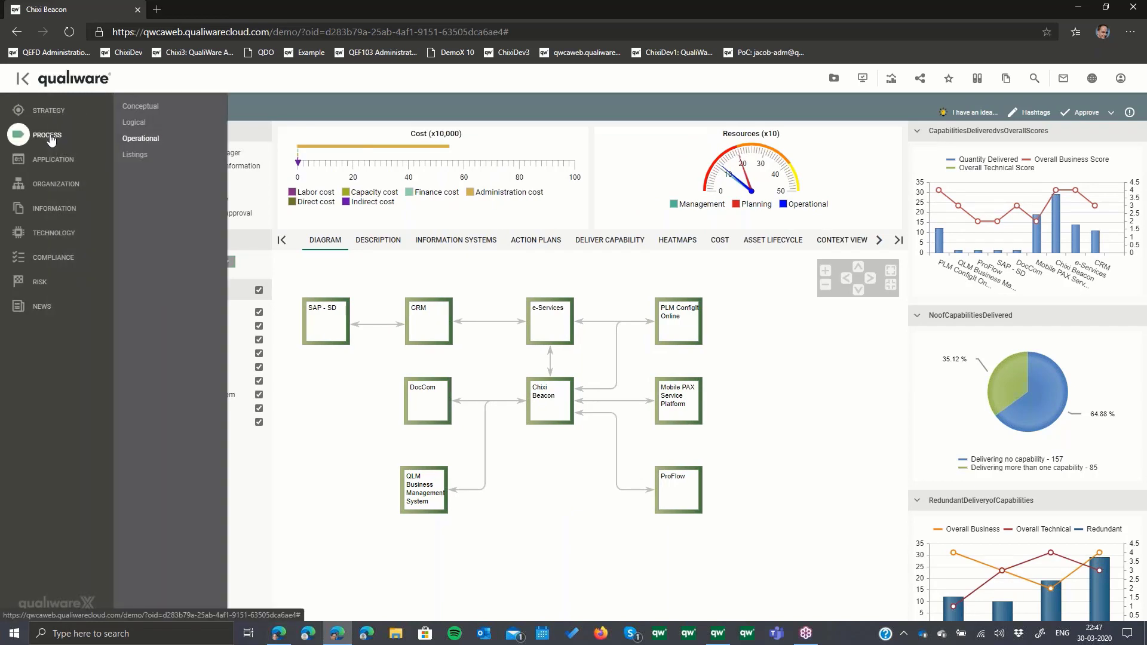
left_click(127, 129)
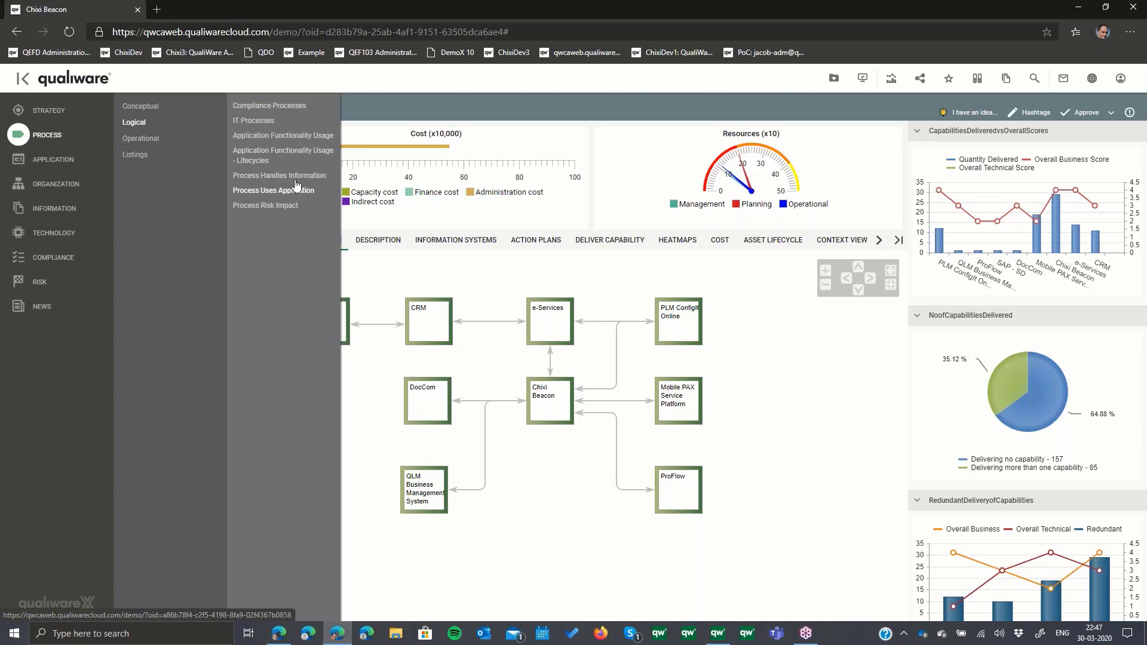
left_click(259, 181)
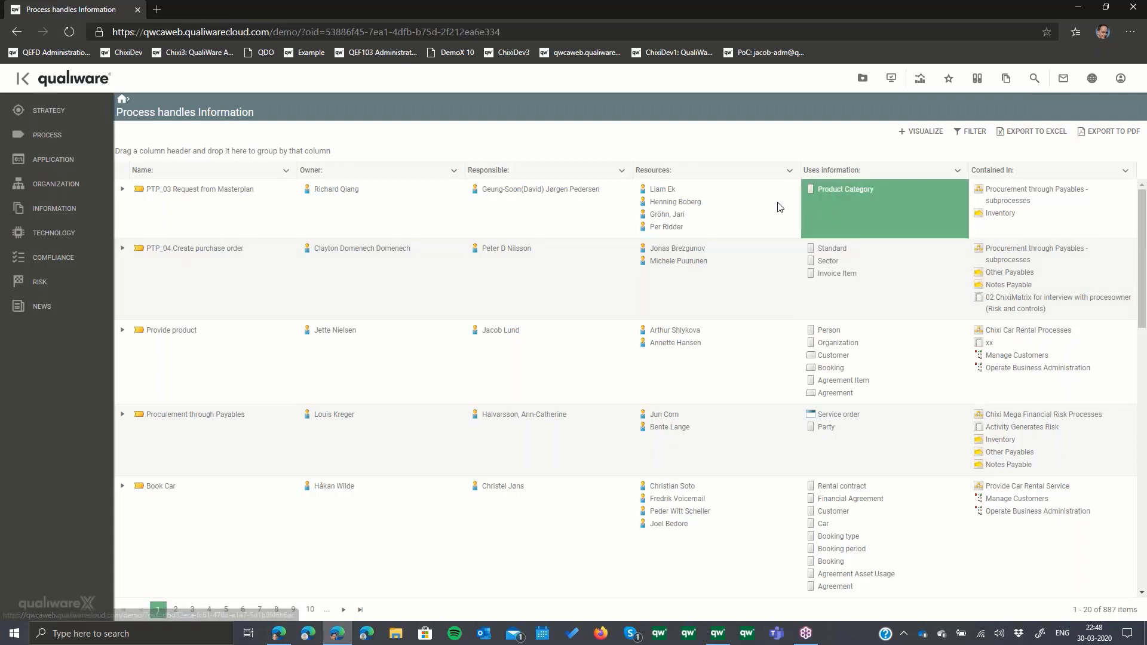
- Open the logical Information usage list, inspect the Financial Agreement data model linked to the Account entity, and return to the list
left_click(49, 210)
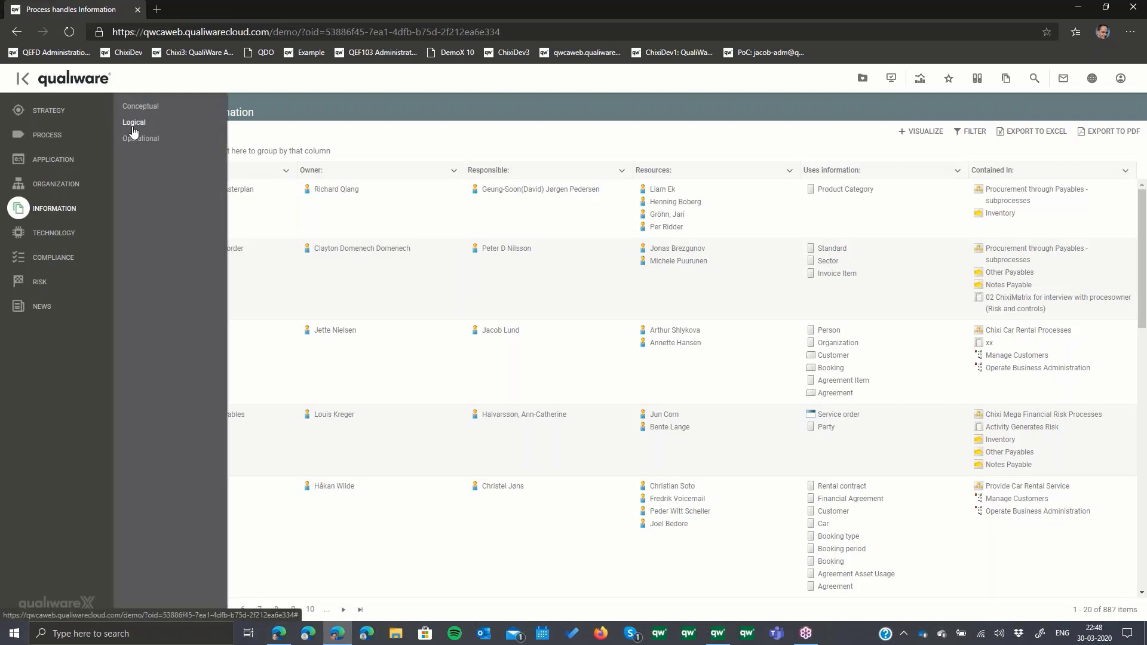
mouse_move(134, 131)
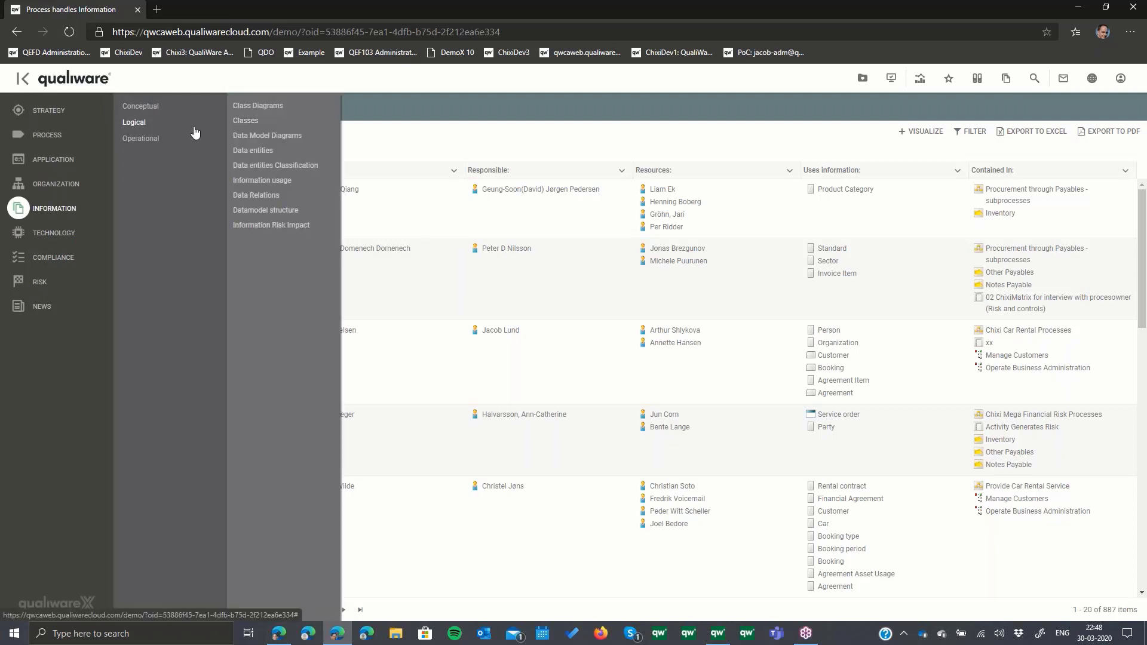
left_click(261, 186)
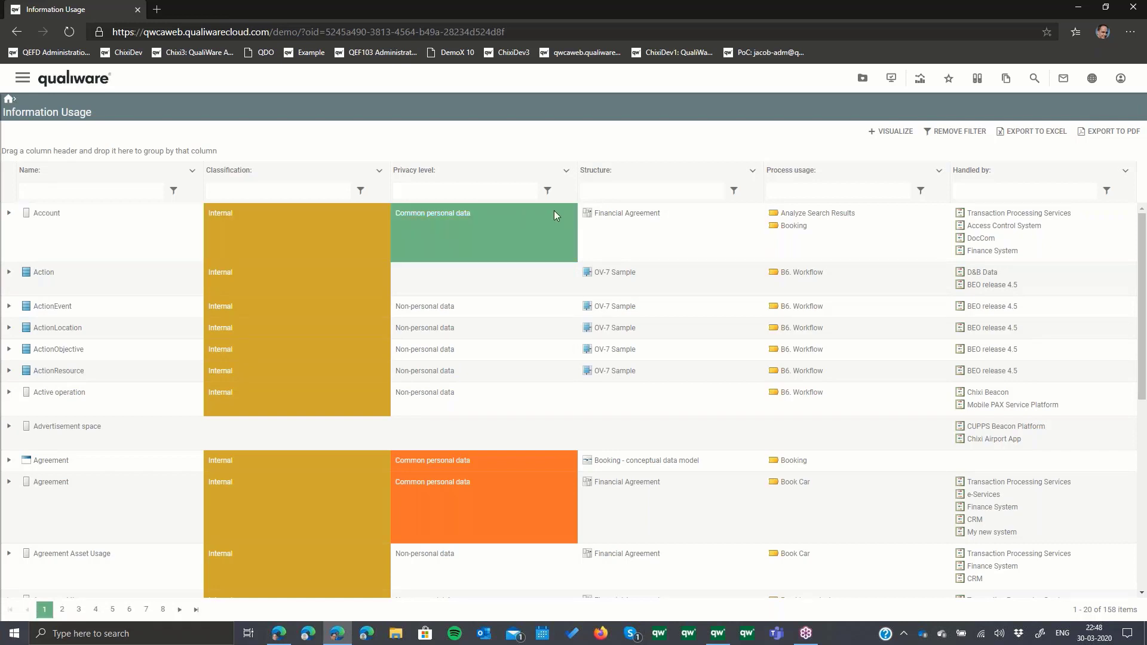
left_click(636, 215)
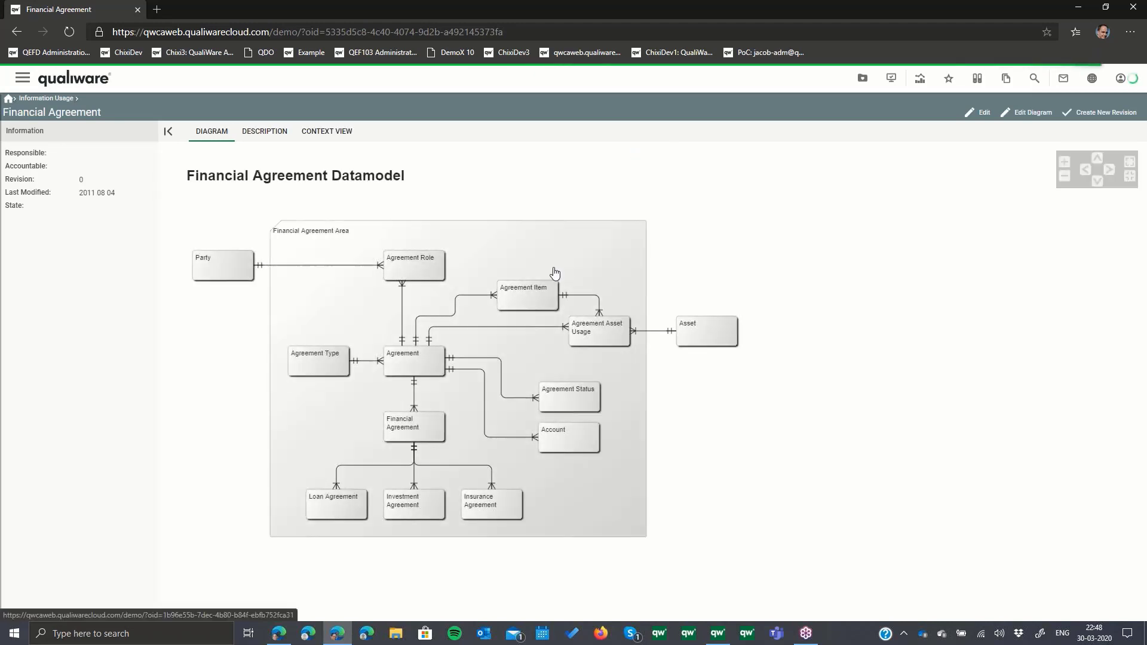
left_click(17, 34)
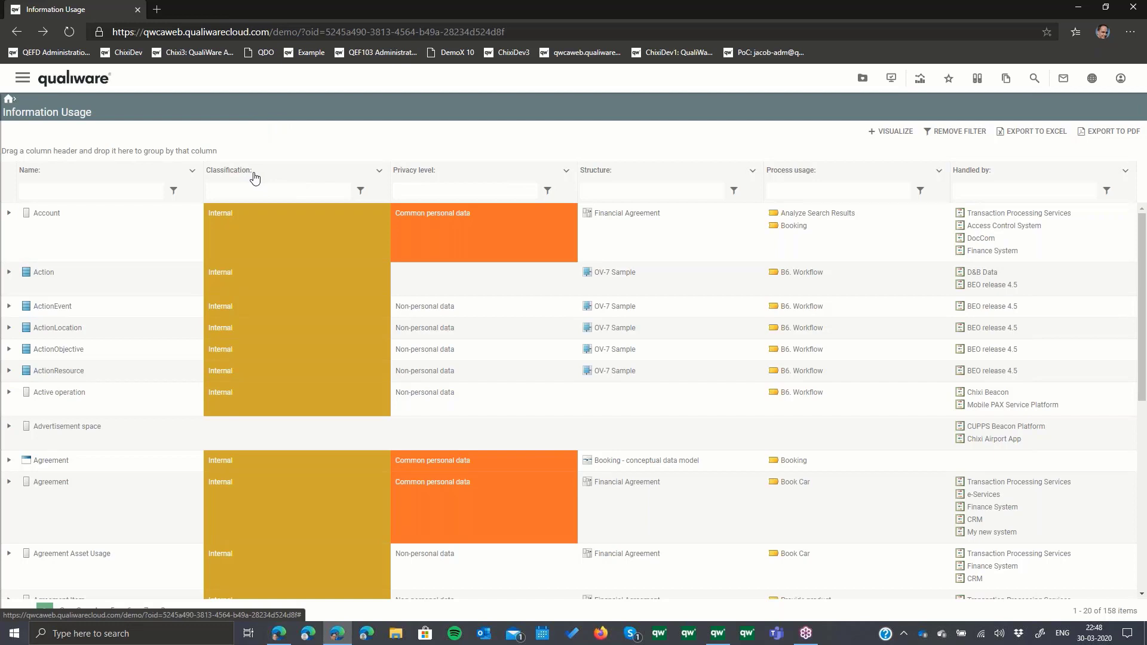
- Group the information usage list by Classification and Privacy level, both descending, and clear the two groupings after reviewing the entries
left_click_drag(254, 178, 196, 149)
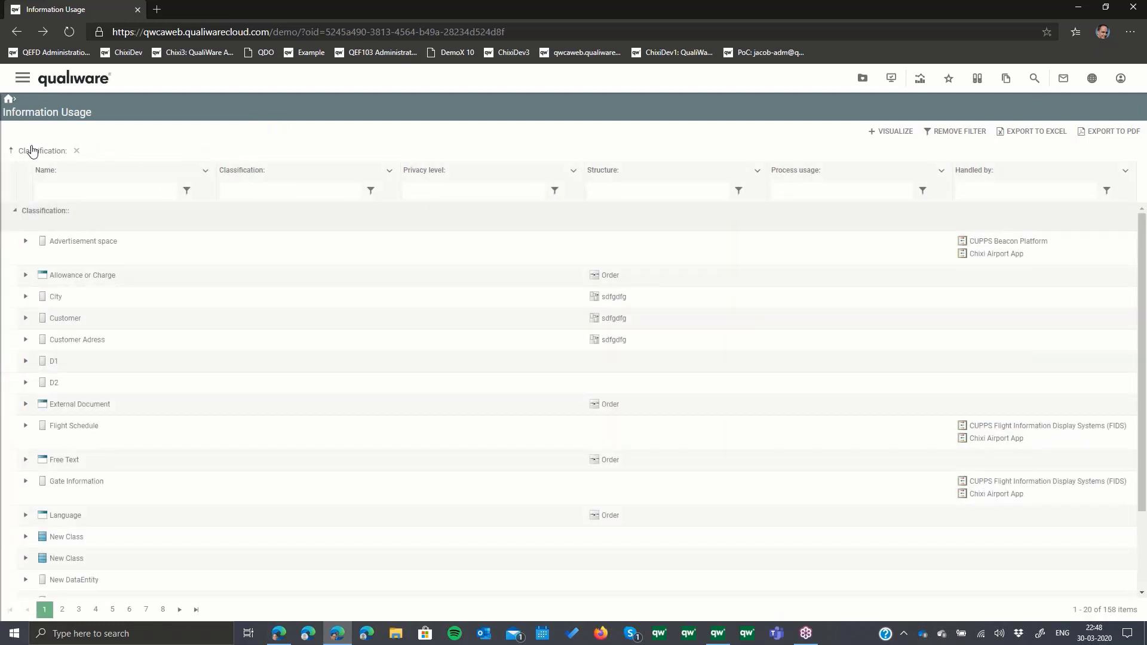
left_click(11, 151)
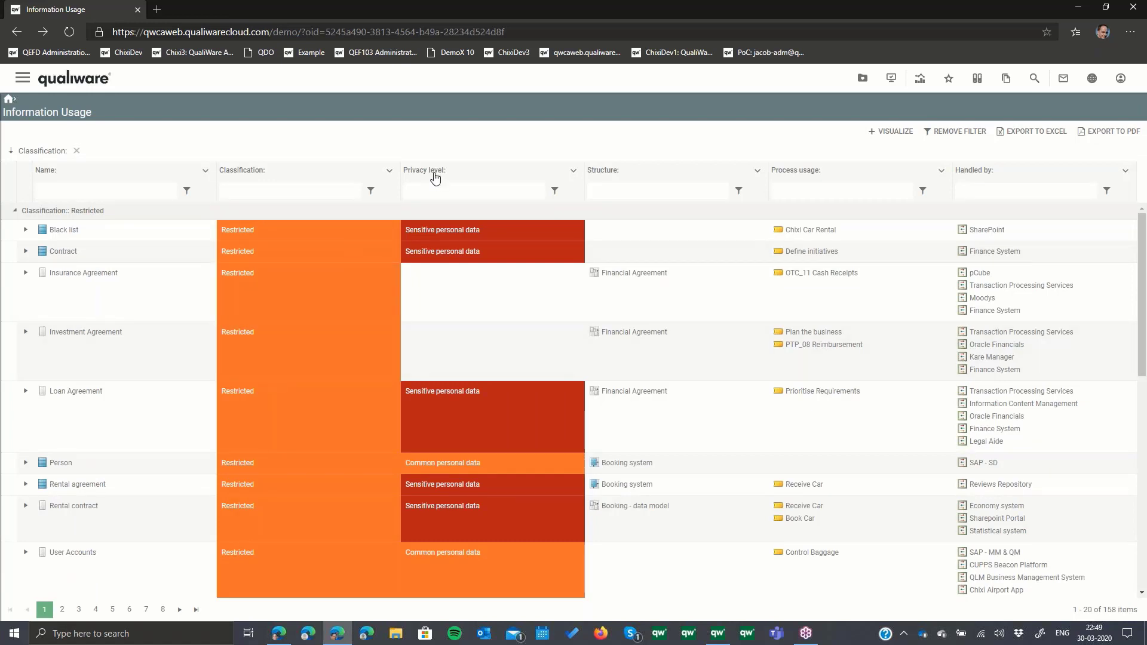
left_click_drag(434, 173, 397, 147)
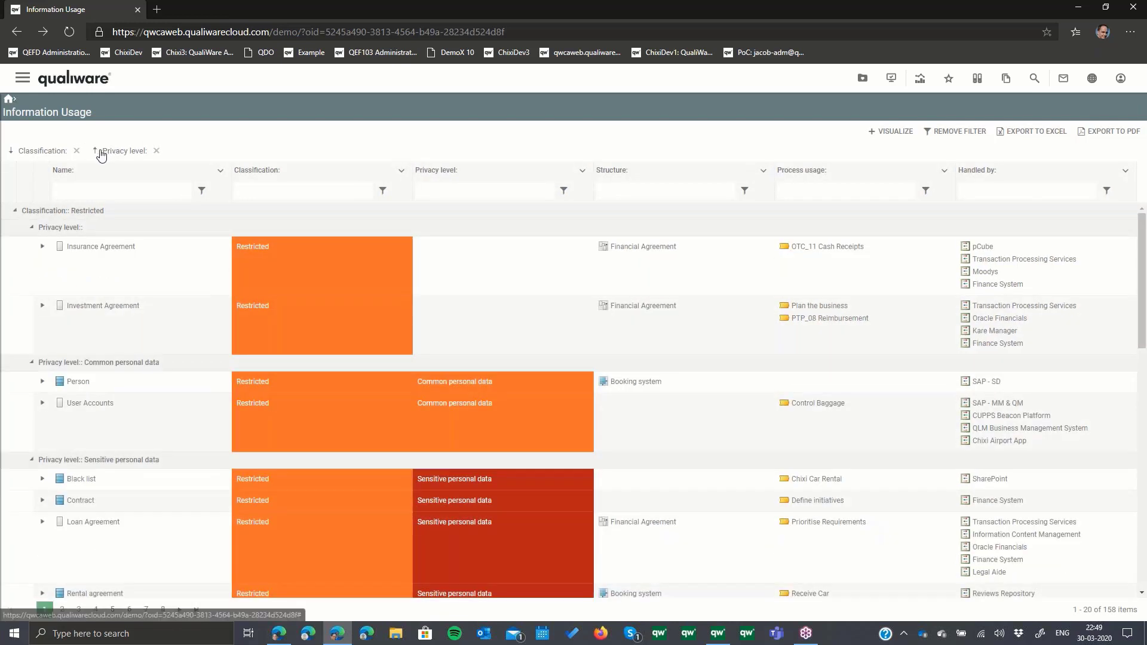
left_click(96, 151)
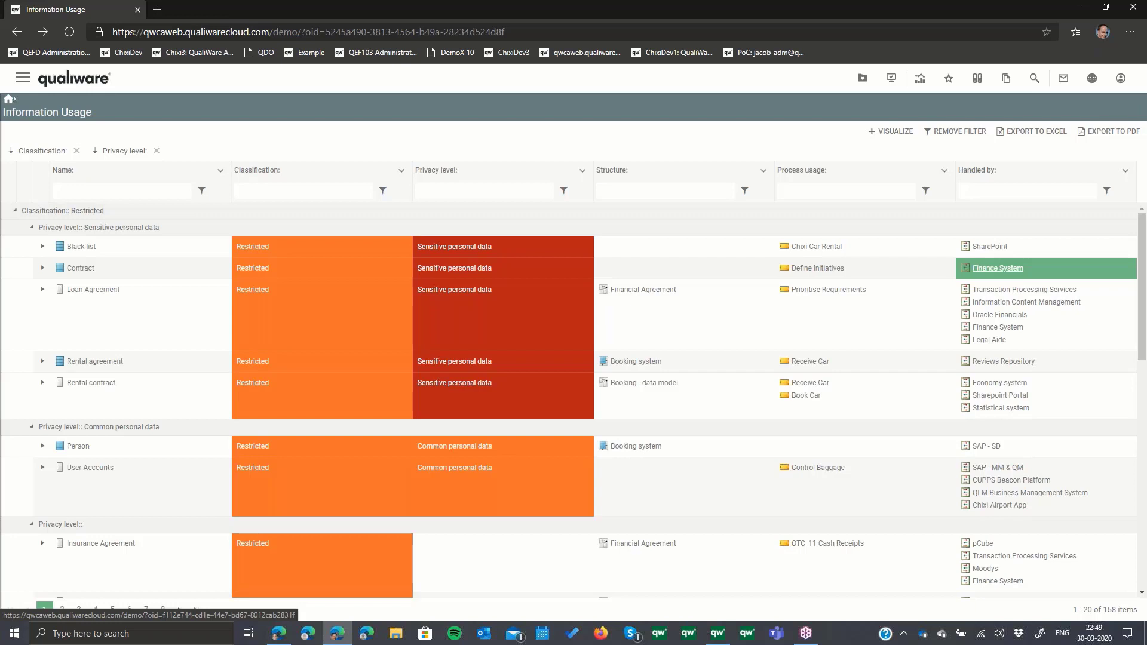
left_click(159, 152)
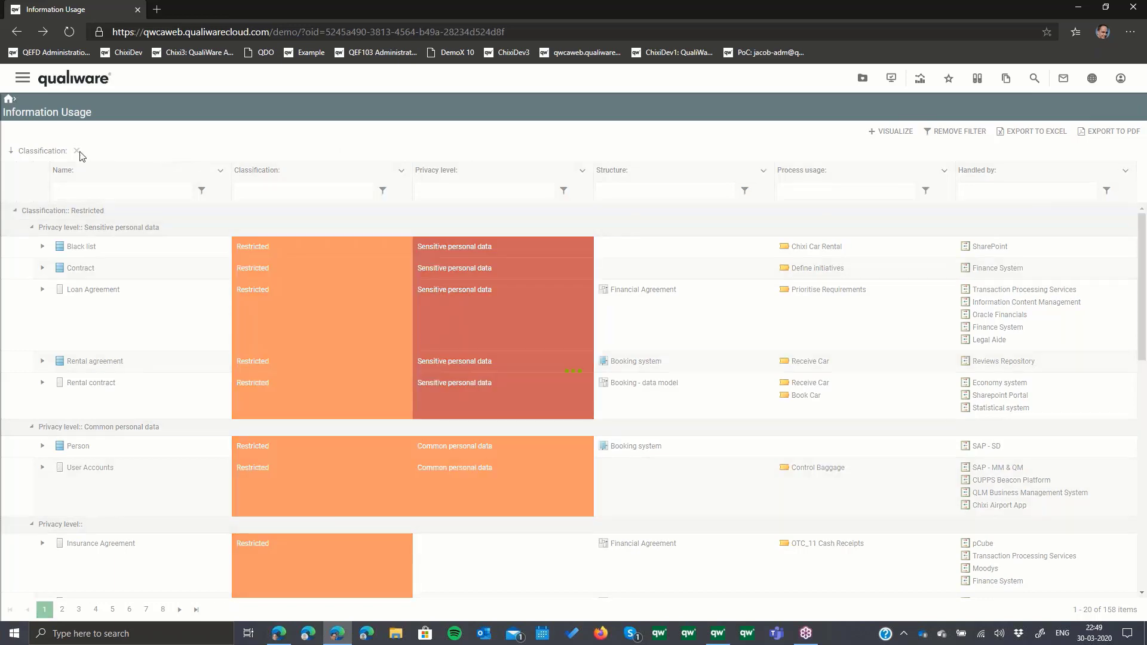
left_click(77, 151)
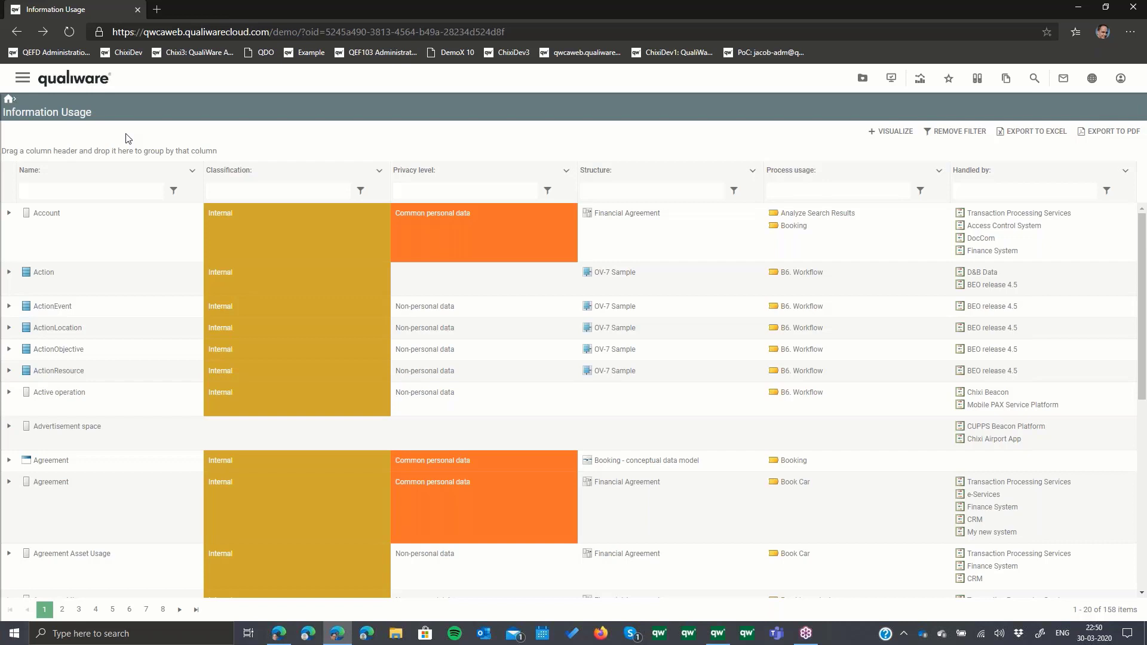
- Open the GDPR - Sensitive data view from the Compliance area and collapse the navigation to examine the processes handling sensitive data
left_click(24, 79)
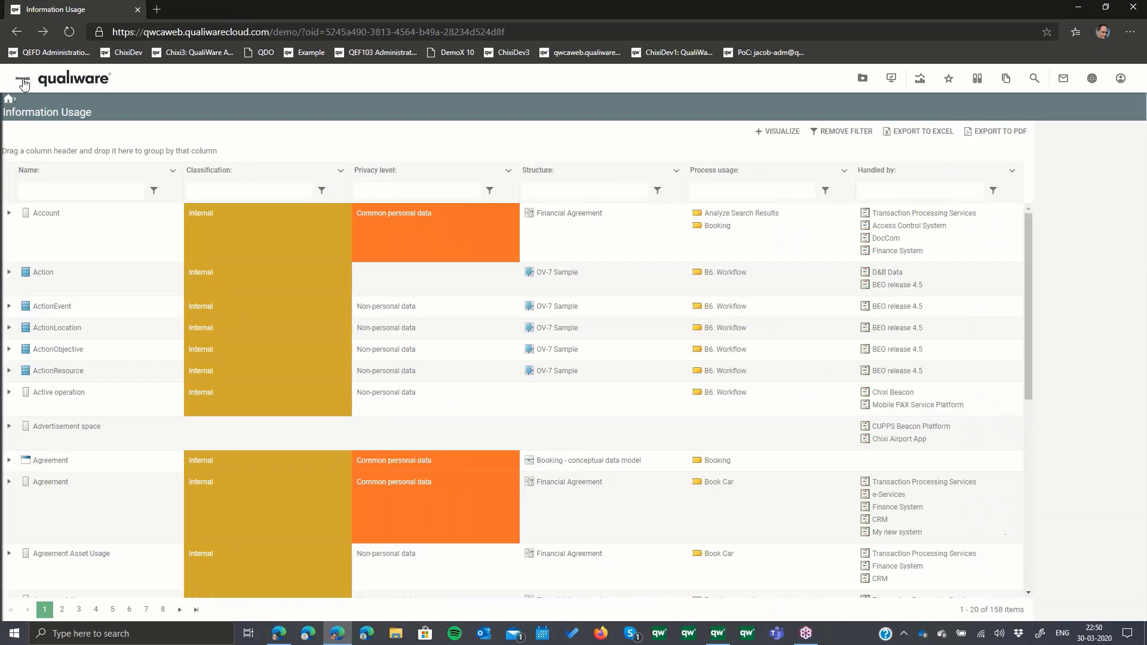
left_click(52, 258)
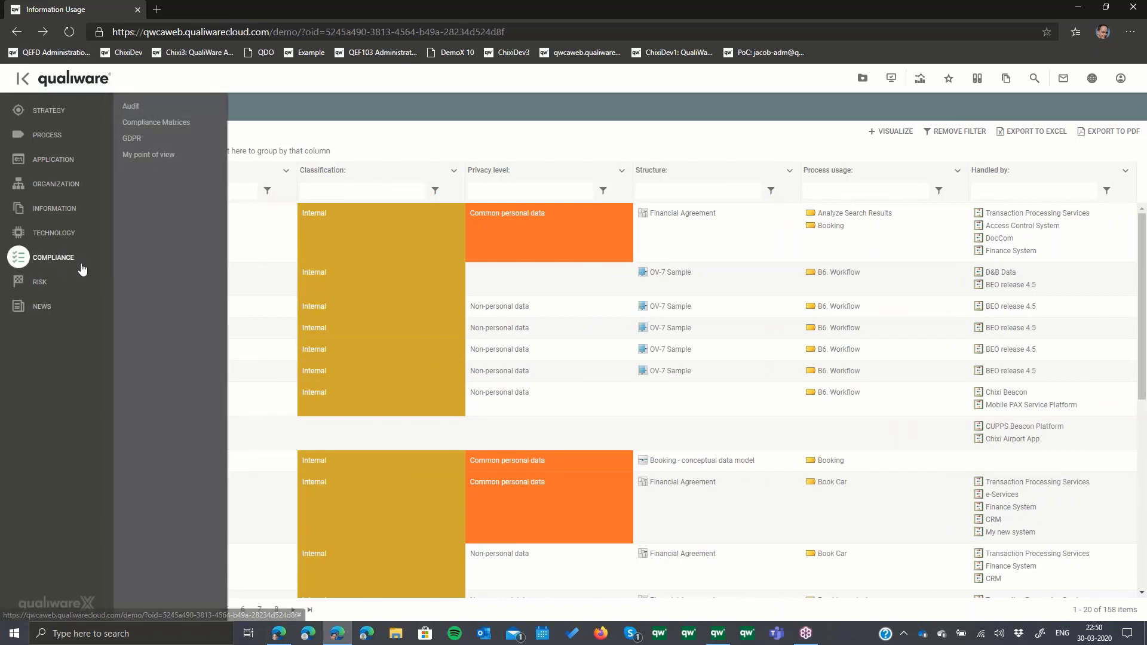
left_click(136, 141)
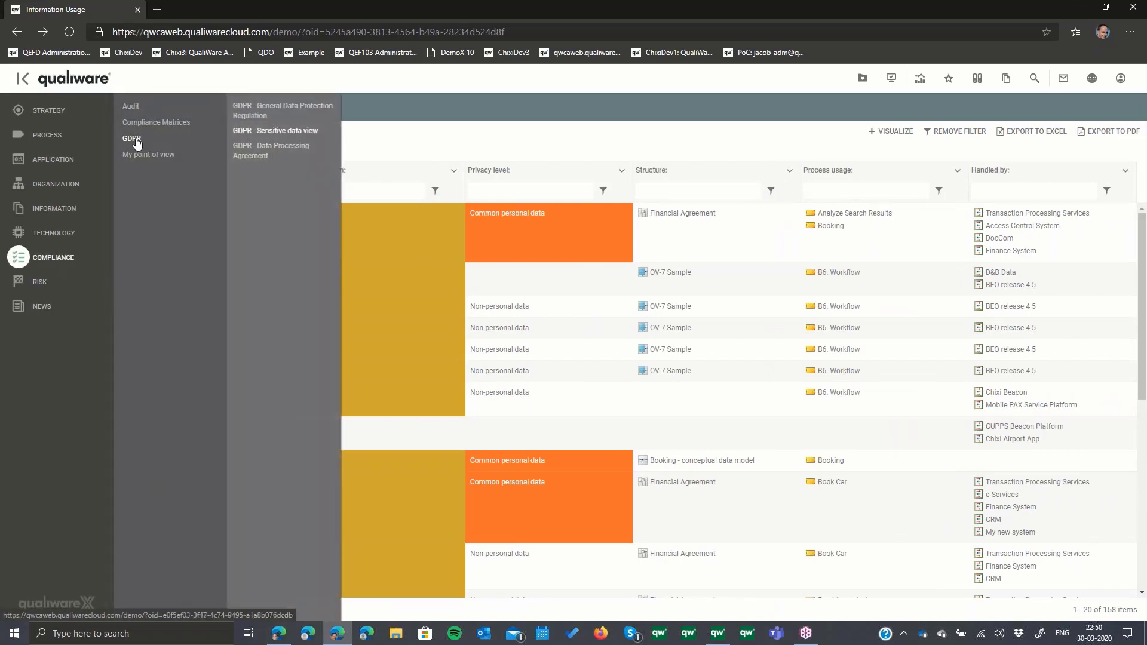
left_click(276, 133)
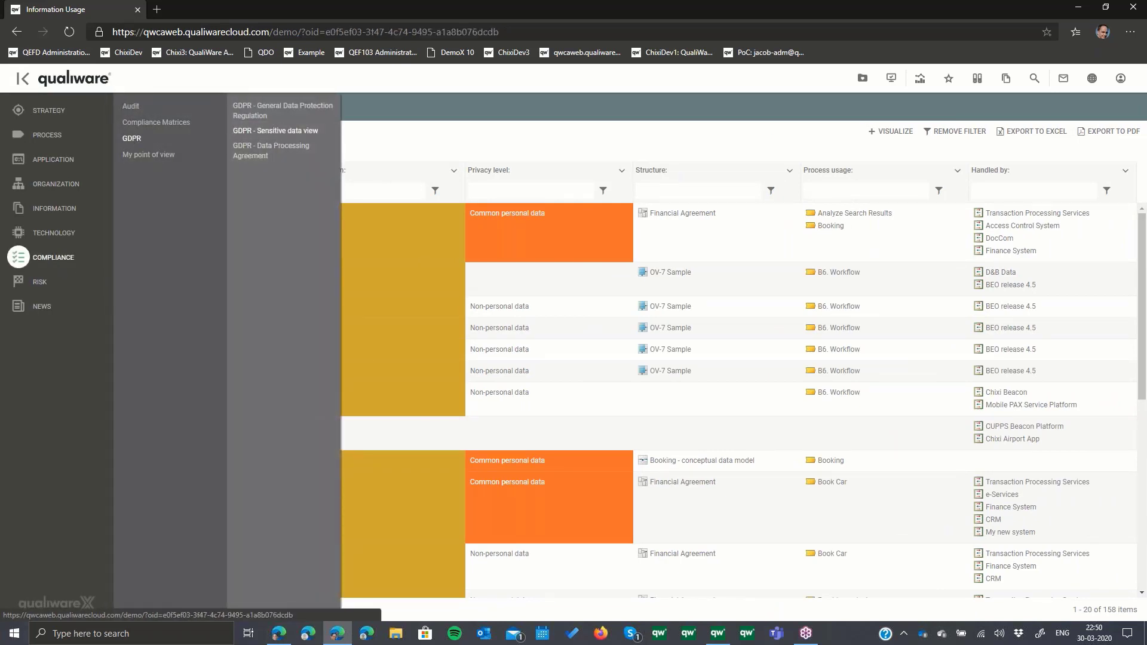
left_click(22, 79)
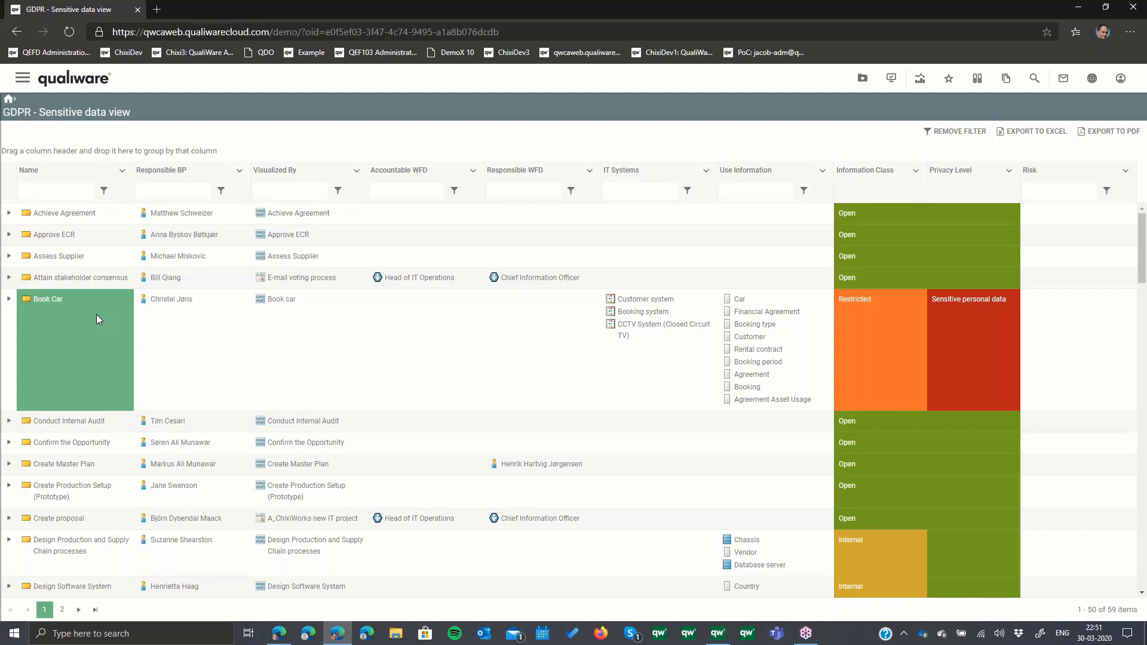
- Return to the home page and open the Information Risk Impact list from the logical information views
left_click(83, 88)
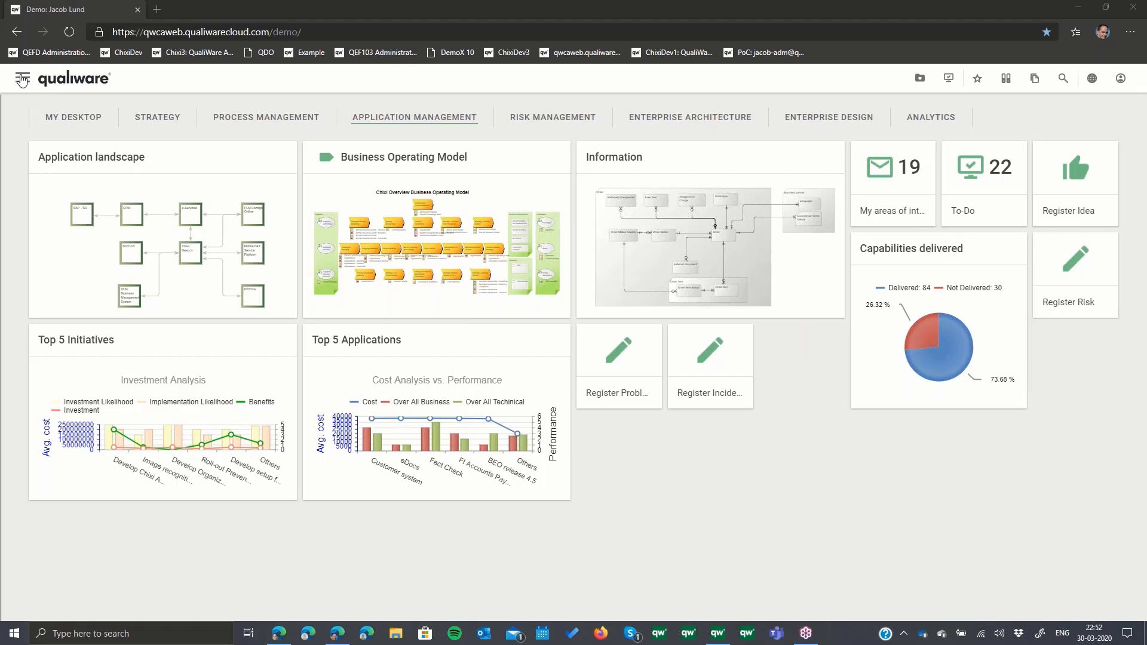
left_click(22, 79)
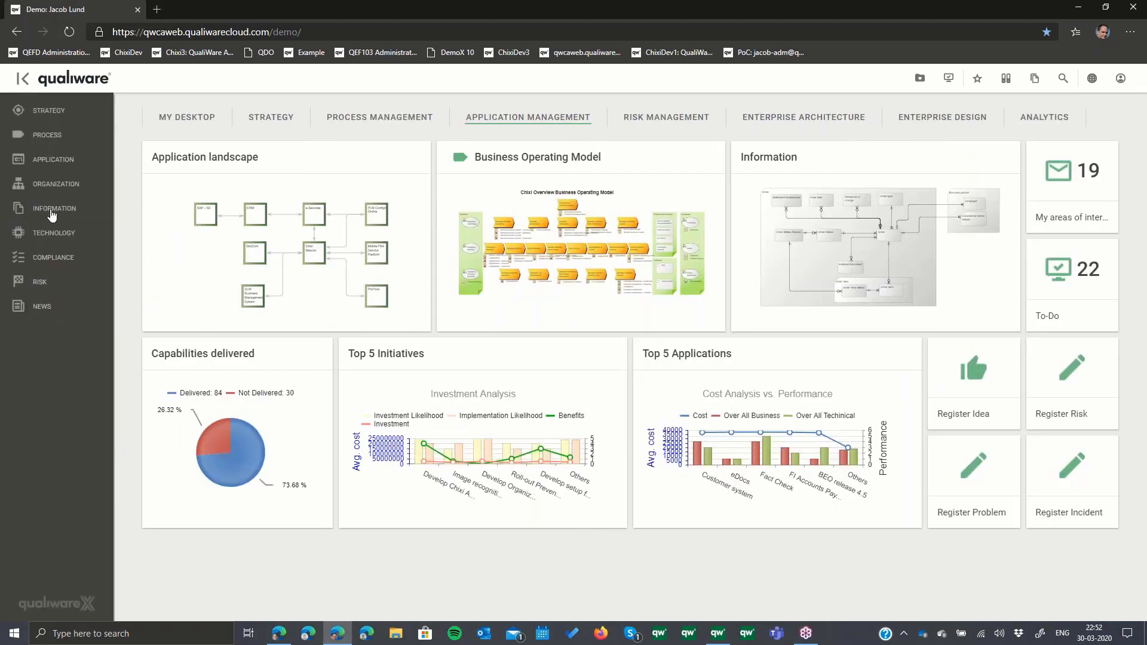
left_click(54, 212)
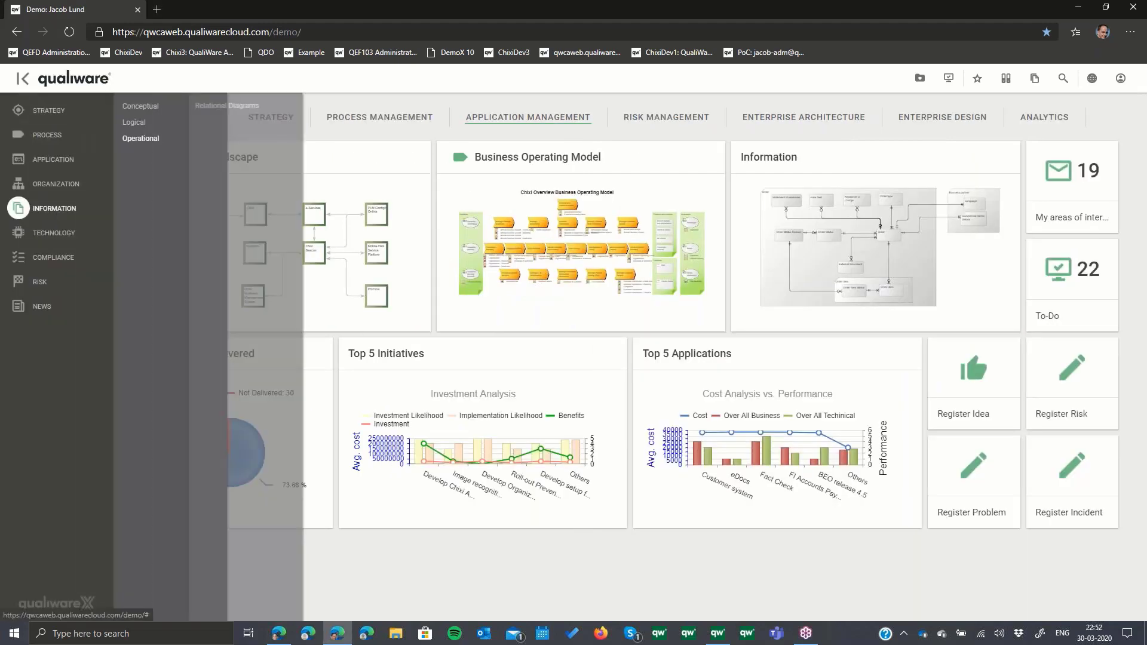
mouse_move(143, 125)
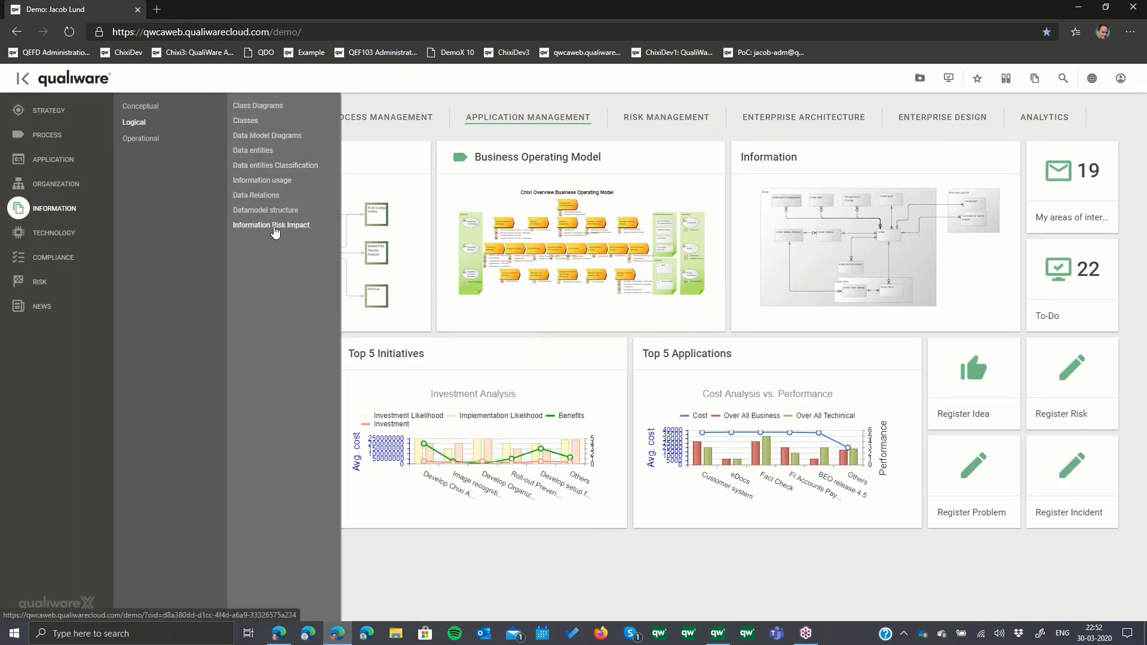
left_click(270, 226)
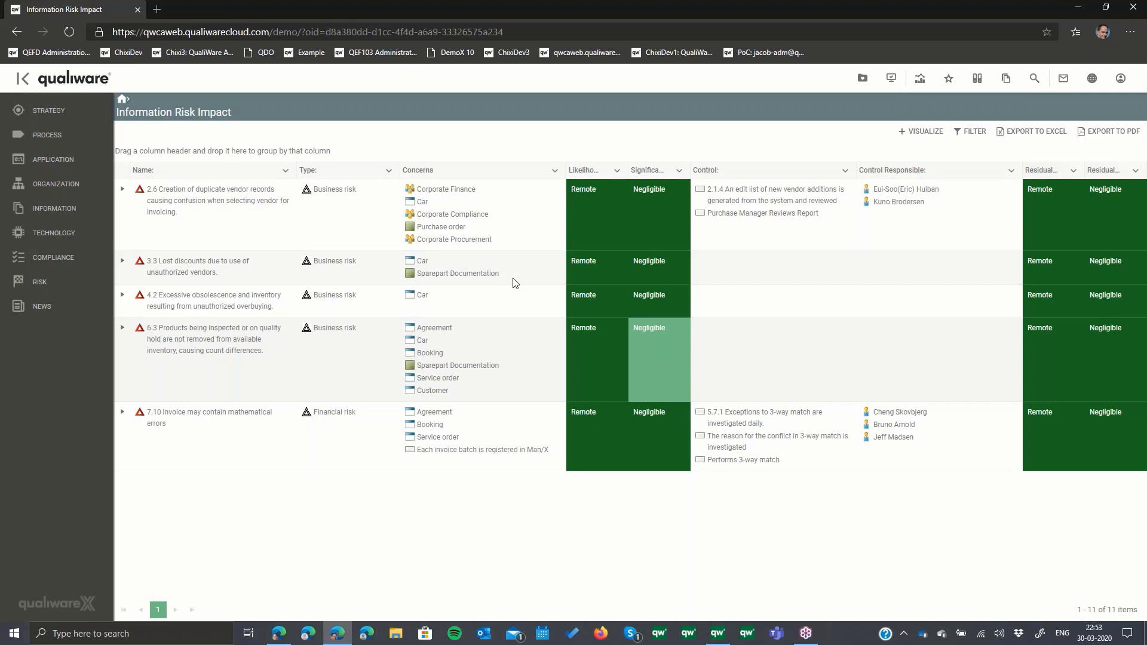
- Return to the home page and open Chixi Ground Operations from the areas of interest on My Desktop
left_click(127, 102)
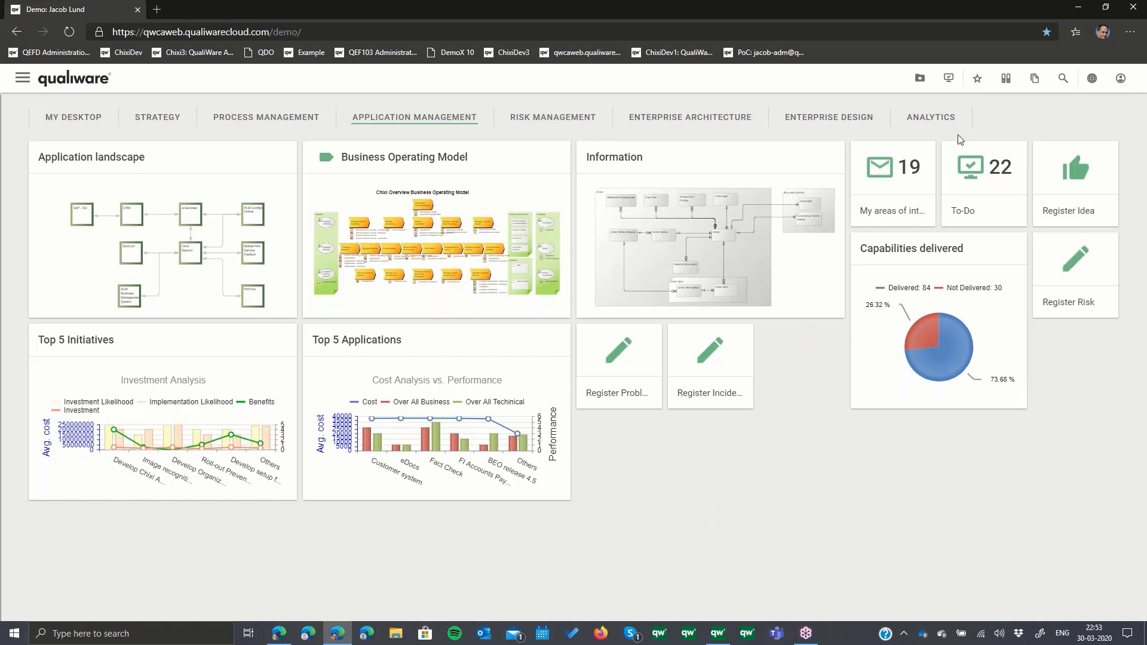
left_click(1141, 32)
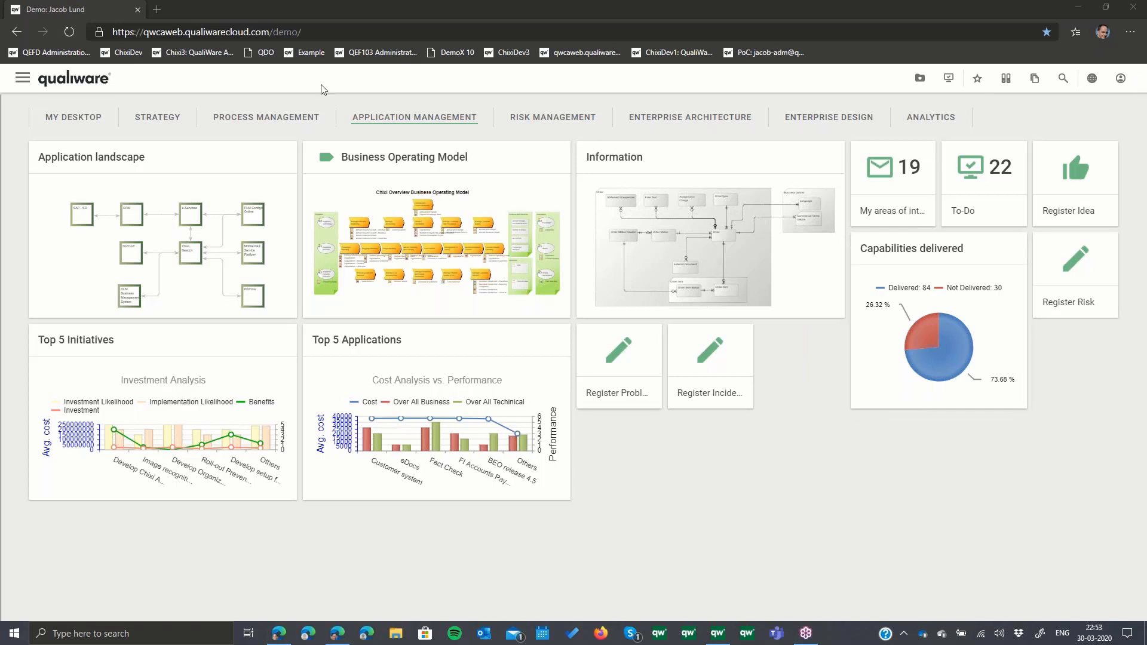
left_click(72, 122)
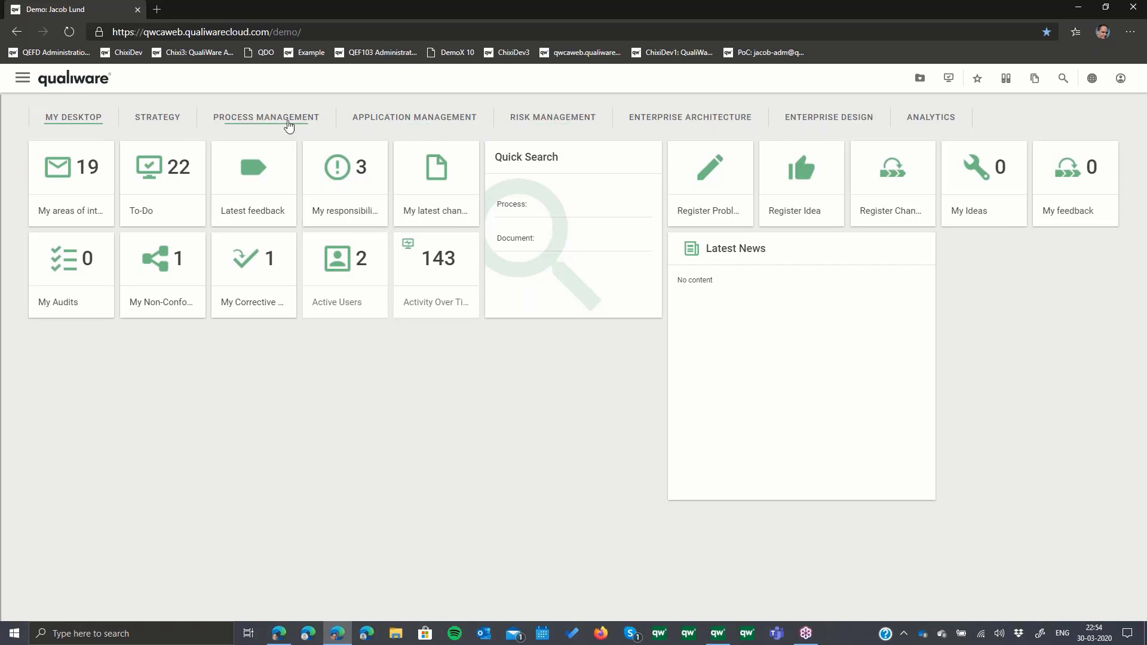
left_click(78, 186)
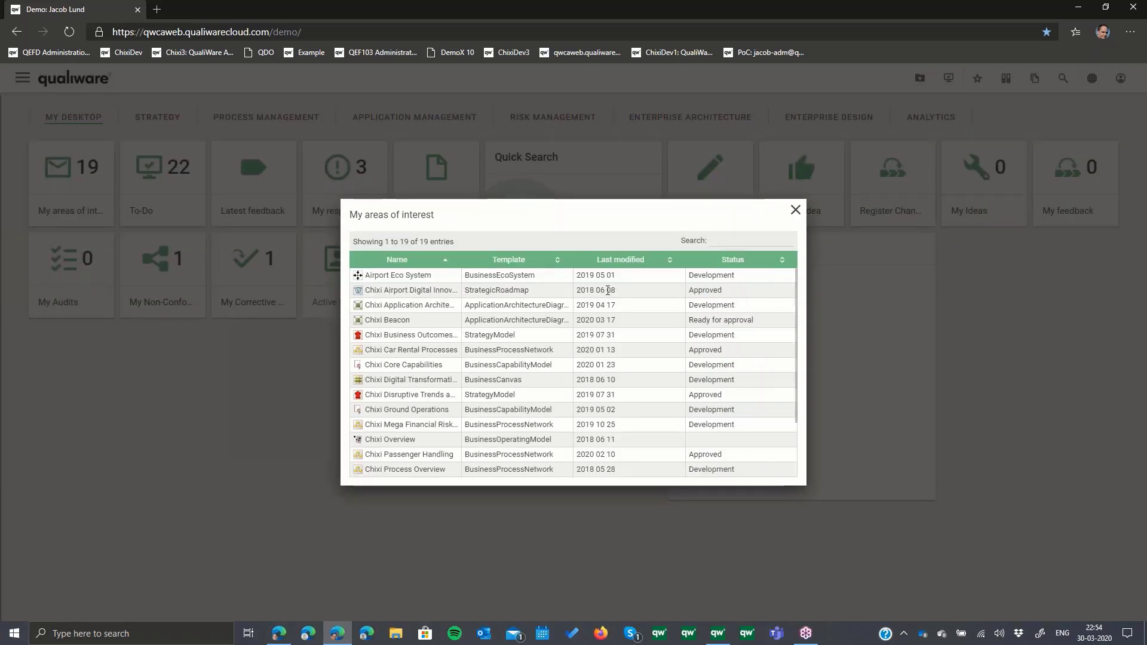
left_click(414, 412)
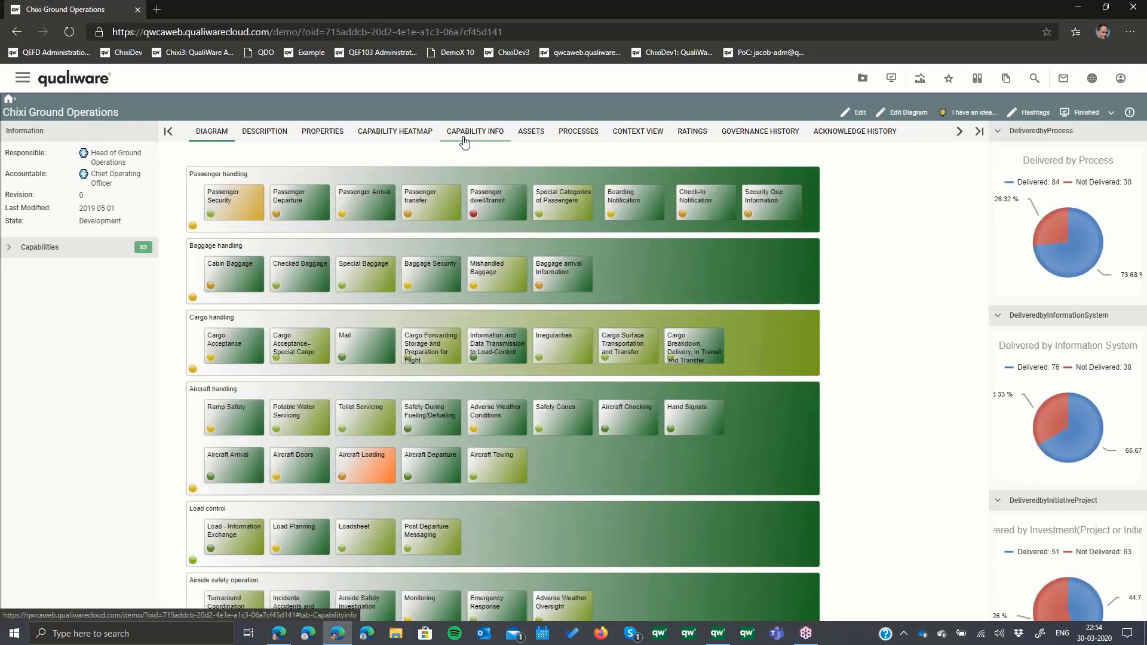
- Show the capability info for Chixi Ground Operations and examine which processes and systems deliver each capability
left_click(465, 141)
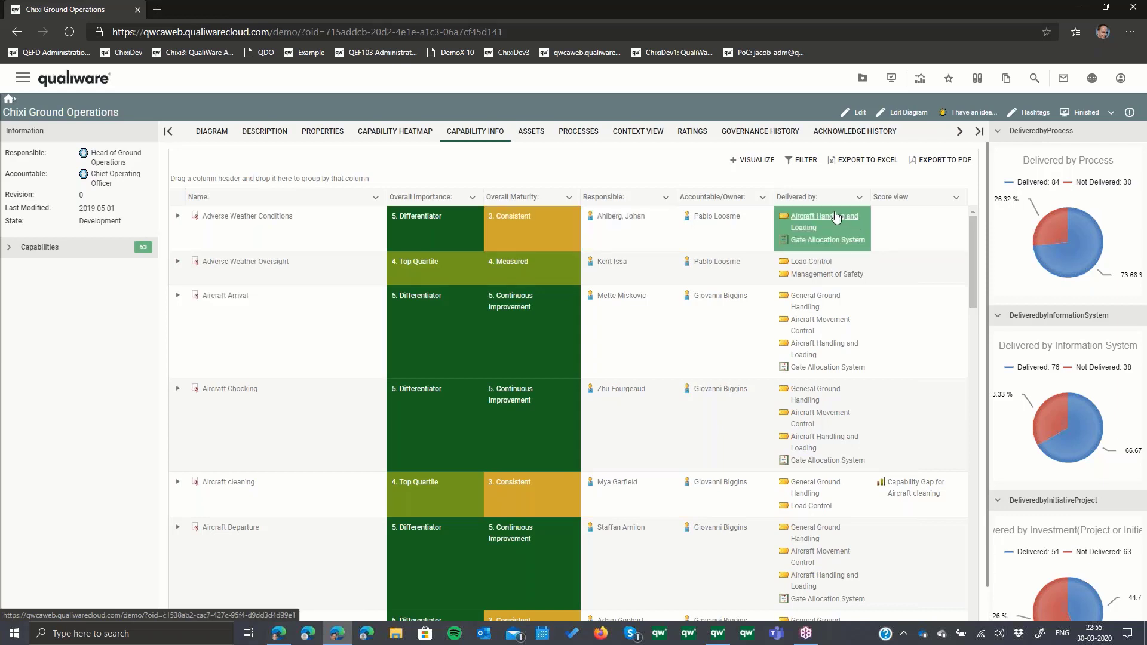
mouse_move(835, 217)
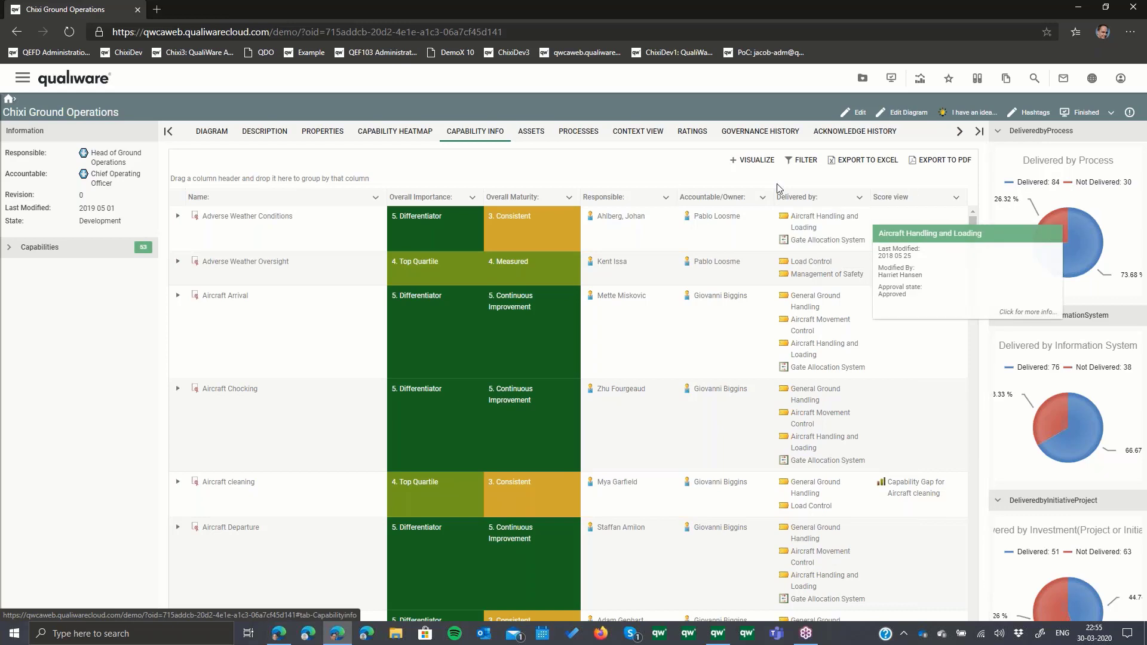
mouse_move(973, 236)
left_mouse_down()
mouse_move(982, 531)
mouse_move(979, 225)
left_mouse_up()
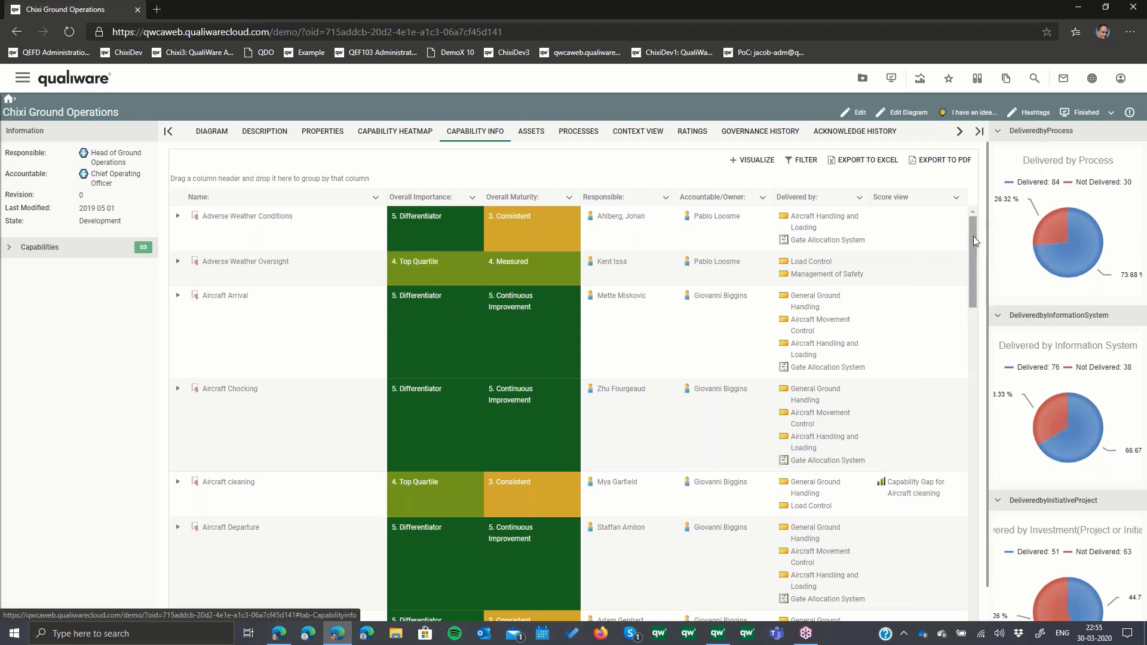
- Filter the Chixi Ground Operations capability info to overall importance 5 and overall maturity 2
left_click(802, 160)
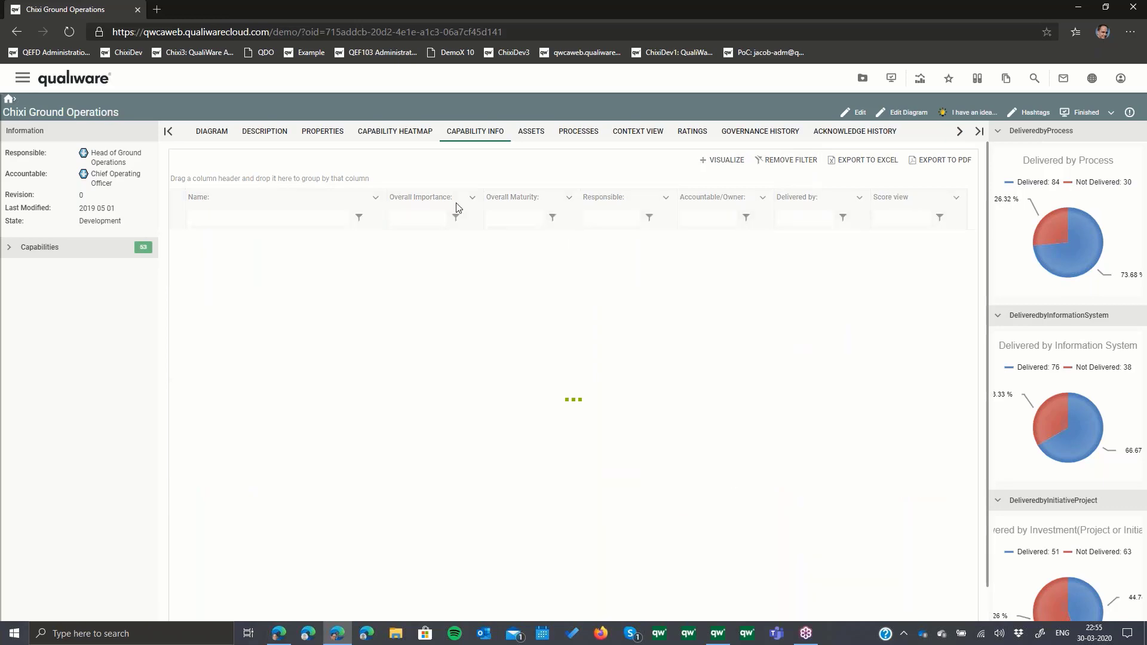
left_click(425, 217)
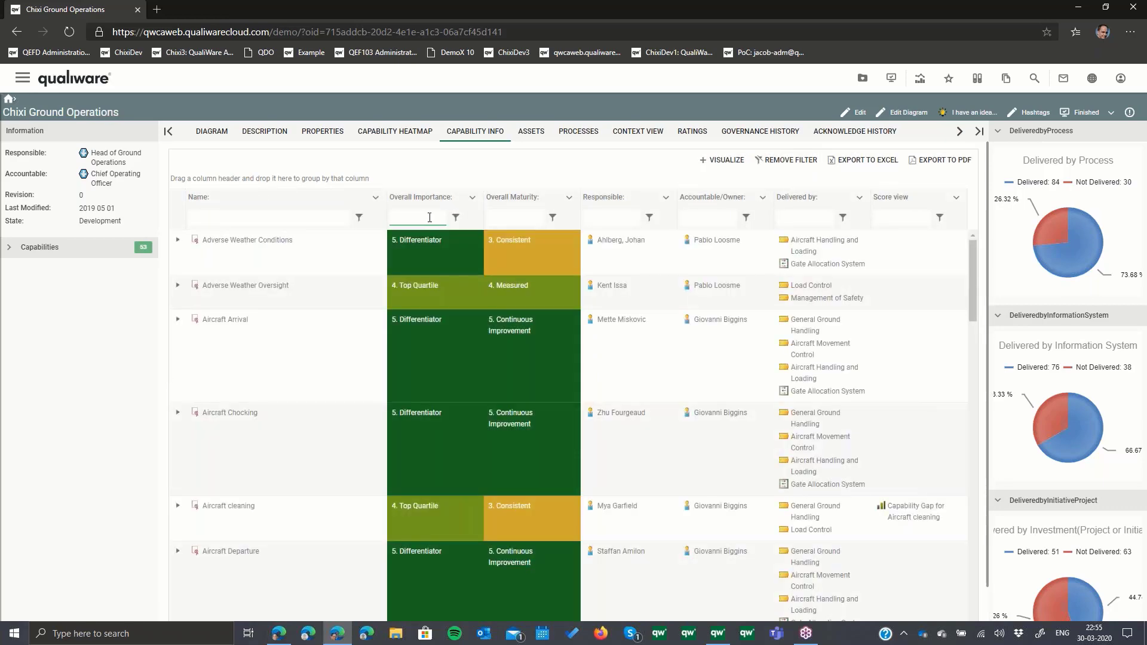
type("5")
key("Tab")
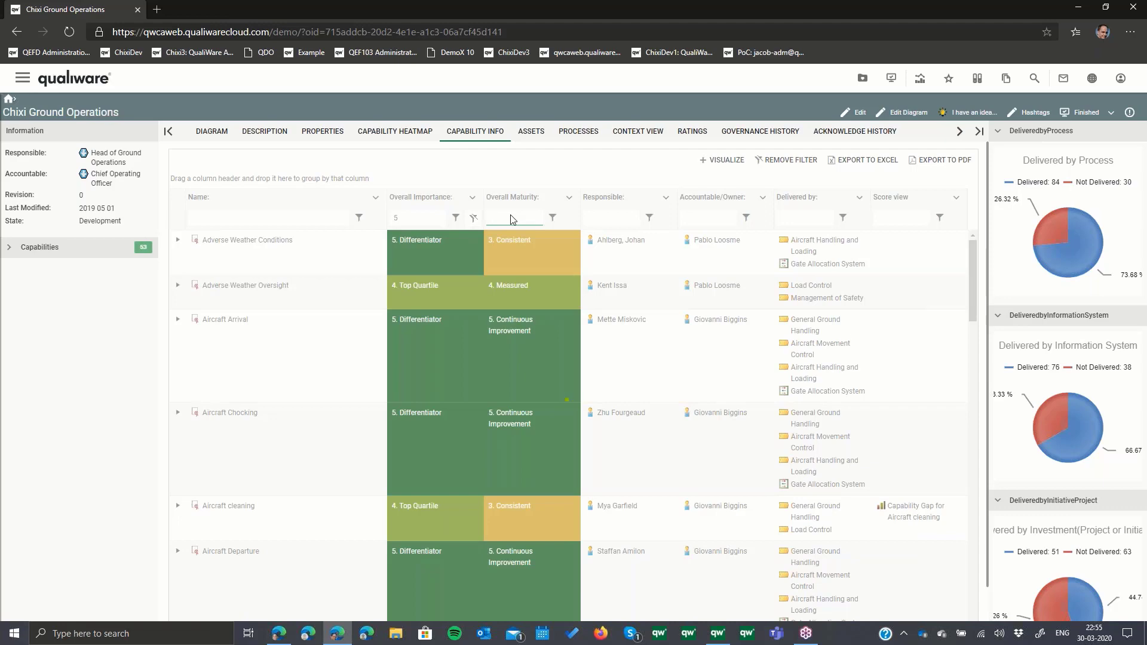
type("2")
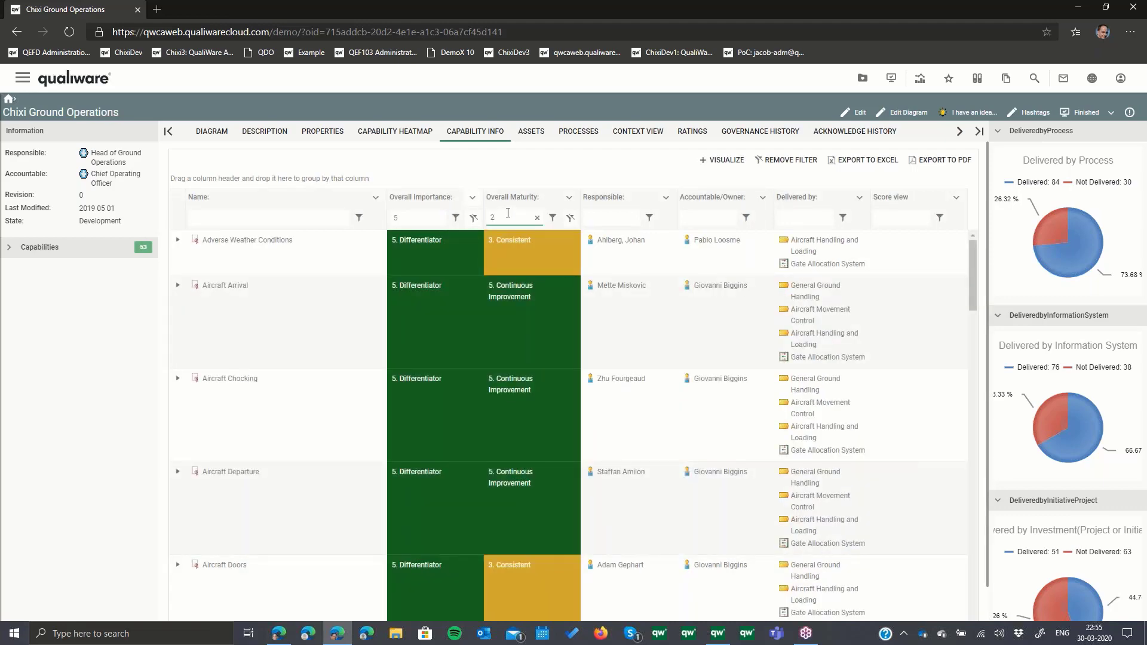
- Visualize the filtered capabilities with their owners and delivering processes and systems as a diagram, and exit the diagram editor
left_click(719, 160)
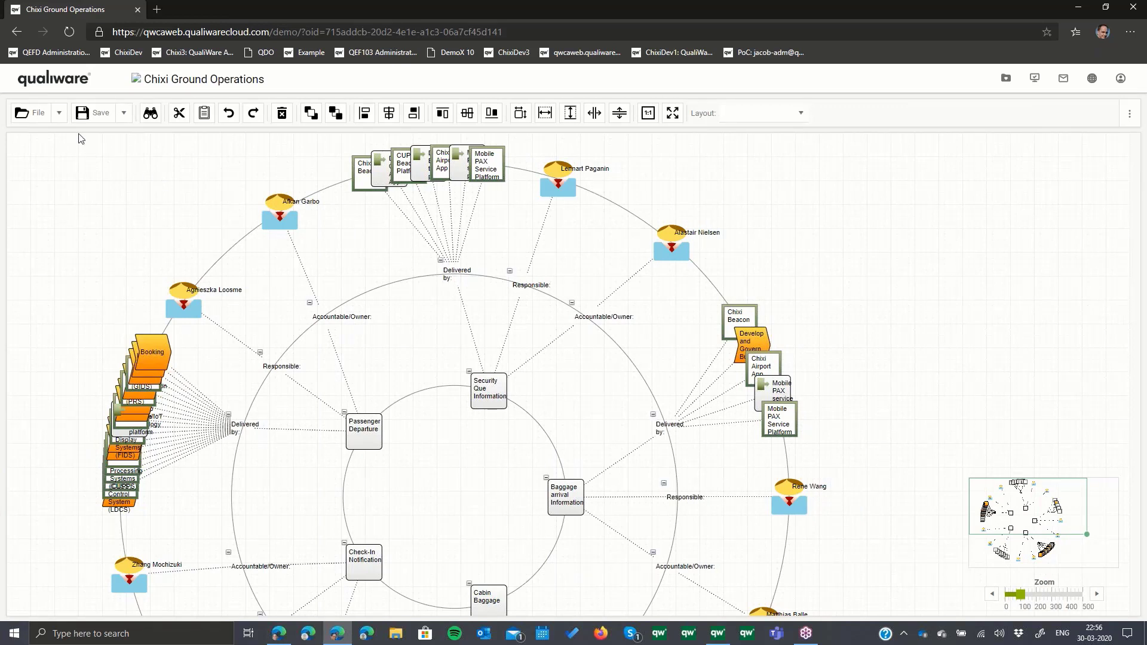
left_click(60, 117)
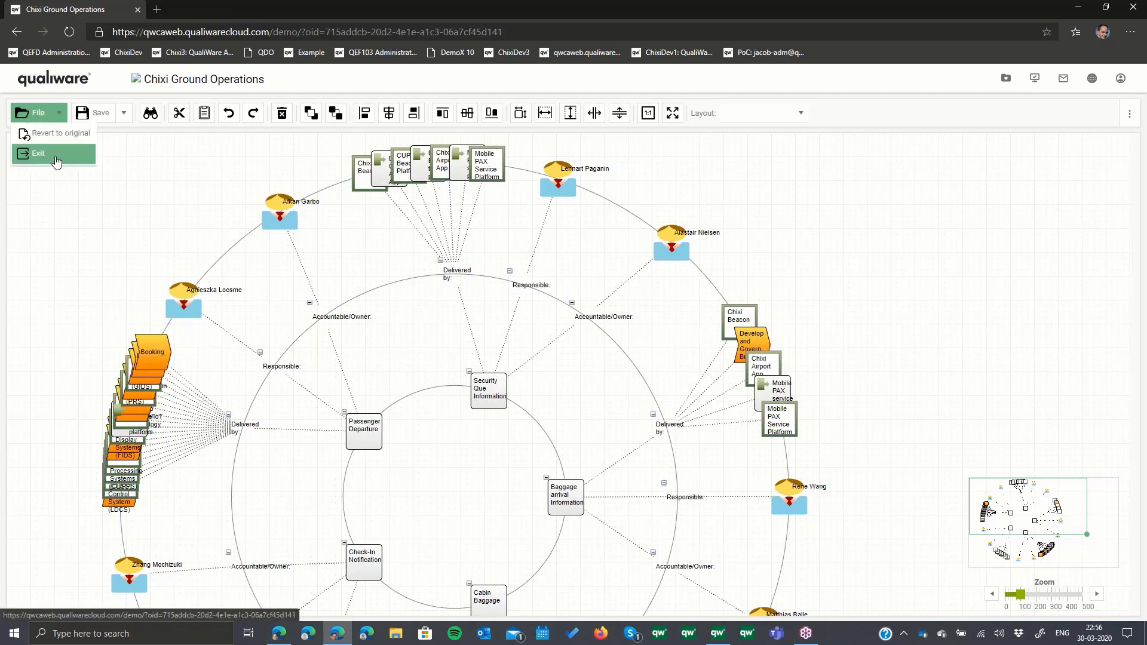
left_click(56, 158)
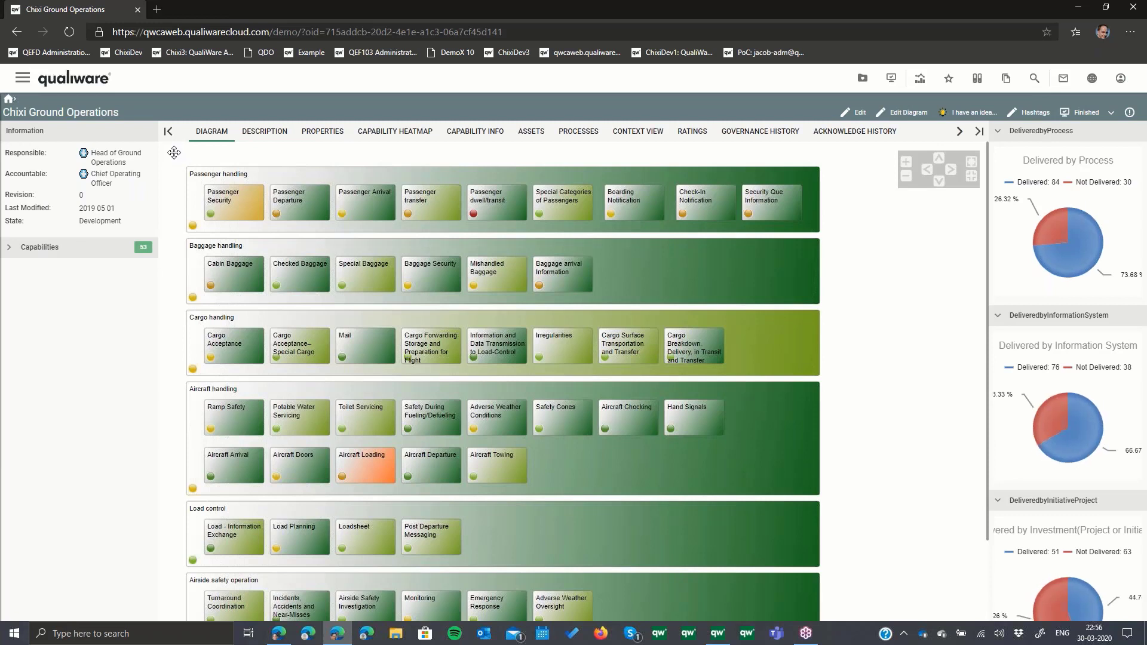
- Return to the portal home page and show the Strategy dashboard
left_click(82, 86)
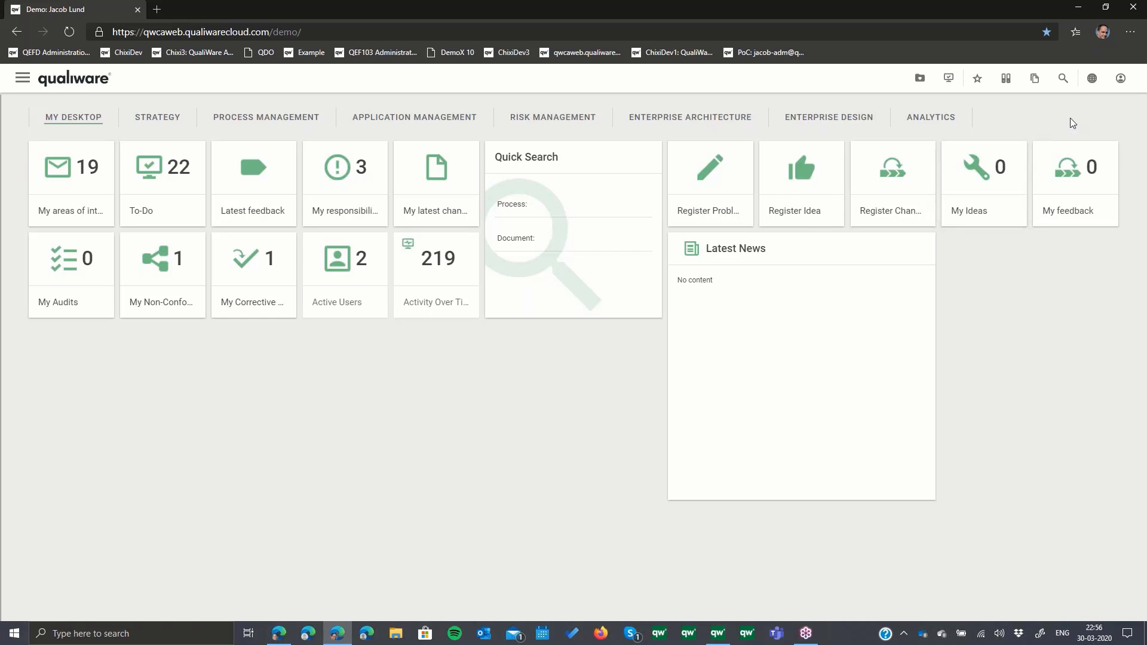
left_click(176, 118)
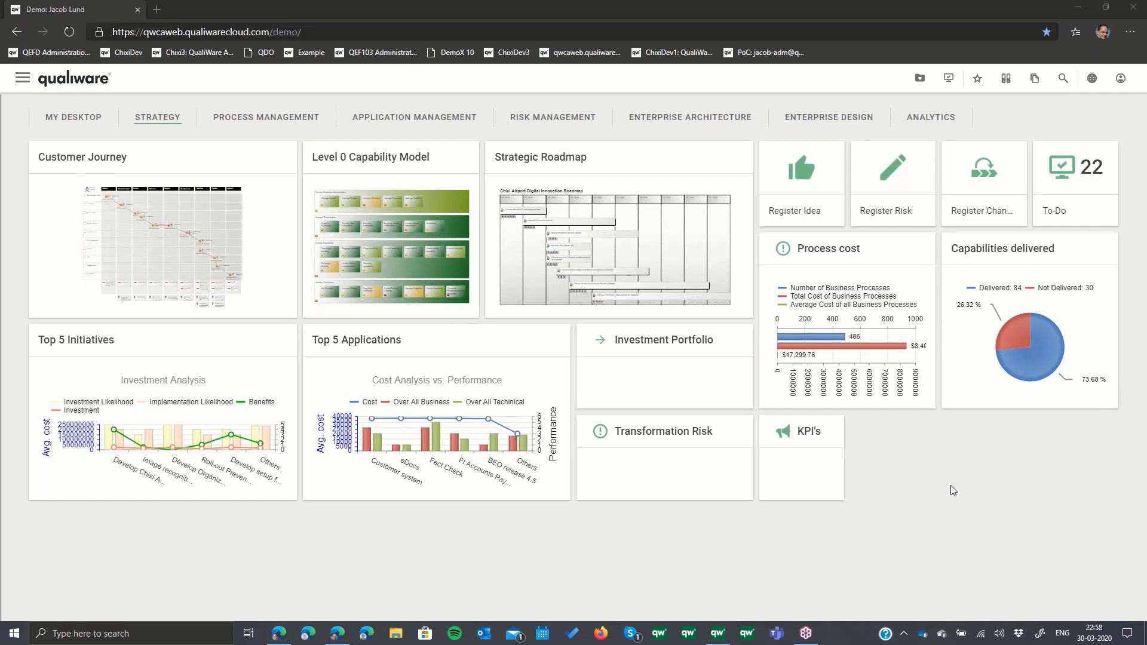
left_click(867, 556)
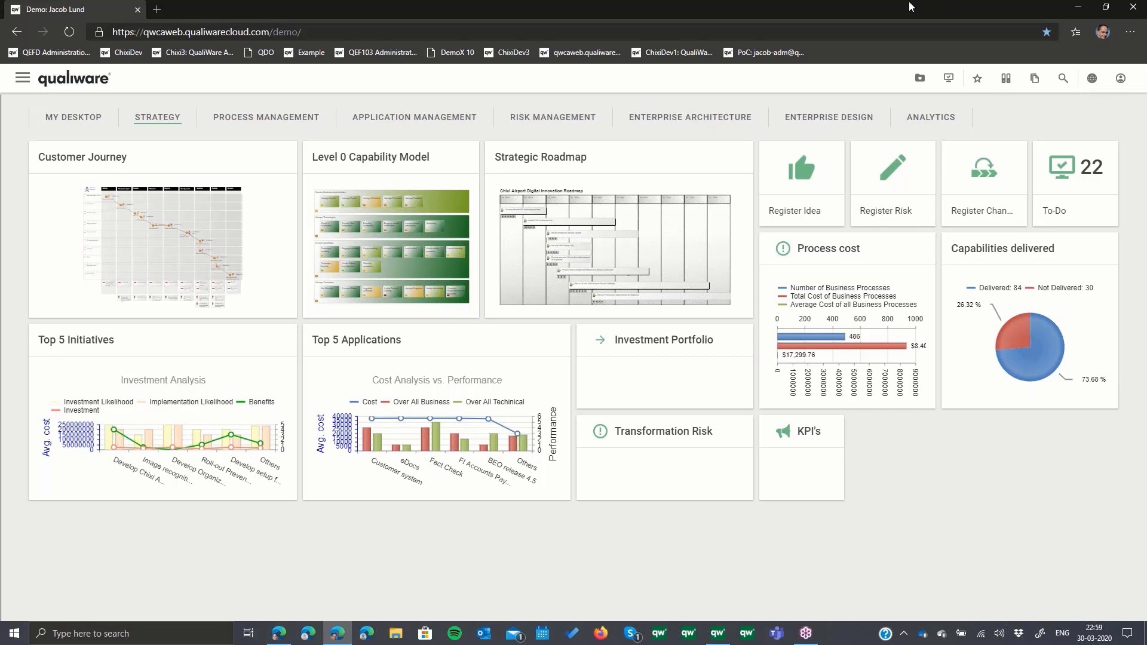
- Switch to QualiWare Lifecycle Manager and review the DMStructDemo structure and the conceptual and data model versions of UGTest
left_click(724, 638)
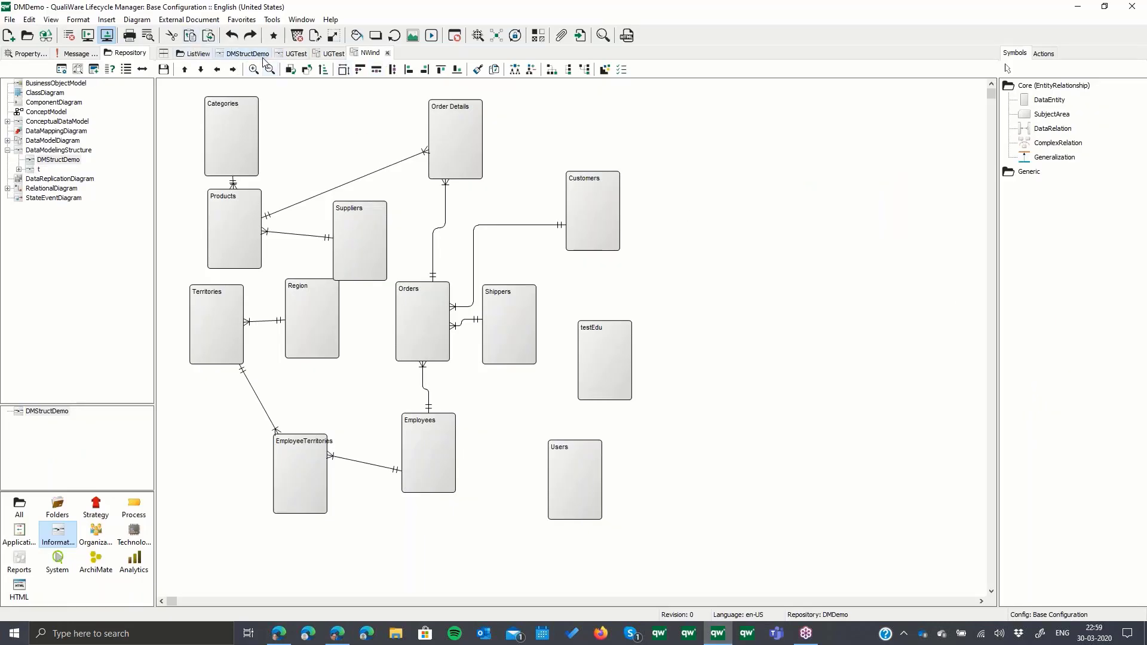
left_click(263, 57)
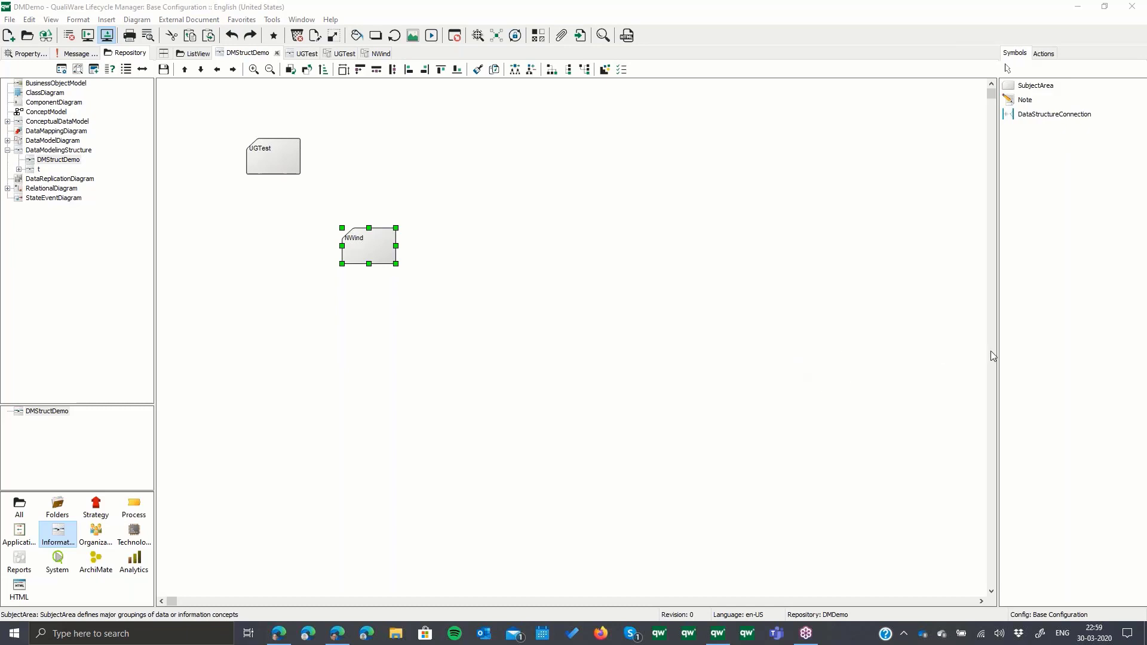
left_click(710, 312)
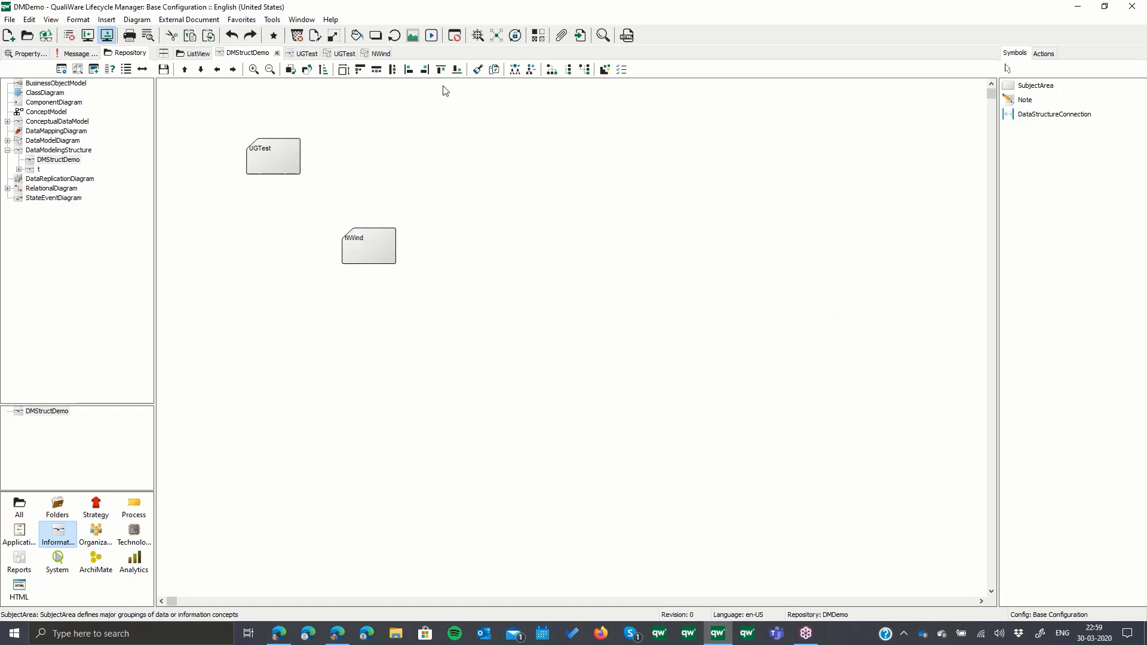
left_click(345, 54)
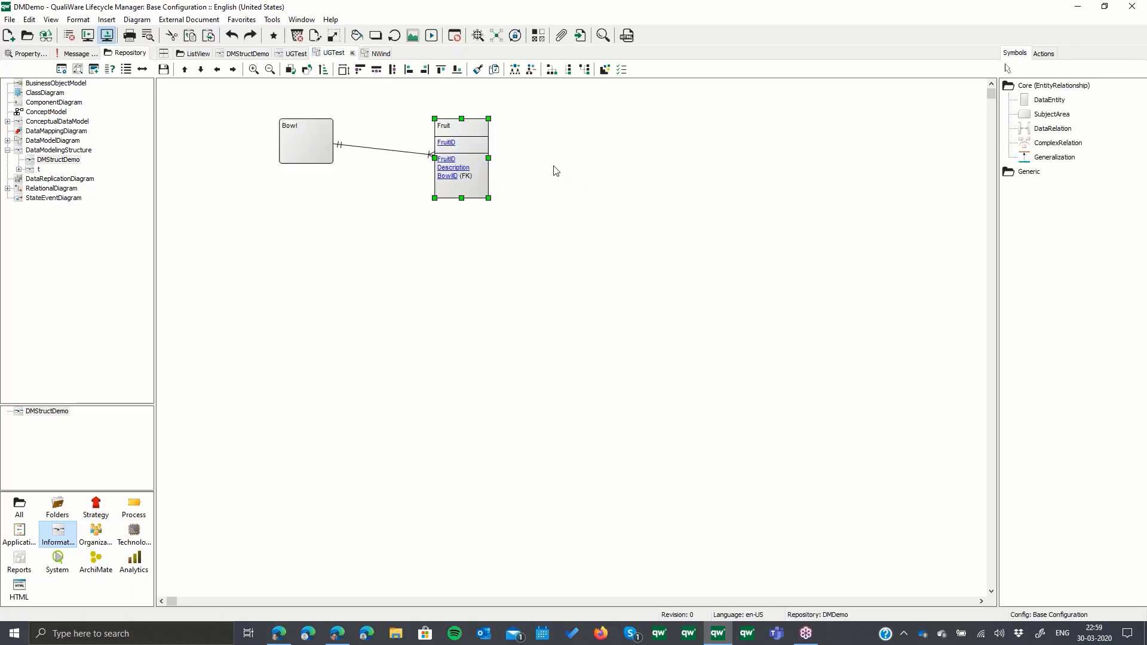
left_click(300, 56)
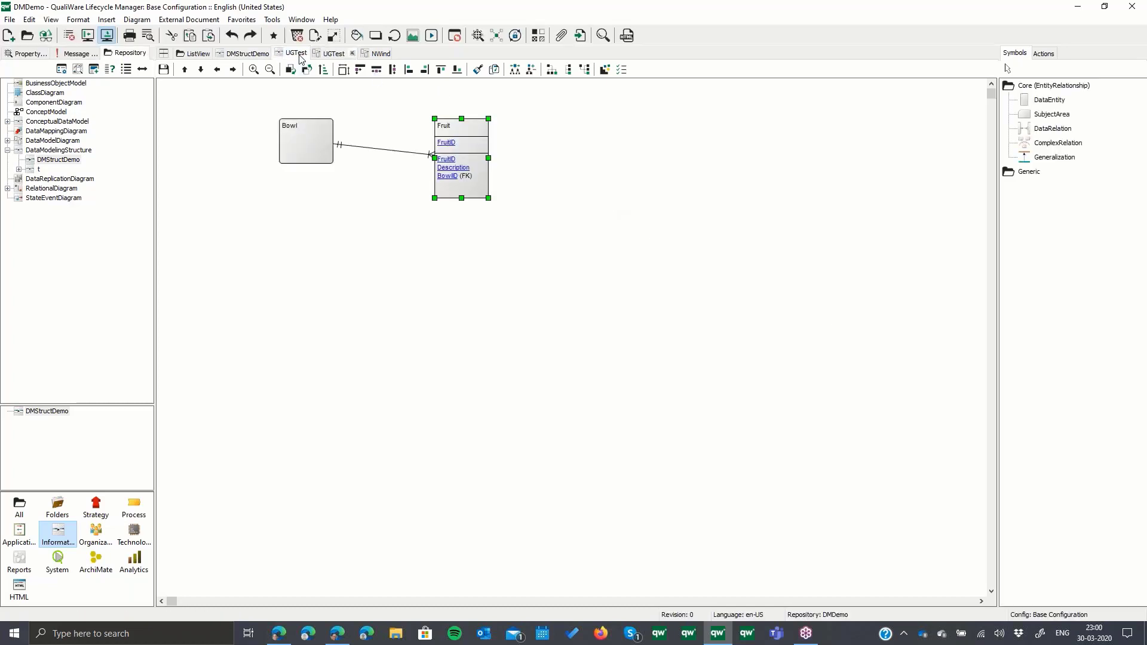
left_click(330, 53)
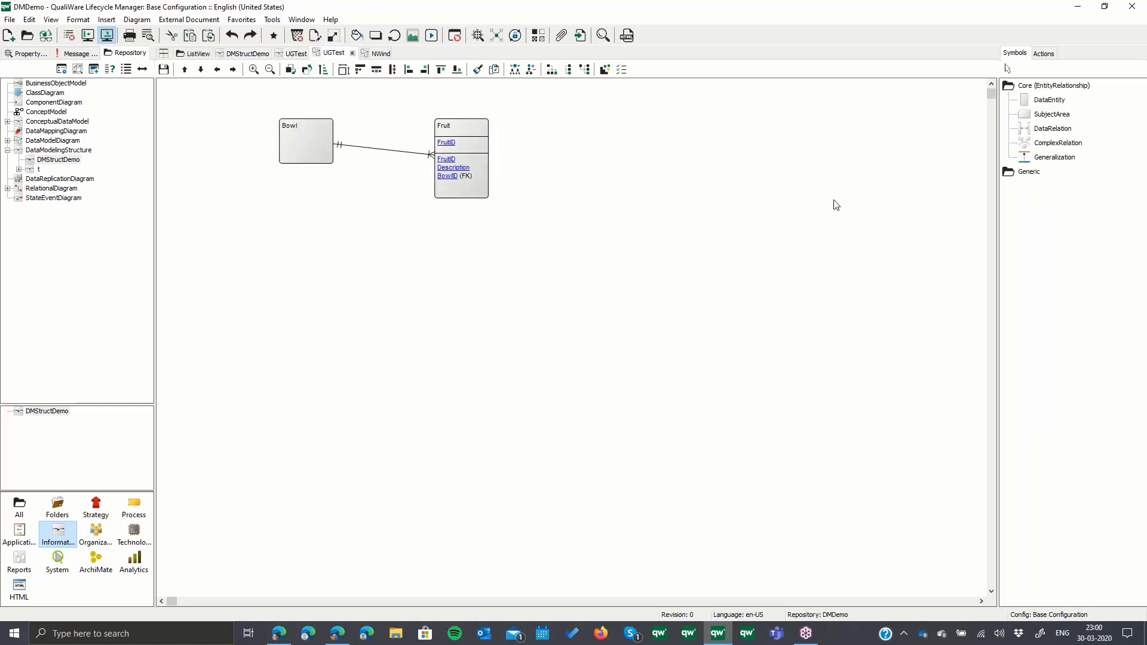
- Place a subject area containing one data entity to the right of Fruit in the UGTest data model, removing the surplus entity outside it
left_click_drag(1050, 114, 855, 335)
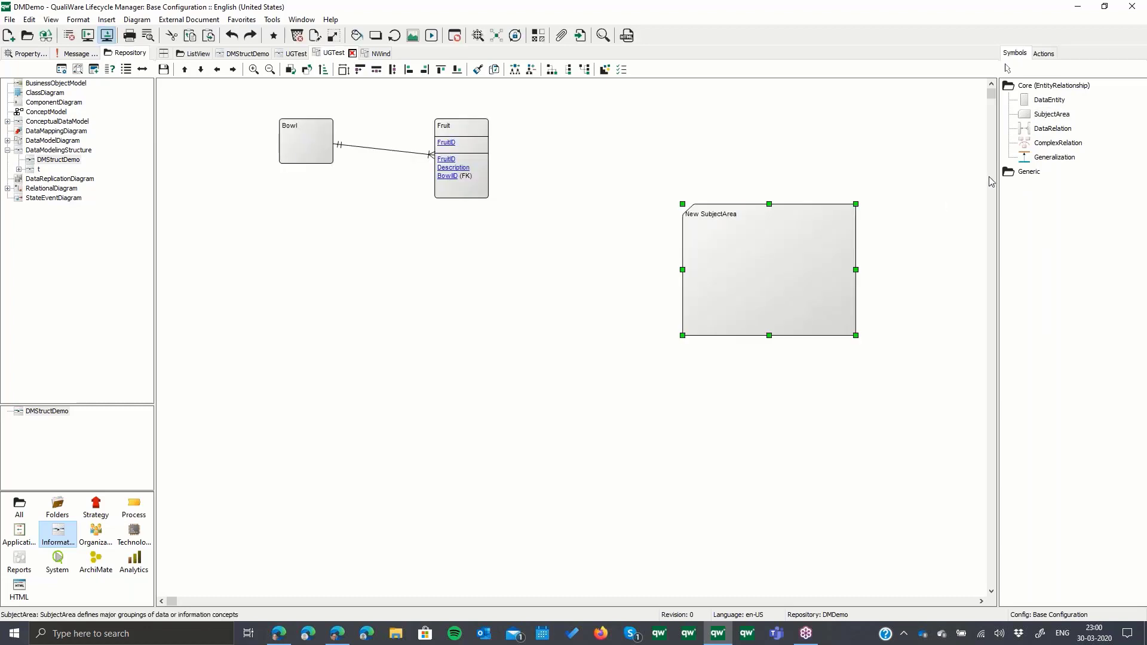
left_click_drag(1051, 102, 783, 264)
right_click(989, 297)
right_click(934, 248)
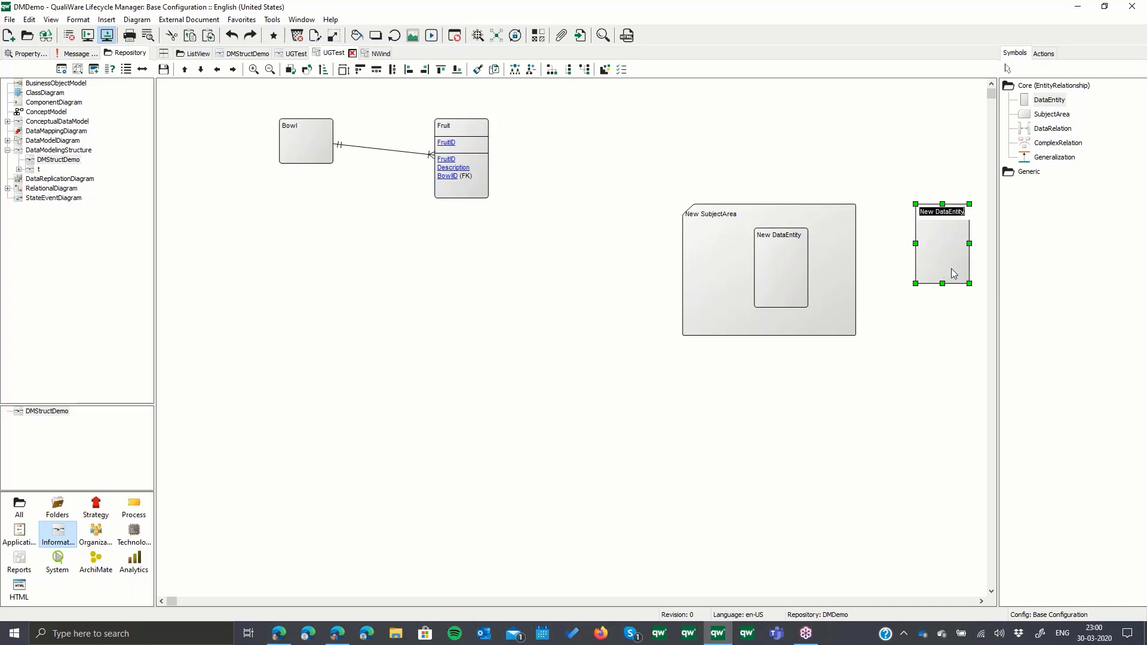
key("Delete")
key("Escape")
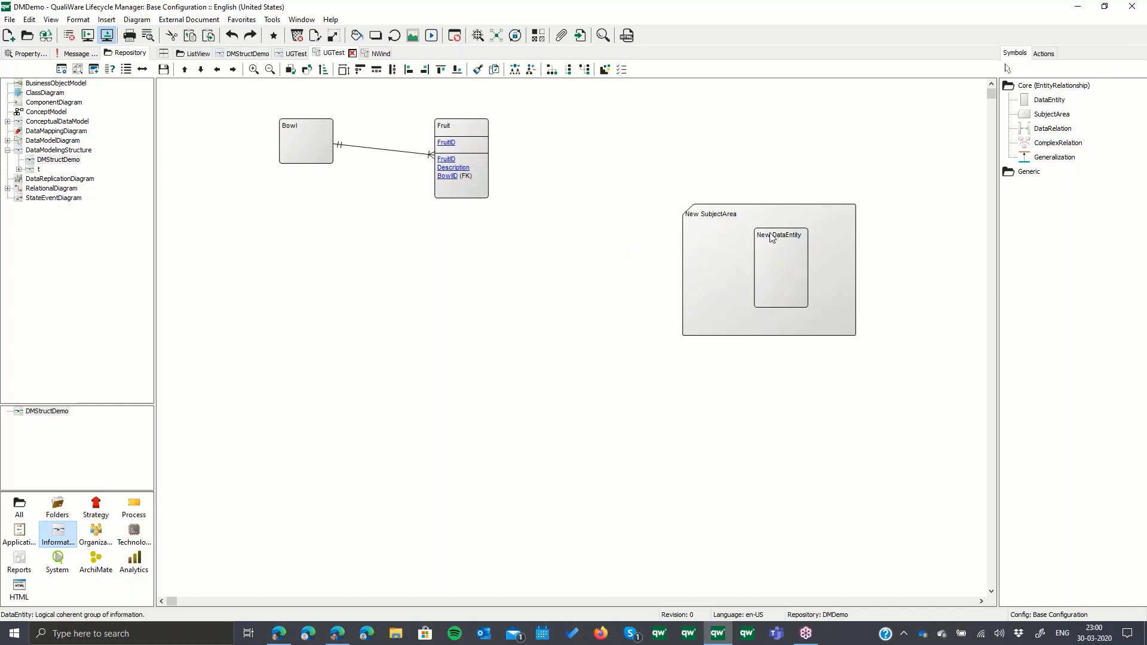
left_click_drag(829, 228, 853, 187)
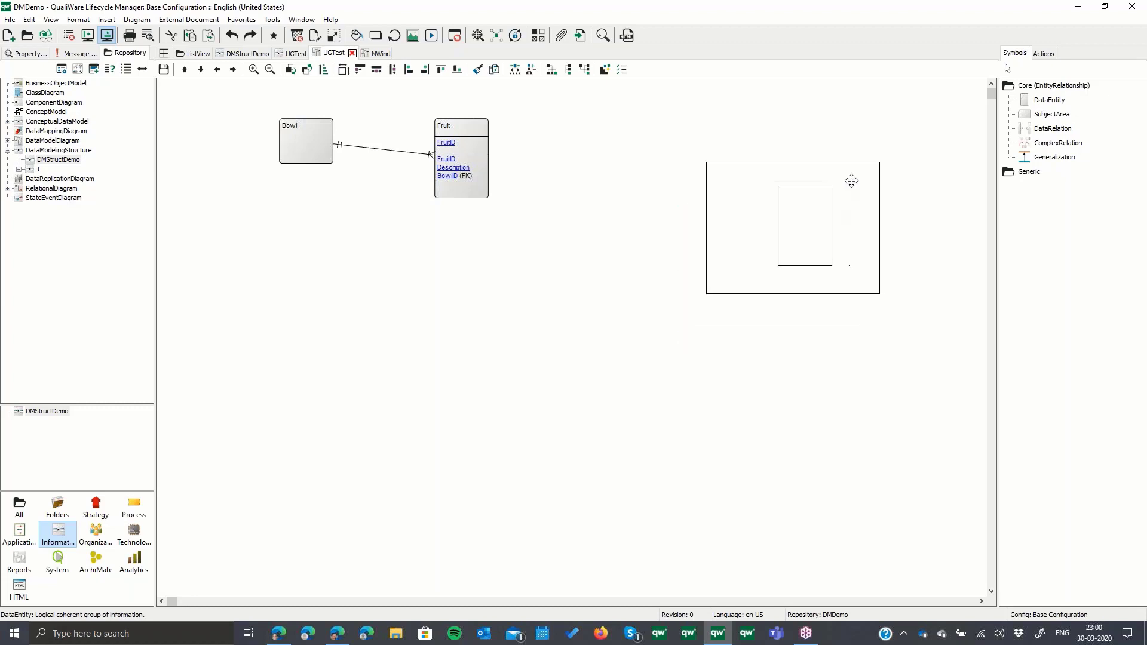
left_click_drag(798, 233, 801, 243)
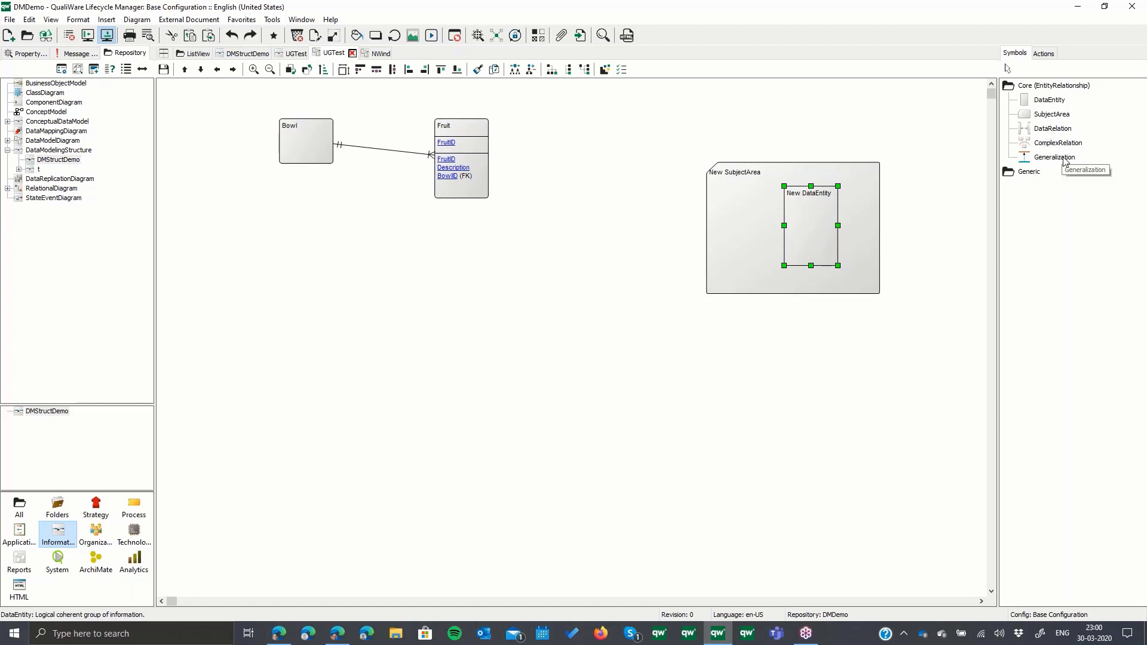
- Try a data relation from Fruit to the new data entity without choosing foreign key attributes, and delete the relation
left_click(1052, 129)
left_click_drag(486, 171, 789, 243)
left_click(391, 221)
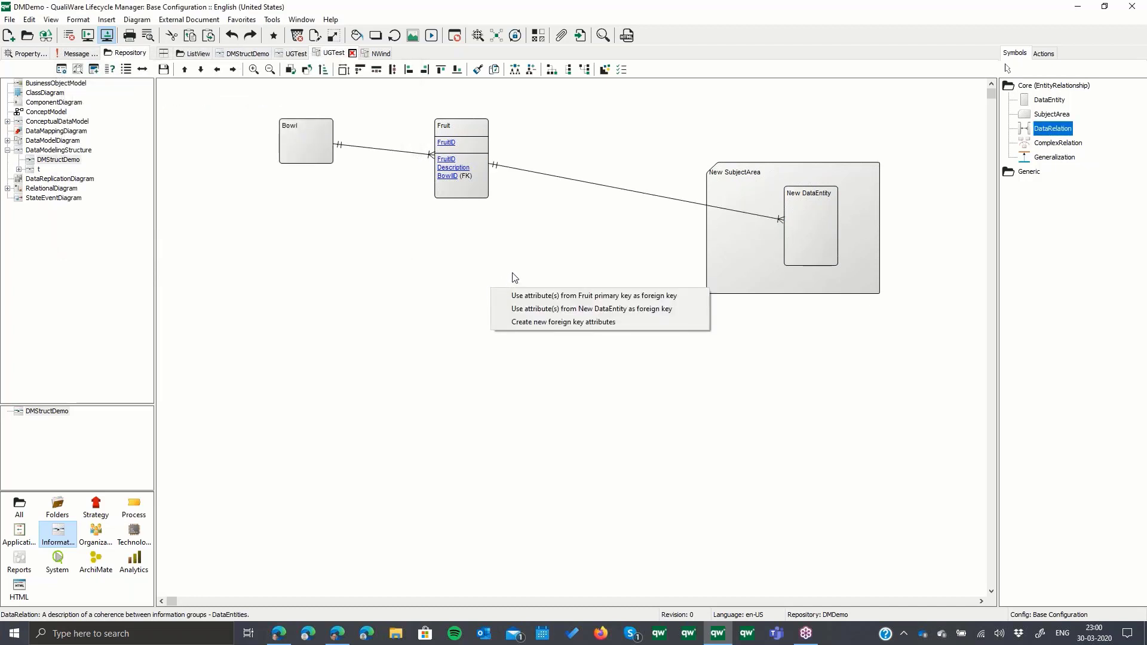
left_click(537, 268)
key("Escape")
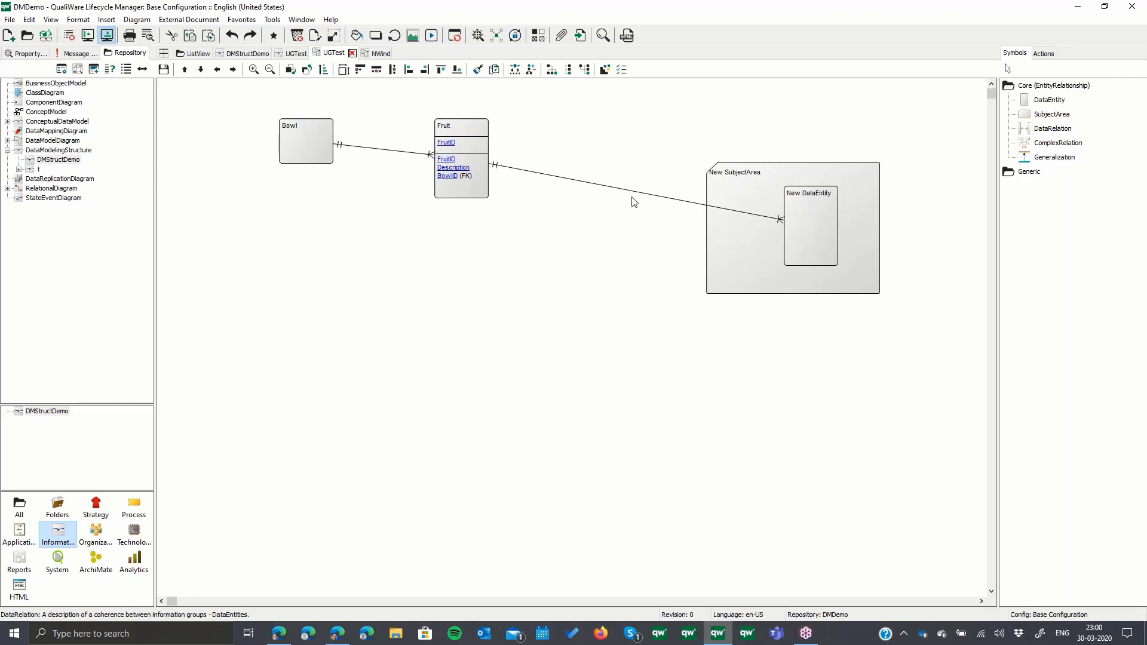
left_click(629, 192)
key("Delete")
- Draw a data relation from the new data entity inside the subject area to Fruit, accepting the proposed relation name
left_click(1050, 129)
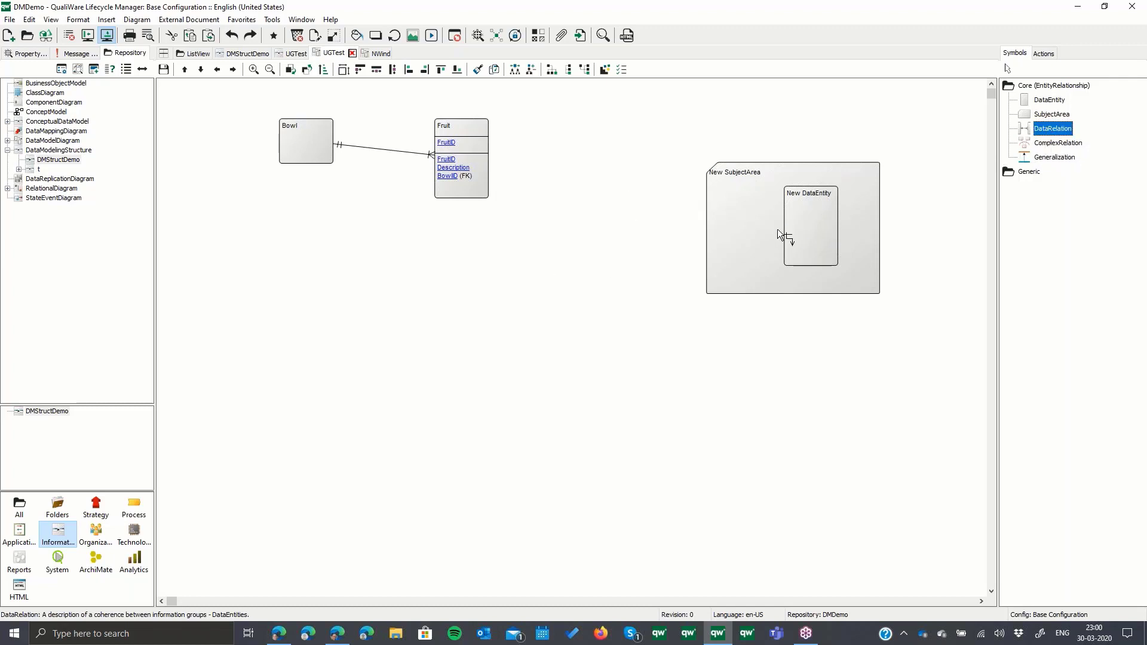
left_click_drag(777, 228, 491, 160)
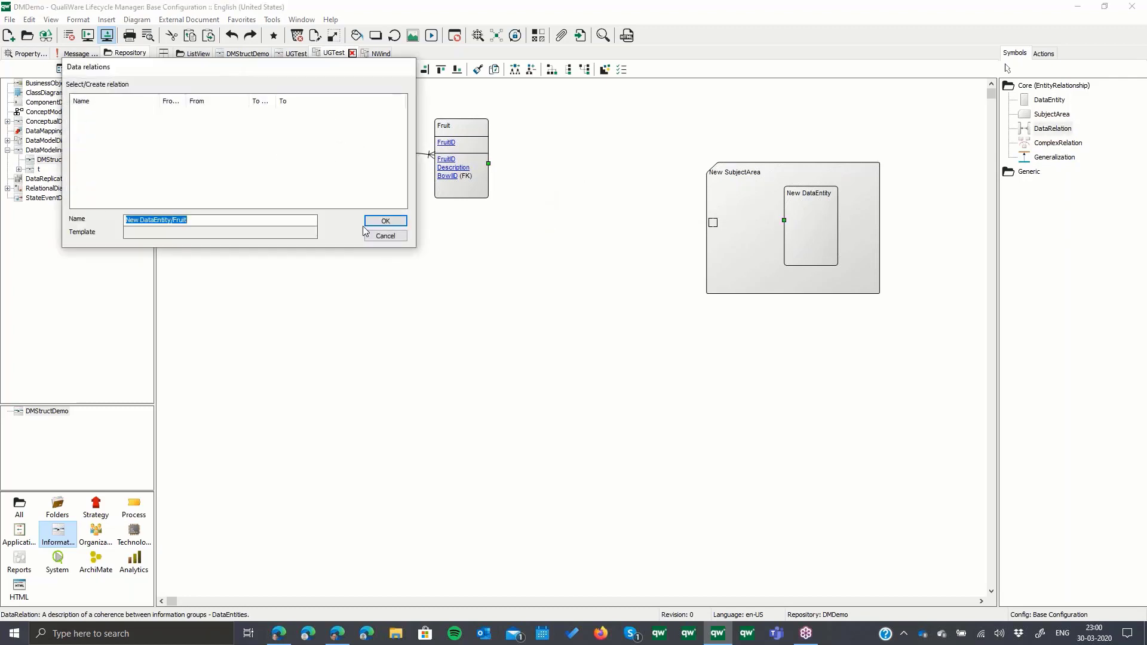
left_click(374, 221)
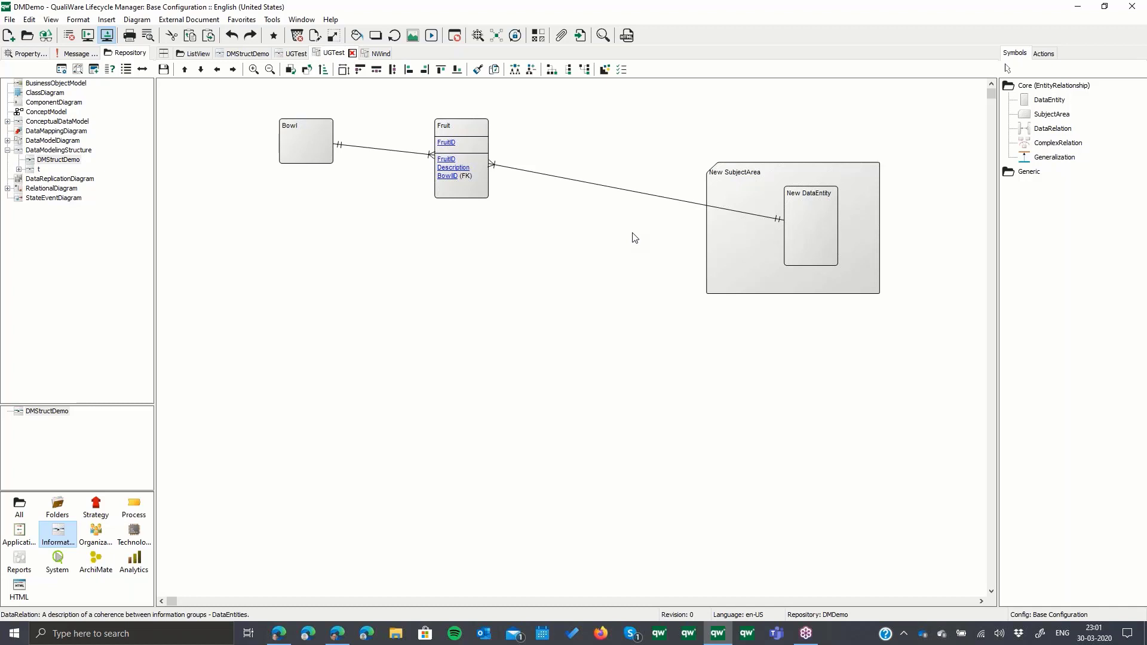
- Delete the new data entity and its surrounding subject area from the UGTest data model
left_click(834, 210)
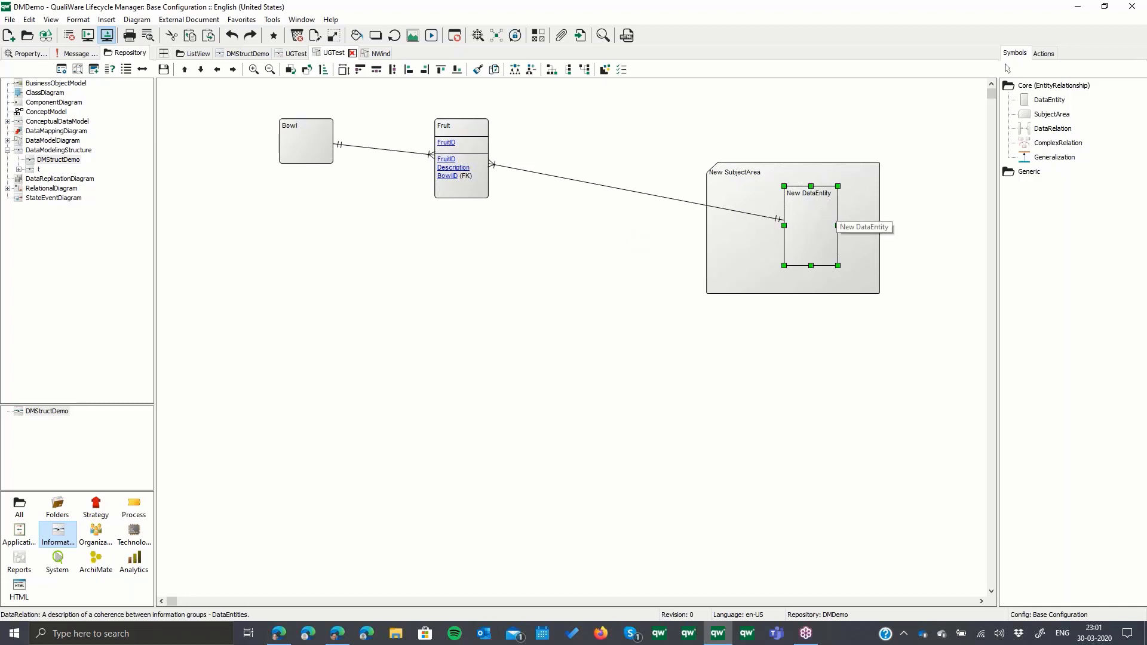
key("Delete")
left_click(836, 242)
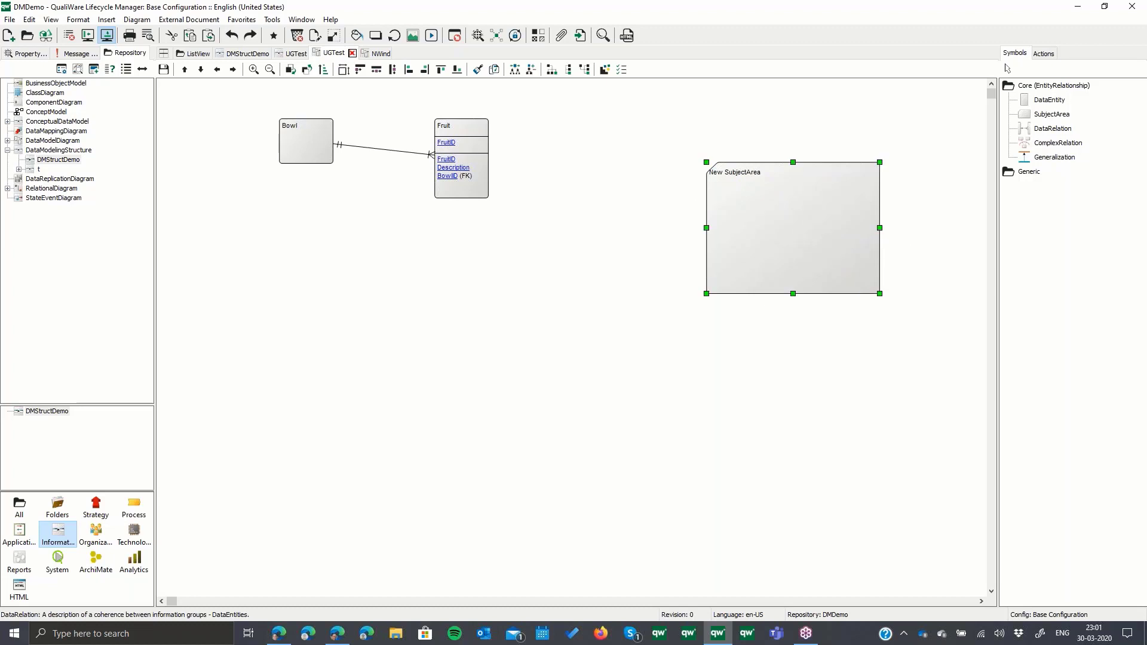
key("Delete")
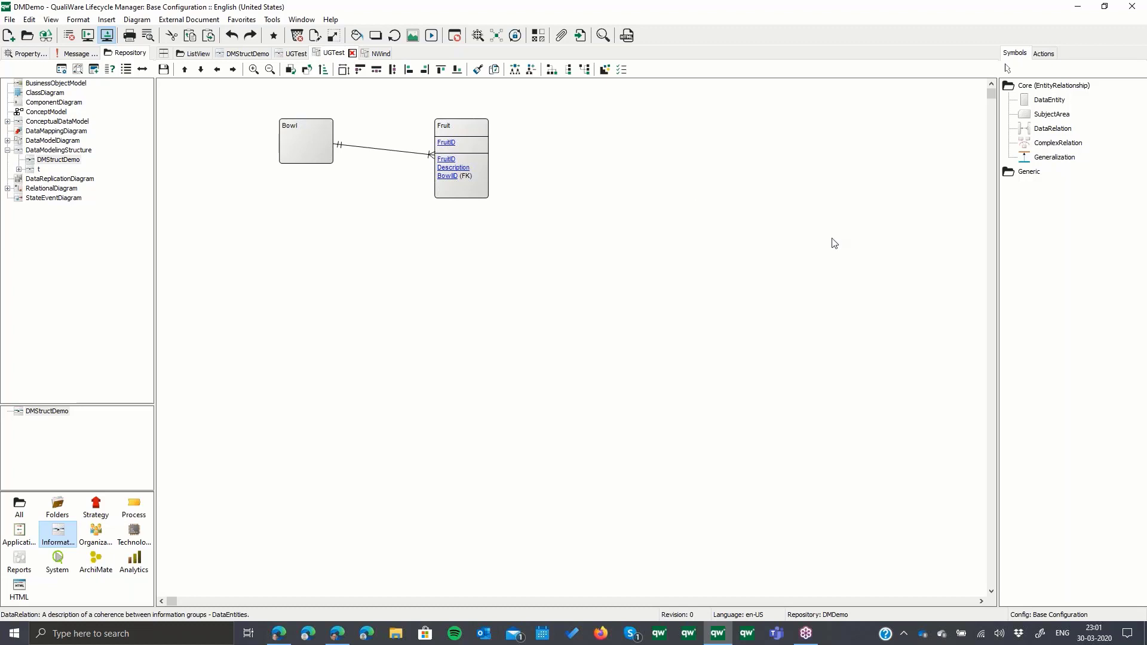
- Close the NWind diagram and both UGTest diagrams, keeping DMStructDemo open, and switch to the QualiWare web portal in the browser
left_click(381, 56)
left_click(386, 54)
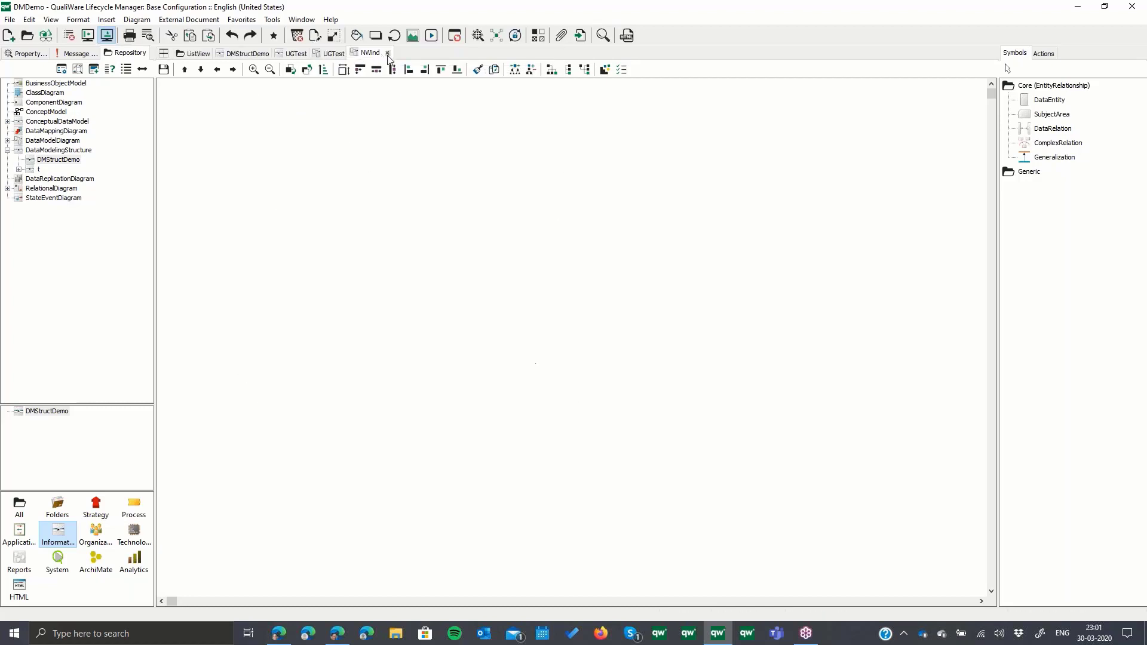
left_click(353, 53)
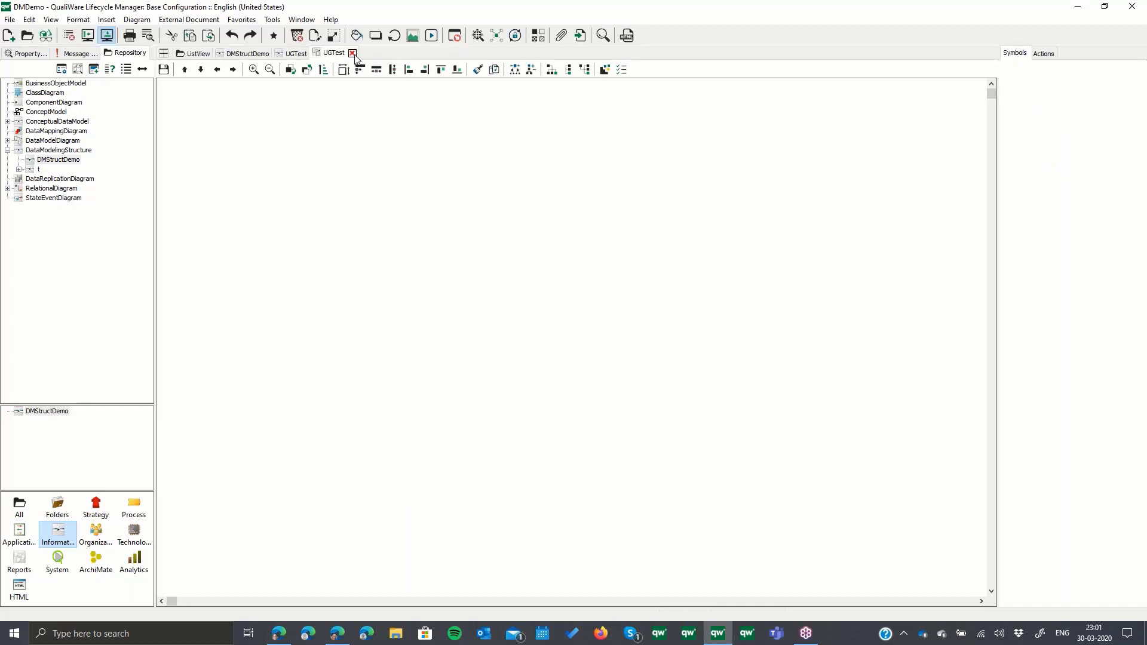
left_click(269, 58)
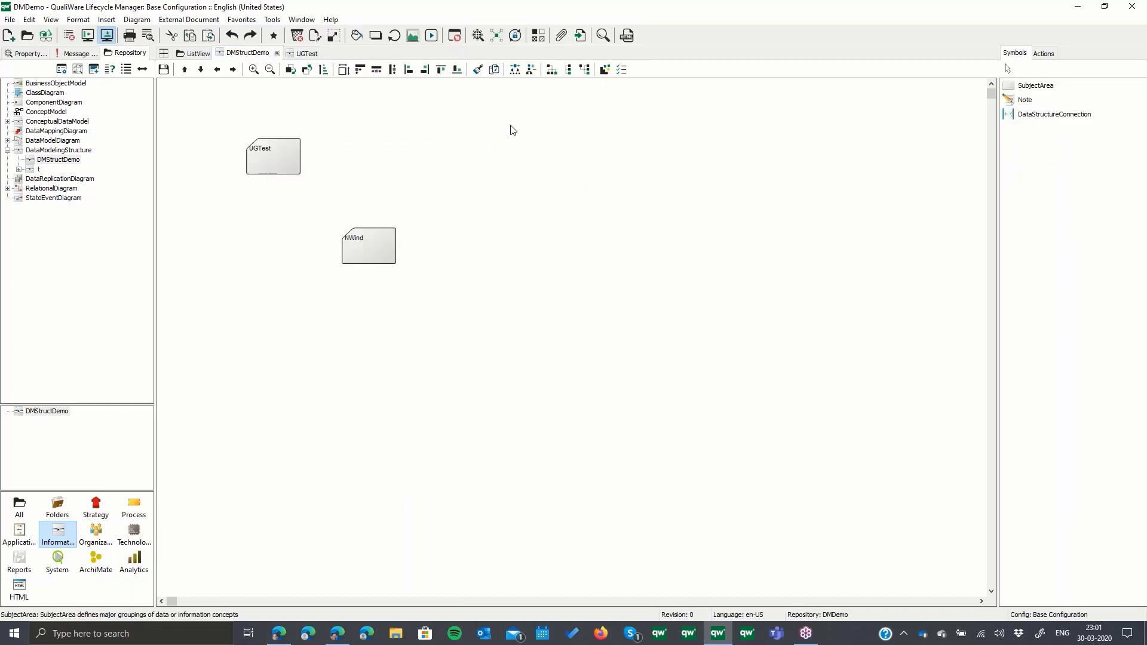
left_click(307, 53)
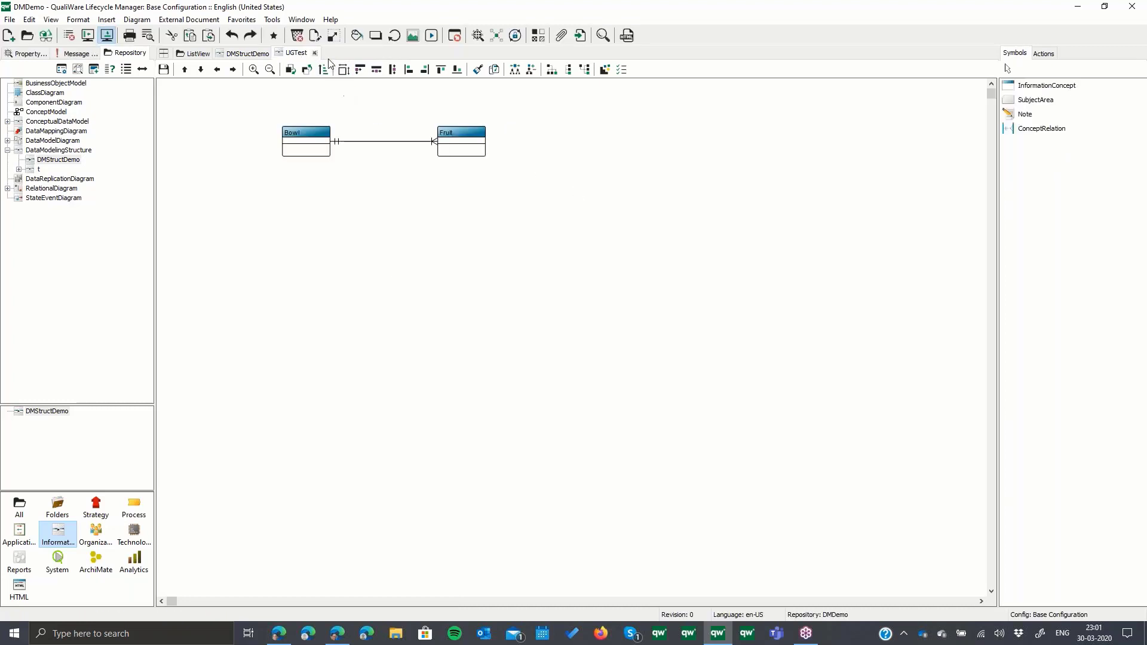
left_click(315, 53)
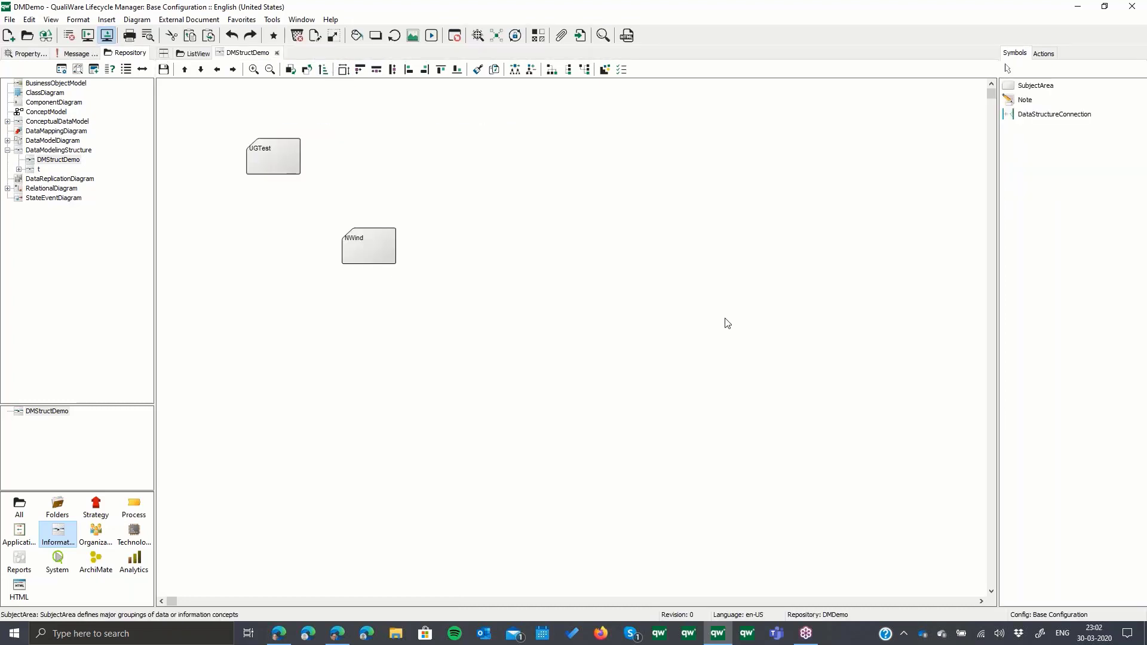
left_click(337, 633)
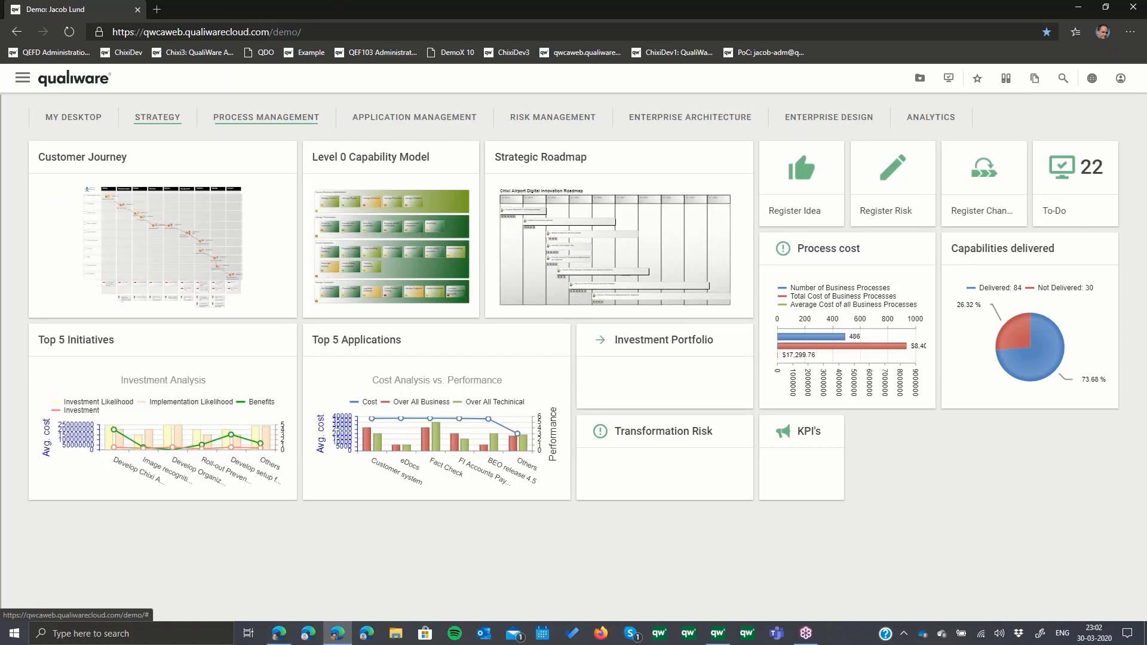
- View the Process Management desktop, return to Strategy, and open the portal's QualiWare Architect link, reloading the Remote Desktop web client
left_click(226, 117)
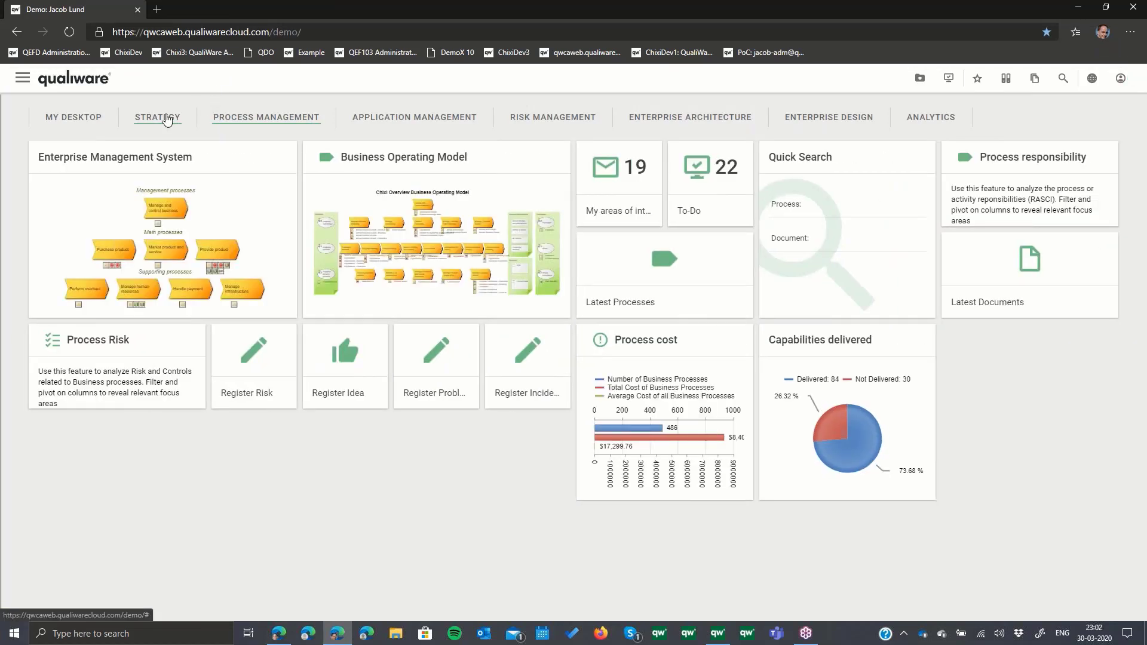
left_click(166, 118)
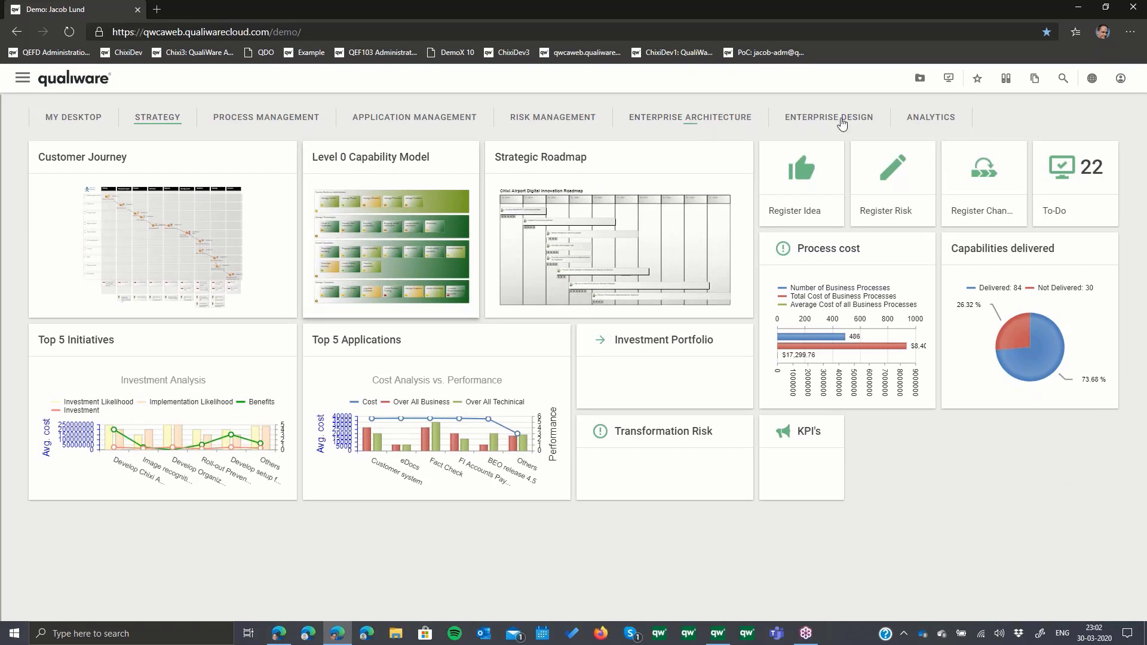
left_click(1092, 83)
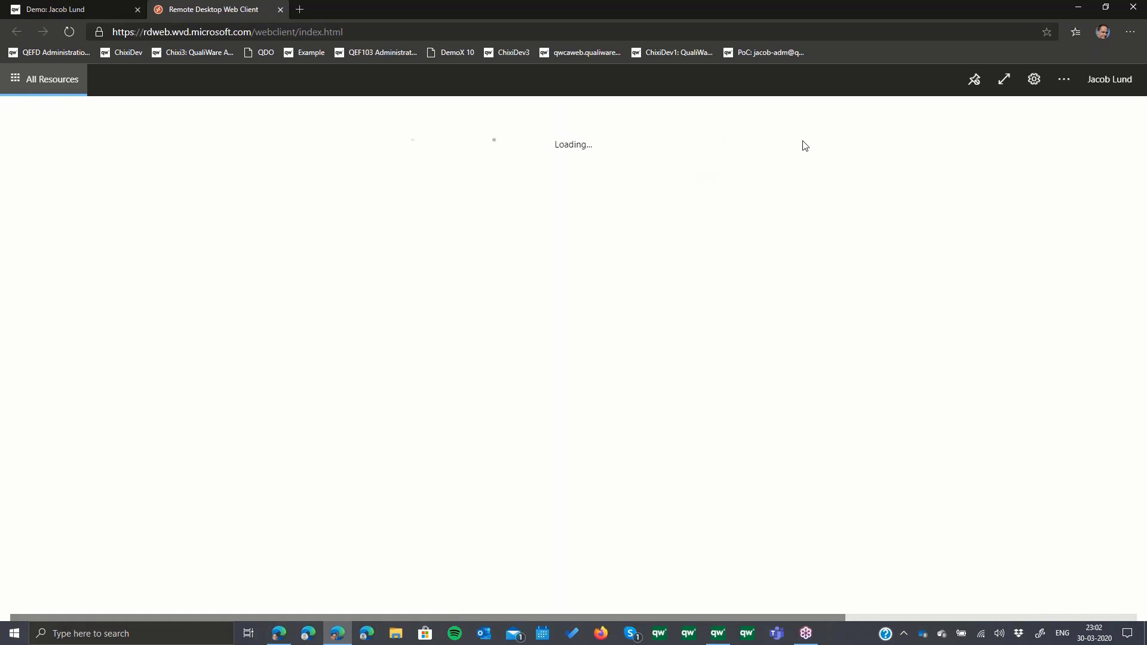
left_click(859, 33)
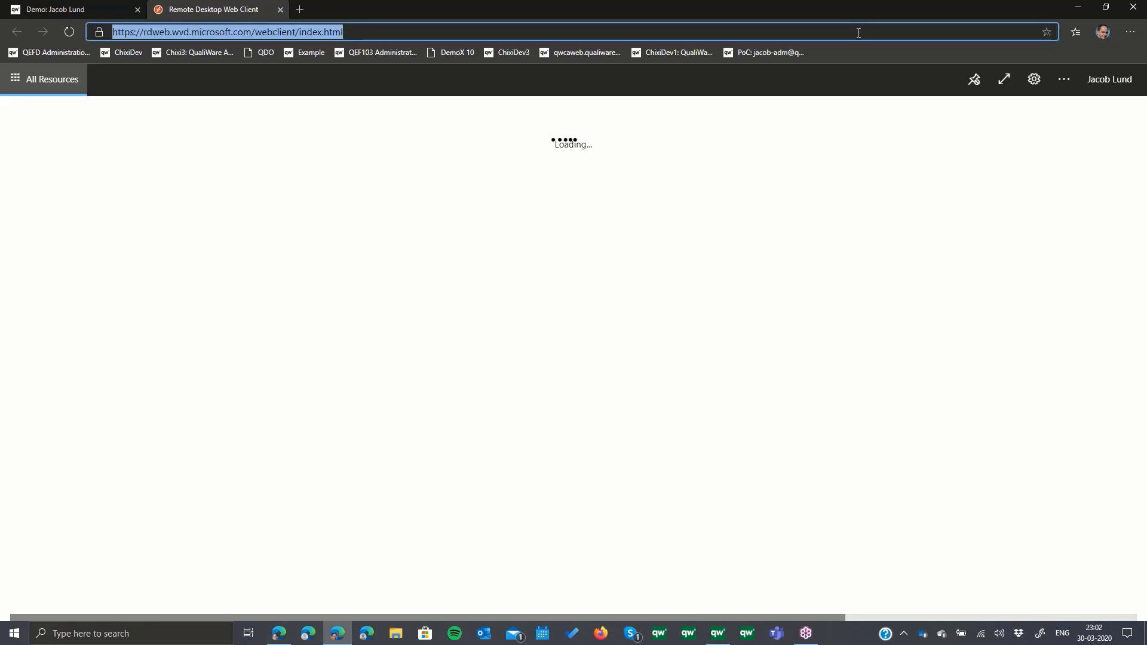
key("Return")
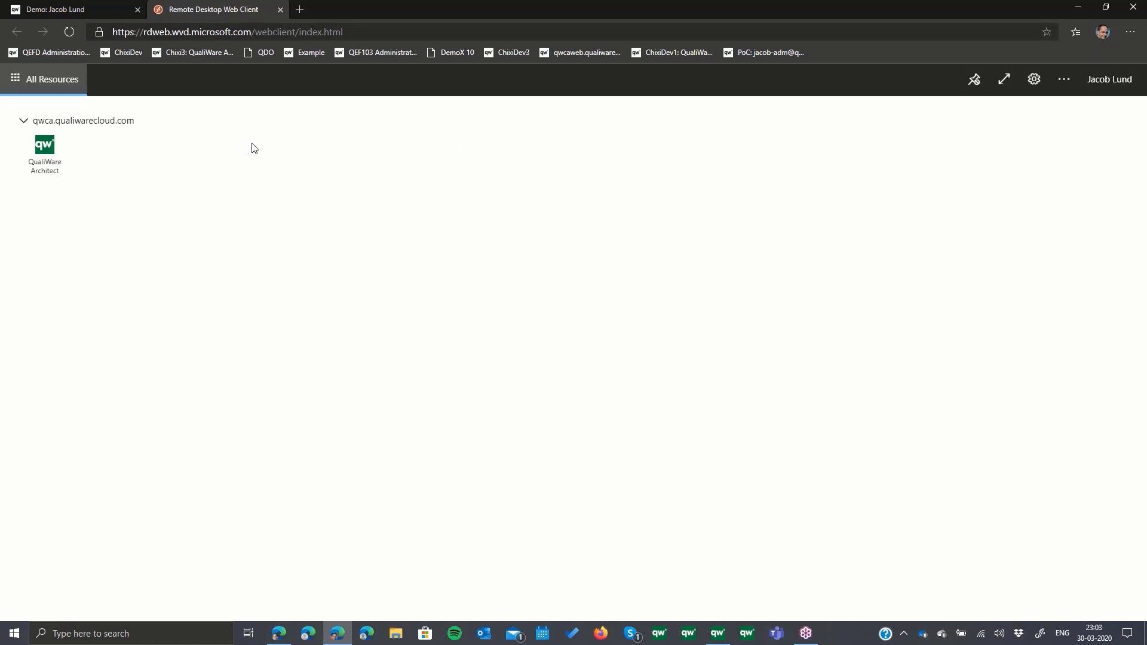
- Launch QualiWare Architect in the web client, unpin the header bar, and sign in with the account user name and password
left_click(47, 150)
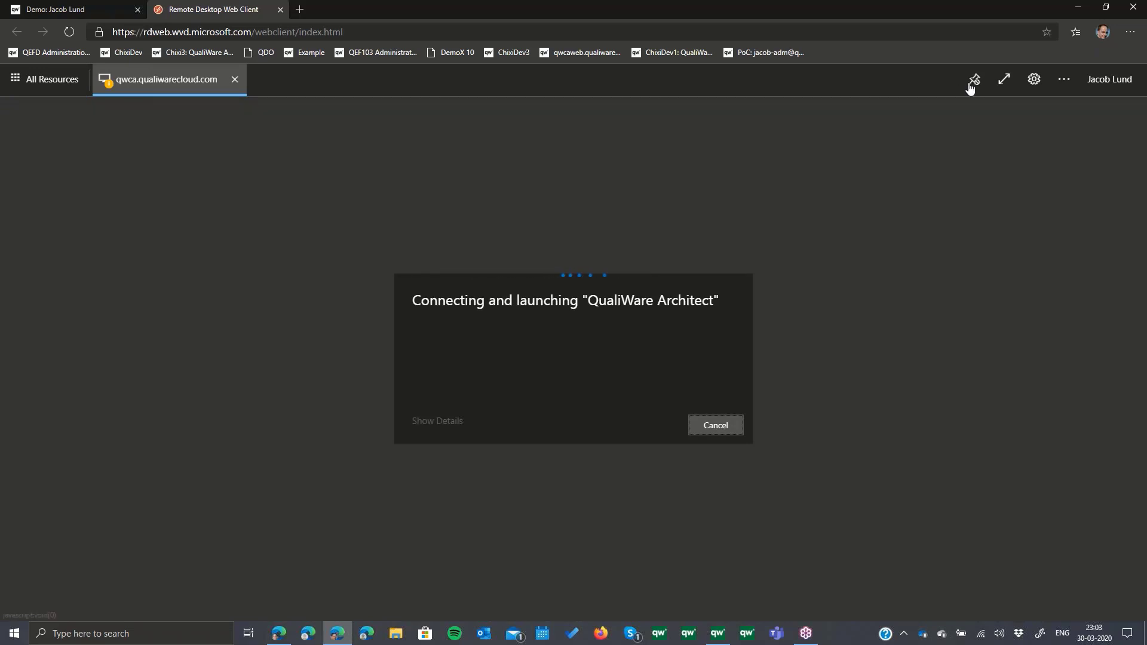
left_click(972, 83)
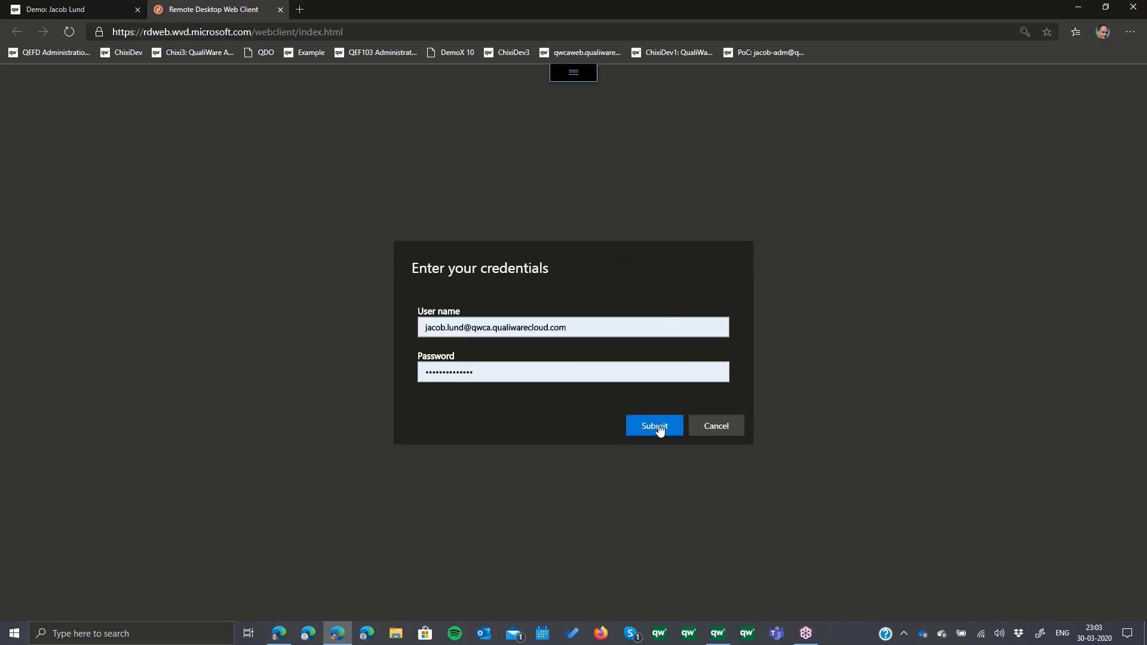
left_click(659, 428)
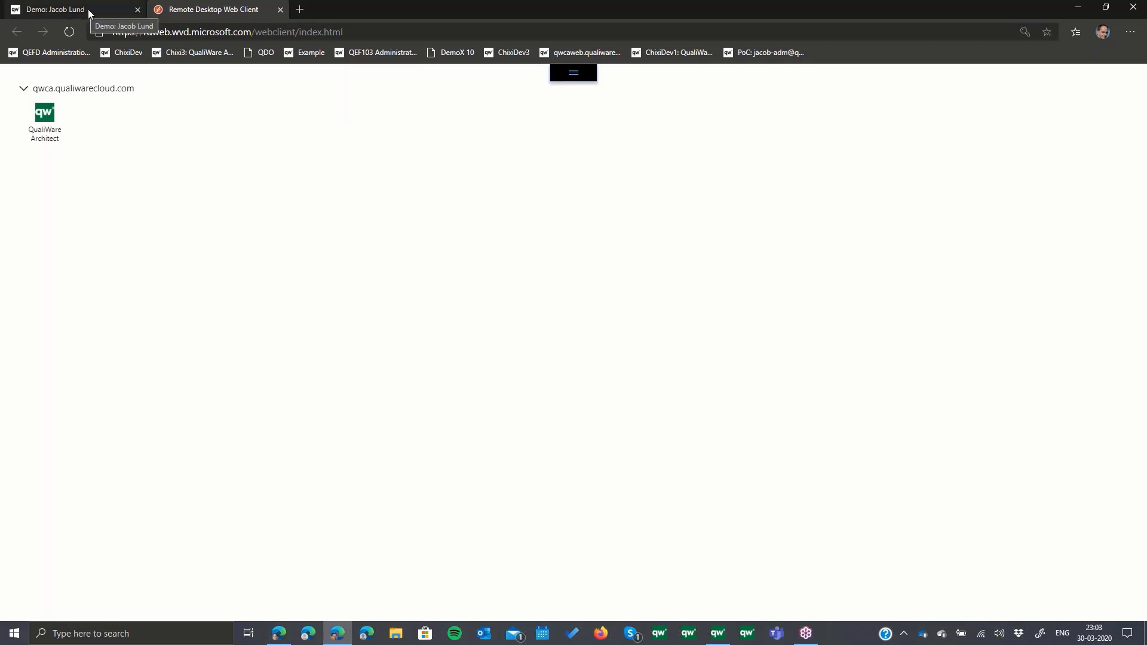
- Check the portal tab, return to the Remote Desktop client, relaunch QualiWare Architect and submit the account user name and password again
left_click(88, 9)
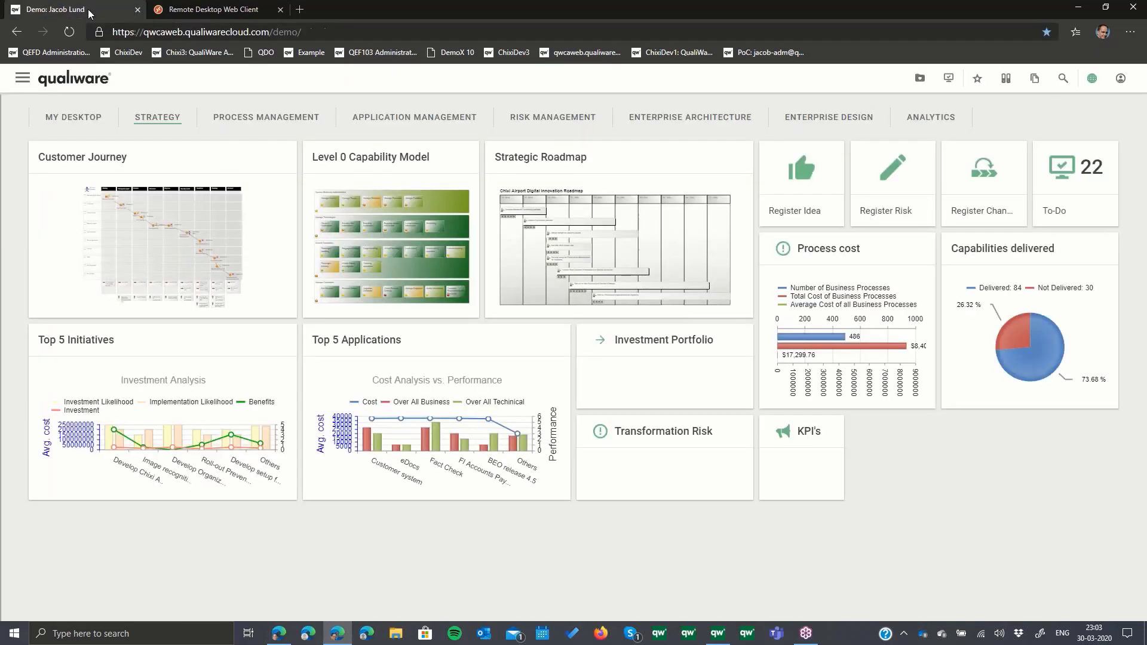
left_click(190, 10)
double_click(45, 118)
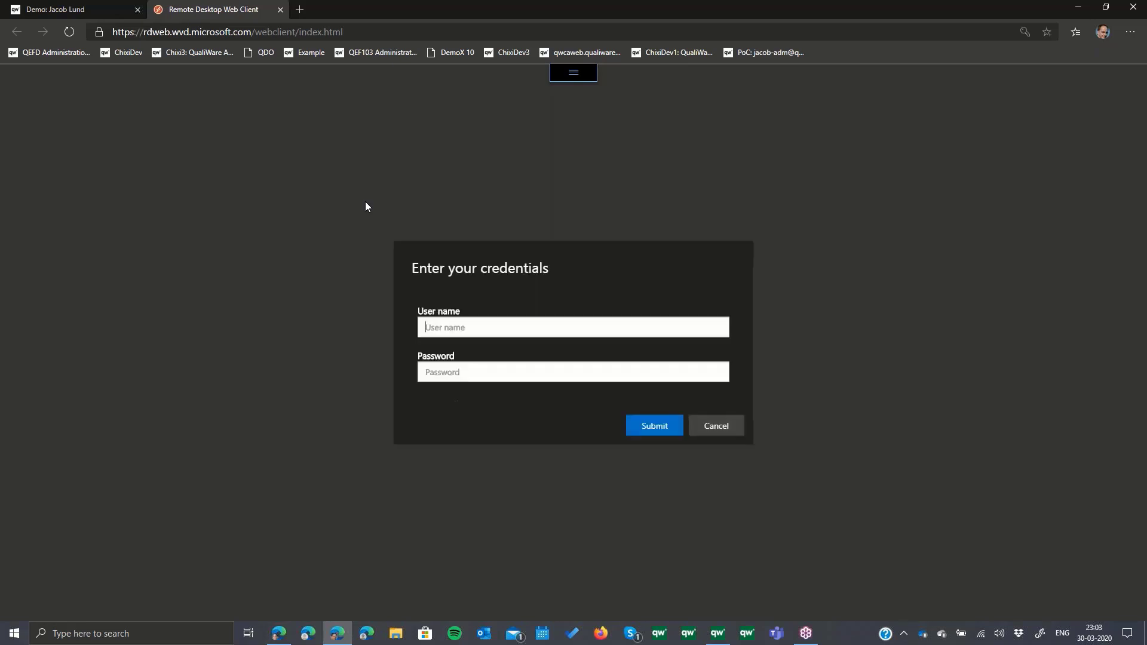
left_click(657, 425)
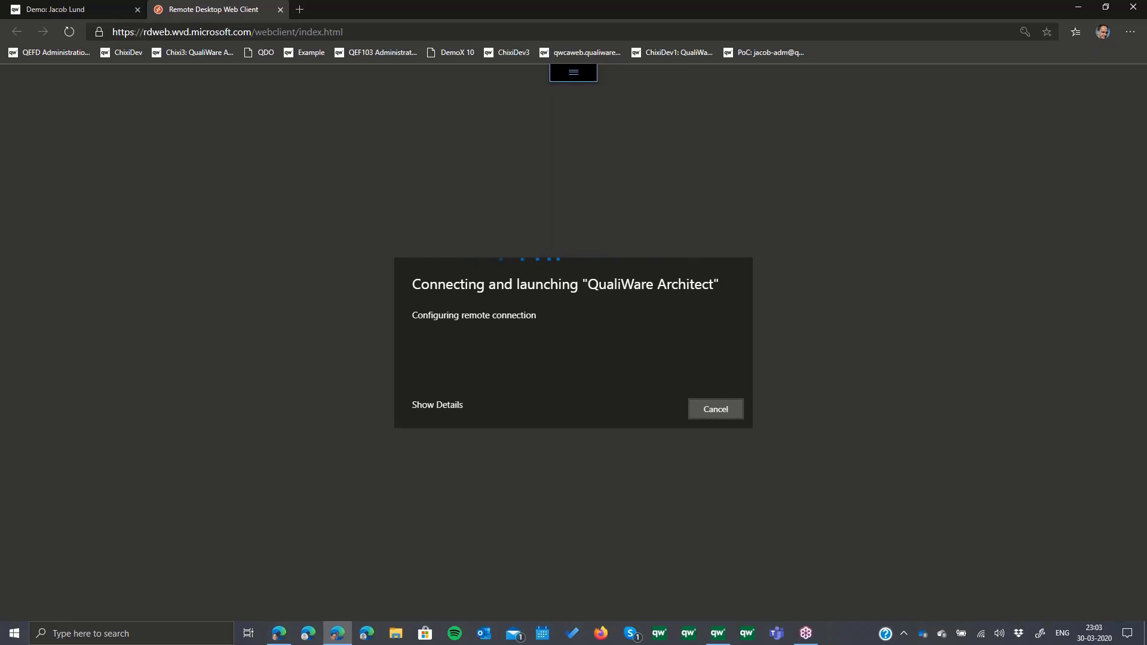
- Connect QualiWare Lifecycle Manager to the Demo repository and open its QualiWare EA Framework
double_click(98, 163)
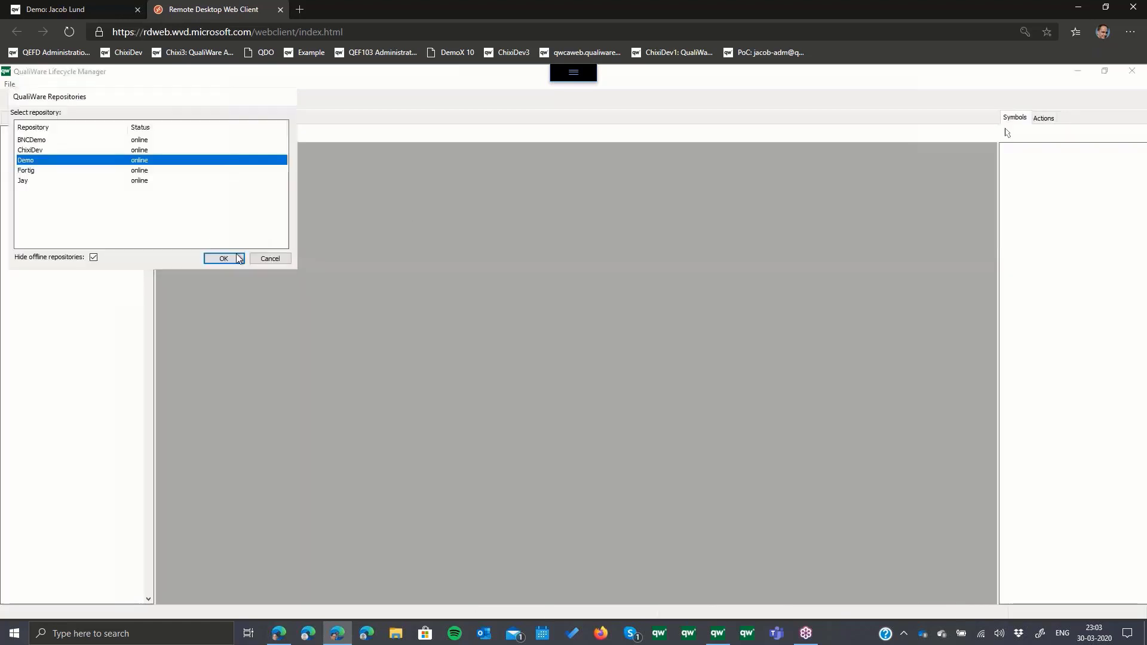
left_click(236, 259)
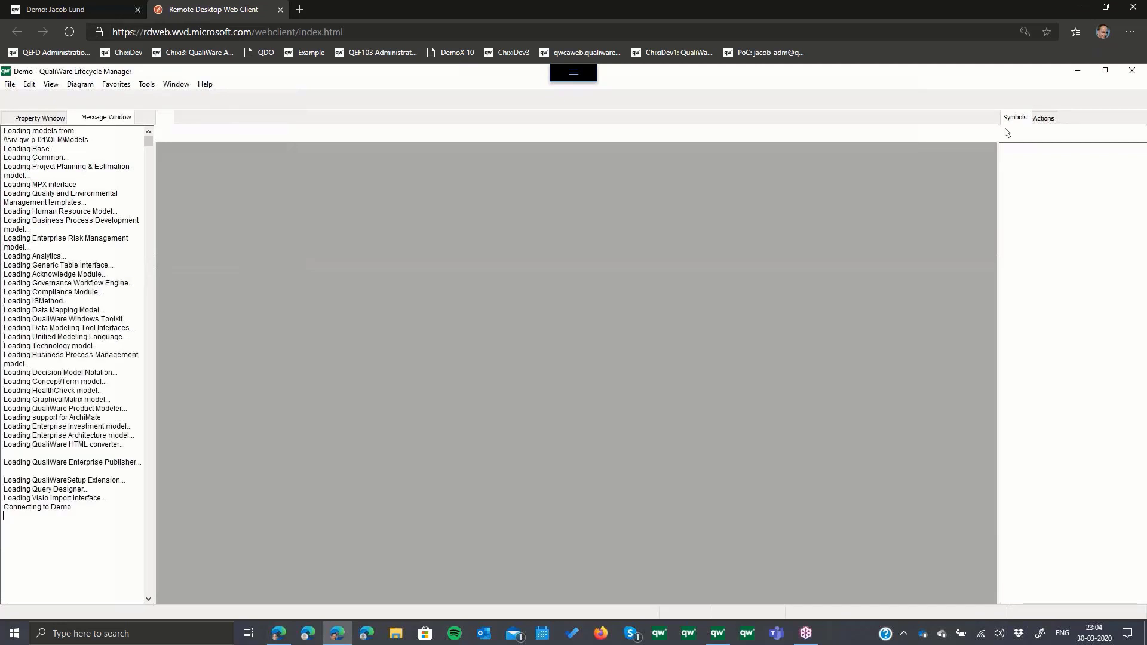
left_click(330, 284)
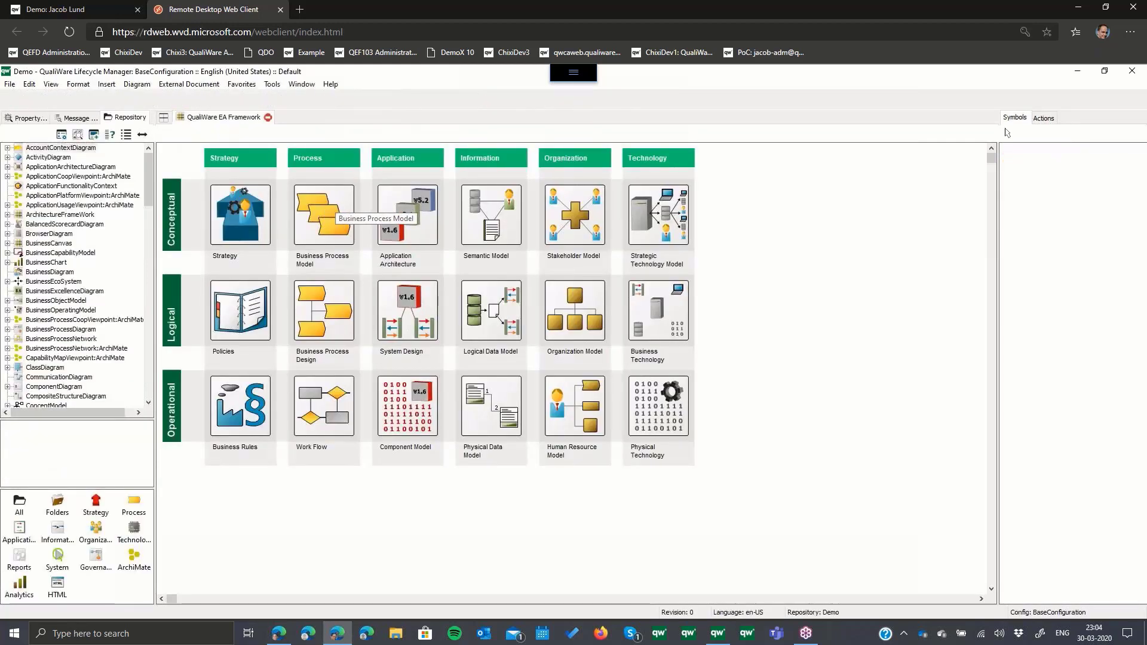
- Open the Chixi Car Rental Processes network from the framework's Business Process Model cell and compare the remote client with the web portal
double_click(329, 209)
left_click(268, 219)
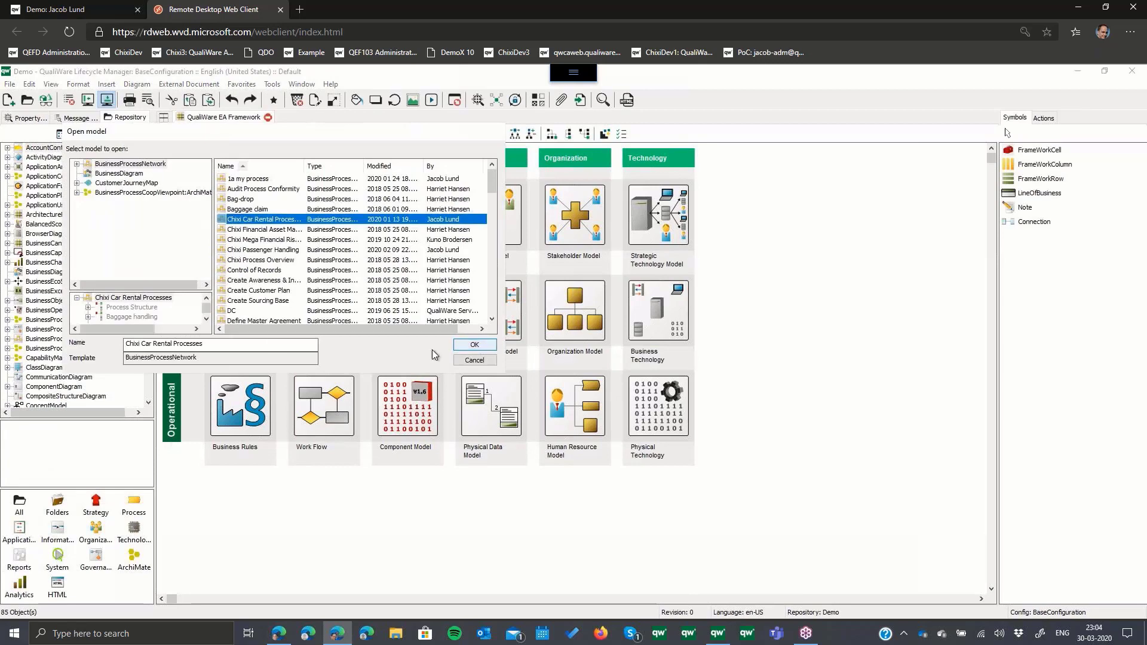
left_click(270, 342)
key("Return")
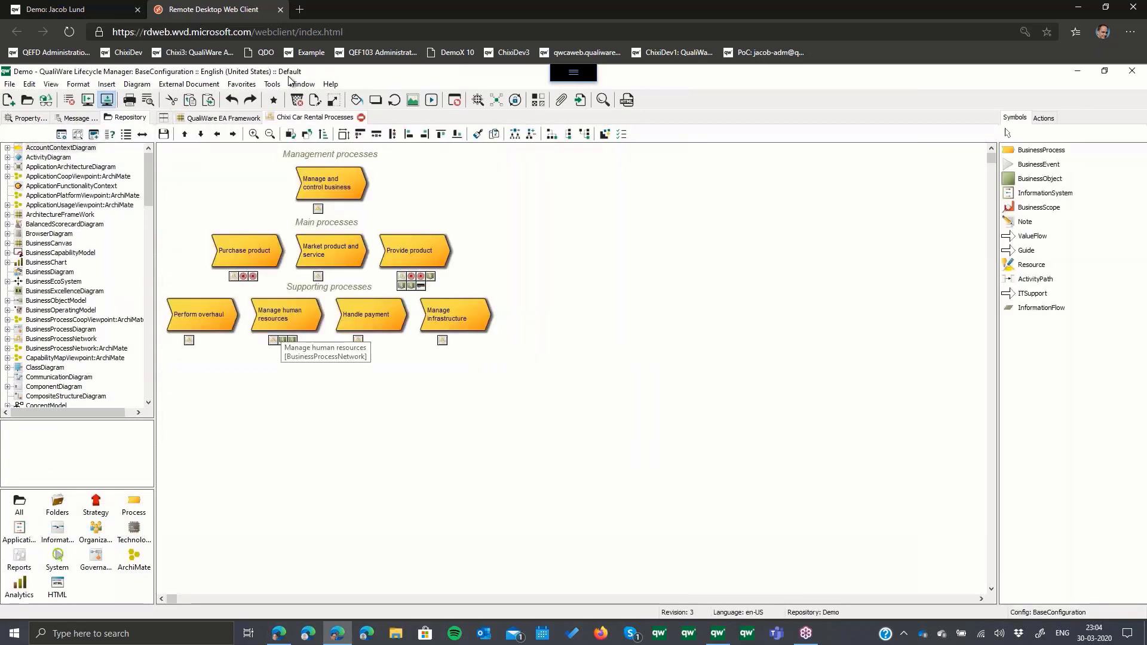
left_click(90, 11)
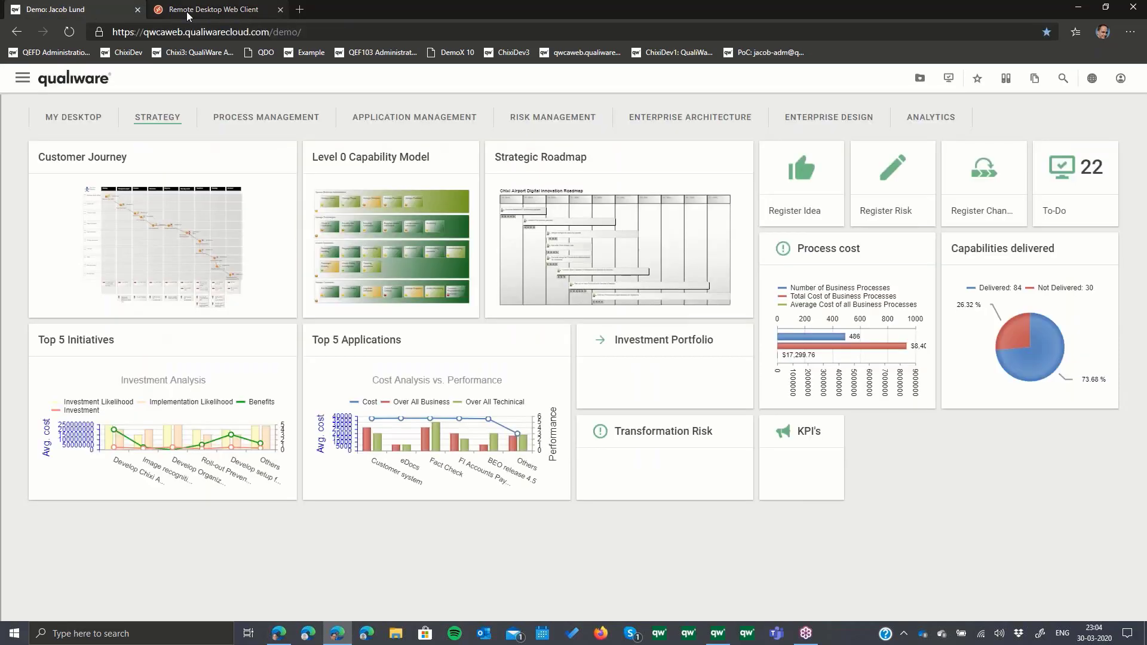
left_click(186, 12)
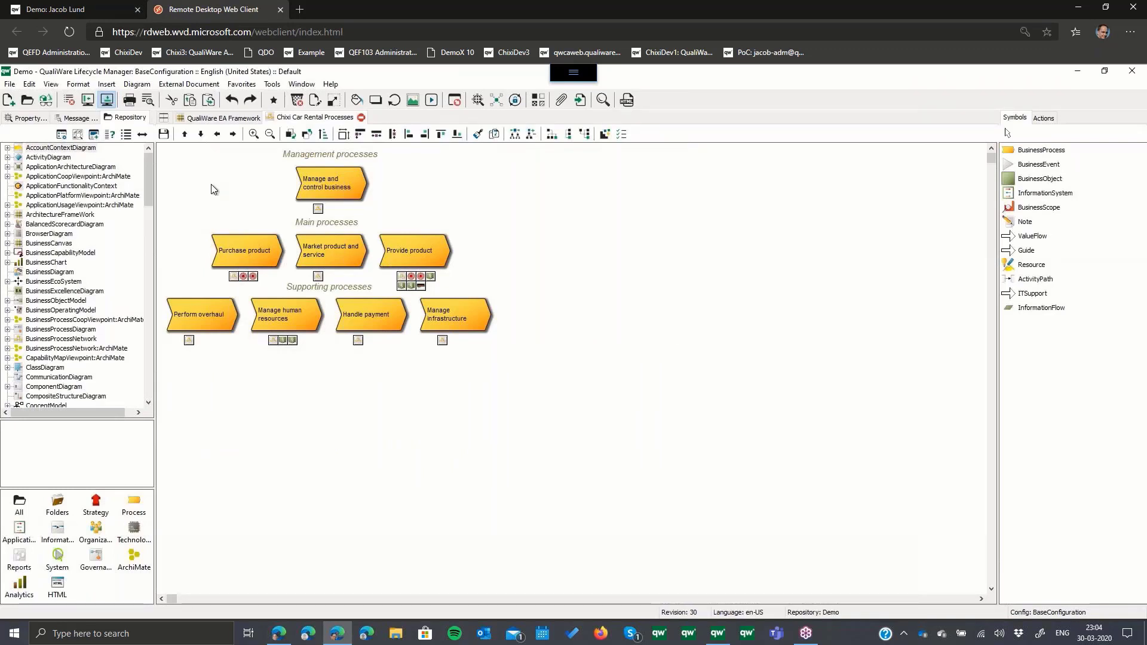
- Exit QualiWare Lifecycle Manager in the remote session, keep the web client tab open, and return to the portal
left_click(16, 87)
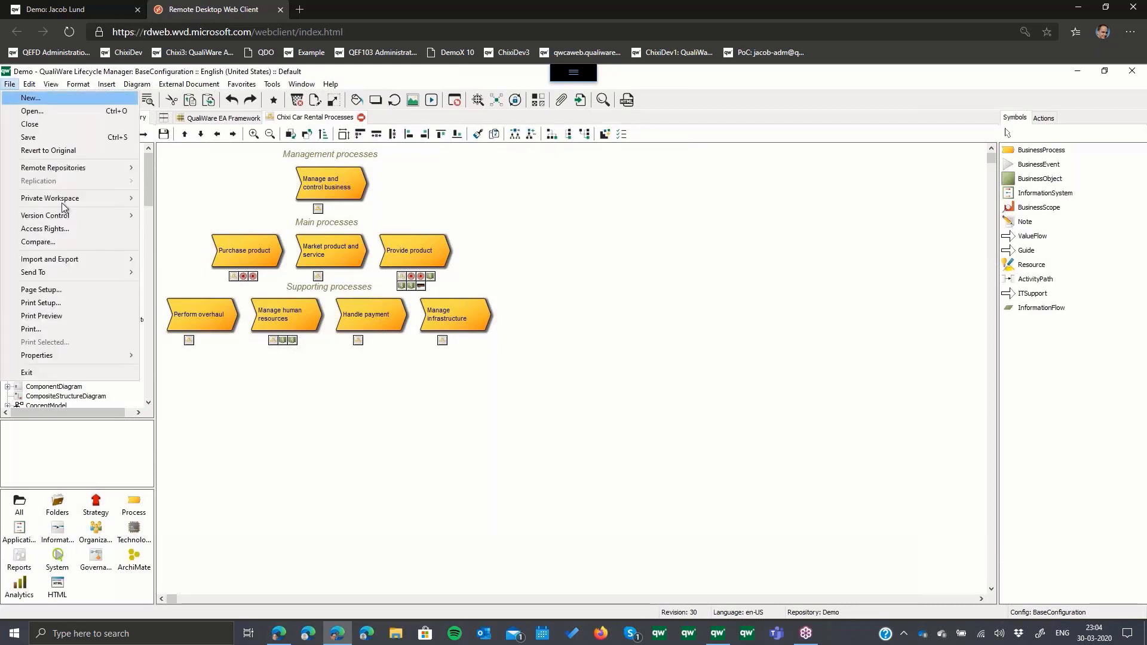
left_click(98, 371)
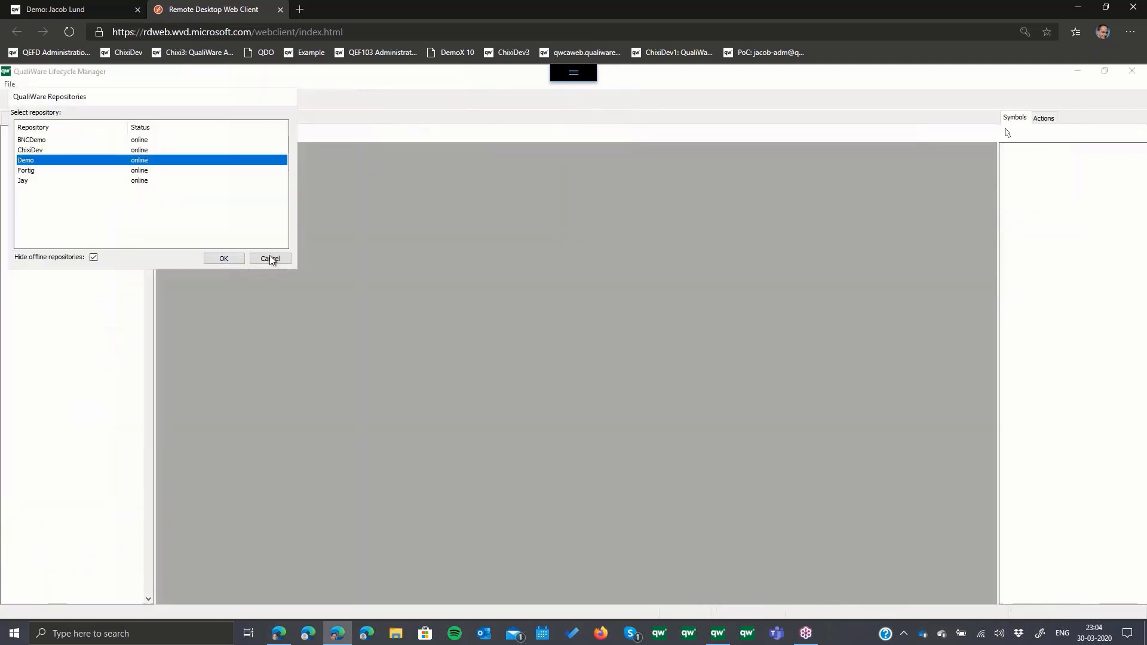
left_click(270, 259)
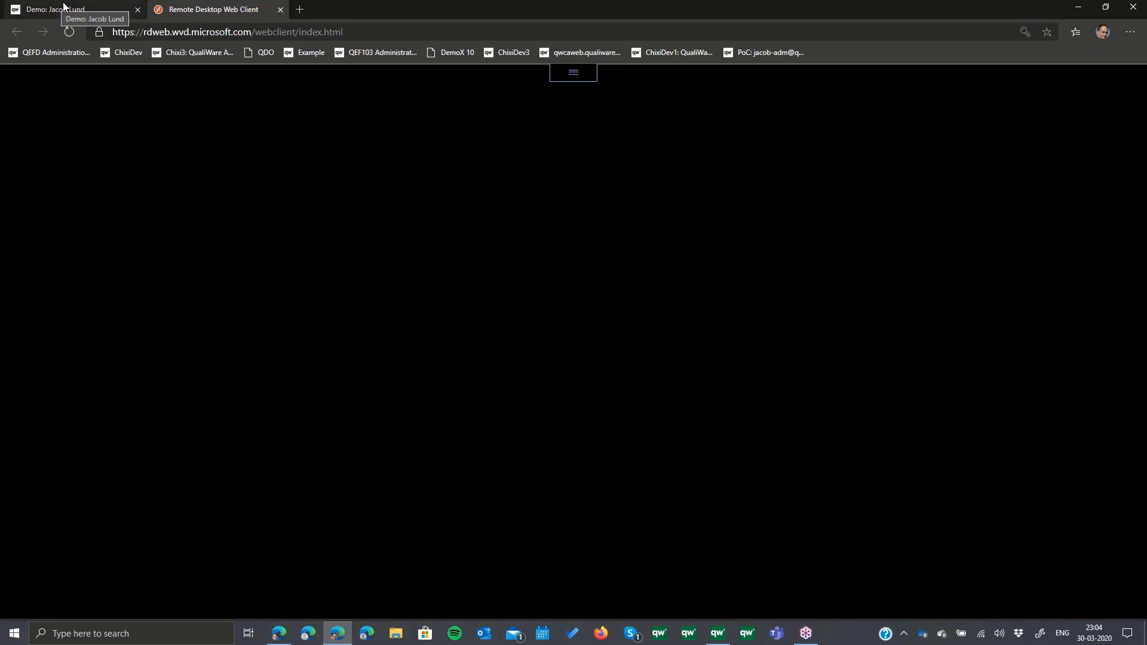
left_click(281, 9)
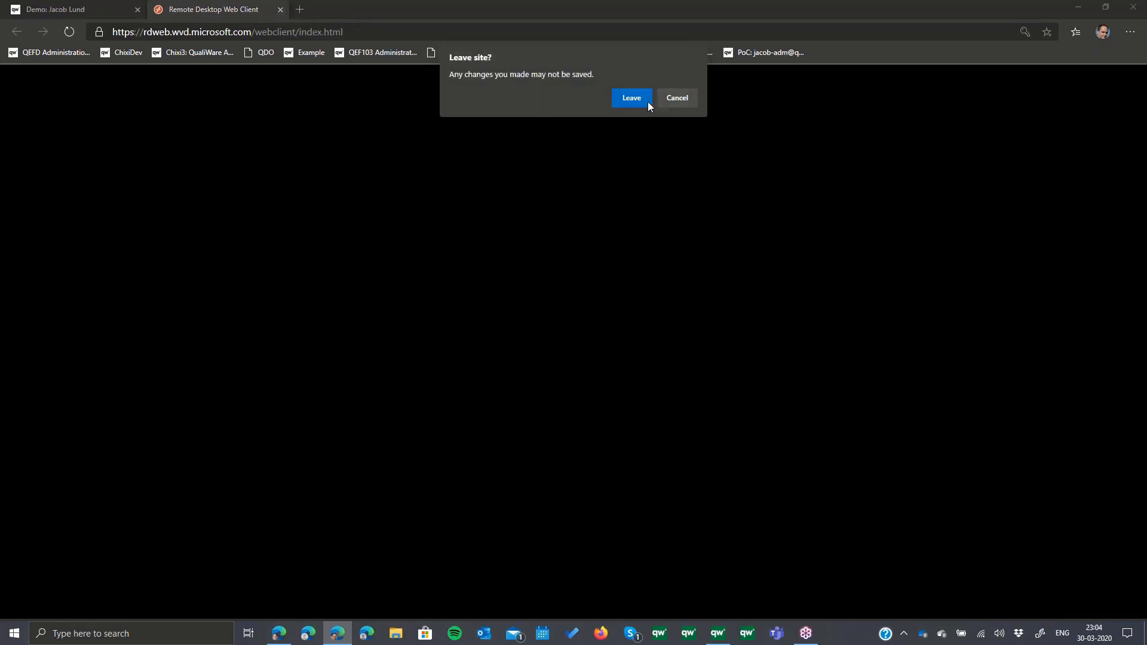
left_click(672, 100)
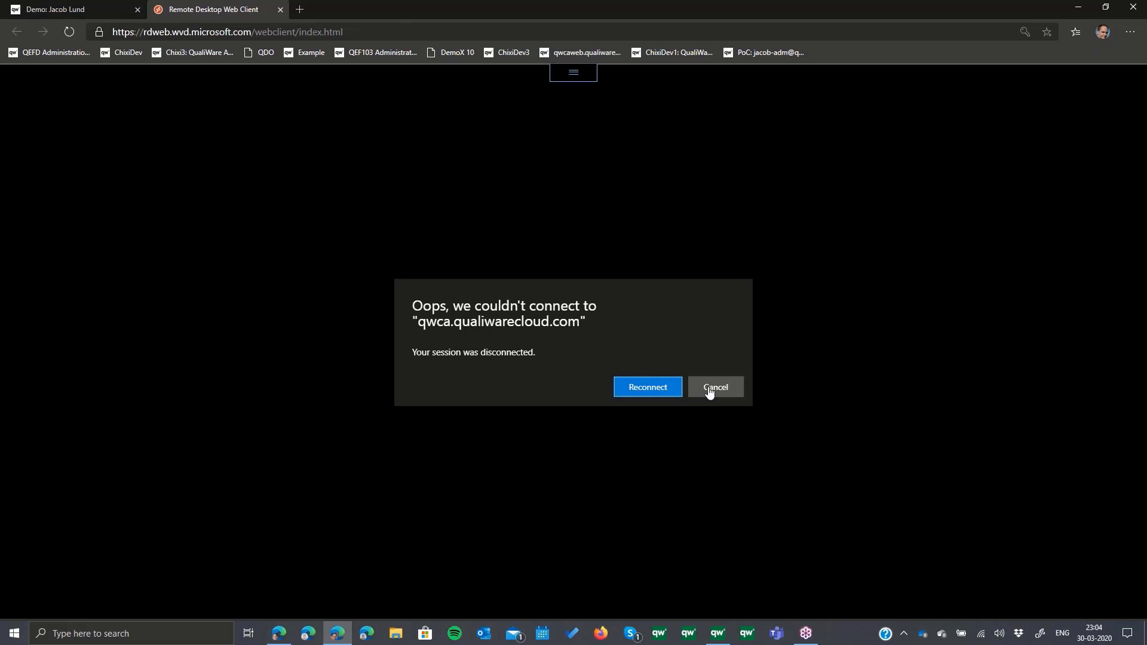
left_click(656, 394)
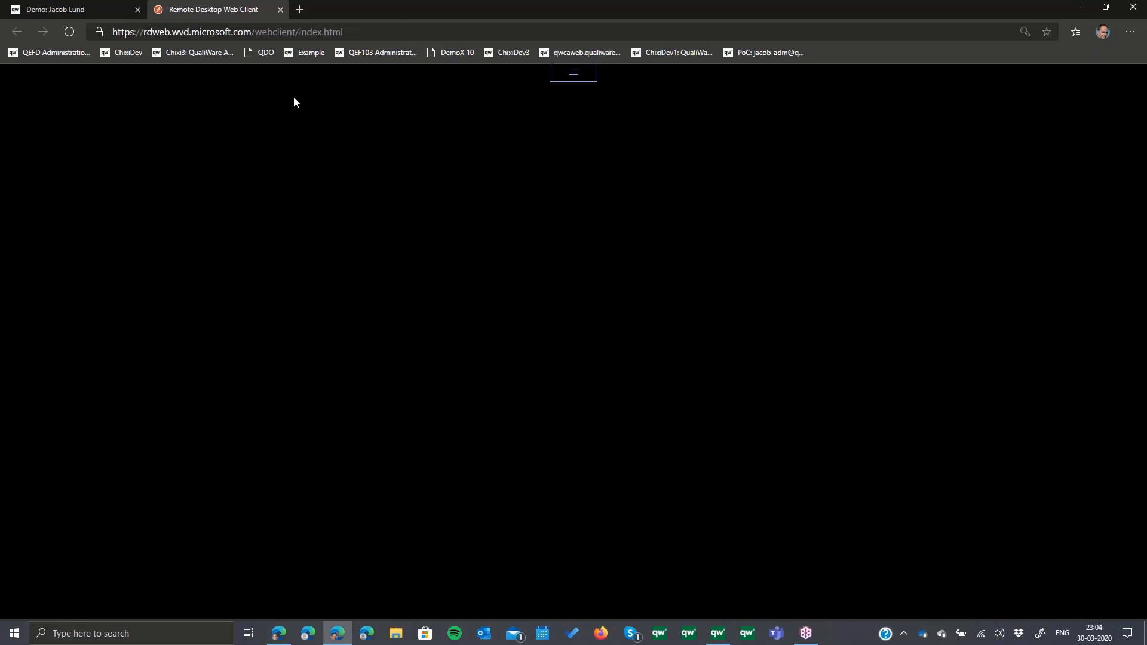
left_click(69, 9)
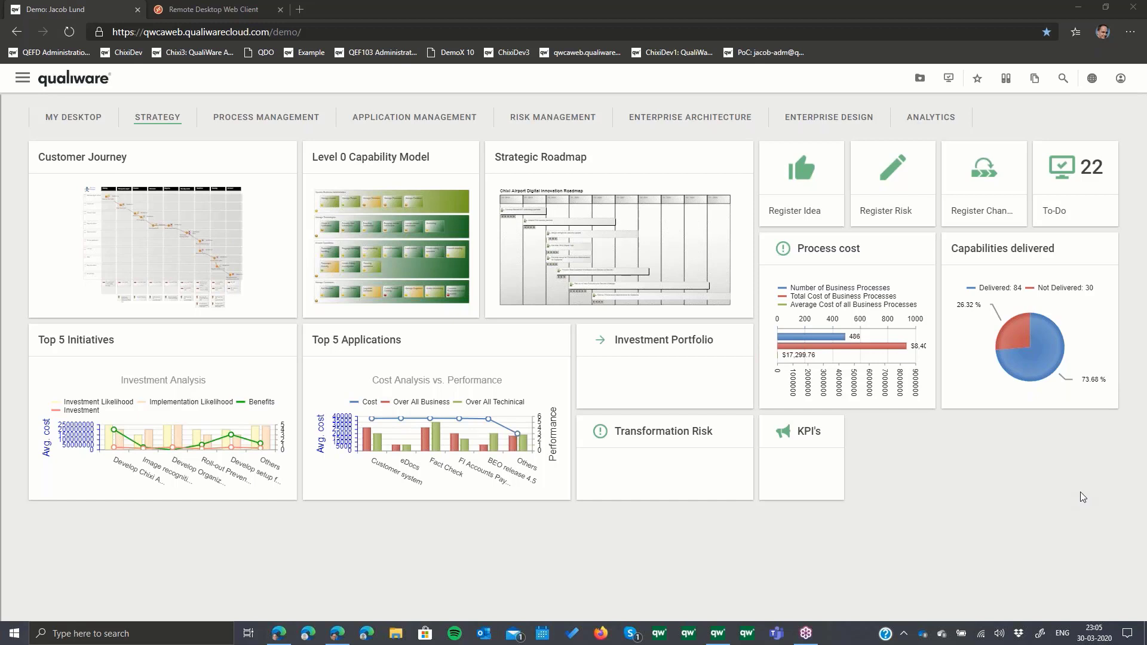
- Open the Chixi Car Rental Processes diagram from the Enterprise Management System tile on the Process Management desktop
left_click(301, 120)
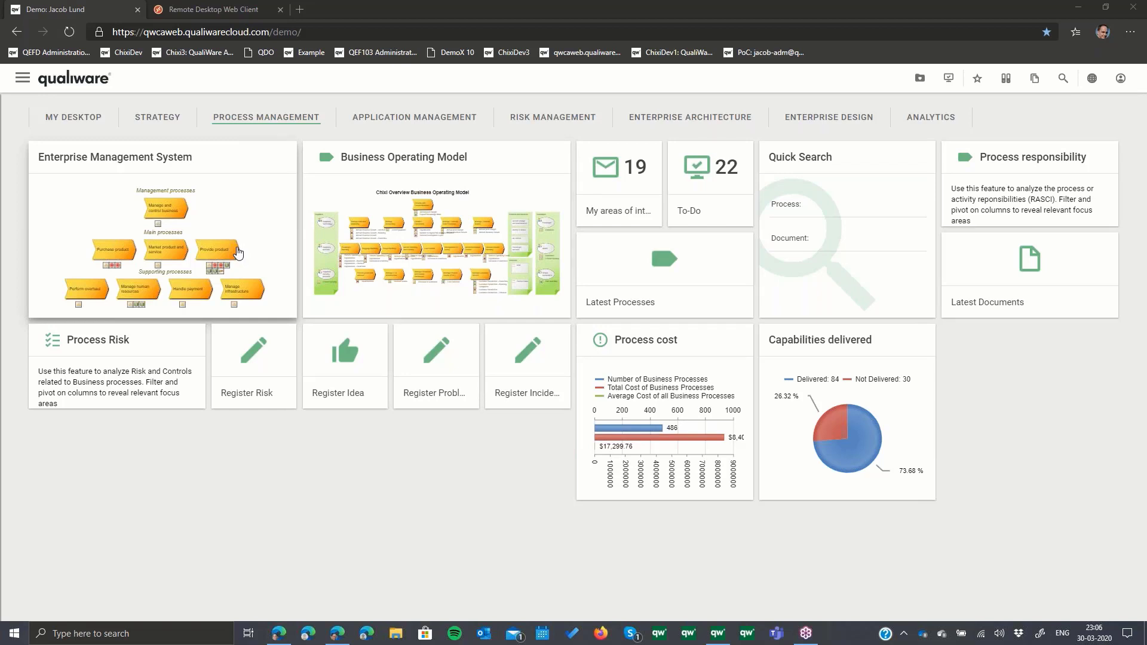
left_click(238, 253)
left_click(238, 254)
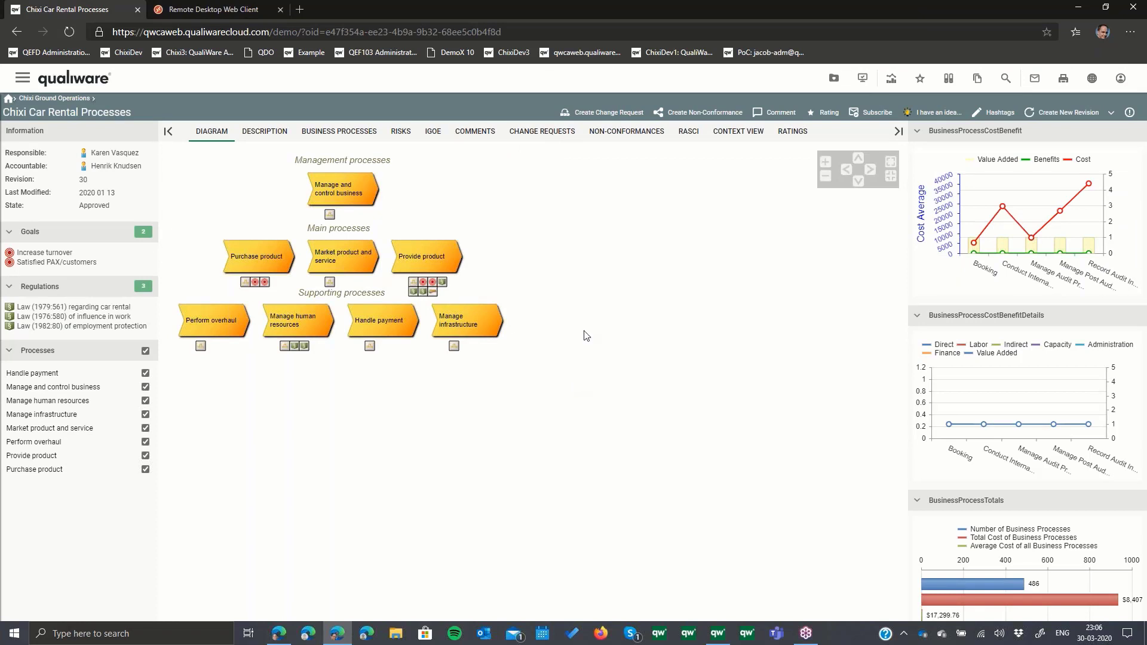
- Open the Passenger departure customer journey from the Strategy desktop and show the details of Buy duty-free and food
left_click(96, 79)
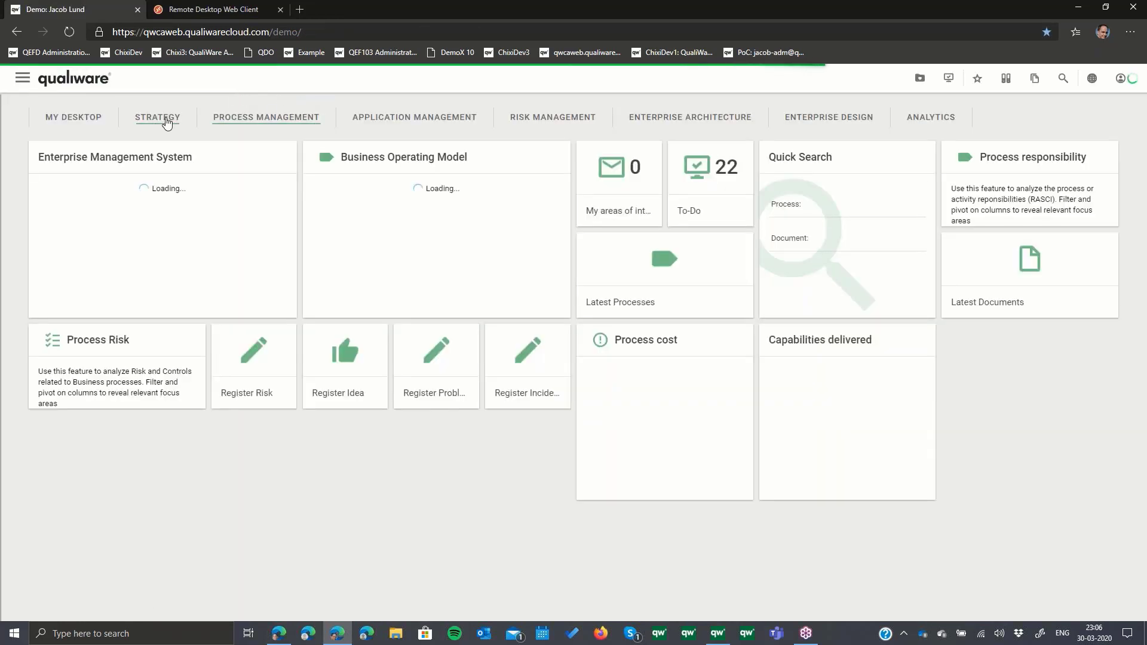
left_click(167, 121)
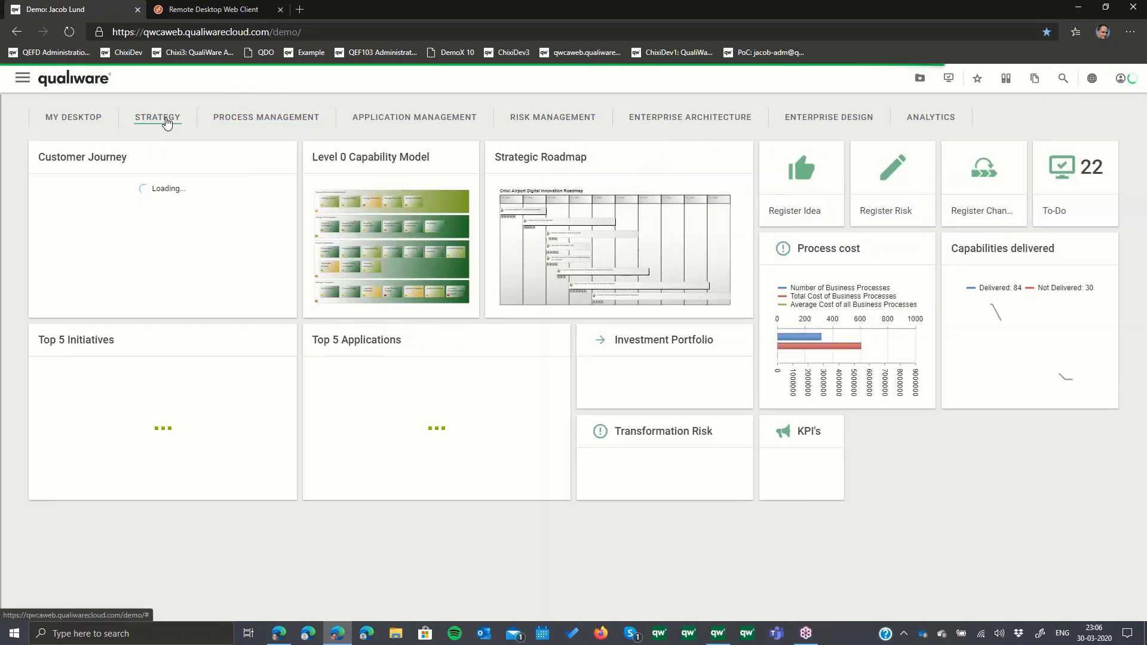
left_click(203, 250)
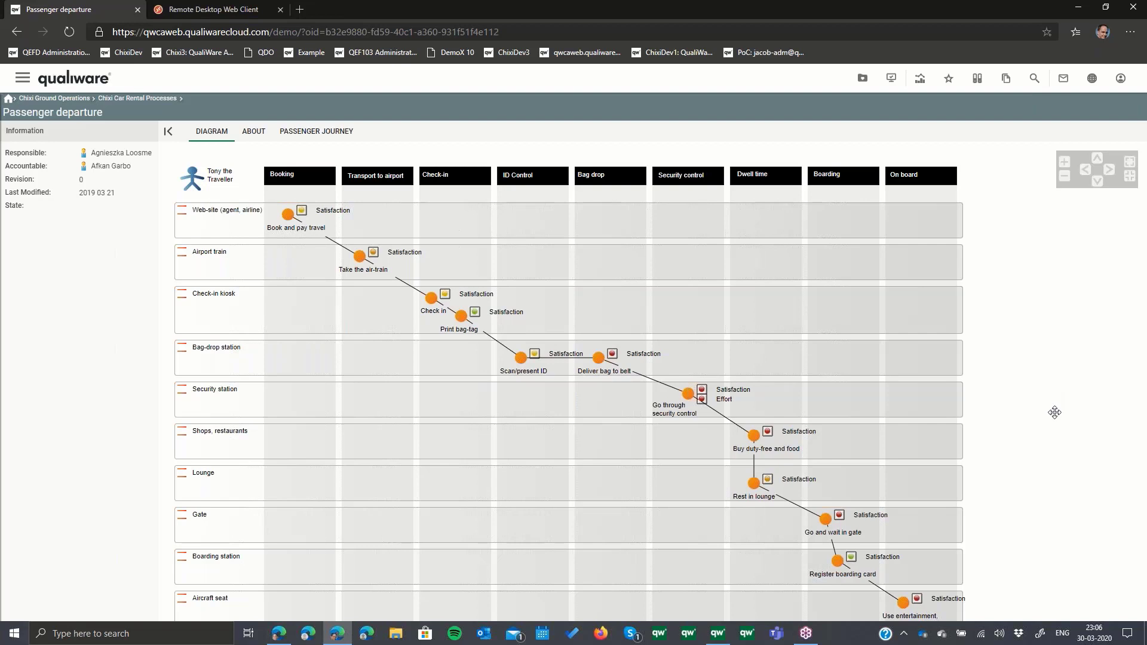
left_click(751, 439)
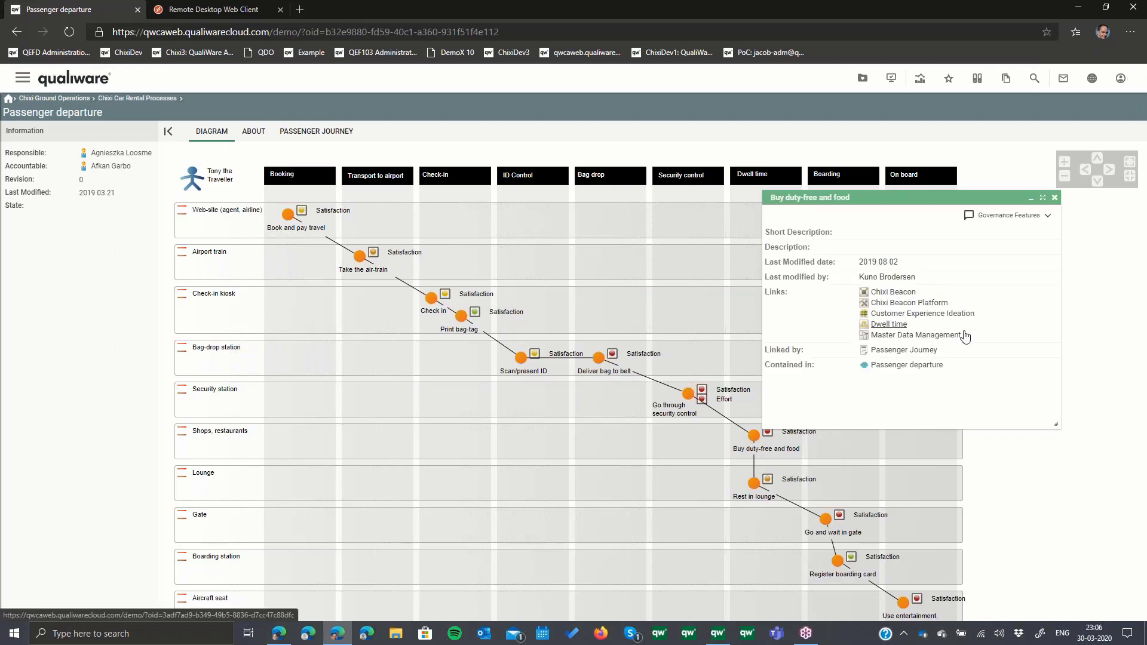
- Follow the link to the Dwell time process, drill down into the Wayfinding workflow, and collapse its information pane
left_click(888, 324)
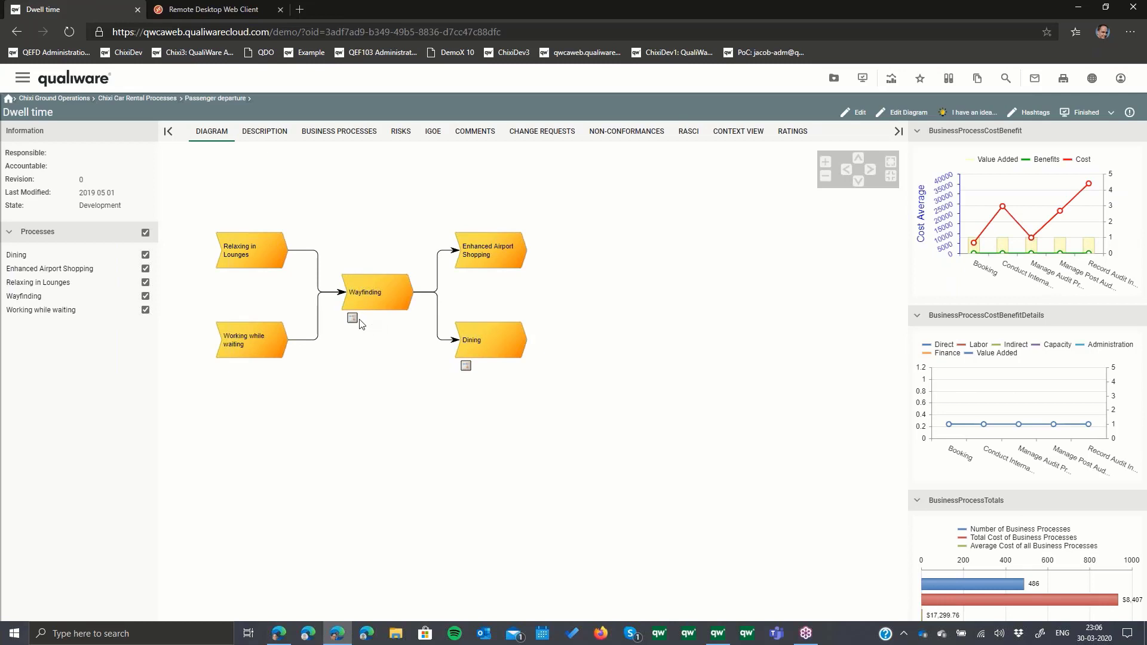
left_click(353, 318)
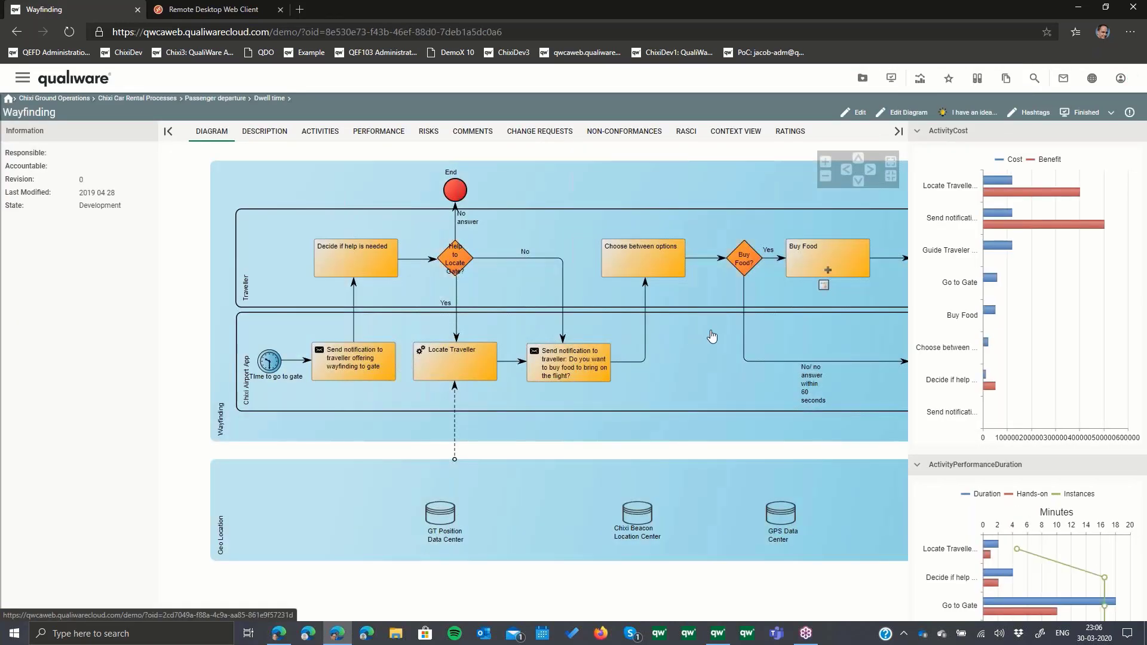
left_click(169, 134)
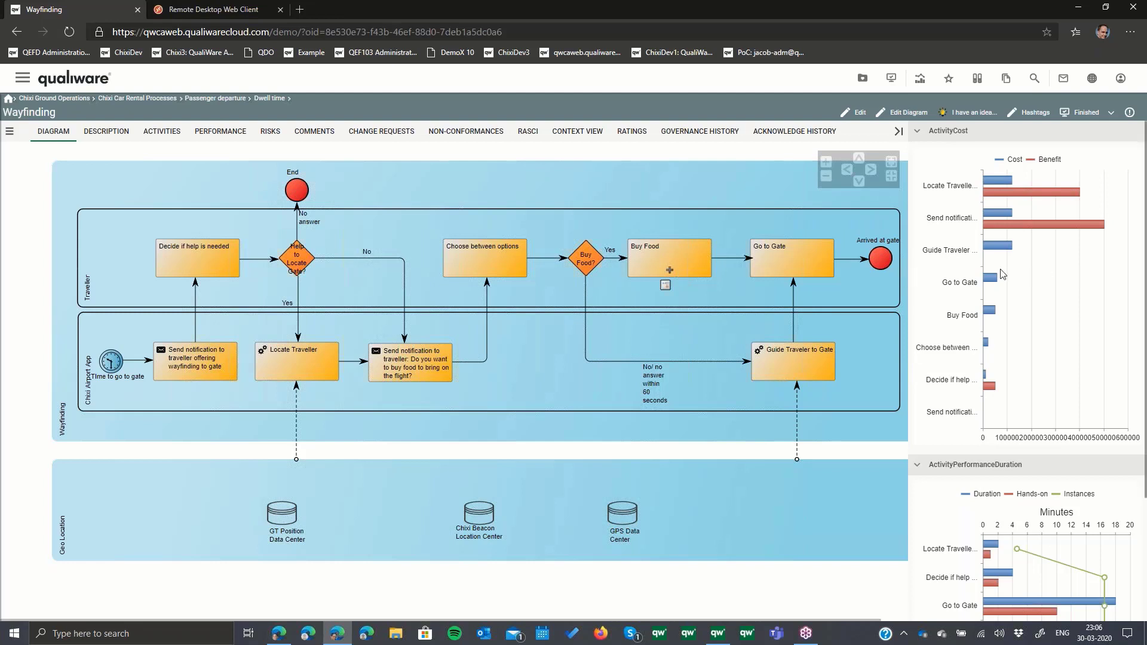
- Examine the activity cost and activity performance duration charts beside the Wayfinding diagram
scroll(1007, 275, "down", 2)
scroll(1007, 274, "down", 1)
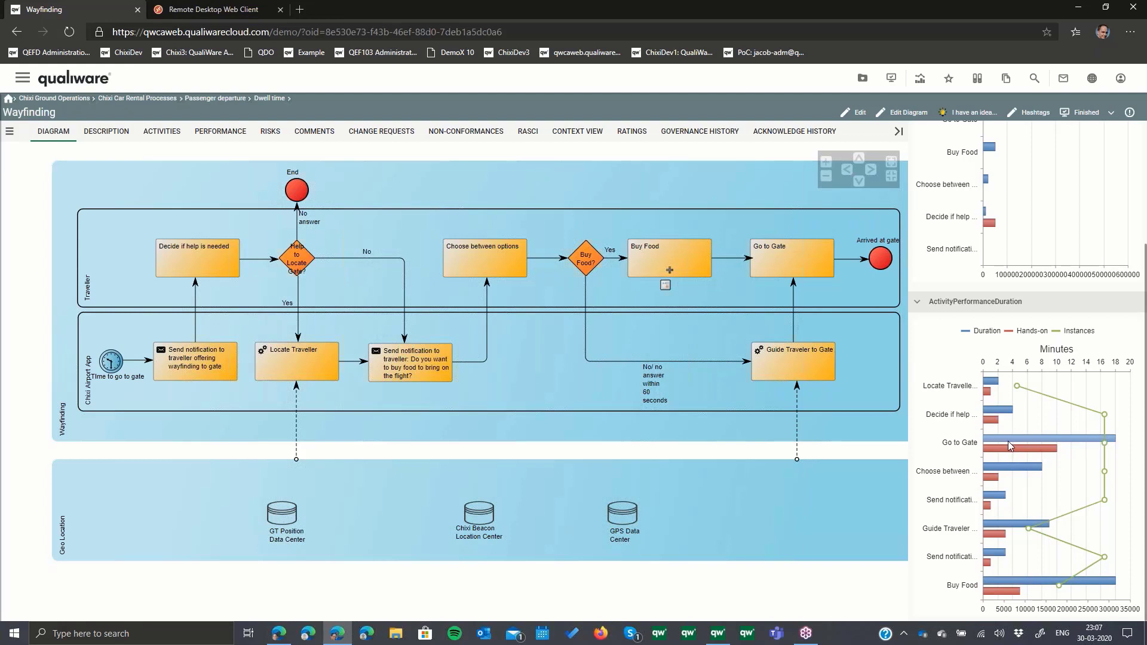
scroll(1008, 441, "up", 2)
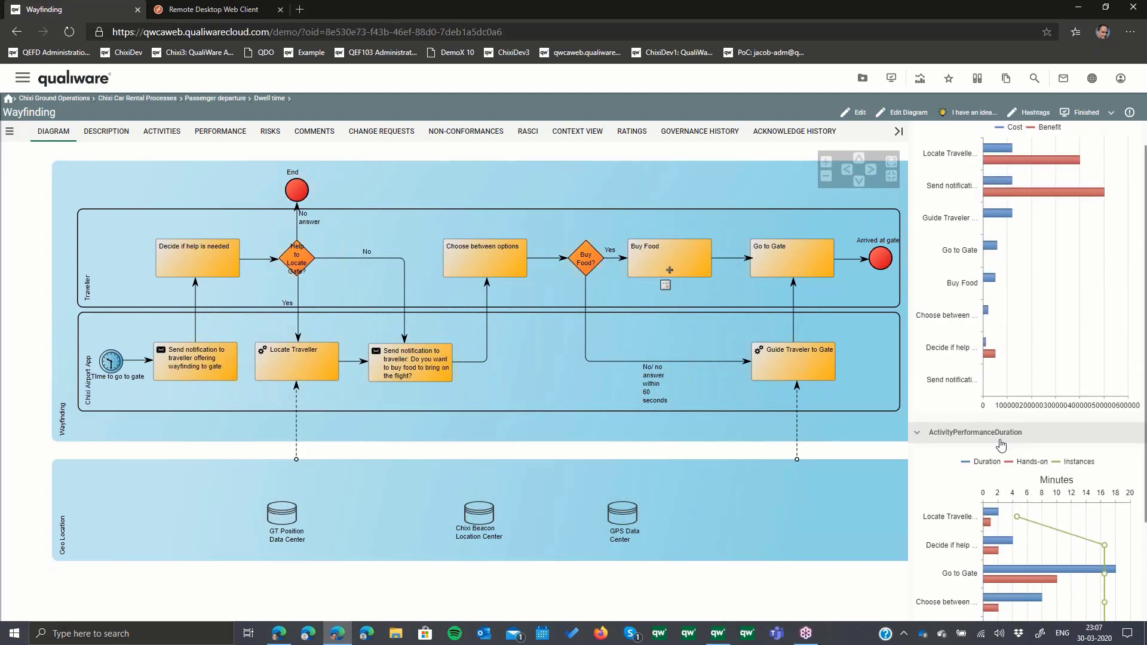
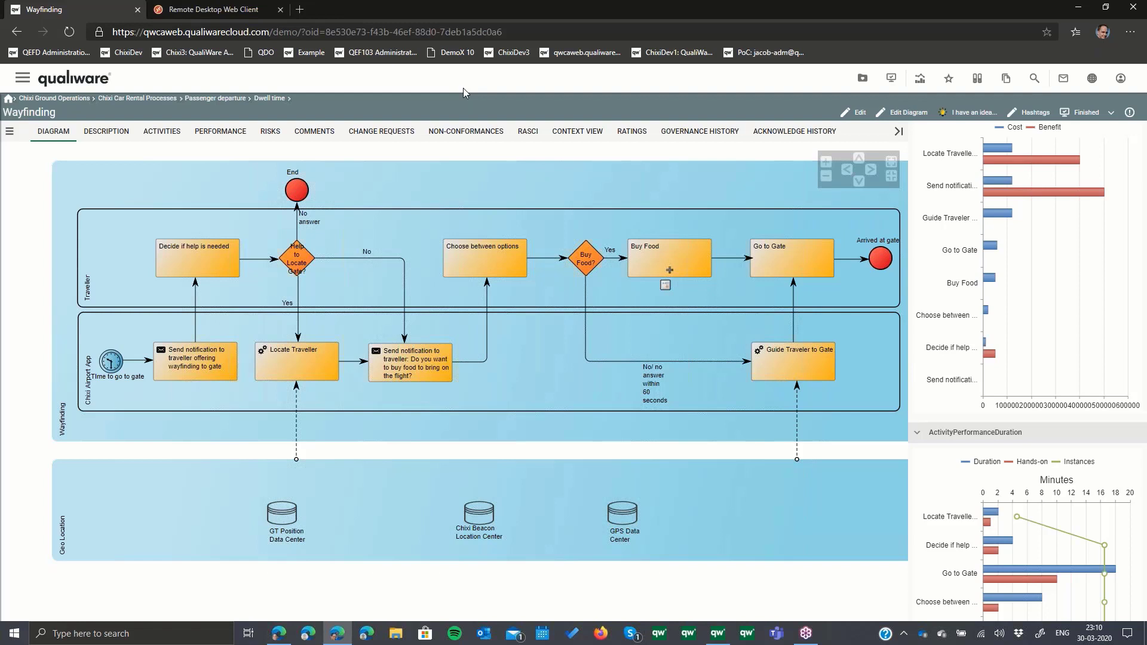
- Close the Remote Desktop Web Client tab and return from the Wayfinding diagram to the portal's Strategy desktop
left_click(281, 10)
left_click(103, 81)
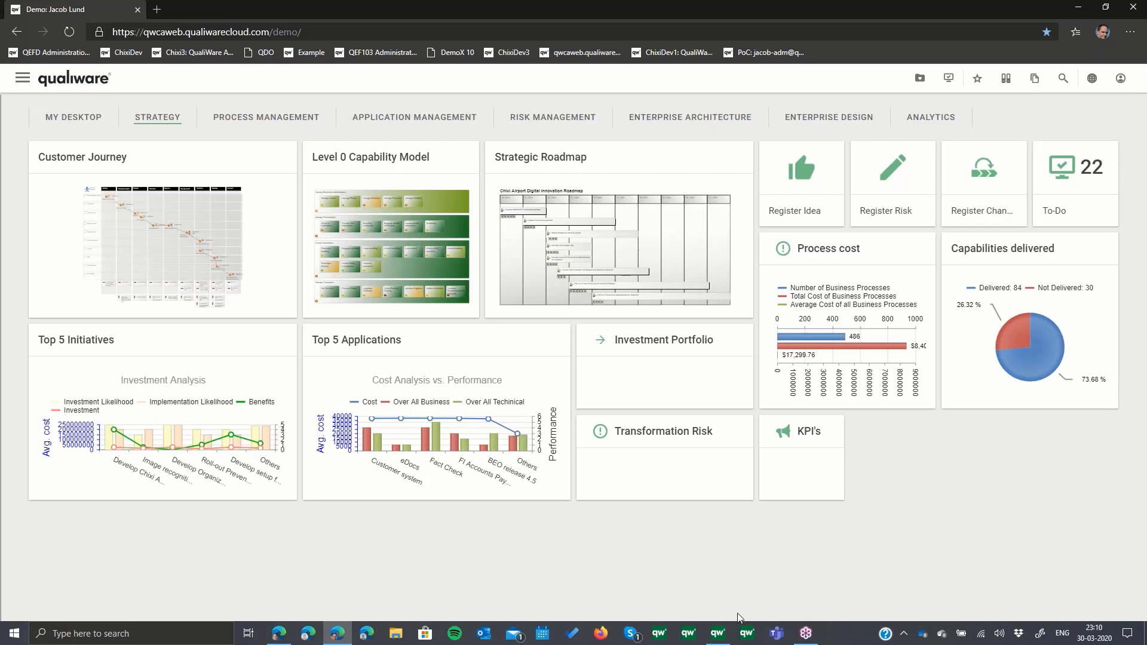
left_click(903, 640)
left_click(903, 640)
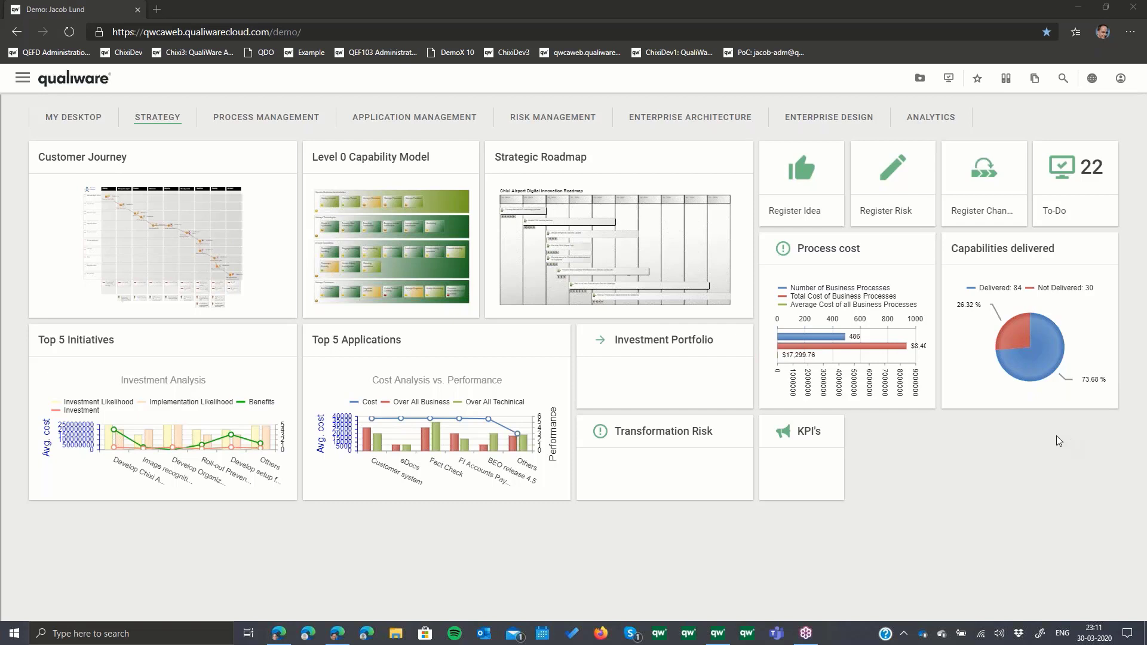
- Switch to the DMDemo window in QualiWare Lifecycle Manager and close it
left_click(806, 514)
mouse_move(723, 631)
left_click(756, 589)
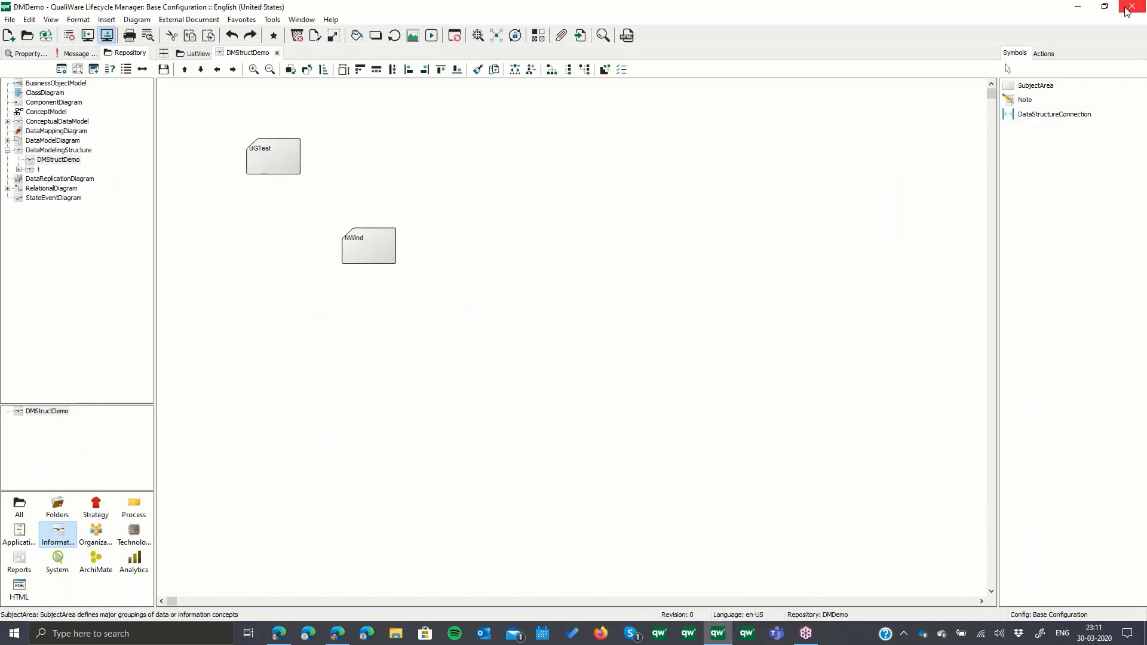
left_click(1127, 10)
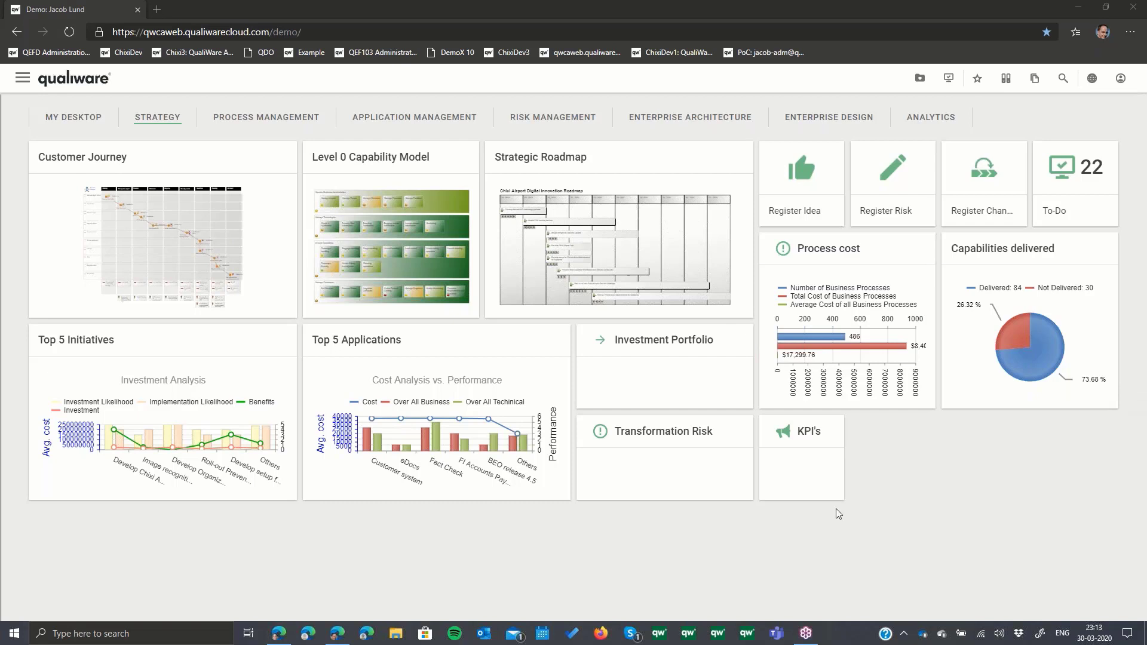
- Bring up the other browser window with the empty new tab page and close it
left_click(903, 637)
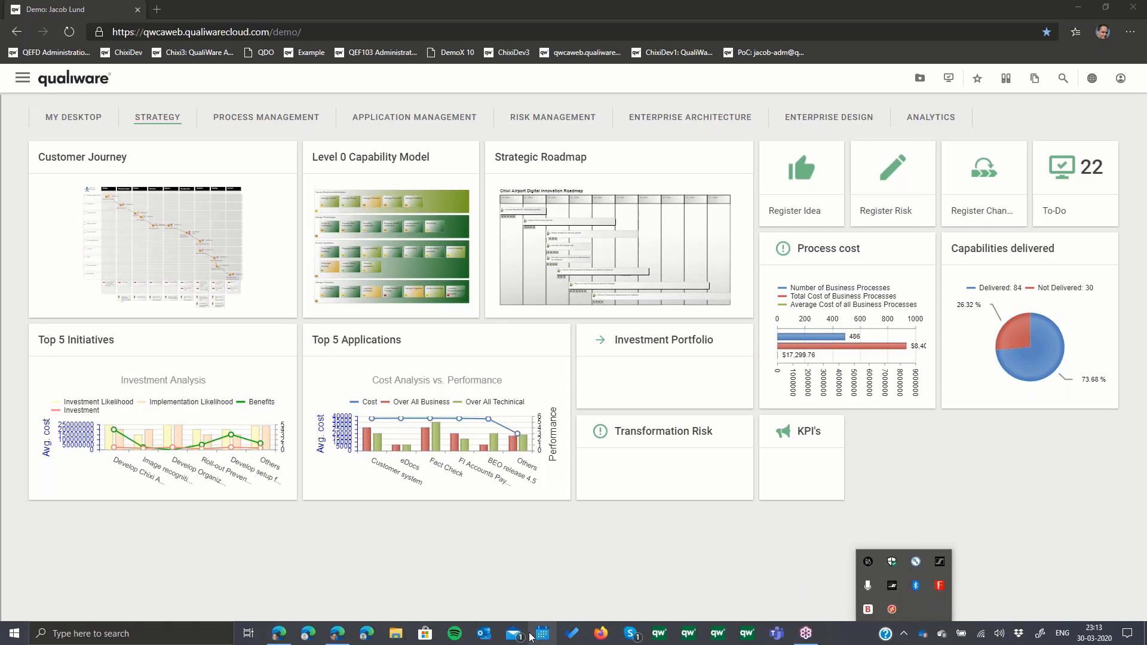
left_click(336, 634)
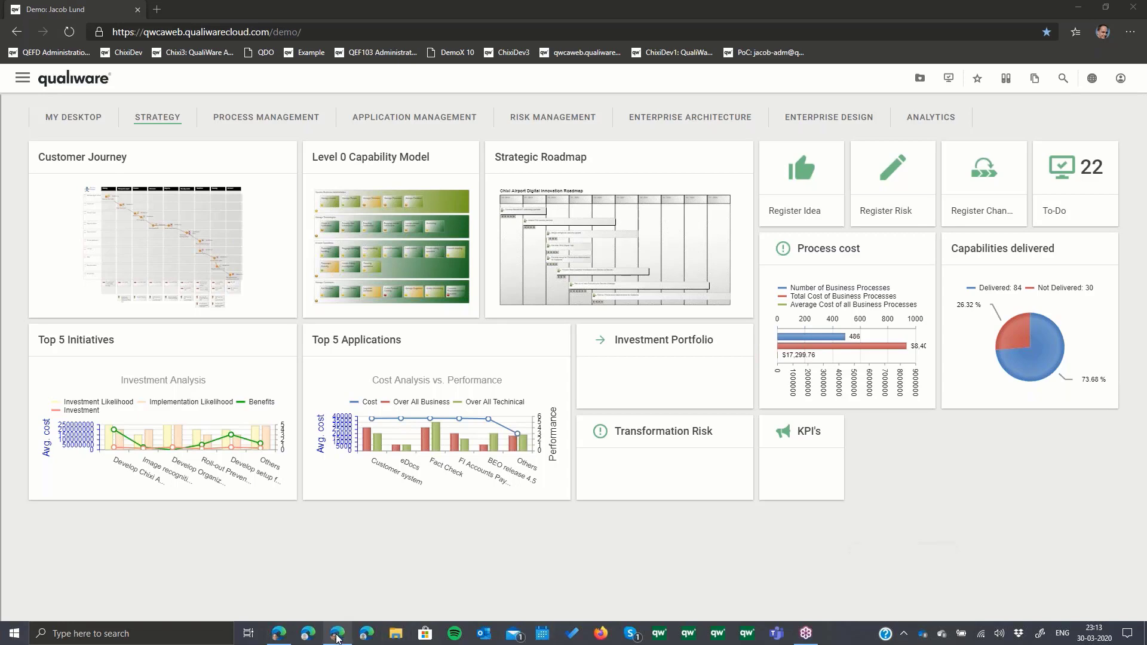
left_click(284, 639)
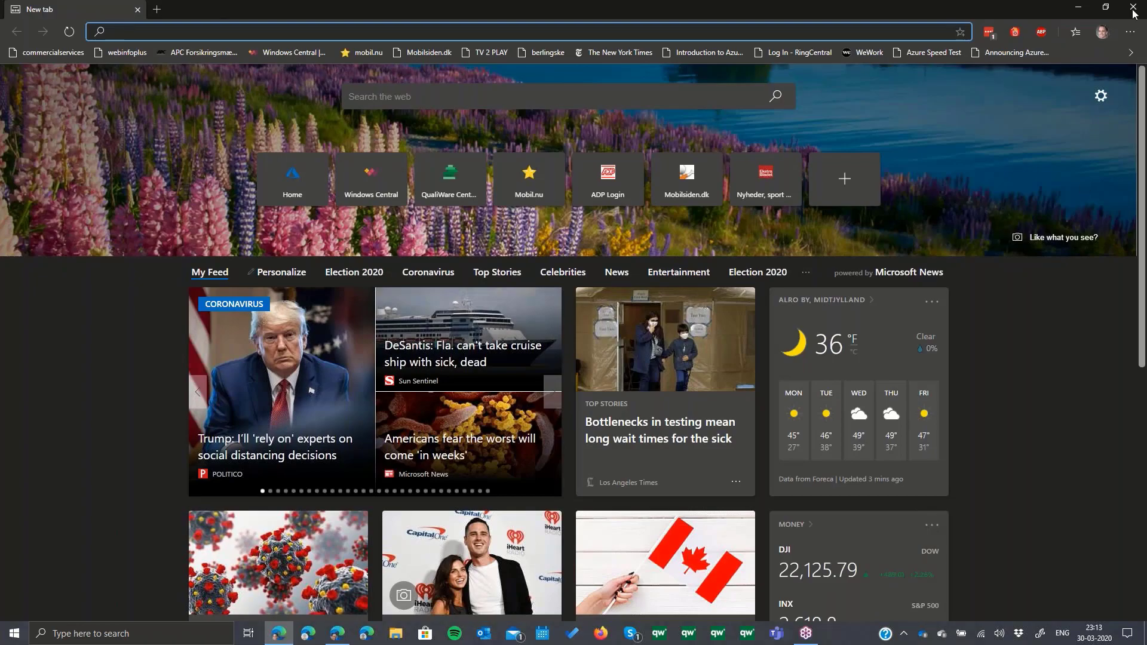
left_click(1133, 10)
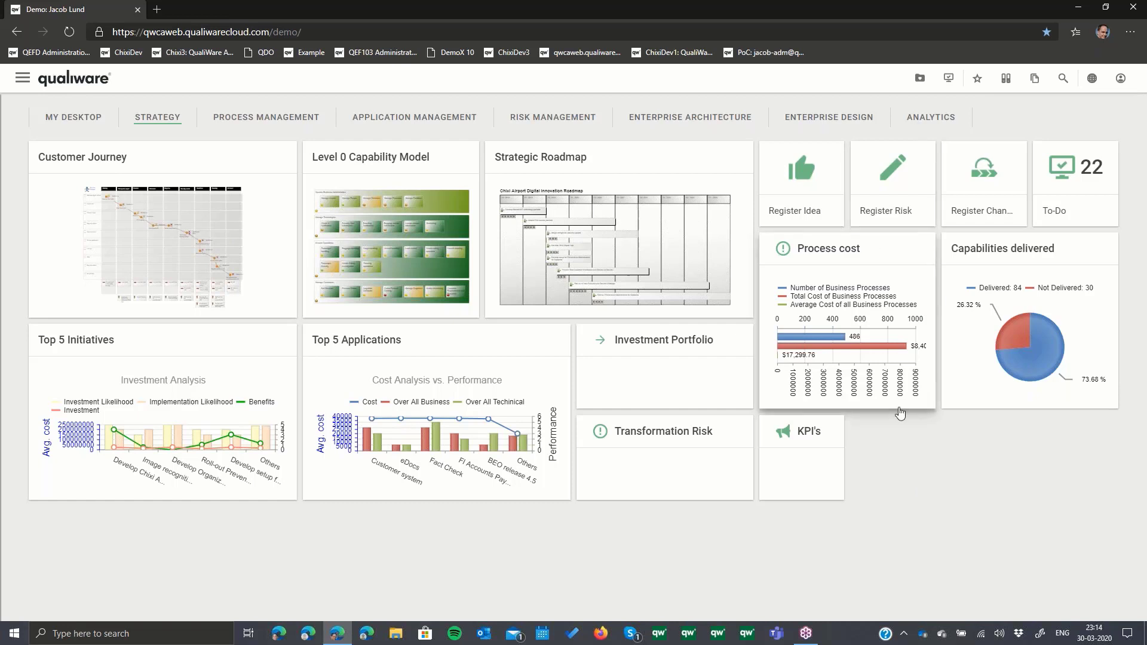
left_click(904, 632)
left_click(905, 632)
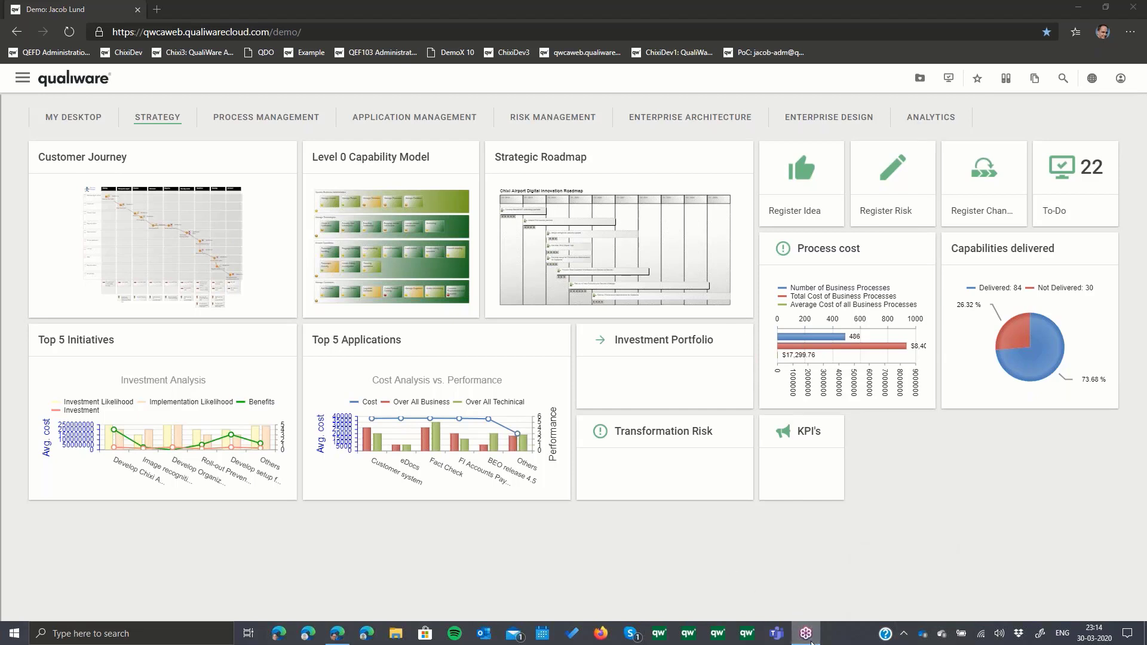
- Minimize the portal's browser window to reveal the Windows desktop
left_click(1075, 6)
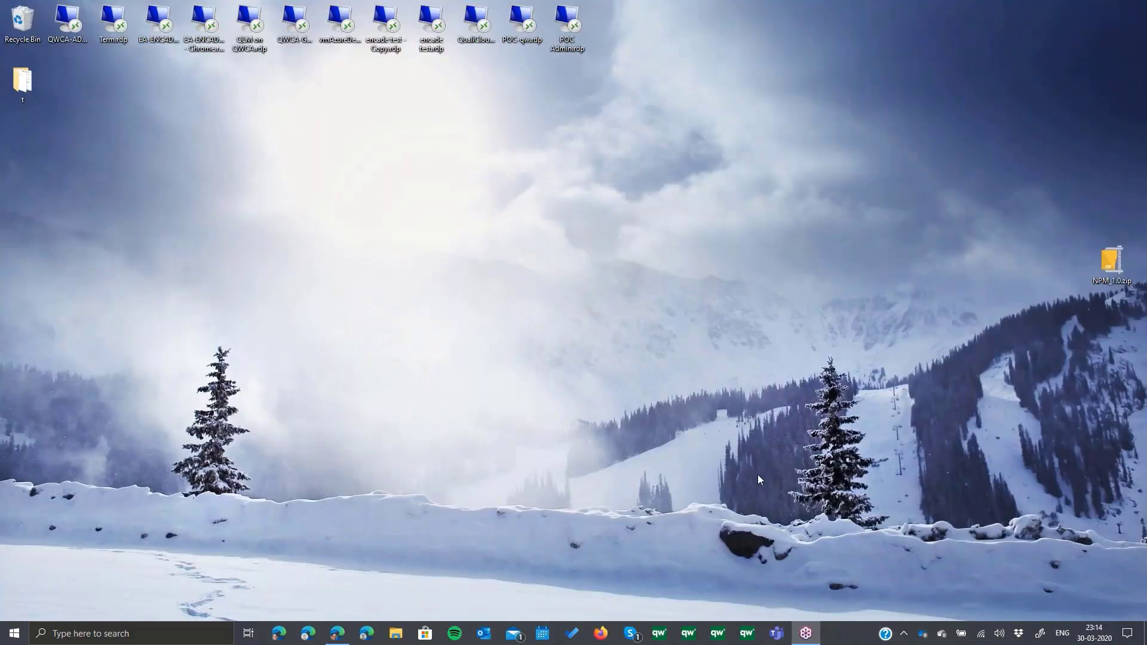
left_click(336, 636)
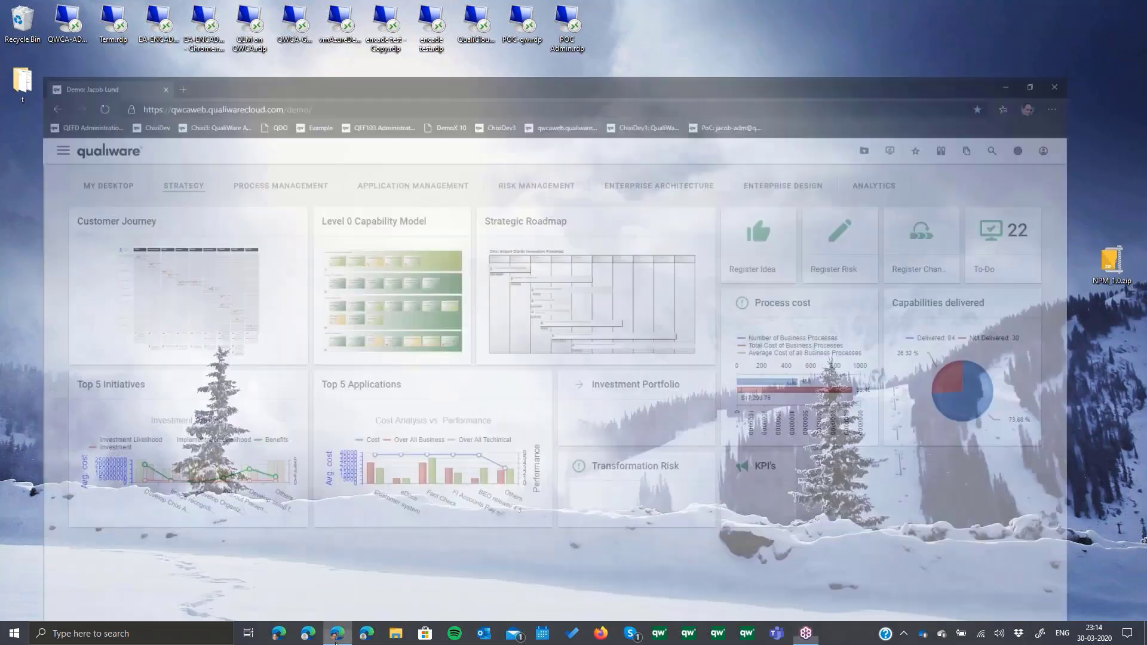
left_click(336, 636)
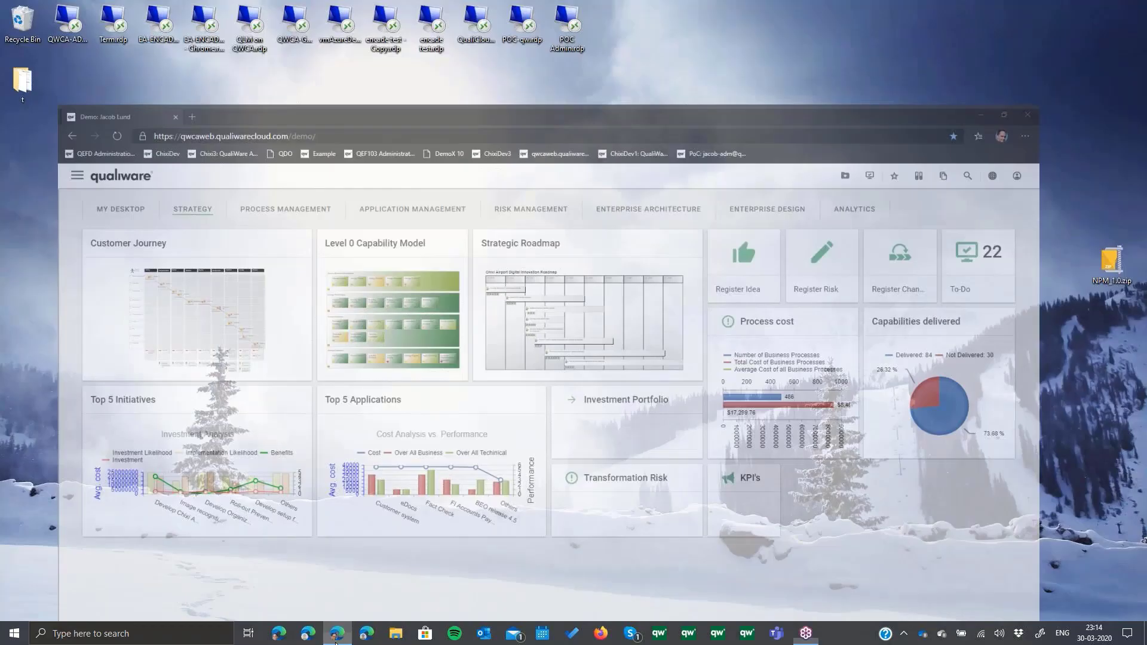
left_click(337, 639)
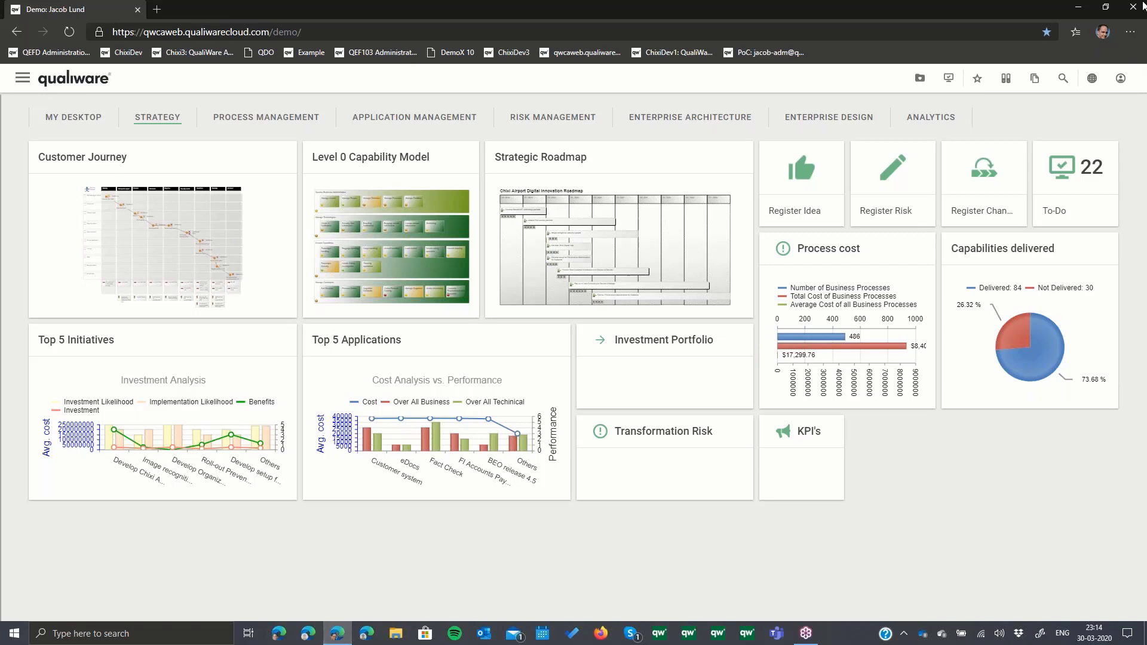
left_click(1106, 7)
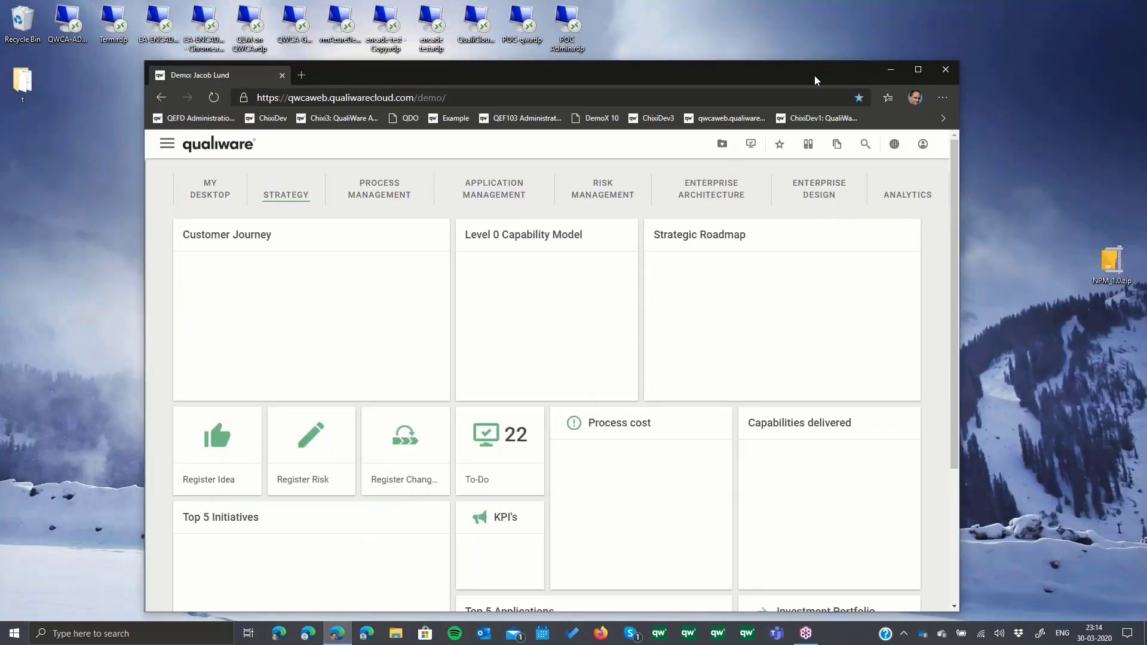
left_click_drag(815, 75, 700, 36)
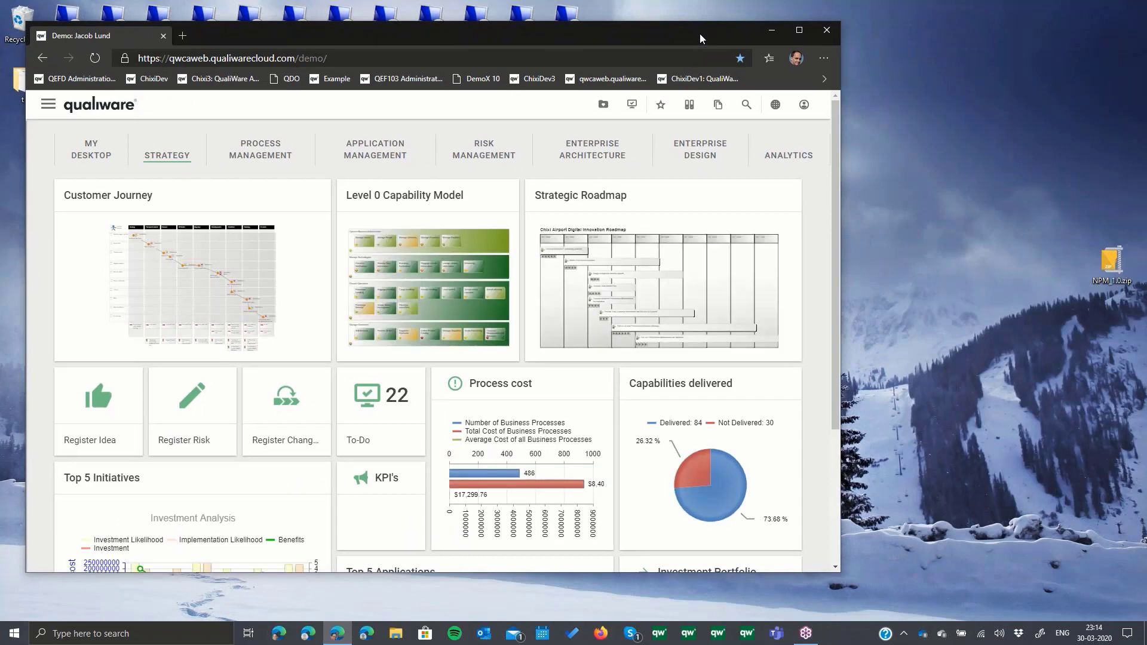
left_click(796, 33)
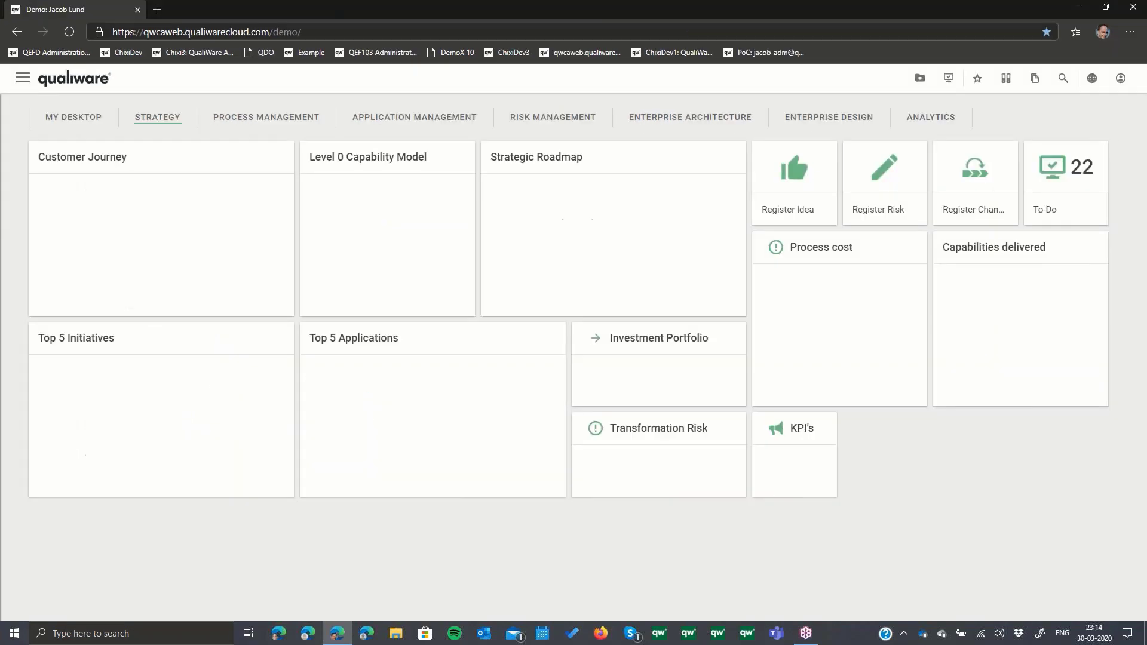
left_click(1080, 8)
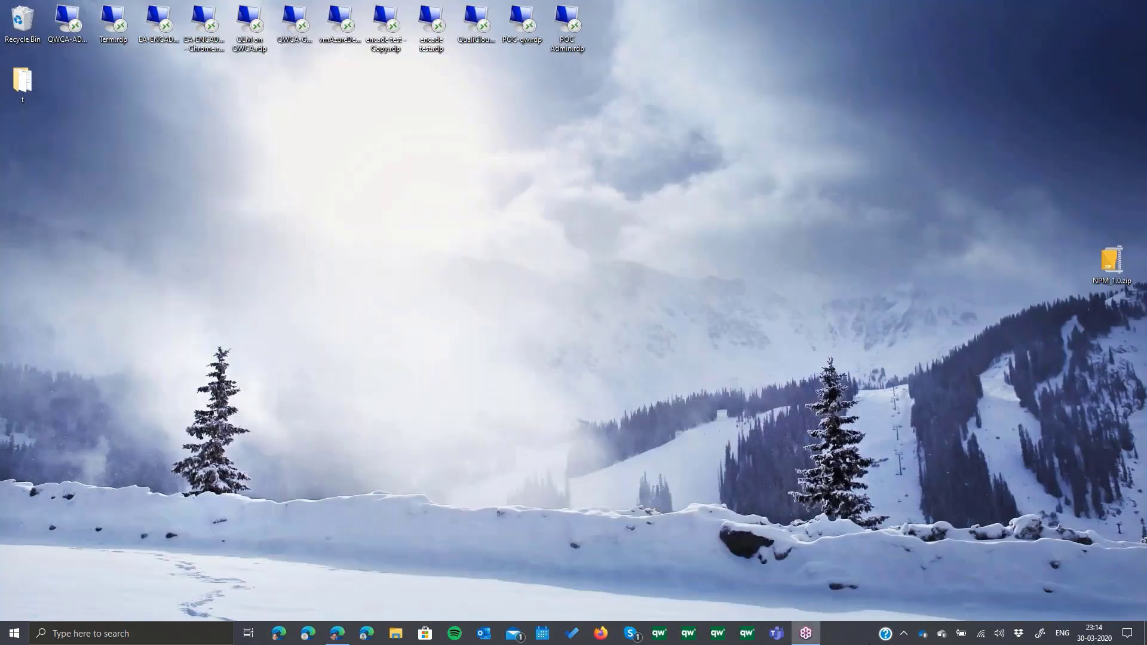
left_click(904, 634)
left_click(904, 639)
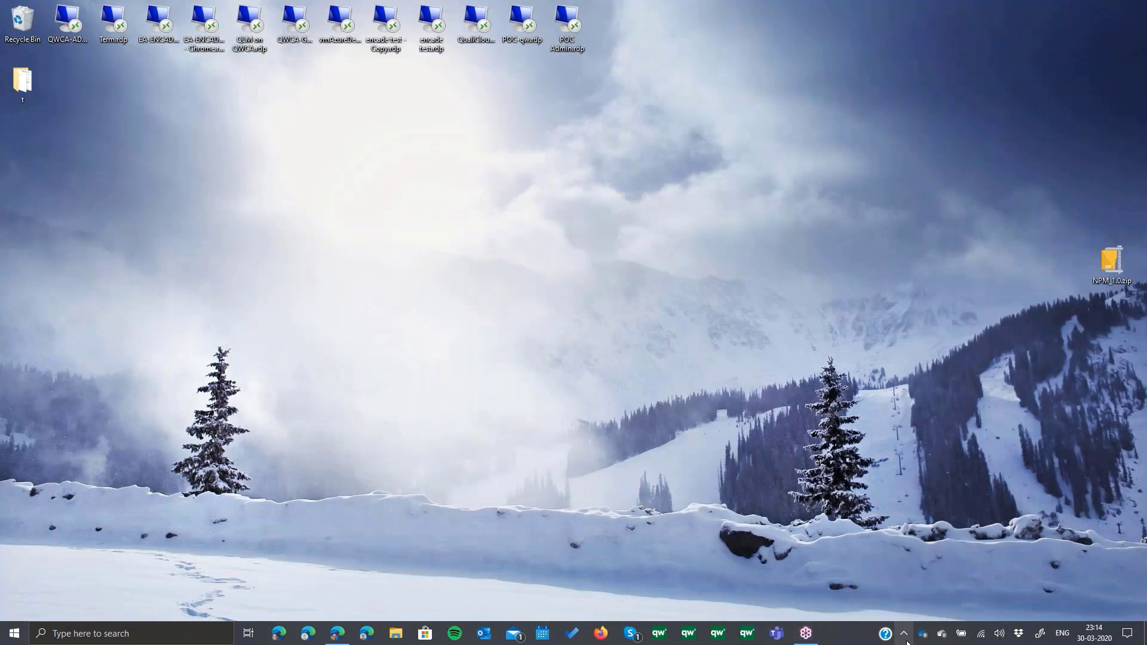
left_click(907, 642)
left_click(906, 642)
left_click(15, 633)
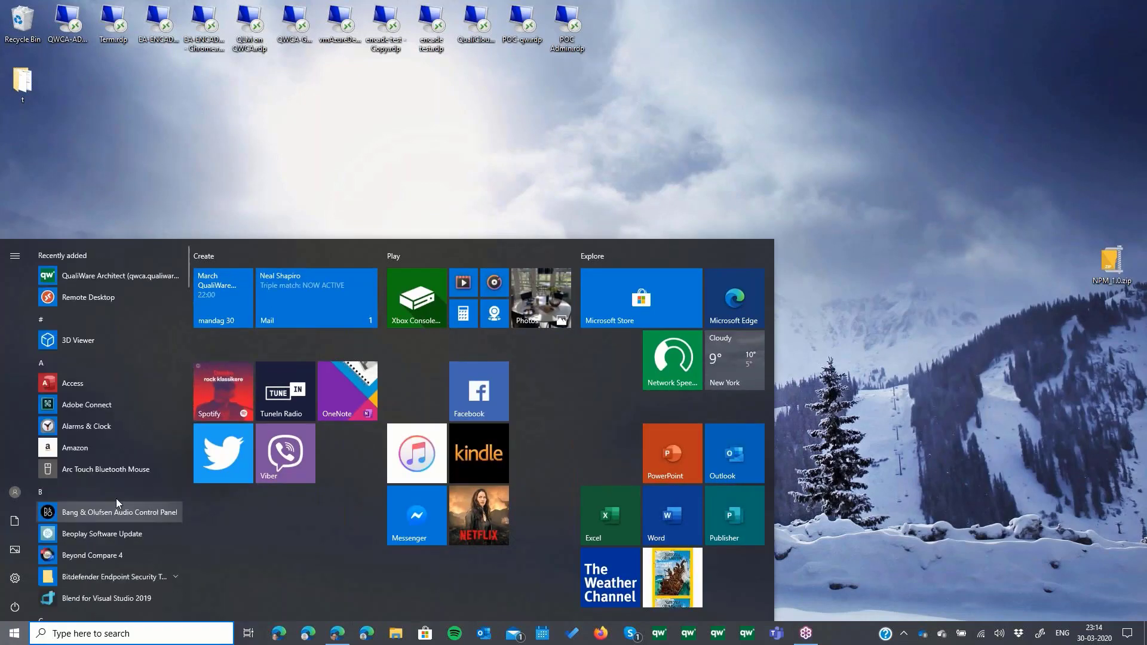
left_click(343, 138)
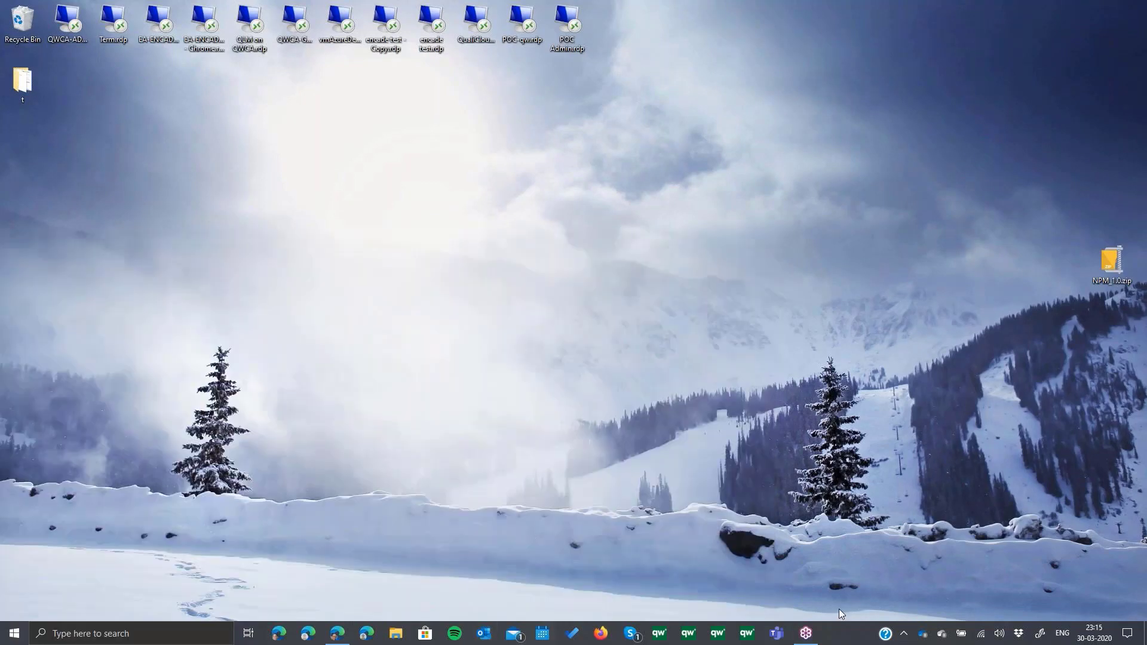
left_click(904, 635)
left_click(905, 635)
left_click(904, 634)
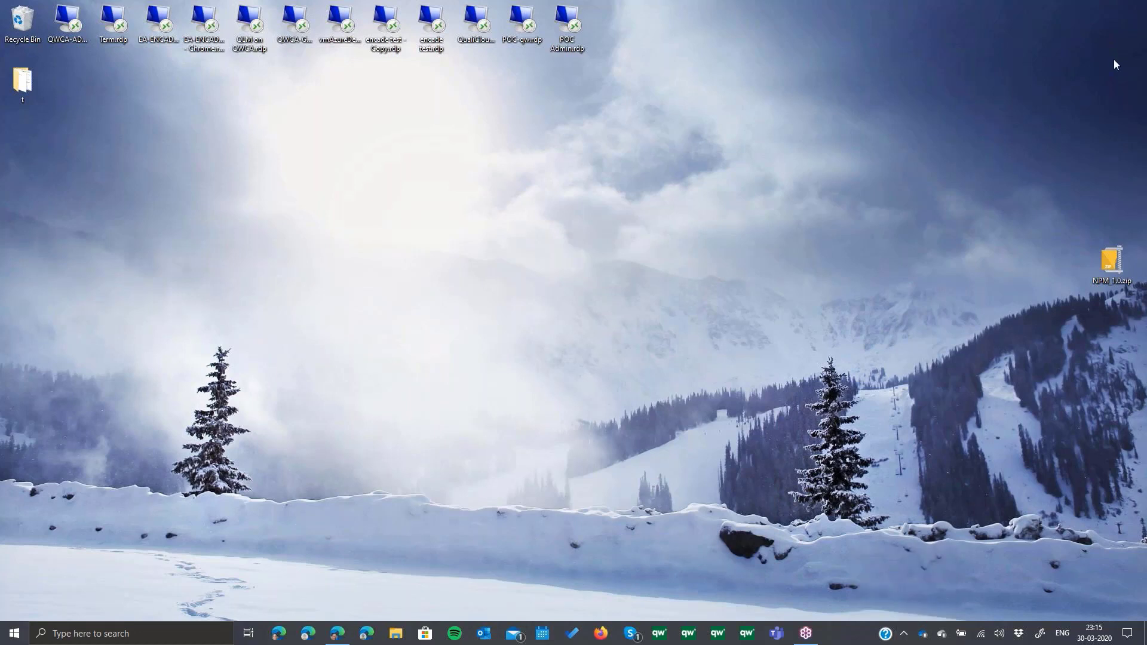